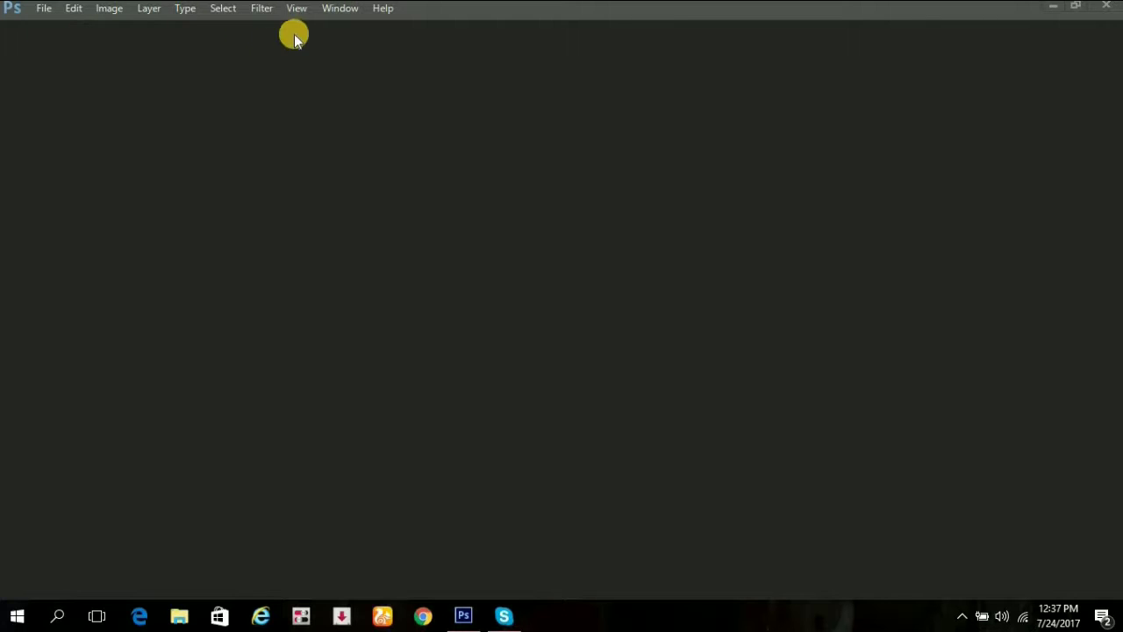
Step: Show the Options bar from the Window menu, revealing Midtones range and 6% exposure
{"action": "left_click", "coordinate": [342, 9]}
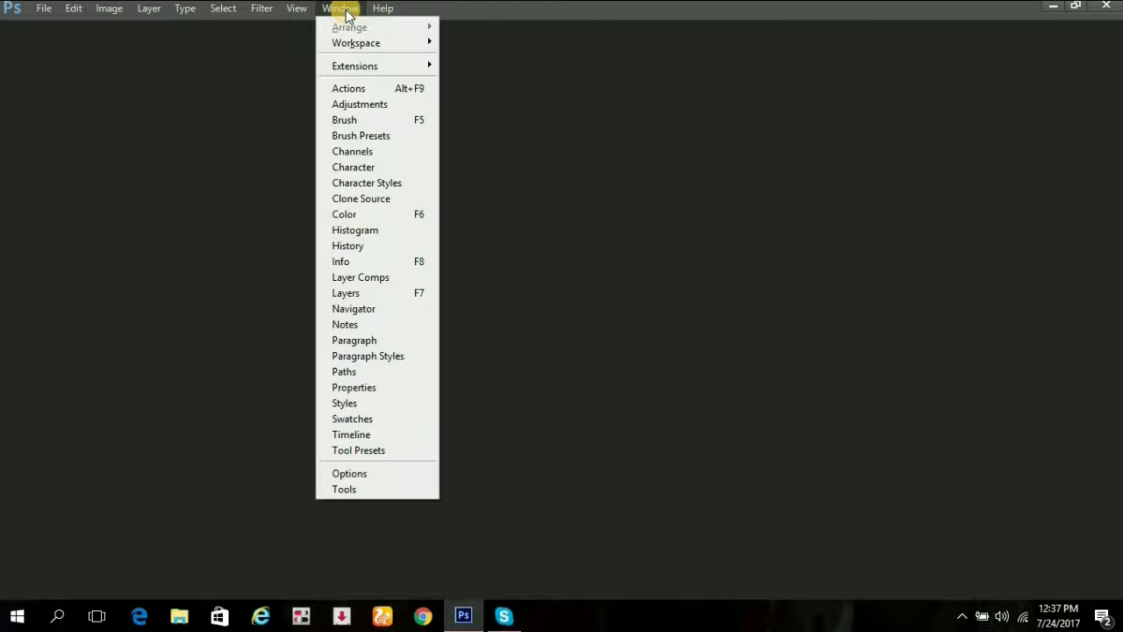
{"action": "left_click", "coordinate": [347, 15]}
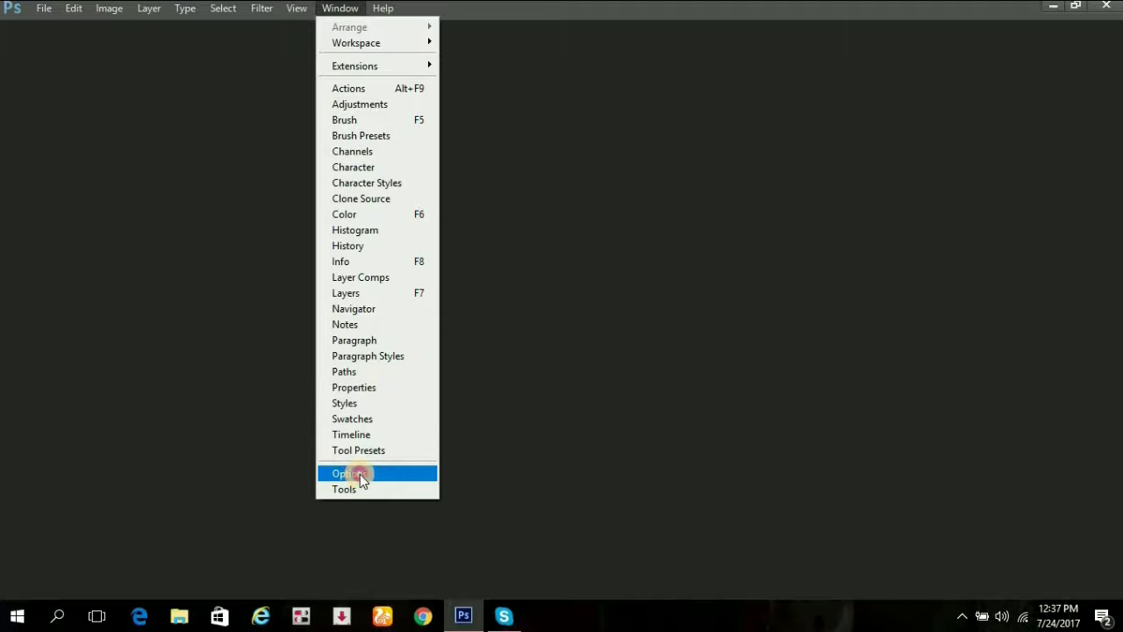
{"action": "left_click", "coordinate": [359, 474]}
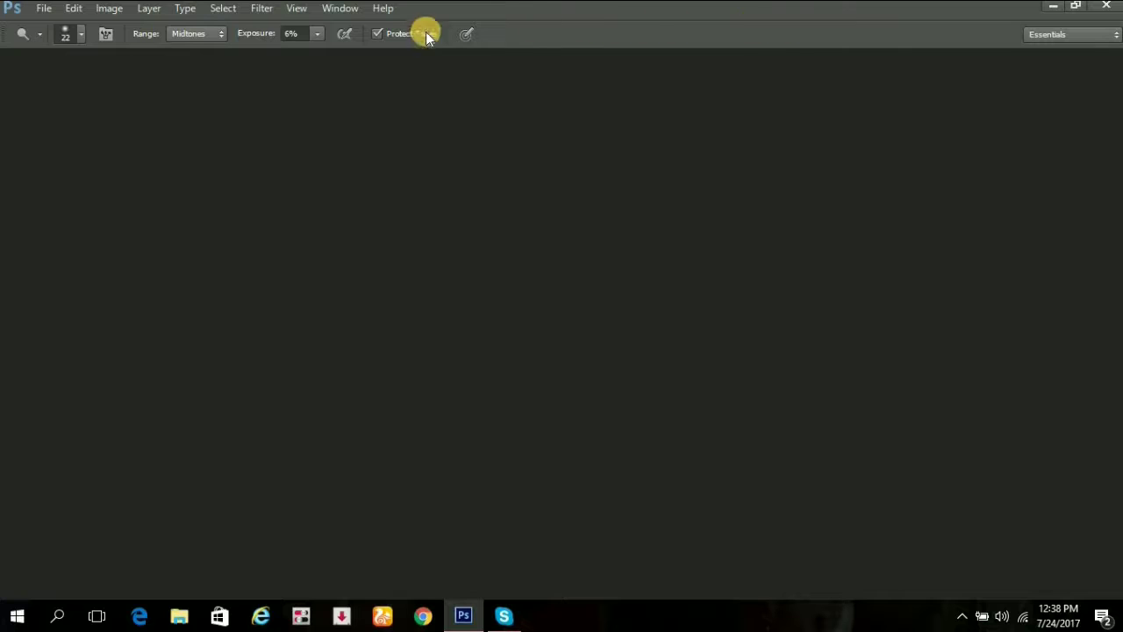
Step: Show the Tools panel from the Window menu
{"action": "left_click", "coordinate": [340, 7]}
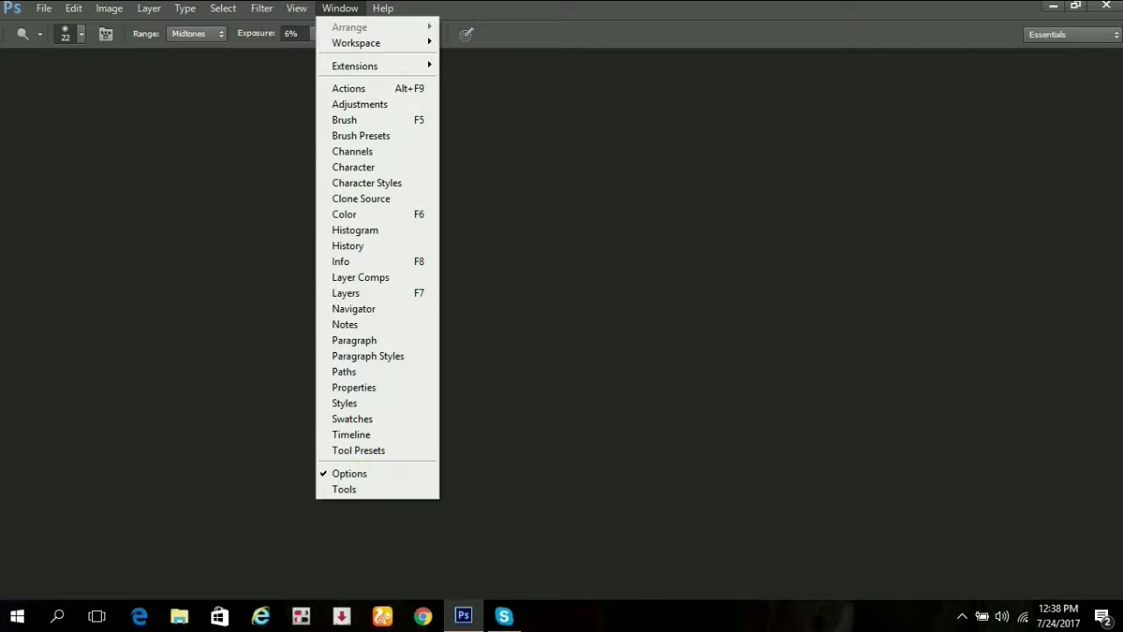
{"action": "left_click", "coordinate": [566, 26]}
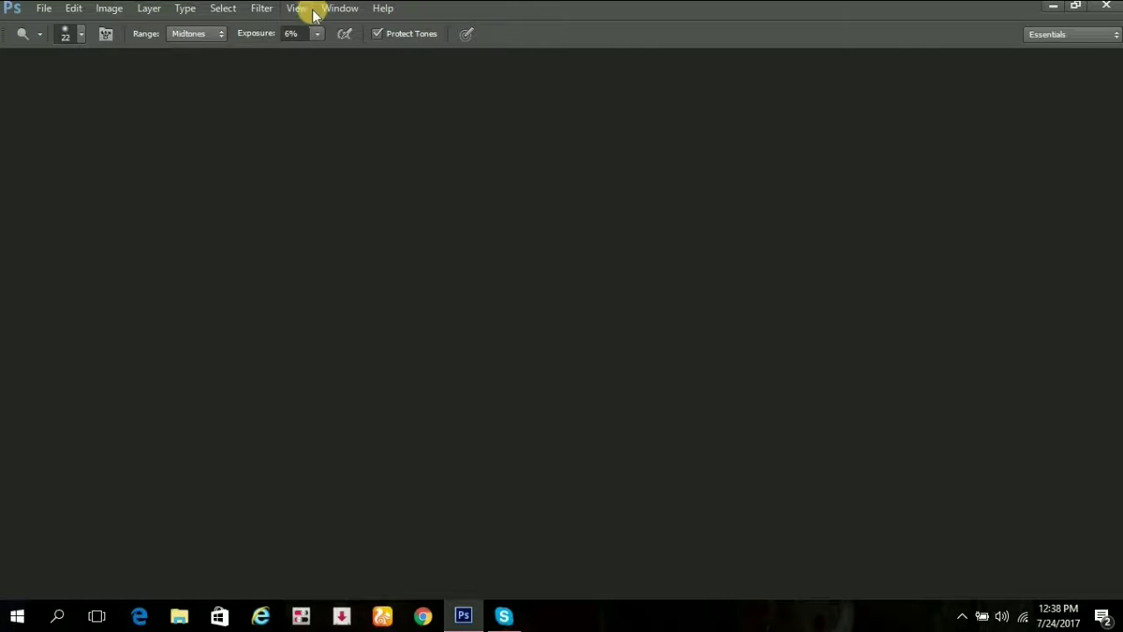
{"action": "left_click", "coordinate": [339, 8]}
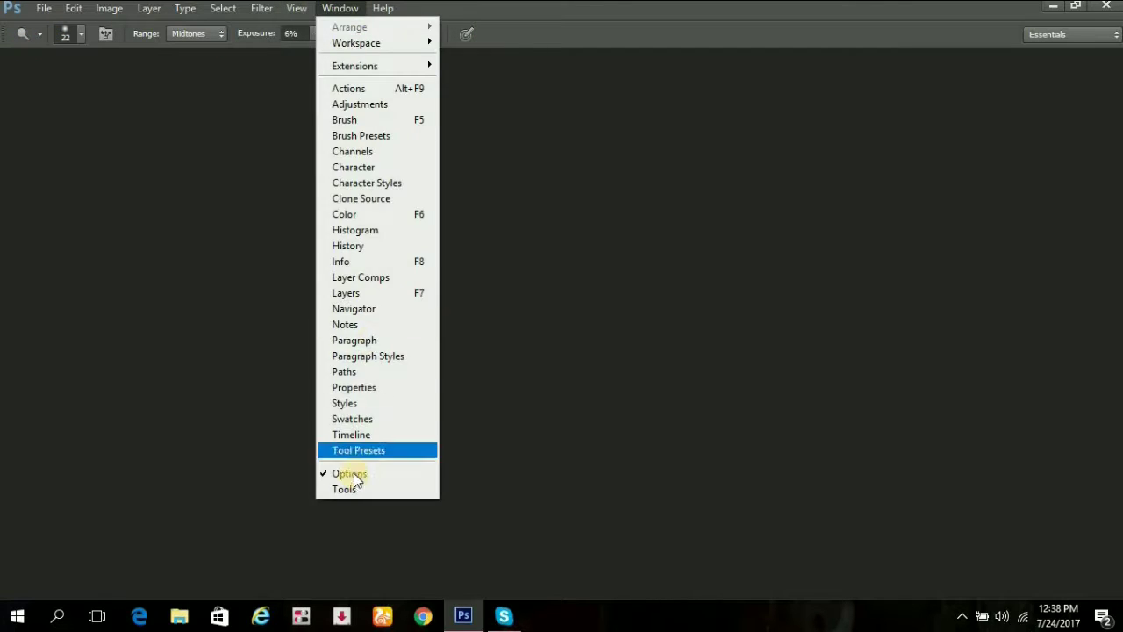
{"action": "left_click", "coordinate": [327, 487]}
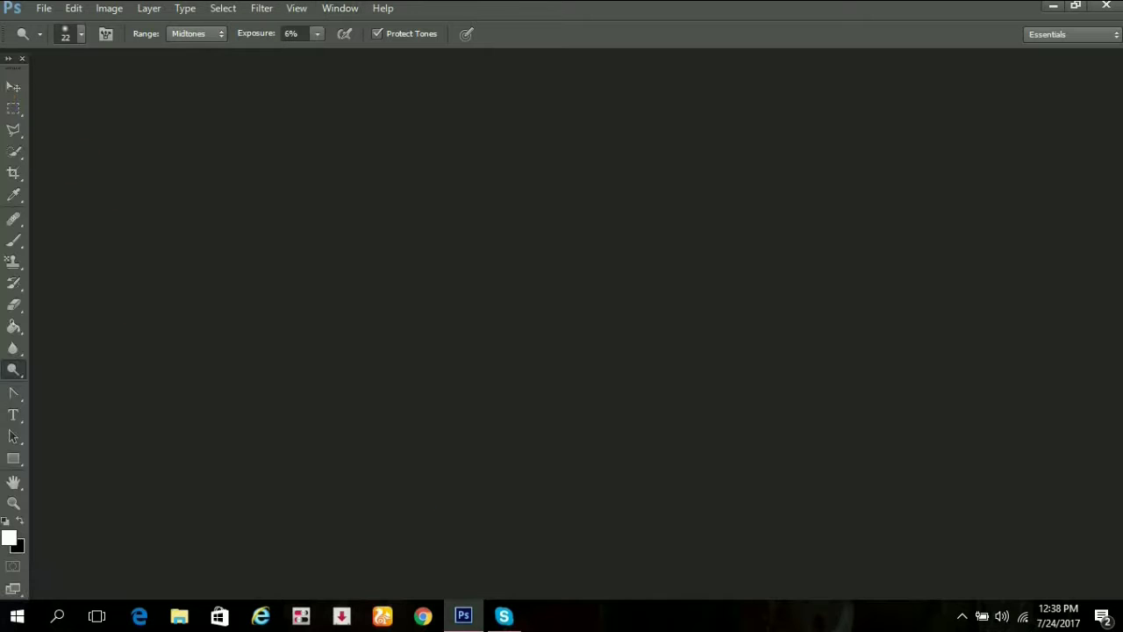
Step: Toggle the tools panel between two columns and one, leaving it as a single column
{"action": "left_click", "coordinate": [9, 56]}
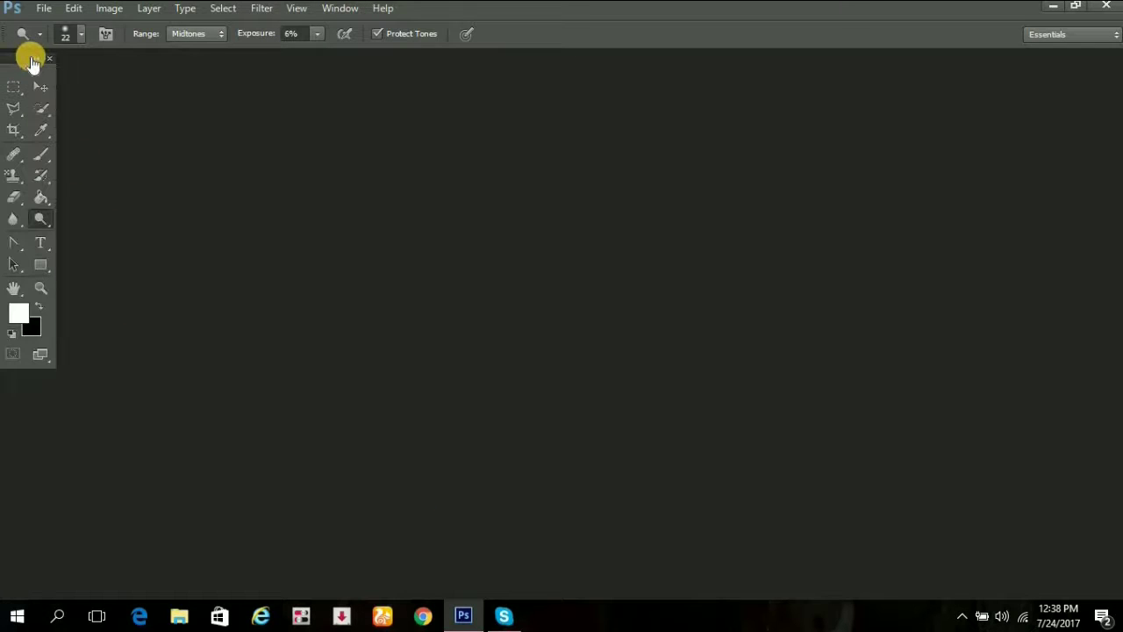
{"action": "left_click", "coordinate": [9, 58]}
{"action": "left_click", "coordinate": [8, 57]}
{"action": "left_click", "coordinate": [11, 60]}
{"action": "left_click", "coordinate": [11, 58]}
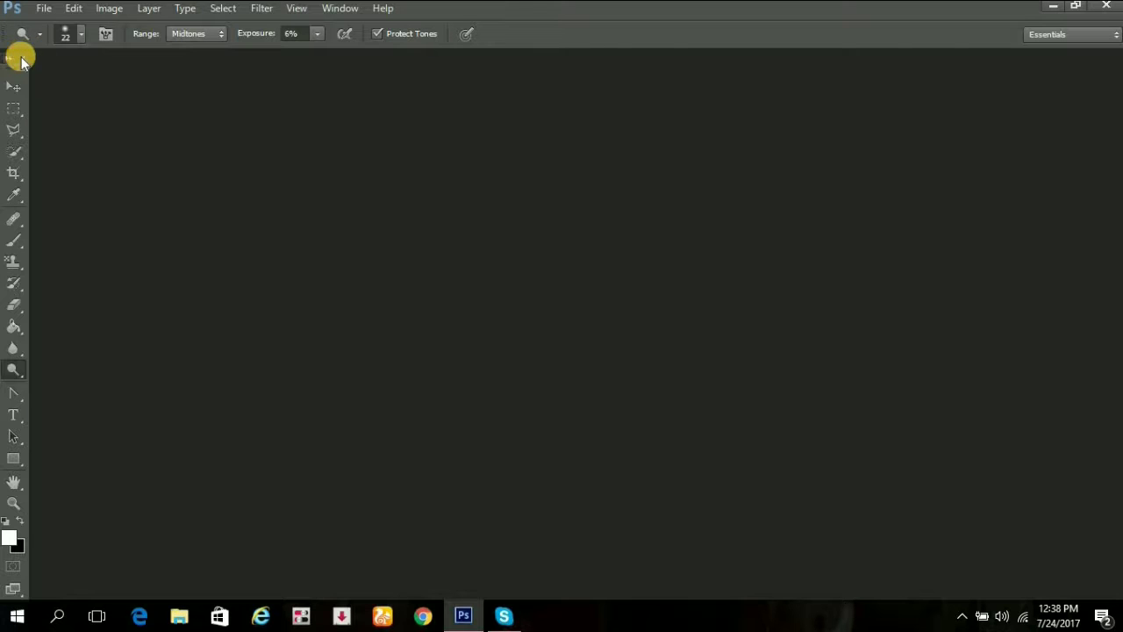
{"action": "left_click", "coordinate": [13, 59]}
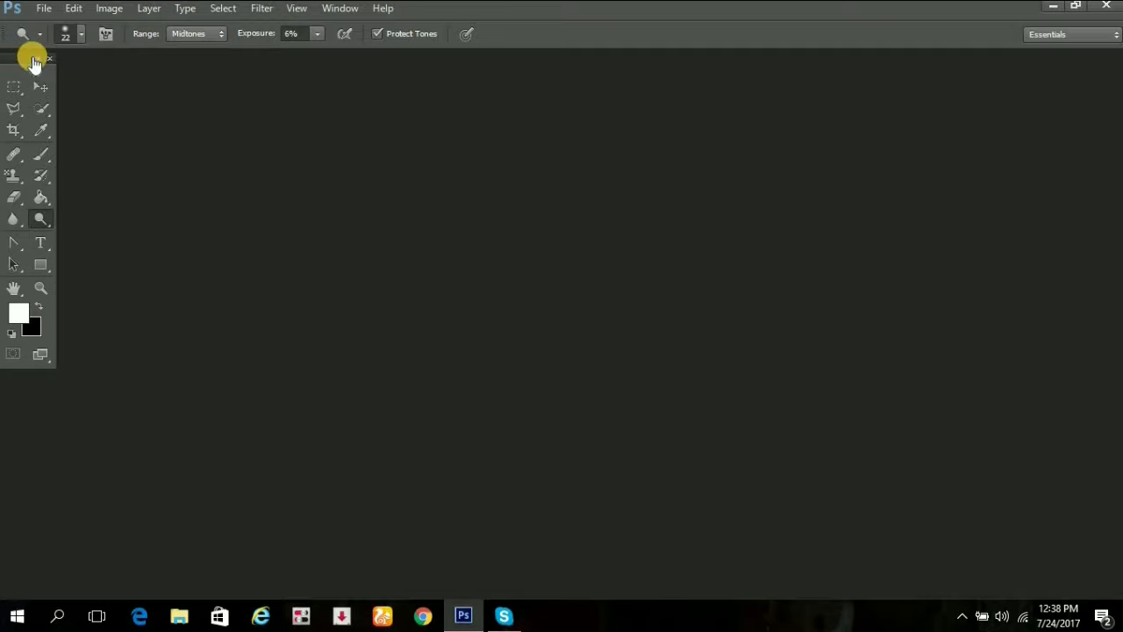
{"action": "left_click", "coordinate": [34, 58]}
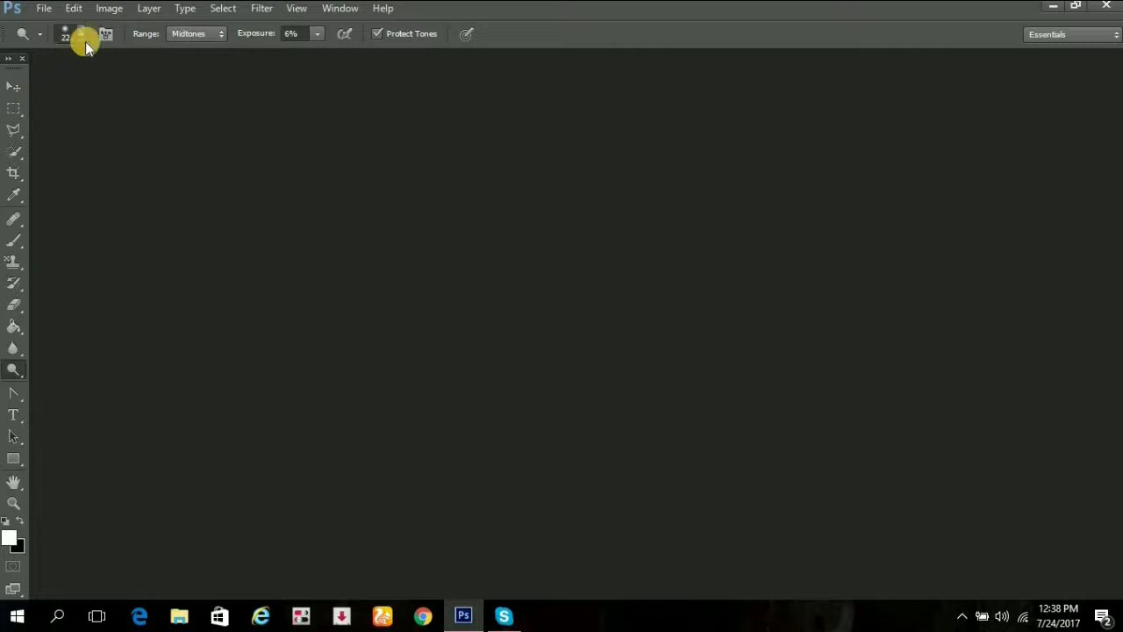
{"action": "left_click", "coordinate": [340, 8]}
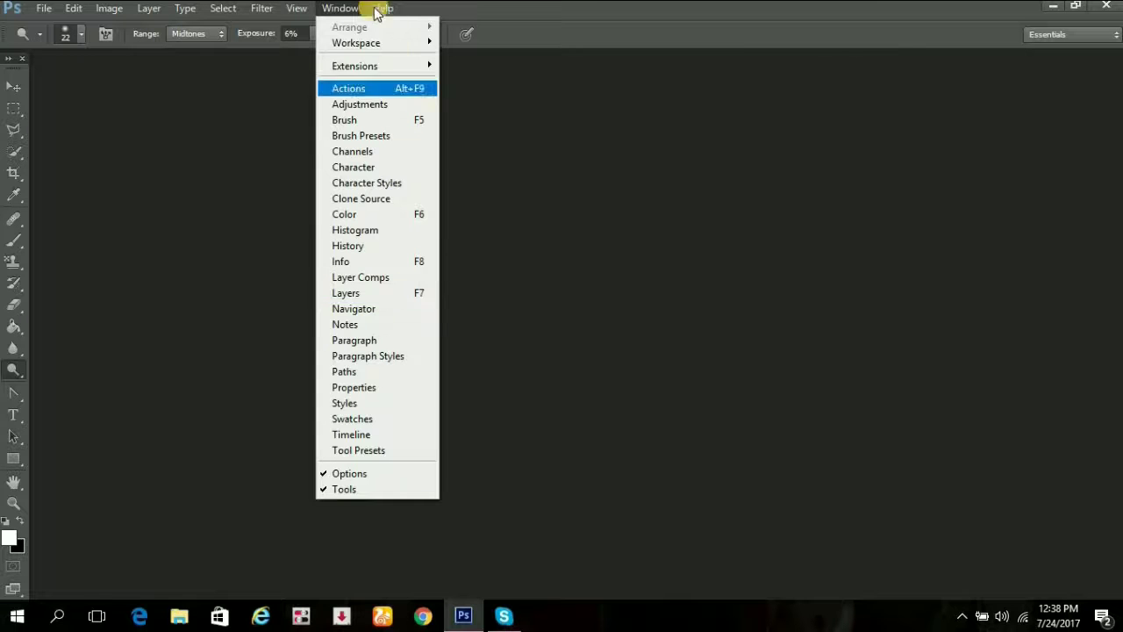
Step: Show the Layers panel and settle it into place at the top right
{"action": "left_click", "coordinate": [341, 10]}
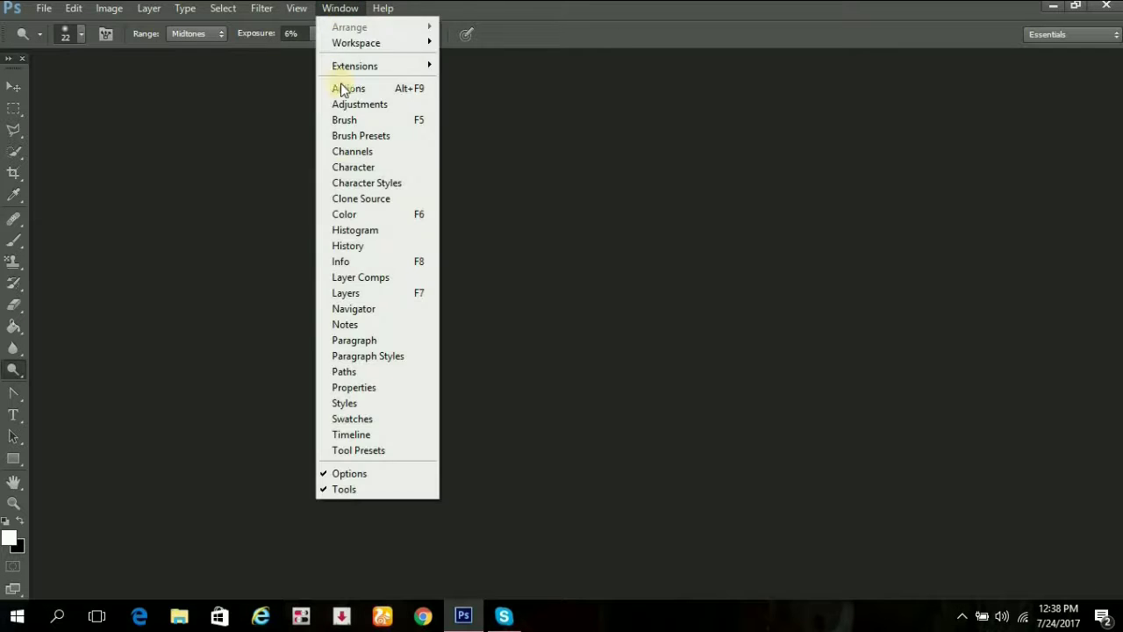
{"action": "left_click", "coordinate": [379, 292]}
{"action": "left_click_drag", "start_coordinate": [1023, 103], "coordinate": [1040, 60]}
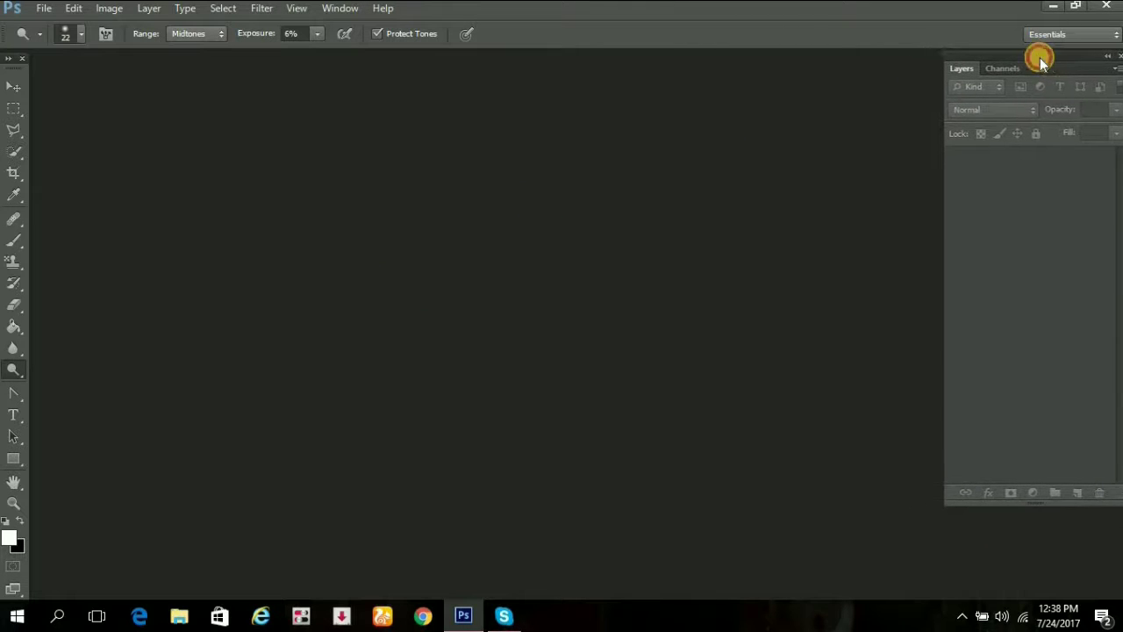
{"action": "left_click_drag", "start_coordinate": [1039, 60], "coordinate": [1036, 58]}
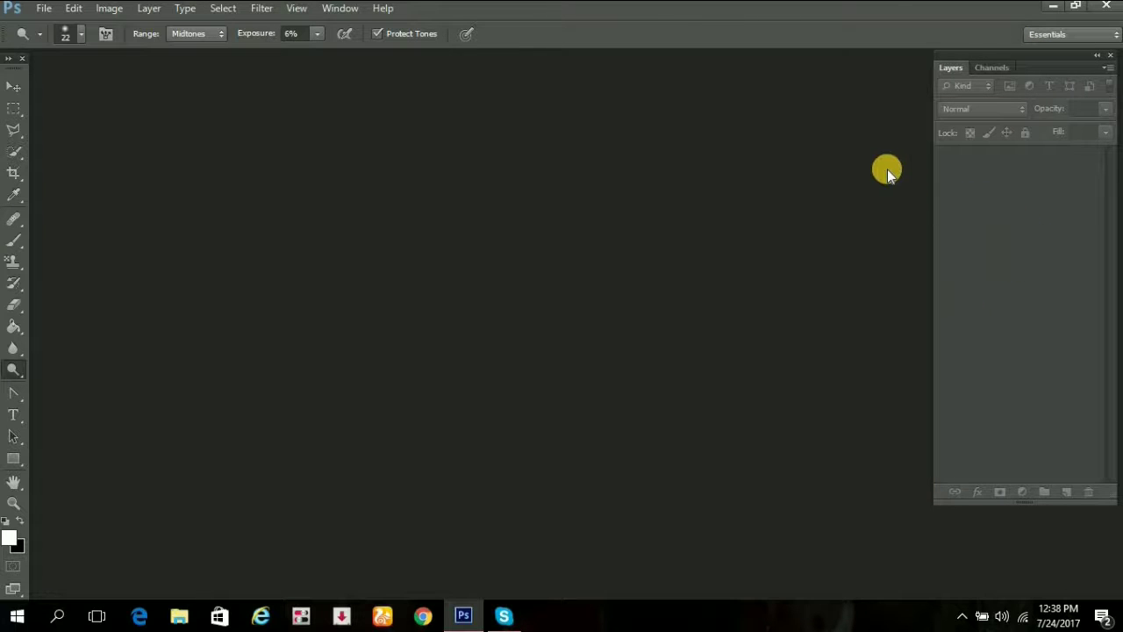
Step: Browse the Window panel list several times, closing it without changes
{"action": "left_click", "coordinate": [330, 8]}
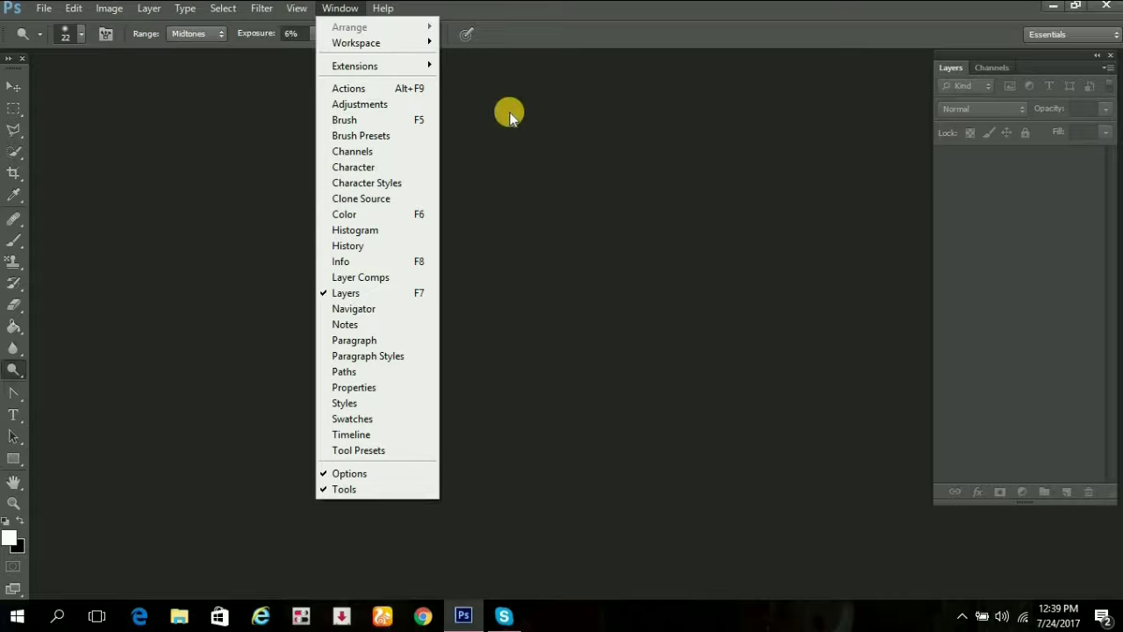
{"action": "left_click", "coordinate": [530, 95]}
{"action": "left_click", "coordinate": [340, 8]}
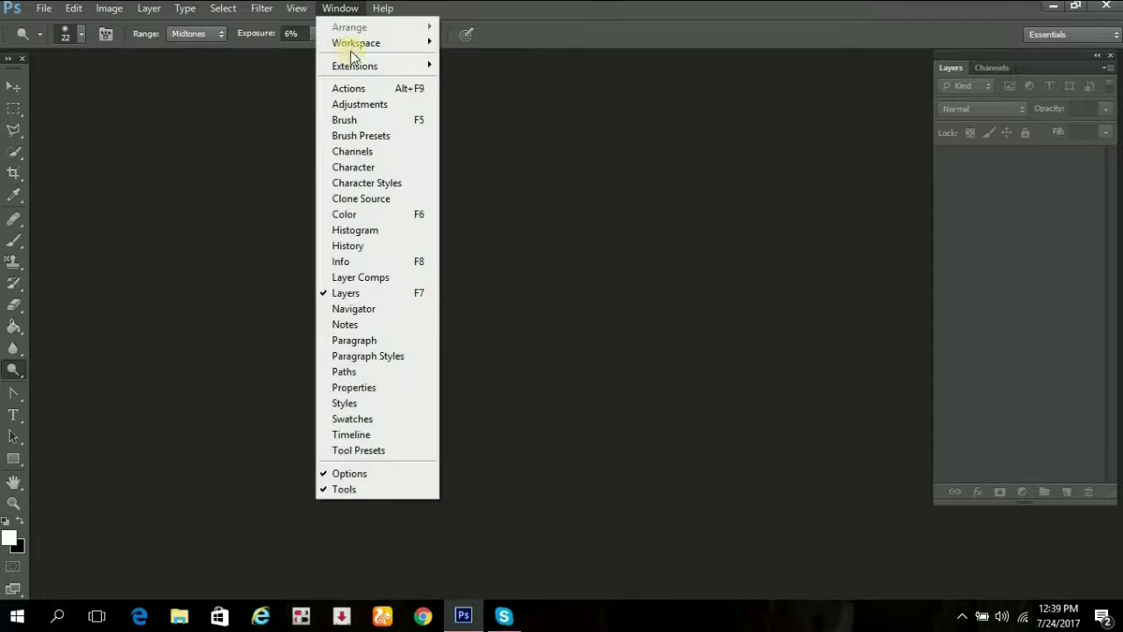
{"action": "left_click", "coordinate": [619, 42]}
{"action": "left_click", "coordinate": [341, 8]}
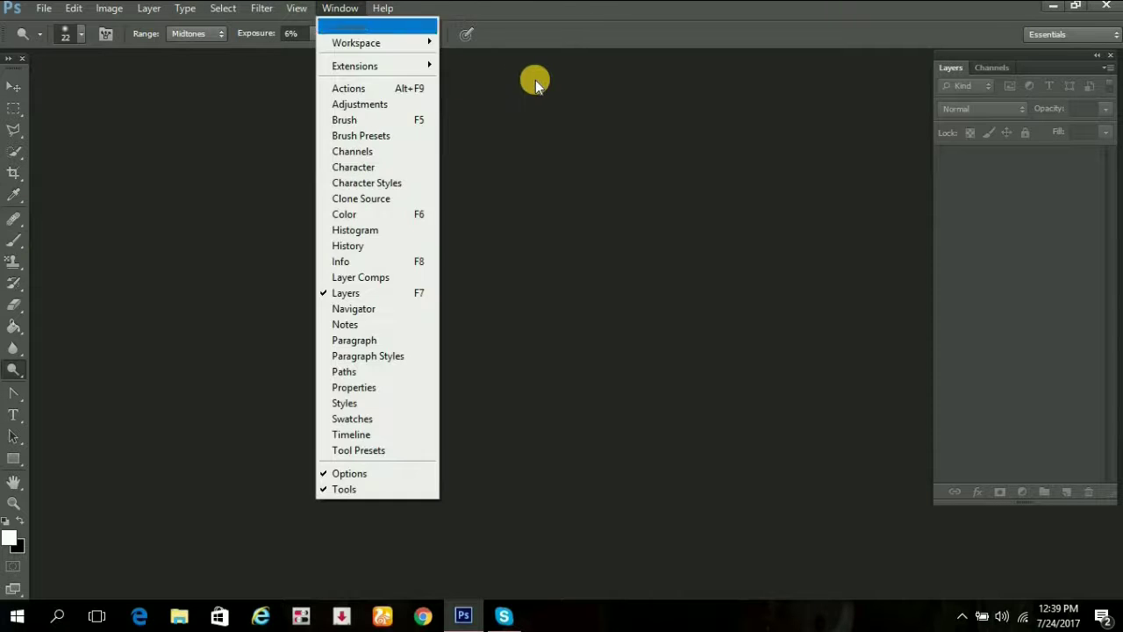
{"action": "left_click", "coordinate": [537, 80]}
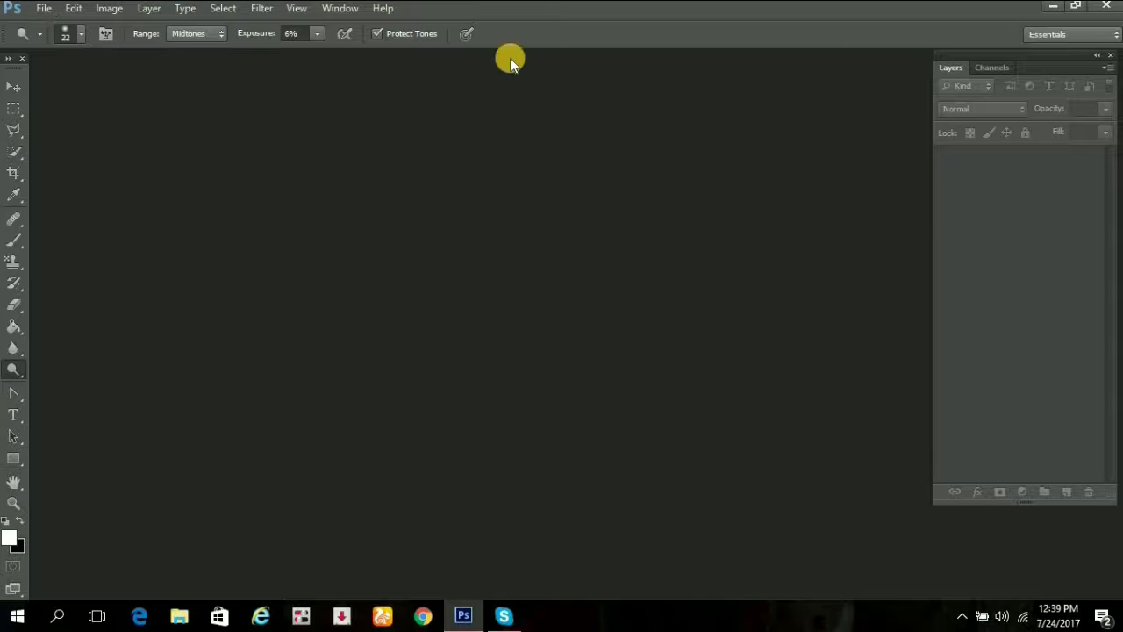
{"action": "left_click", "coordinate": [337, 8]}
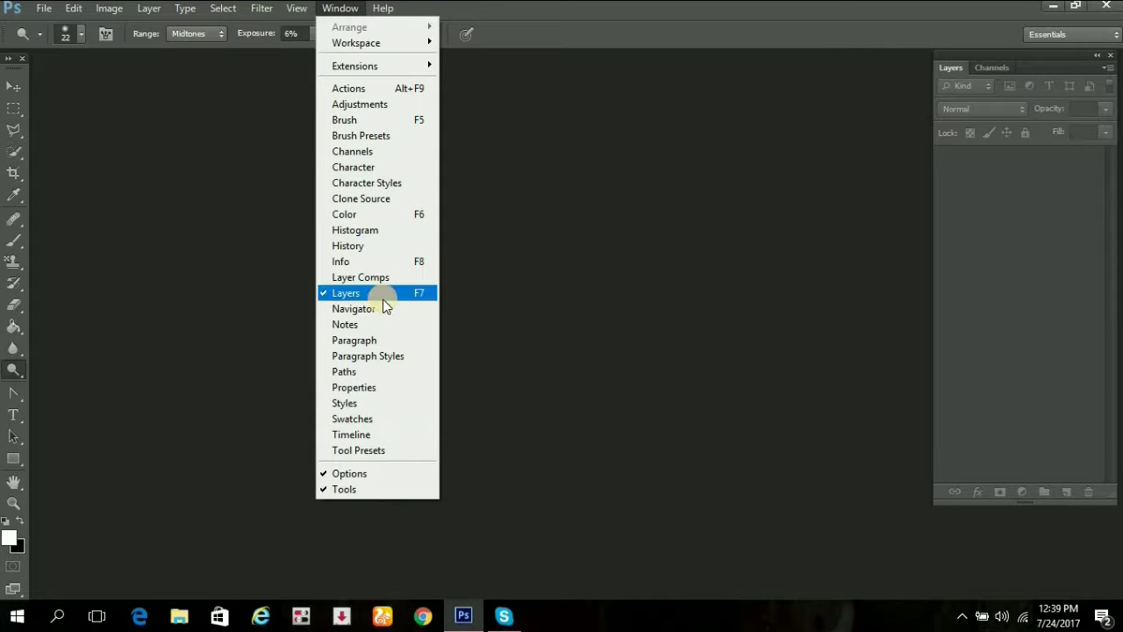
{"action": "left_click", "coordinate": [351, 9]}
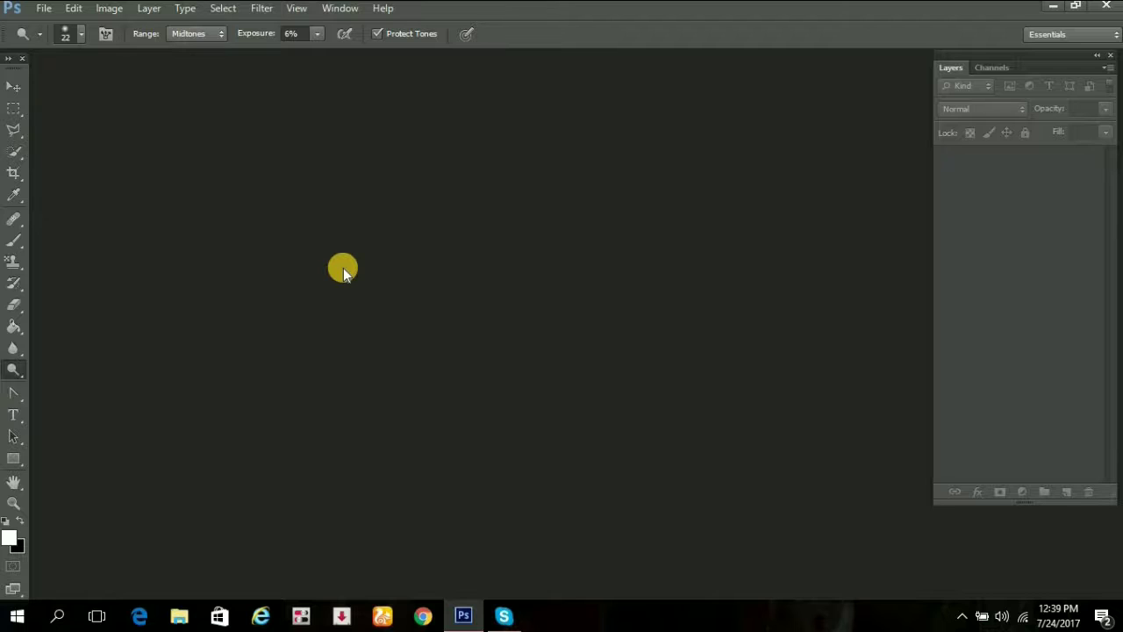
Step: Glance at the File menu, then start a new document with Ctrl+N
{"action": "left_click", "coordinate": [42, 10]}
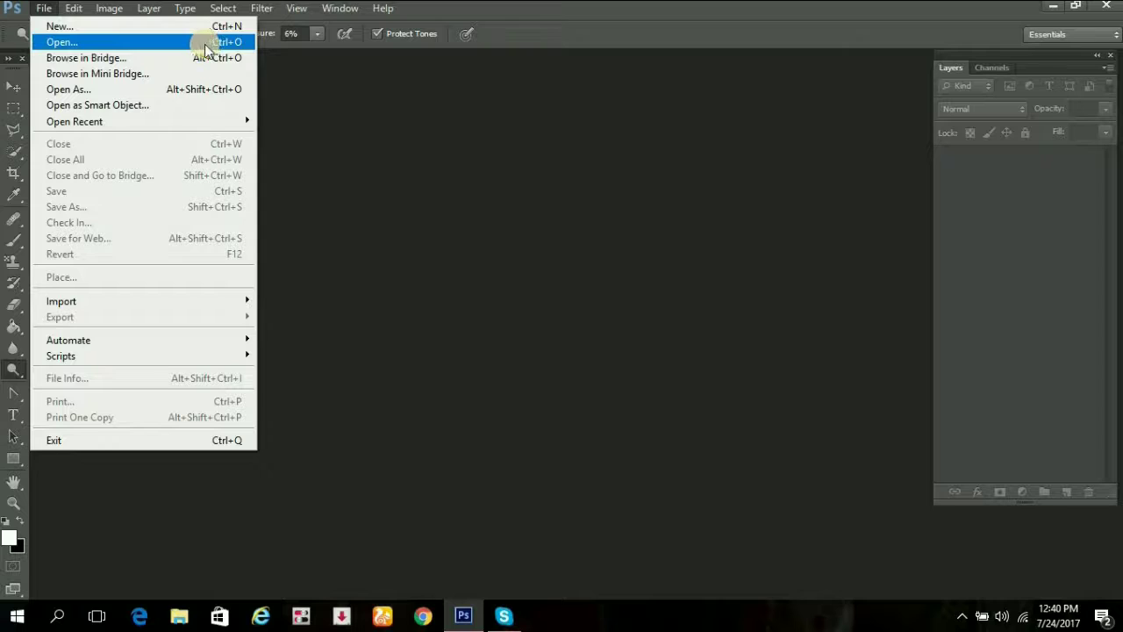
{"action": "left_click", "coordinate": [329, 90]}
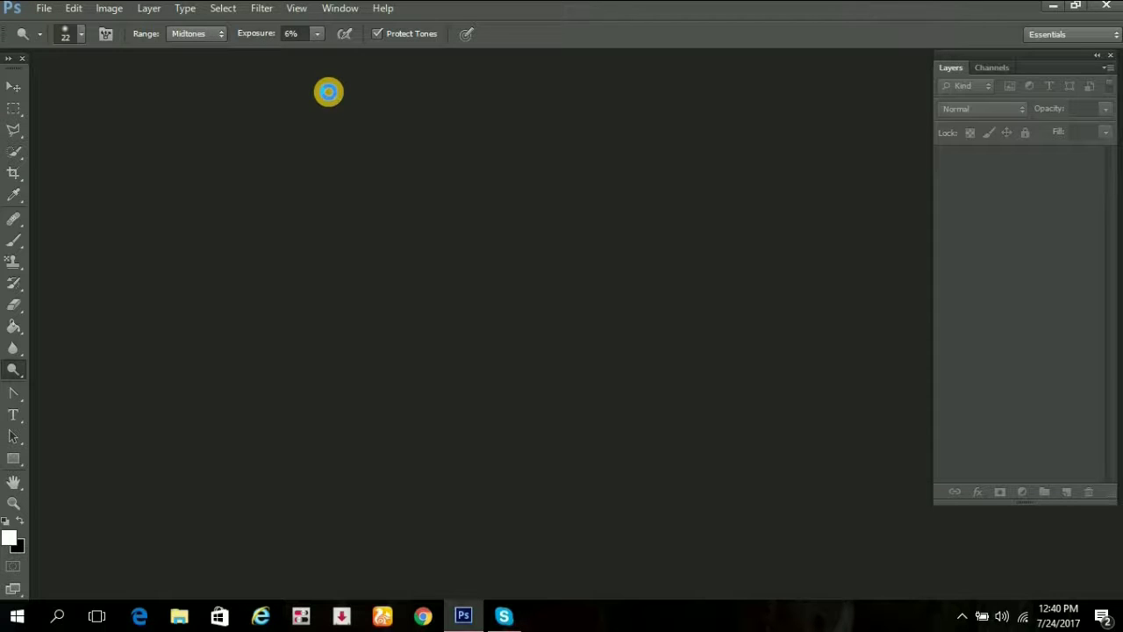
{"action": "key", "text": "ctrl+n"}
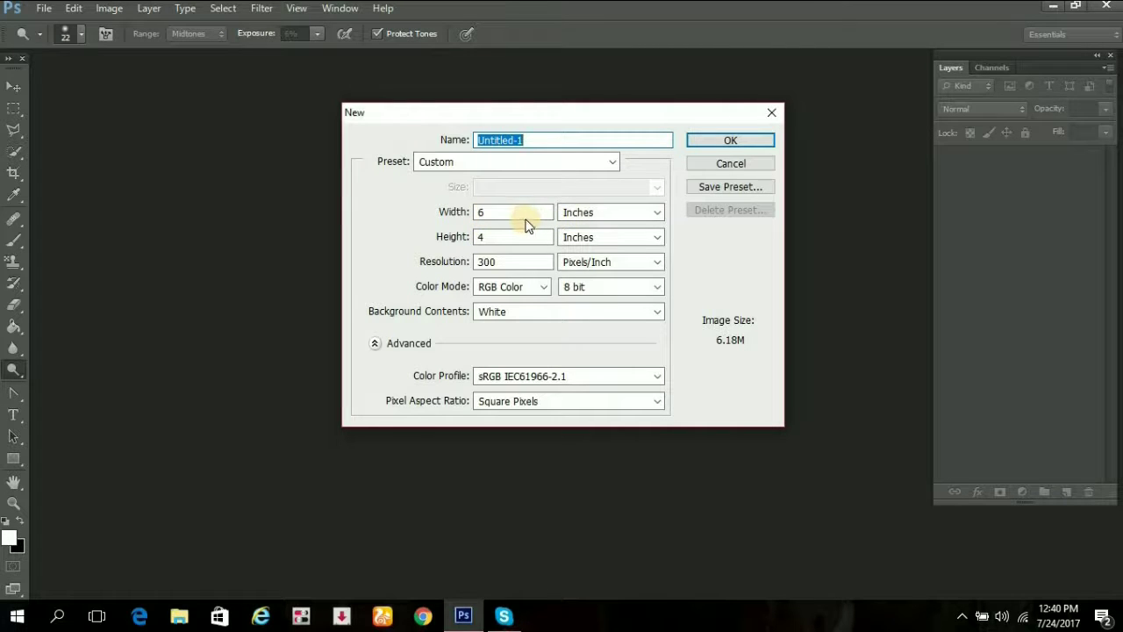
Step: Create a Custom 6×4 inch, 300 ppi RGB document with White background contents
{"action": "left_click", "coordinate": [518, 162]}
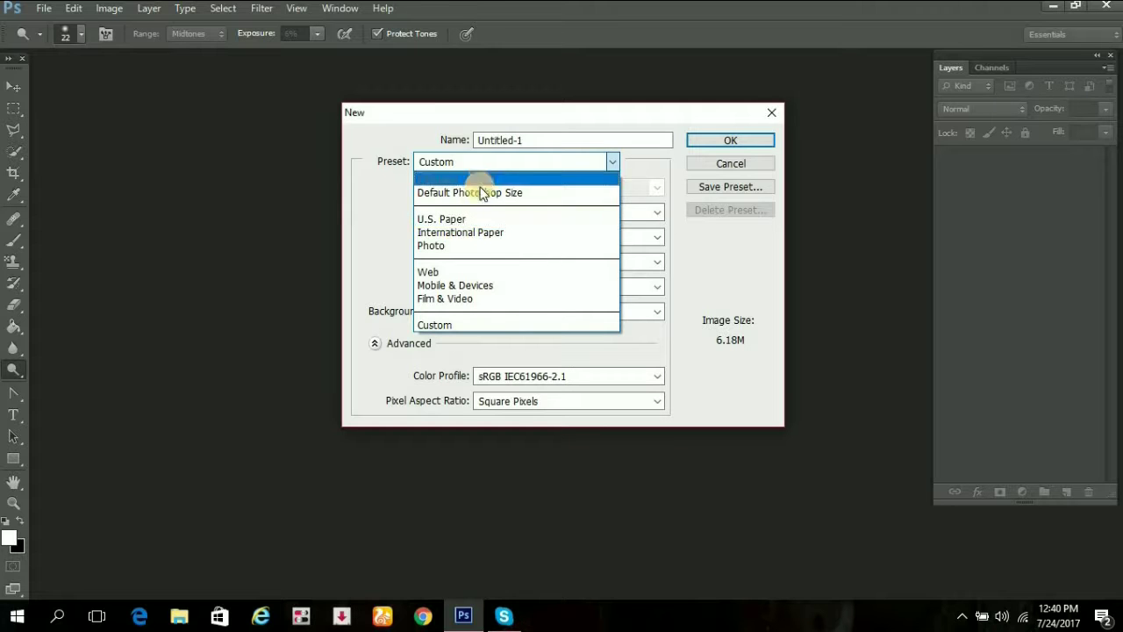
{"action": "left_click", "coordinate": [671, 108]}
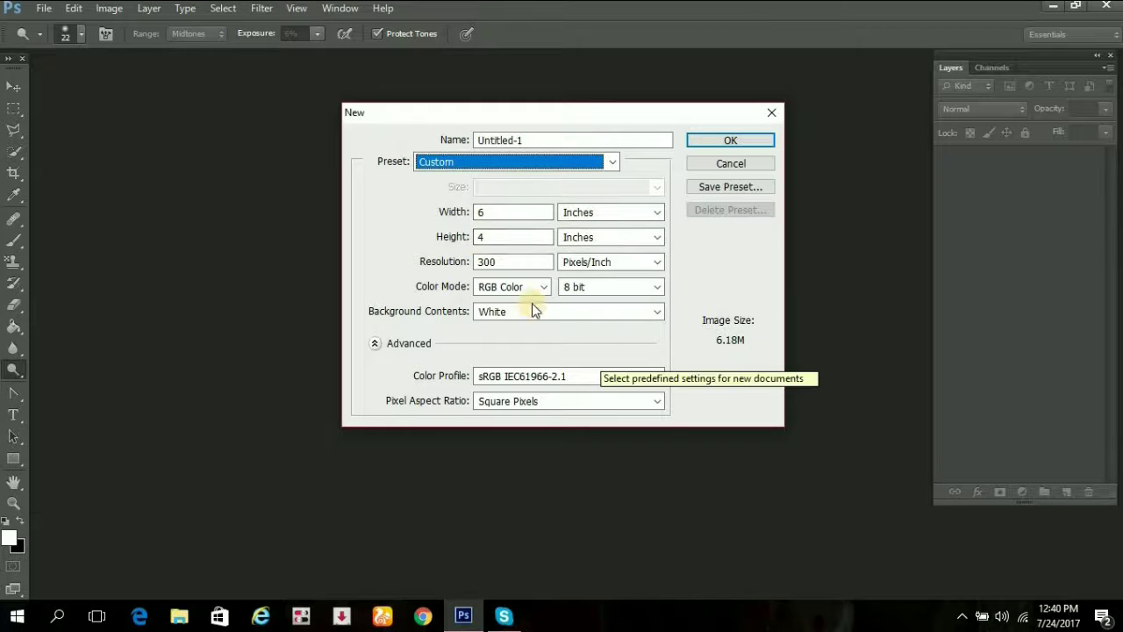
{"action": "left_click", "coordinate": [498, 262]}
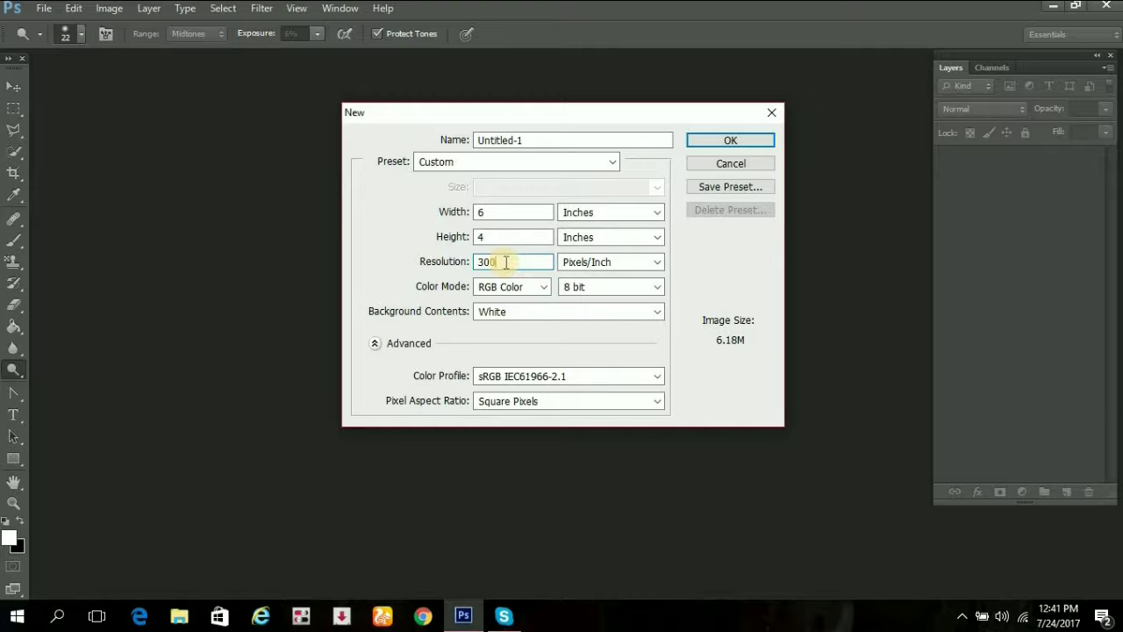
{"action": "left_click", "coordinate": [509, 314]}
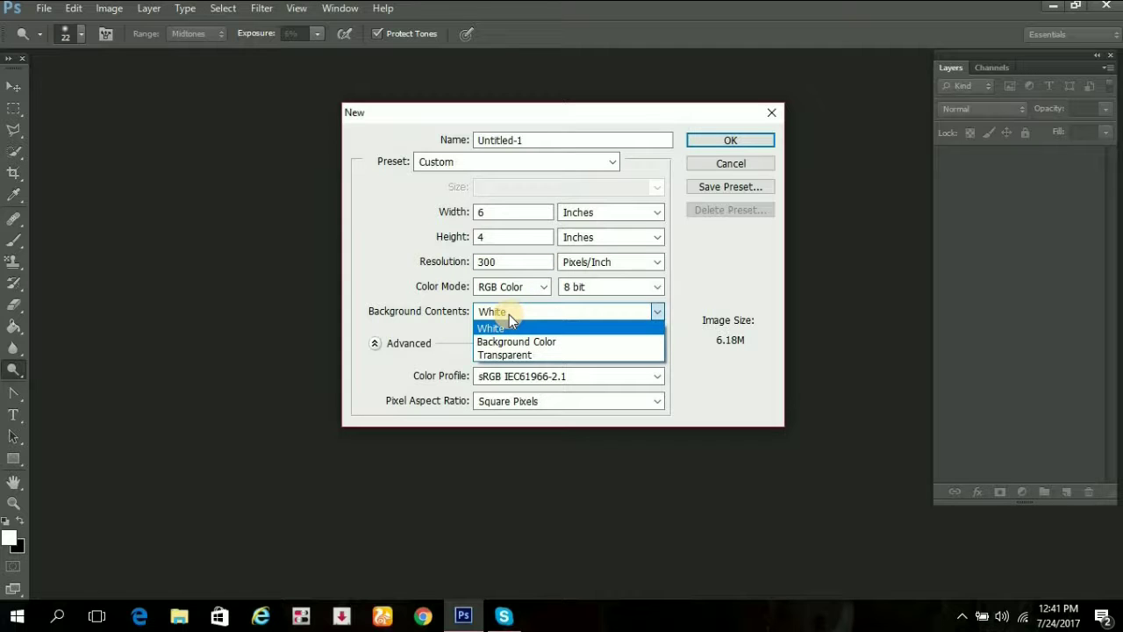
{"action": "left_click", "coordinate": [509, 314]}
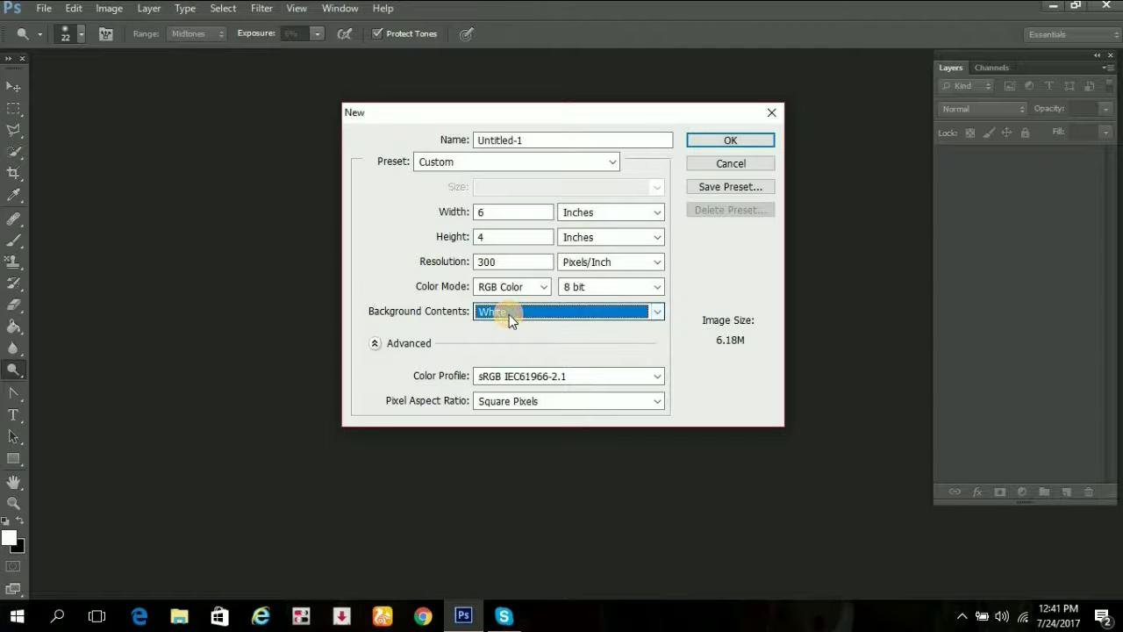
{"action": "left_click", "coordinate": [509, 314]}
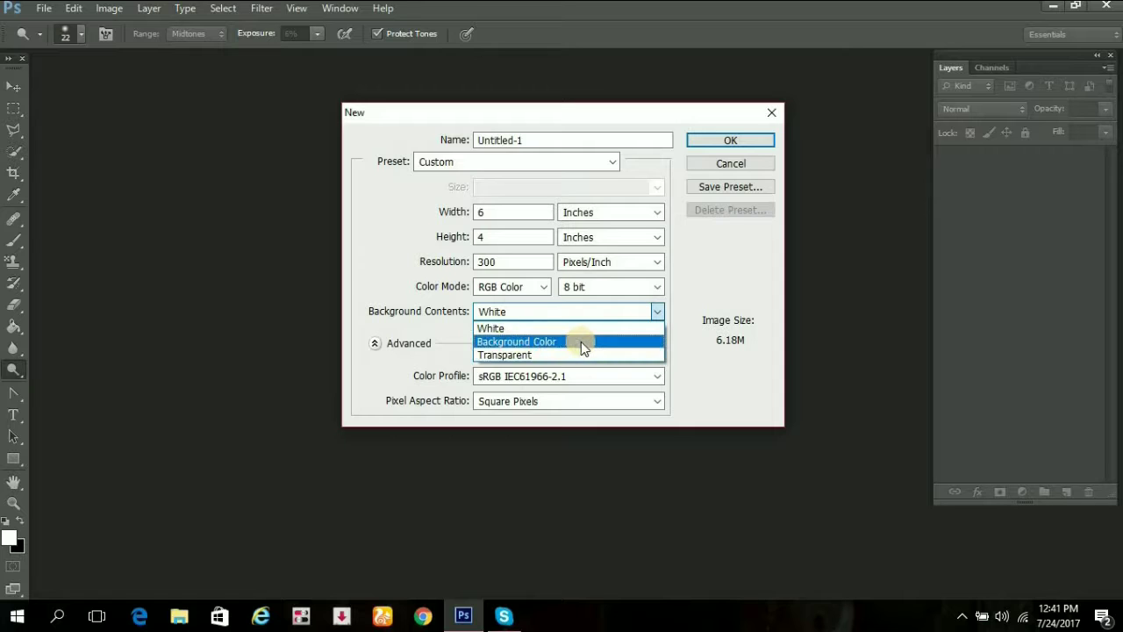
{"action": "left_click", "coordinate": [498, 328]}
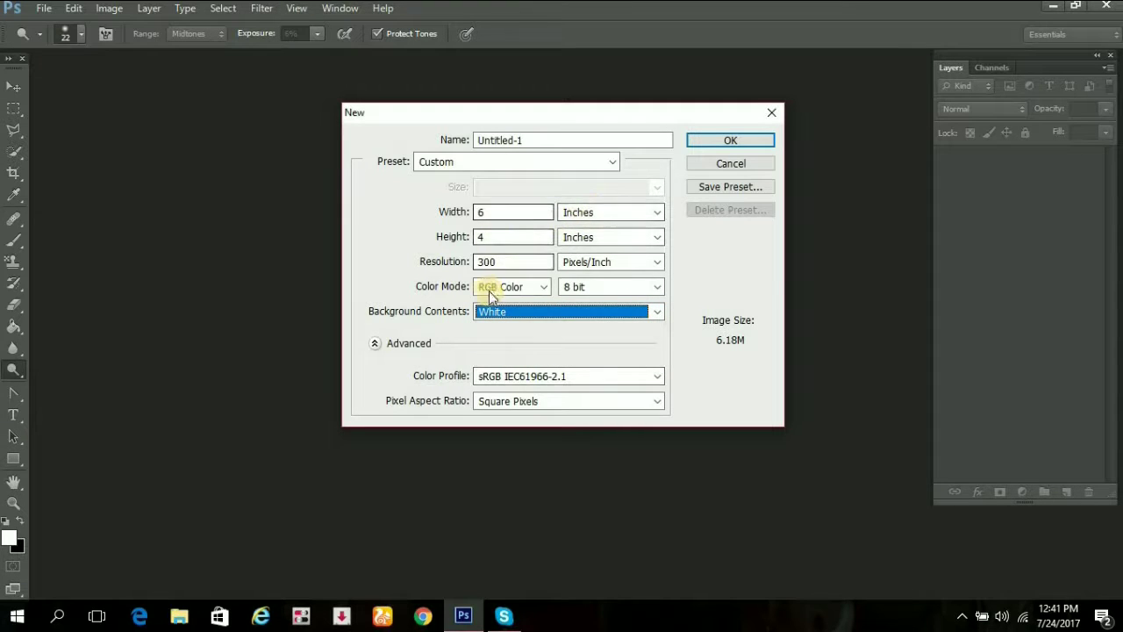
{"action": "left_click", "coordinate": [726, 142]}
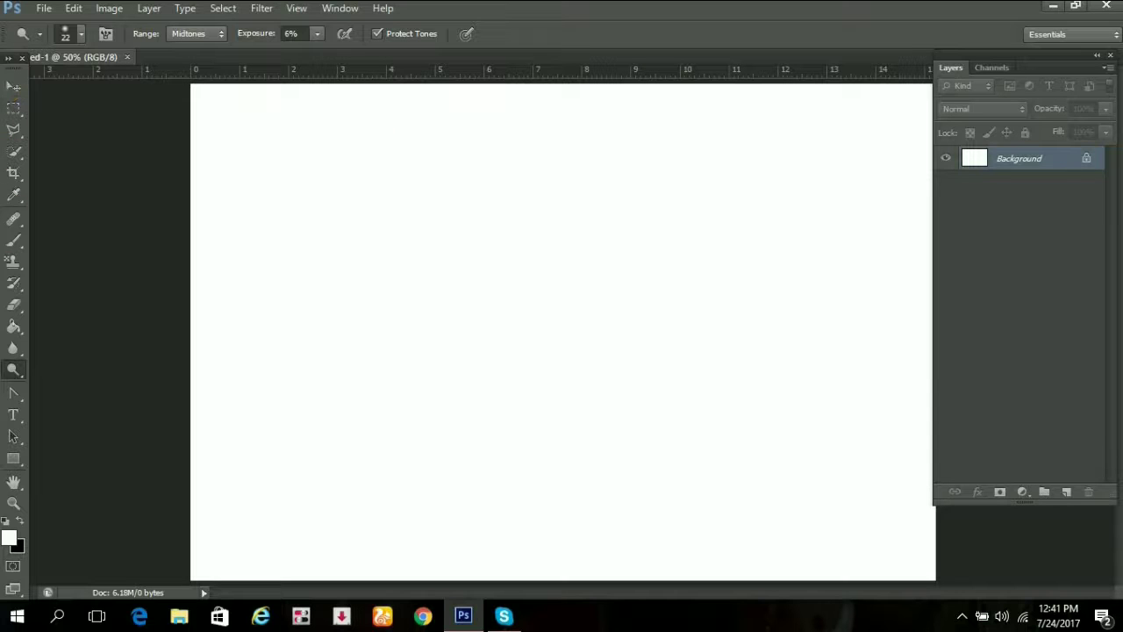
Step: Open 3e3e4fe.jpg from the models folder and flip between it and Untitled-1
{"action": "left_click", "coordinate": [42, 10]}
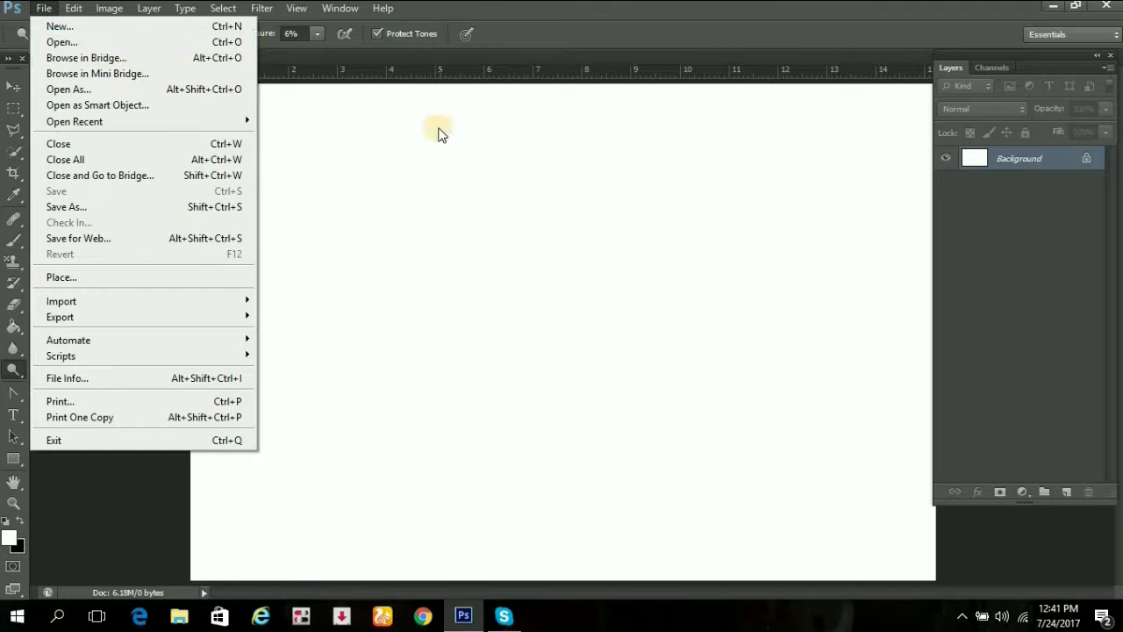
{"action": "left_click", "coordinate": [283, 83]}
{"action": "left_click", "coordinate": [43, 8]}
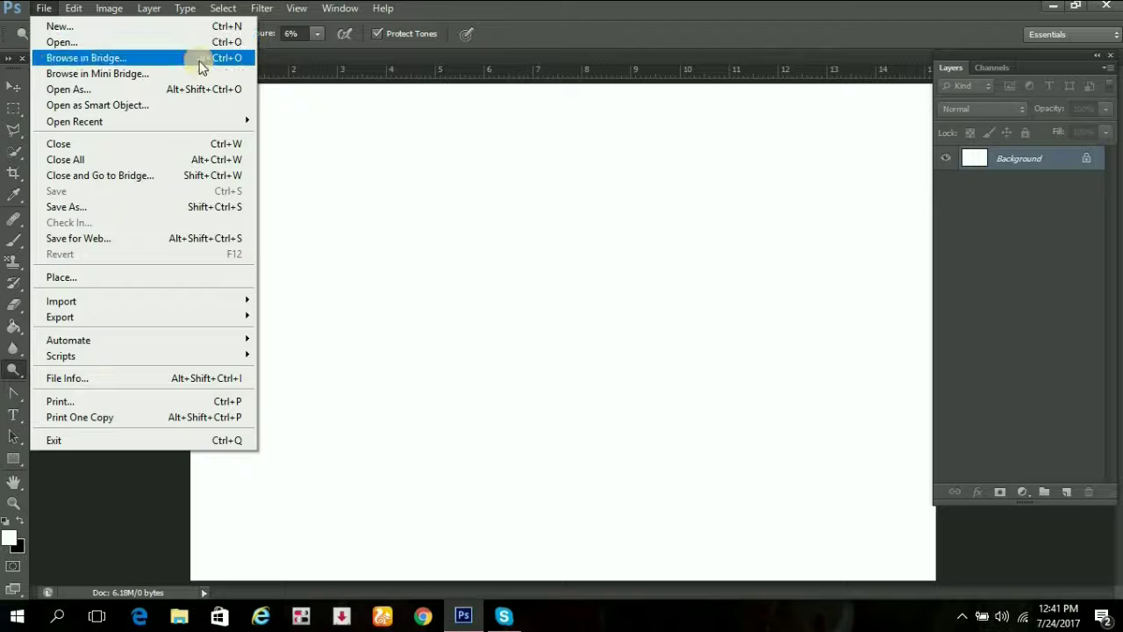
{"action": "left_click", "coordinate": [44, 8]}
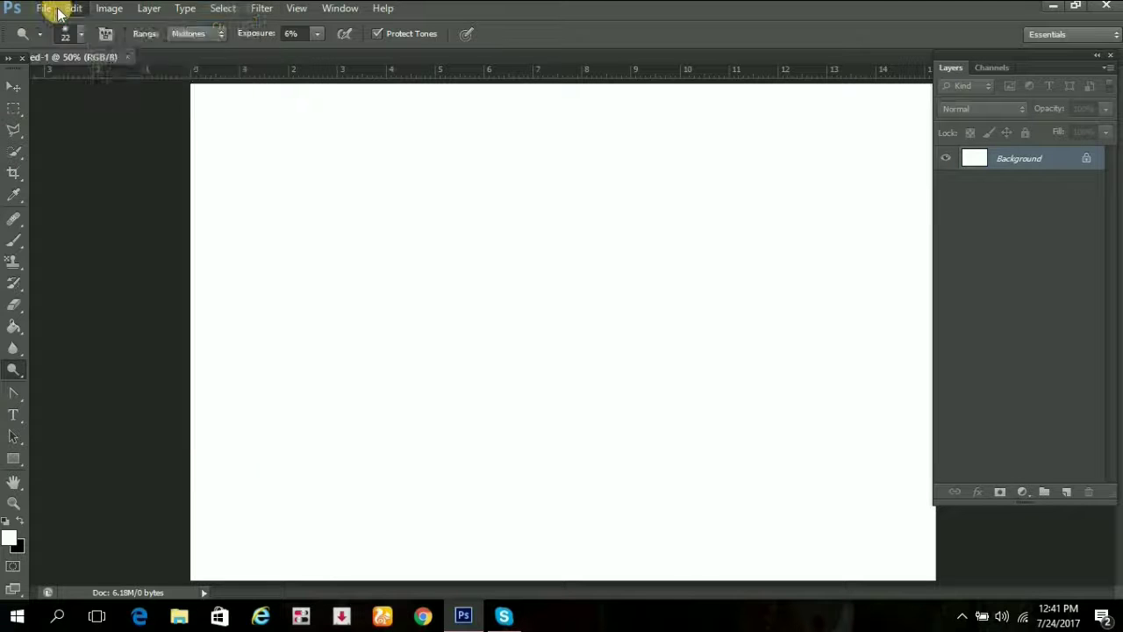
{"action": "left_click", "coordinate": [44, 8]}
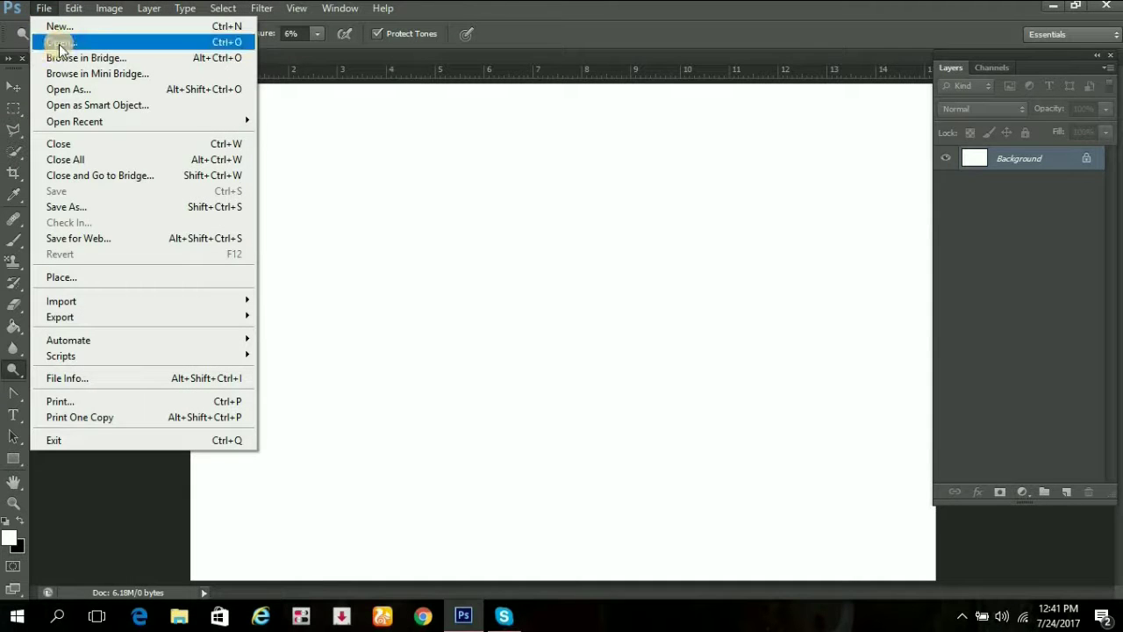
{"action": "left_click", "coordinate": [146, 42]}
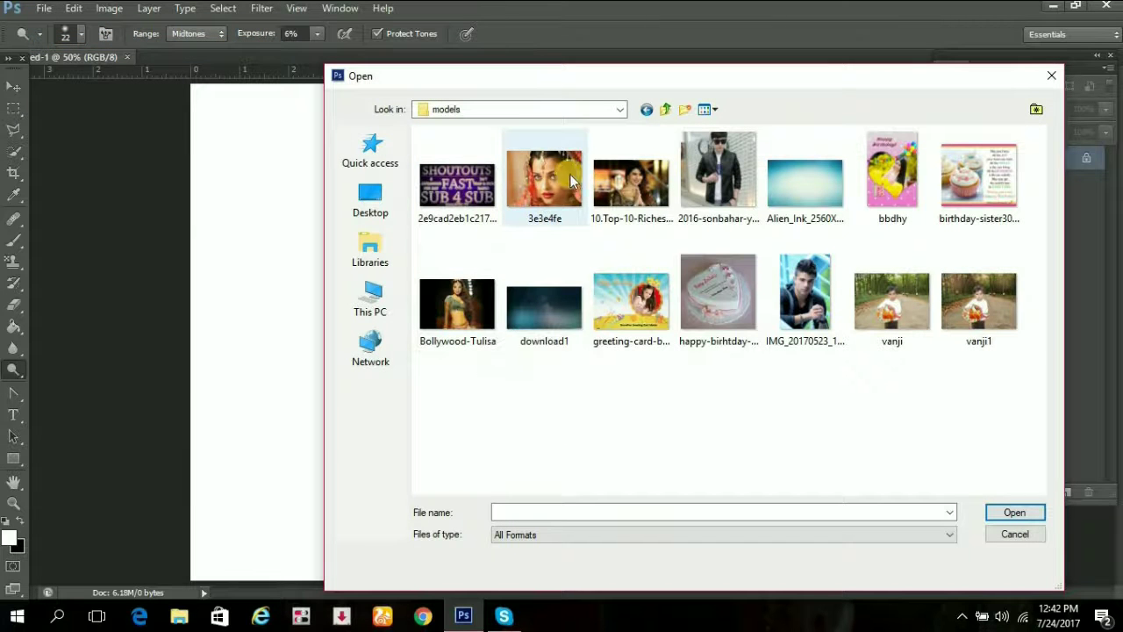
{"action": "left_click", "coordinate": [572, 181]}
{"action": "left_click", "coordinate": [1015, 514]}
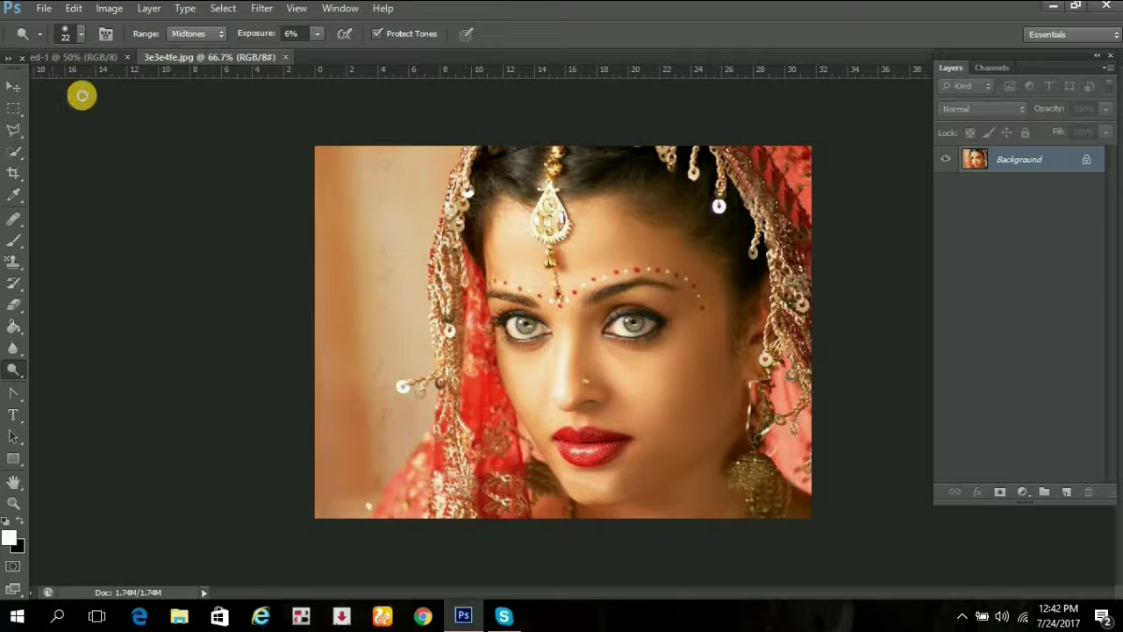
{"action": "left_click", "coordinate": [74, 56]}
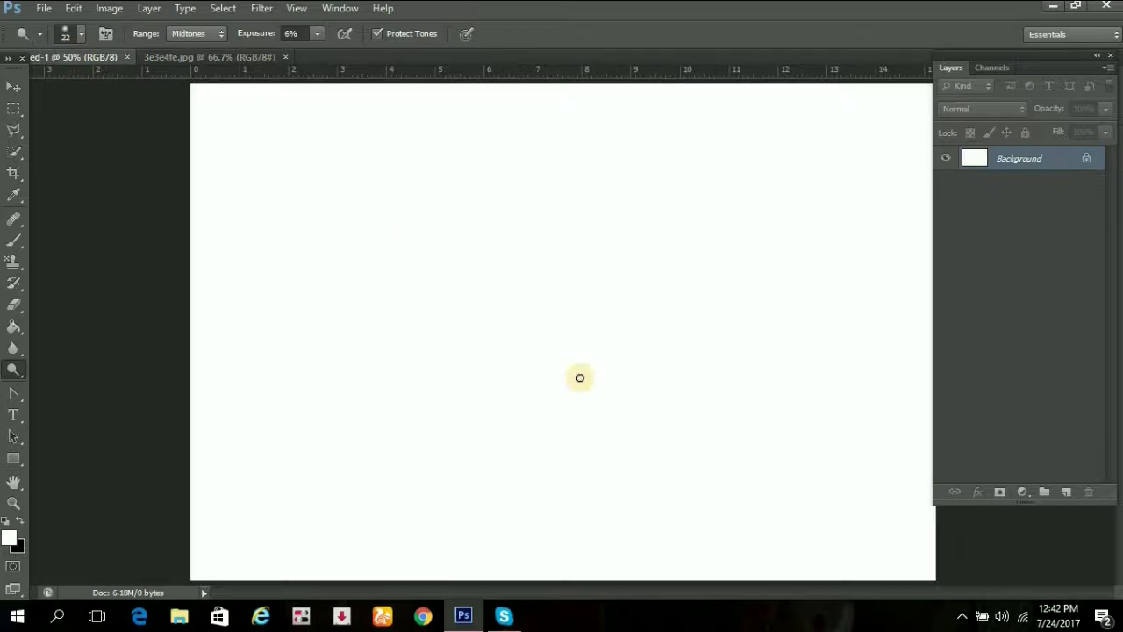
{"action": "left_click", "coordinate": [180, 59]}
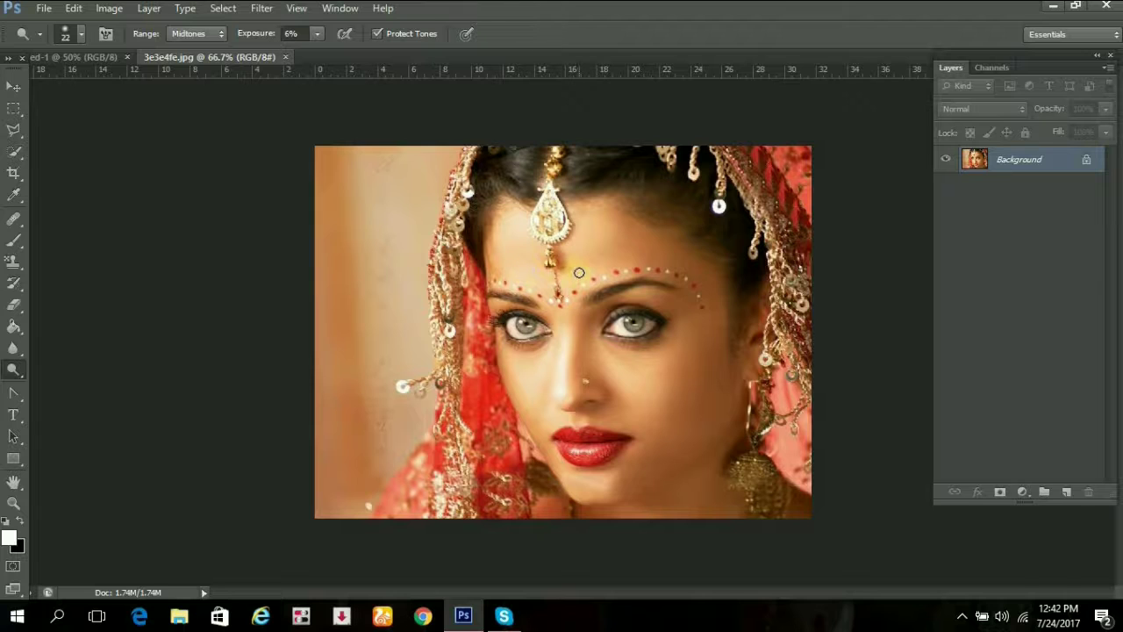
Step: Convert the photo's locked Background layer into editable Layer 0
{"action": "left_click", "coordinate": [43, 9]}
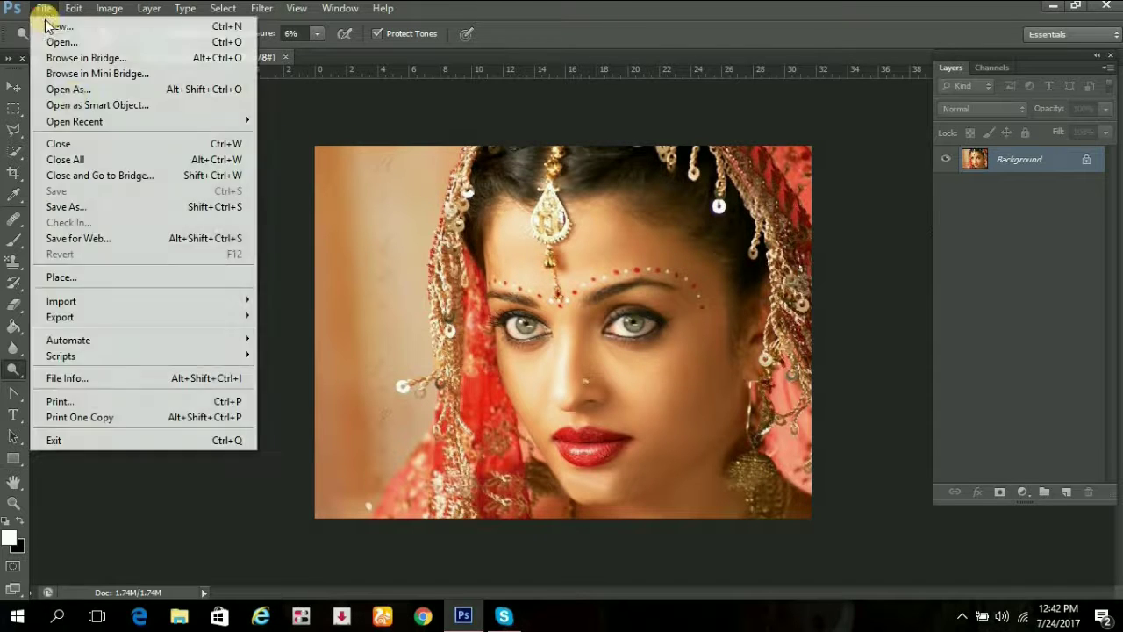
{"action": "left_click", "coordinate": [413, 220]}
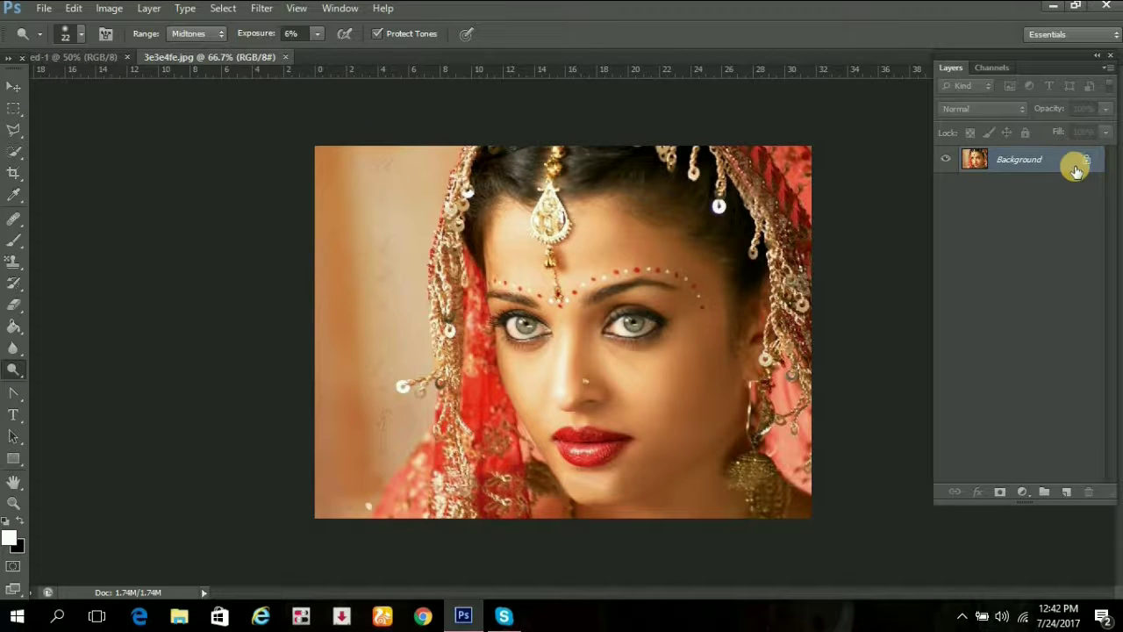
{"action": "double_click", "coordinate": [1043, 161]}
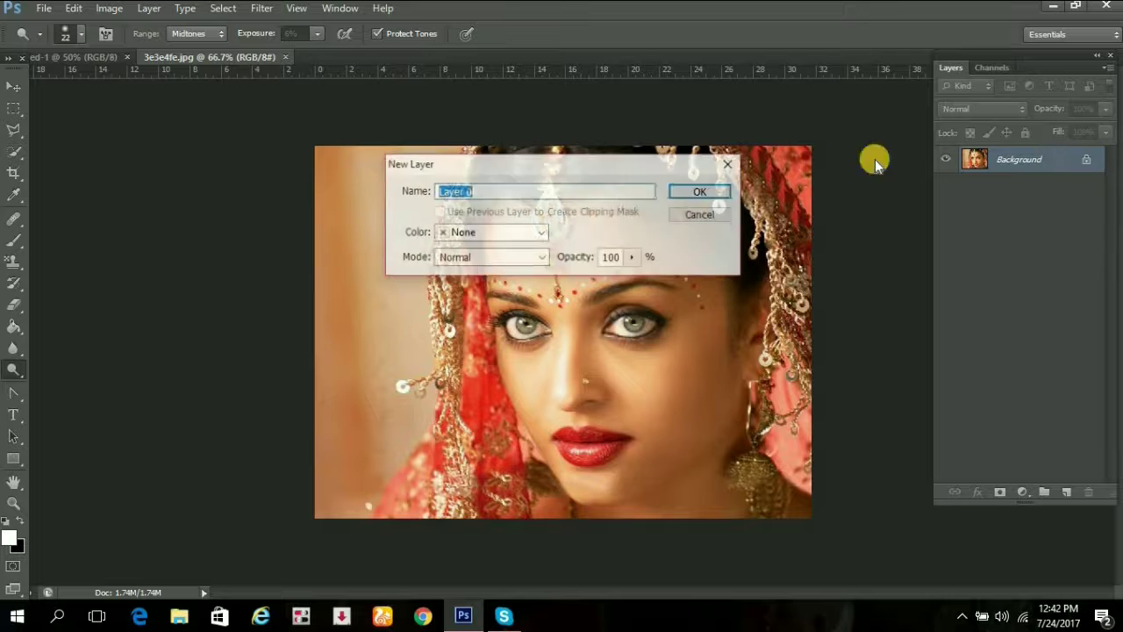
{"action": "left_click", "coordinate": [707, 188]}
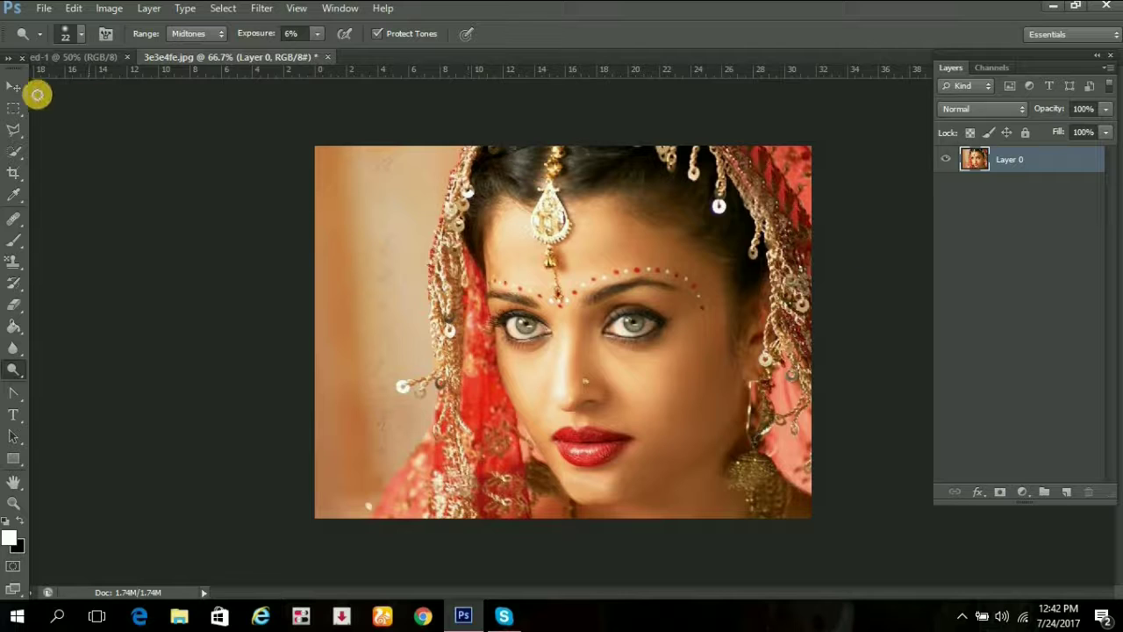
Step: Select the Move tool and drag the Layer 0 portrait across the canvas
{"action": "left_click", "coordinate": [10, 86]}
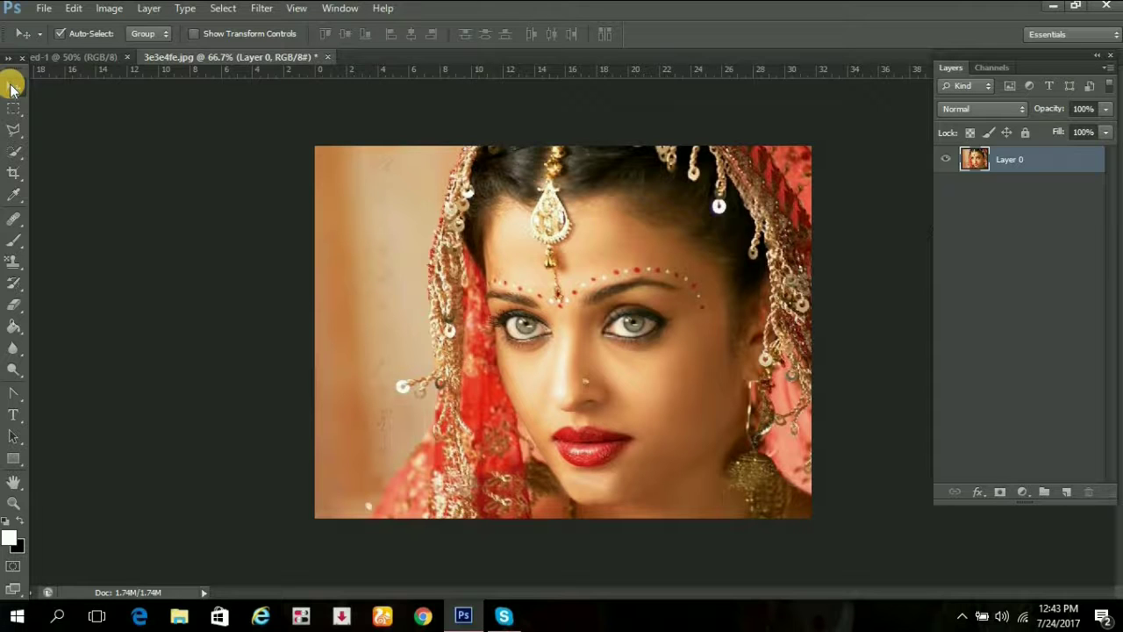
{"action": "left_click", "coordinate": [9, 91]}
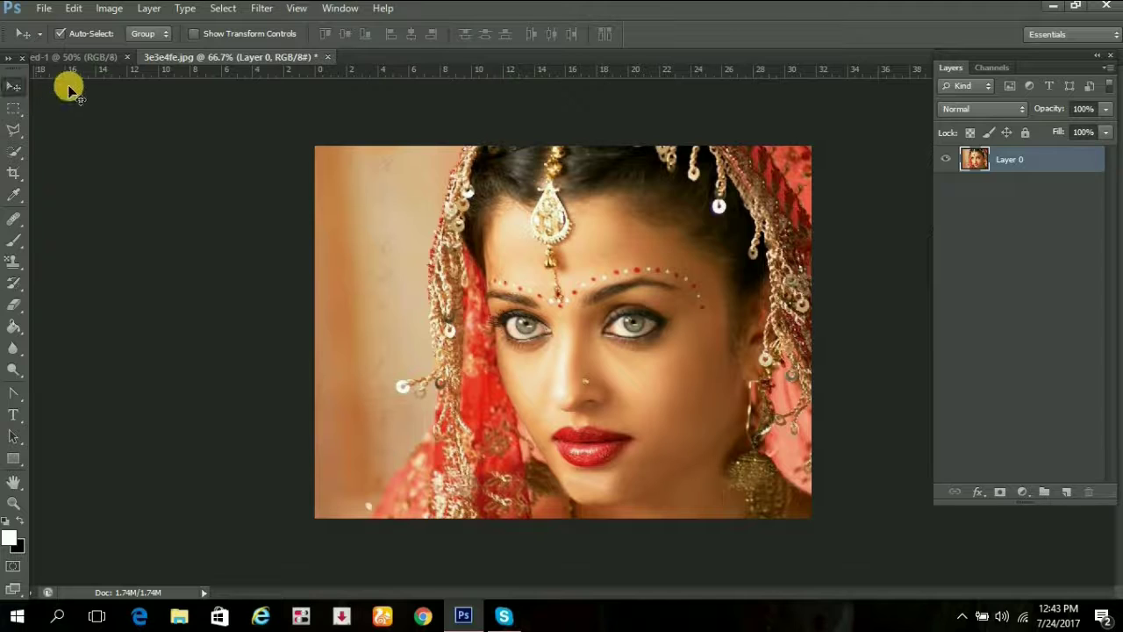
{"action": "left_click", "coordinate": [15, 194]}
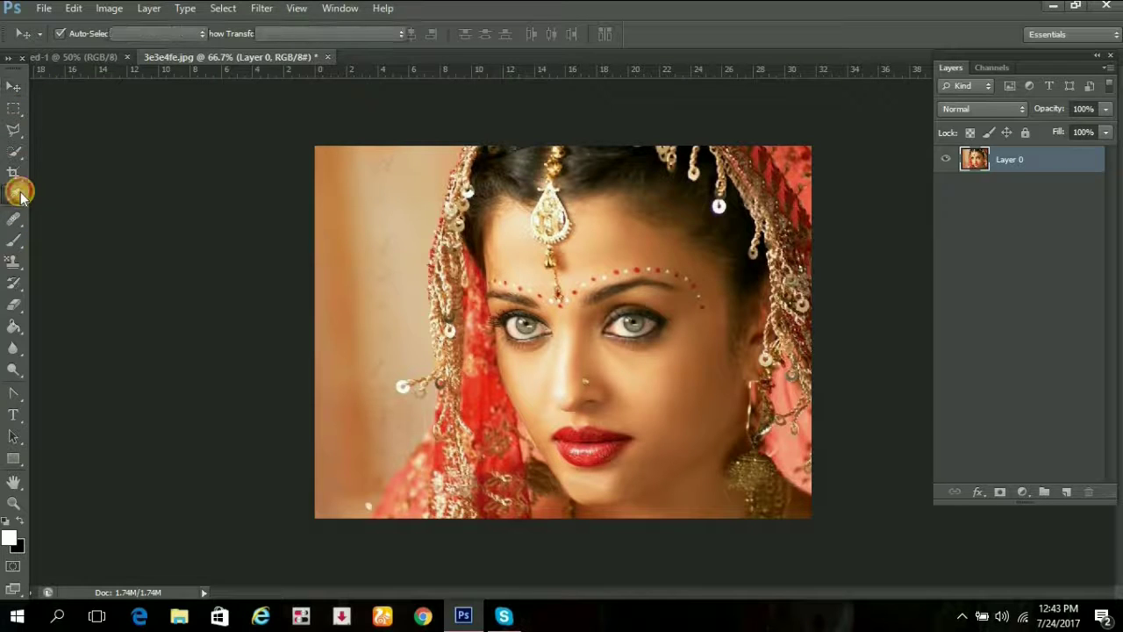
{"action": "key", "text": "v"}
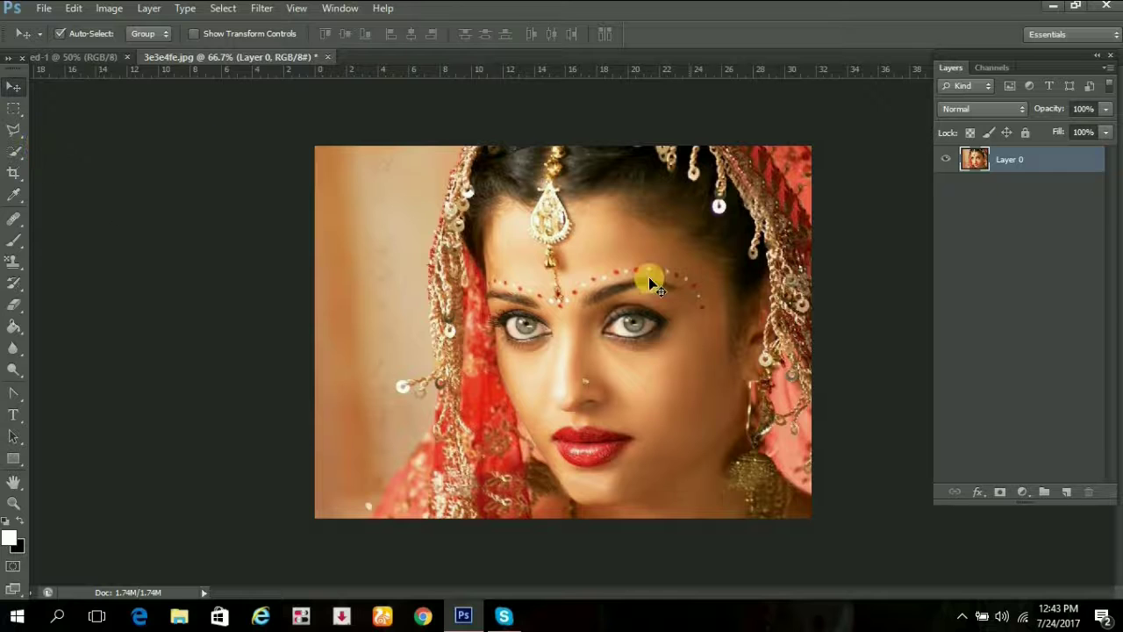
{"action": "mouse_move", "coordinate": [584, 280]}
{"action": "left_mouse_down"}
{"action": "mouse_move", "coordinate": [387, 287]}
{"action": "mouse_move", "coordinate": [596, 226]}
{"action": "mouse_move", "coordinate": [614, 288]}
{"action": "mouse_move", "coordinate": [637, 261]}
{"action": "left_mouse_up"}
Step: Zoom in and draw a rectangular marquee from the forehead jewellery down to the chin
{"action": "left_click", "coordinate": [13, 107]}
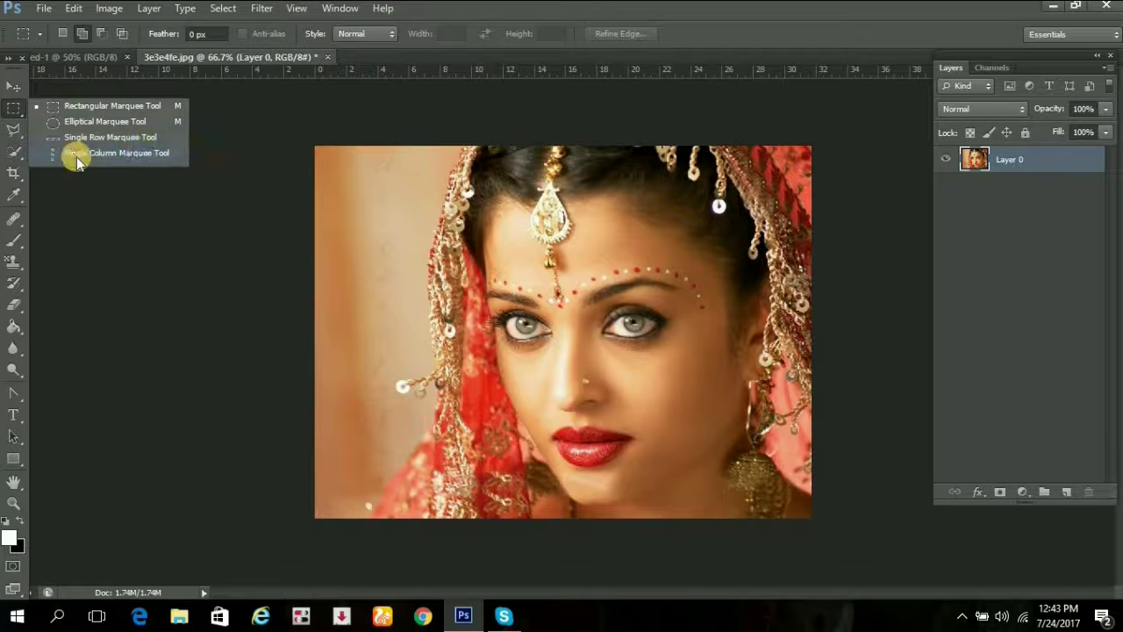
{"action": "left_click", "coordinate": [109, 106]}
{"action": "scroll", "coordinate": [108, 106], "scroll_direction": "up", "scroll_amount": 2}
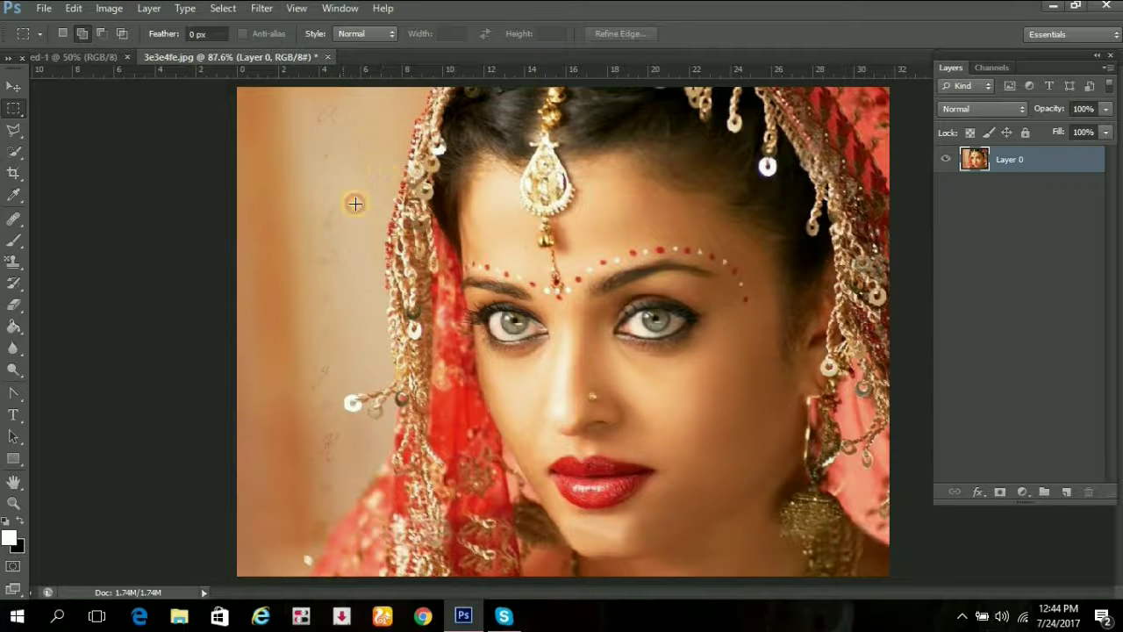
{"action": "left_click_drag", "start_coordinate": [342, 166], "coordinate": [759, 386]}
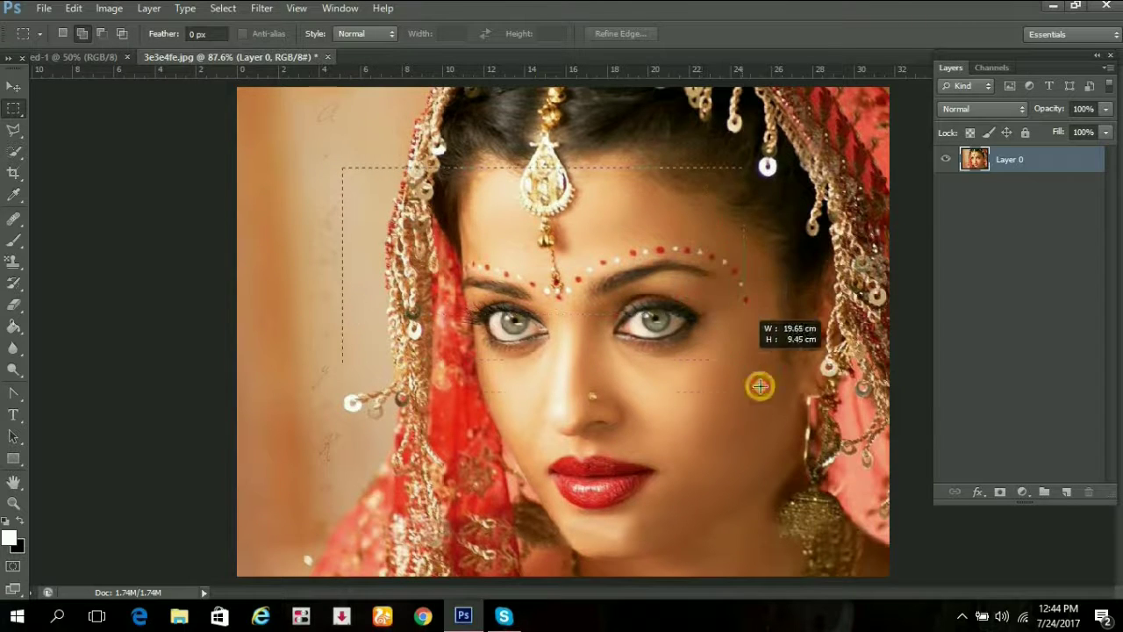
{"action": "mouse_move", "coordinate": [760, 386]}
{"action": "left_mouse_down"}
{"action": "mouse_move", "coordinate": [811, 333]}
{"action": "mouse_move", "coordinate": [673, 321]}
{"action": "mouse_move", "coordinate": [582, 345]}
{"action": "mouse_move", "coordinate": [515, 318]}
{"action": "mouse_move", "coordinate": [502, 289]}
{"action": "mouse_move", "coordinate": [444, 245]}
{"action": "mouse_move", "coordinate": [571, 298]}
{"action": "mouse_move", "coordinate": [629, 342]}
{"action": "mouse_move", "coordinate": [727, 374]}
{"action": "mouse_move", "coordinate": [766, 423]}
{"action": "mouse_move", "coordinate": [722, 449]}
{"action": "mouse_move", "coordinate": [501, 281]}
{"action": "mouse_move", "coordinate": [676, 454]}
{"action": "mouse_move", "coordinate": [634, 371]}
{"action": "mouse_move", "coordinate": [571, 296]}
{"action": "mouse_move", "coordinate": [604, 338]}
{"action": "mouse_move", "coordinate": [810, 477]}
{"action": "mouse_move", "coordinate": [794, 478]}
{"action": "mouse_move", "coordinate": [799, 459]}
{"action": "mouse_move", "coordinate": [825, 487]}
{"action": "mouse_move", "coordinate": [798, 437]}
{"action": "mouse_move", "coordinate": [807, 407]}
{"action": "mouse_move", "coordinate": [808, 444]}
{"action": "mouse_move", "coordinate": [778, 417]}
{"action": "mouse_move", "coordinate": [727, 322]}
{"action": "mouse_move", "coordinate": [724, 291]}
{"action": "mouse_move", "coordinate": [839, 276]}
{"action": "mouse_move", "coordinate": [869, 250]}
{"action": "mouse_move", "coordinate": [882, 266]}
{"action": "mouse_move", "coordinate": [923, 263]}
{"action": "mouse_move", "coordinate": [866, 269]}
{"action": "mouse_move", "coordinate": [825, 301]}
{"action": "mouse_move", "coordinate": [839, 401]}
{"action": "mouse_move", "coordinate": [813, 538]}
{"action": "mouse_move", "coordinate": [649, 554]}
{"action": "mouse_move", "coordinate": [610, 572]}
{"action": "mouse_move", "coordinate": [676, 326]}
{"action": "mouse_move", "coordinate": [883, 304]}
{"action": "mouse_move", "coordinate": [799, 351]}
{"action": "mouse_move", "coordinate": [817, 520]}
{"action": "left_mouse_up"}
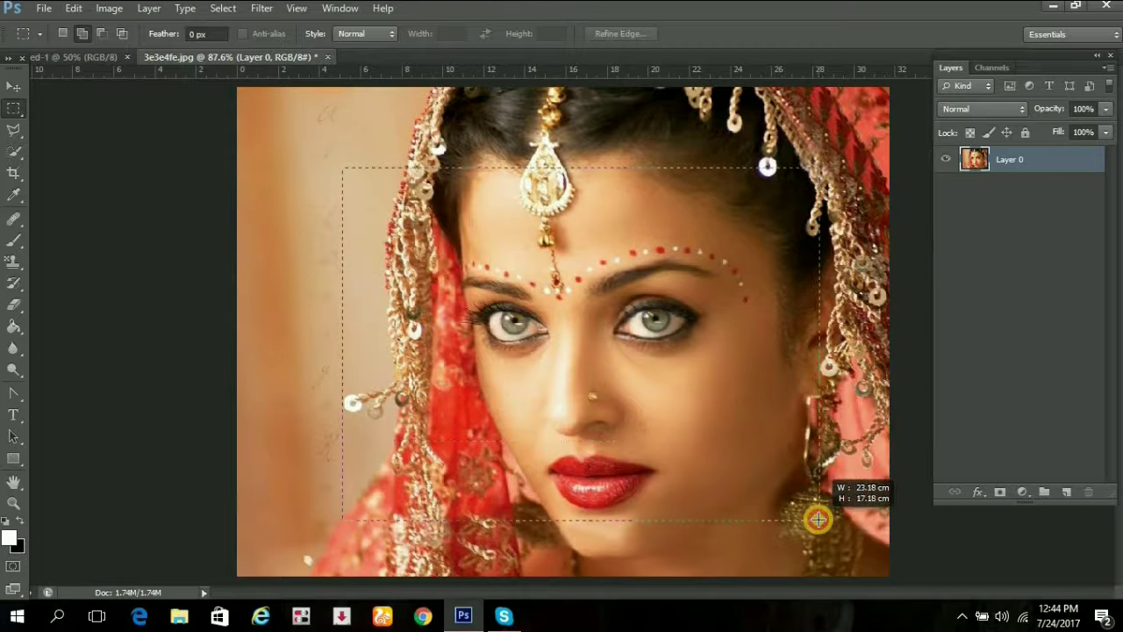
{"action": "left_click_drag", "start_coordinate": [696, 352], "coordinate": [696, 352]}
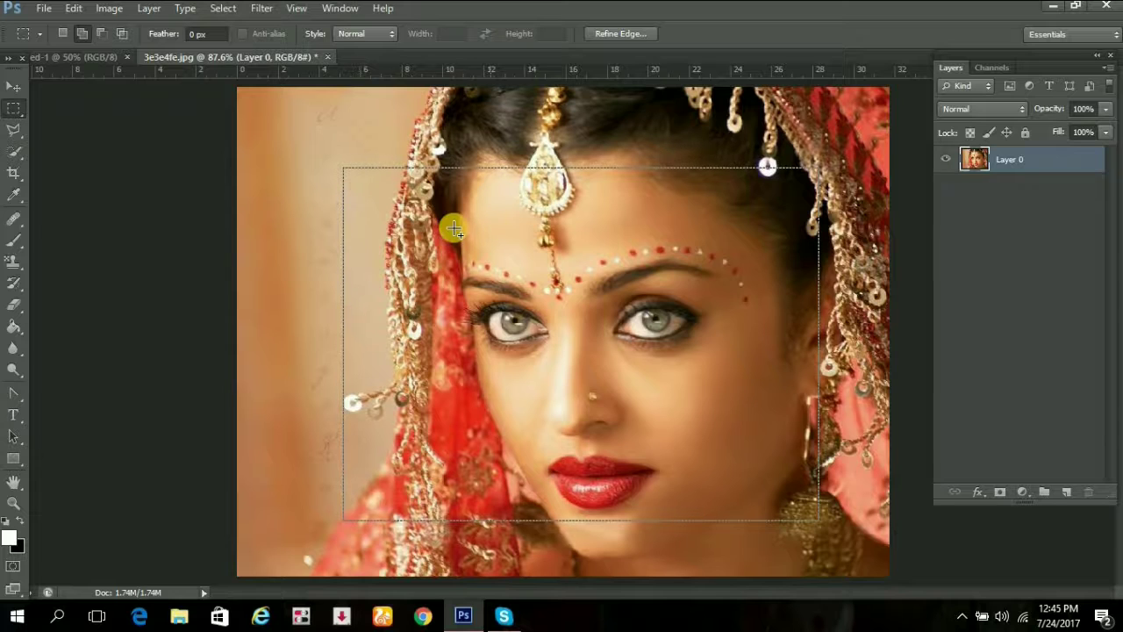
{"action": "left_click", "coordinate": [12, 105]}
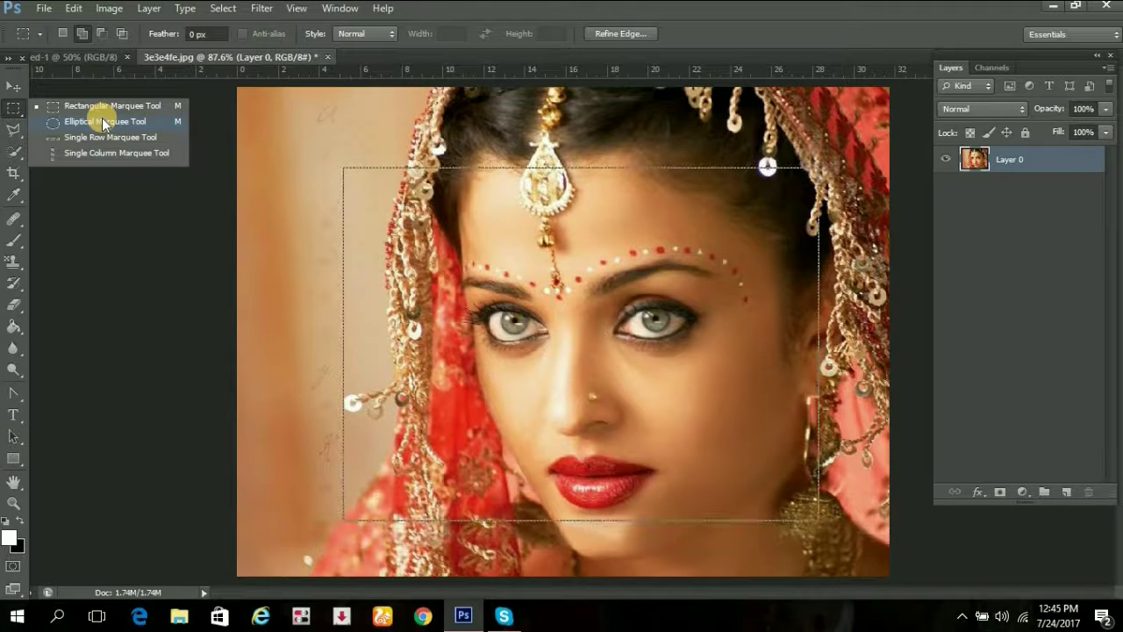
Step: Drag the selected face area with the Move tool, then undo the move and deselect
{"action": "left_click", "coordinate": [126, 209]}
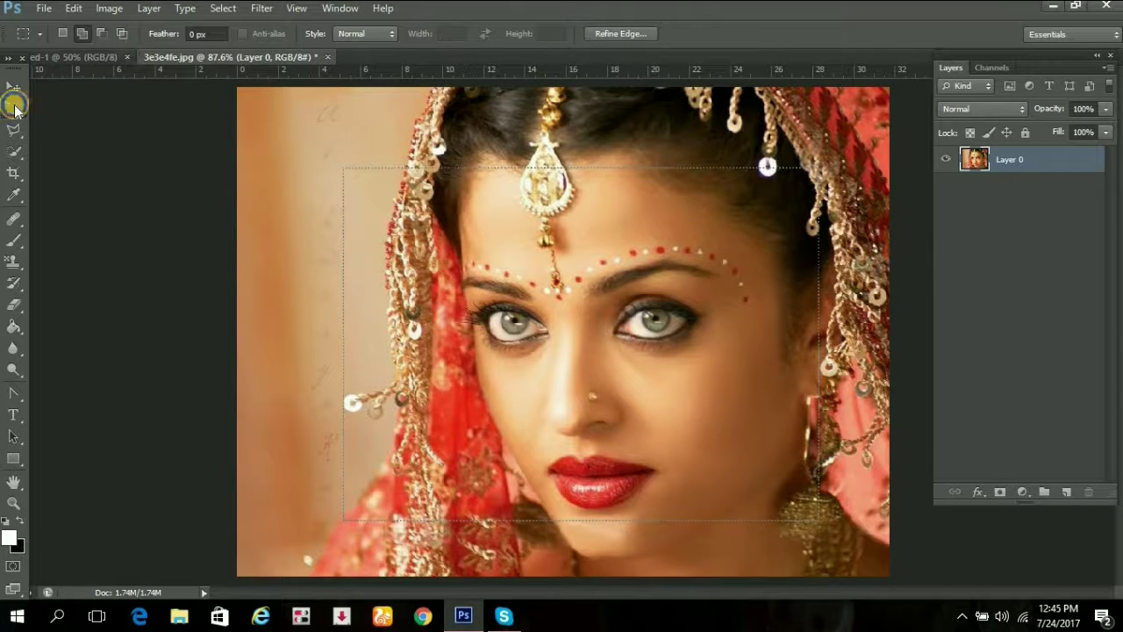
{"action": "left_click", "coordinate": [14, 104]}
{"action": "left_click", "coordinate": [132, 179]}
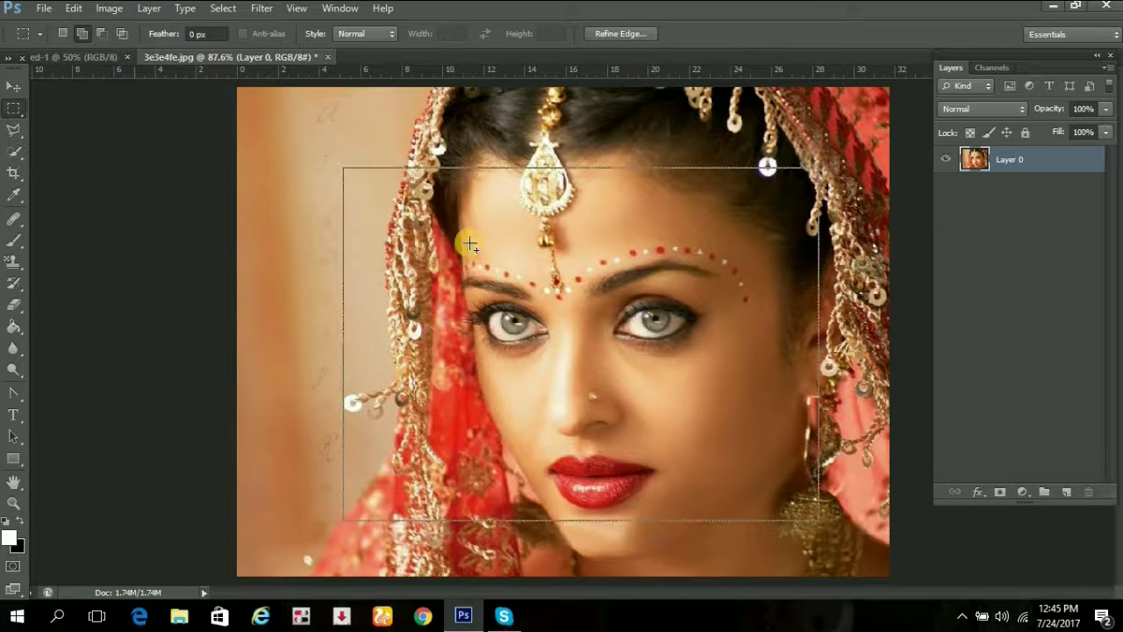
{"action": "left_click", "coordinate": [14, 86]}
{"action": "key", "text": "ctrl+d"}
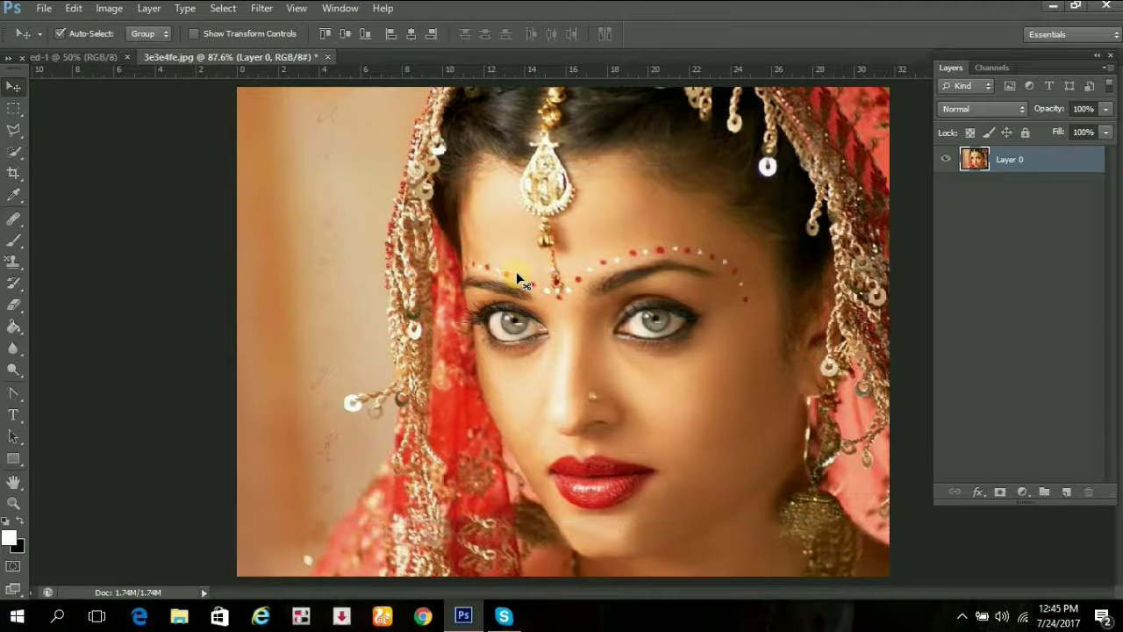
{"action": "mouse_move", "coordinate": [552, 319]}
{"action": "left_mouse_down"}
{"action": "mouse_move", "coordinate": [505, 355]}
{"action": "mouse_move", "coordinate": [524, 311]}
{"action": "mouse_move", "coordinate": [565, 281]}
{"action": "mouse_move", "coordinate": [501, 227]}
{"action": "mouse_move", "coordinate": [381, 319]}
{"action": "mouse_move", "coordinate": [541, 369]}
{"action": "mouse_move", "coordinate": [595, 334]}
{"action": "mouse_move", "coordinate": [579, 293]}
{"action": "mouse_move", "coordinate": [524, 333]}
{"action": "mouse_move", "coordinate": [476, 331]}
{"action": "mouse_move", "coordinate": [533, 319]}
{"action": "mouse_move", "coordinate": [554, 281]}
{"action": "mouse_move", "coordinate": [532, 309]}
{"action": "mouse_move", "coordinate": [606, 317]}
{"action": "mouse_move", "coordinate": [606, 279]}
{"action": "mouse_move", "coordinate": [547, 267]}
{"action": "mouse_move", "coordinate": [539, 299]}
{"action": "mouse_move", "coordinate": [588, 303]}
{"action": "mouse_move", "coordinate": [568, 307]}
{"action": "left_mouse_up"}
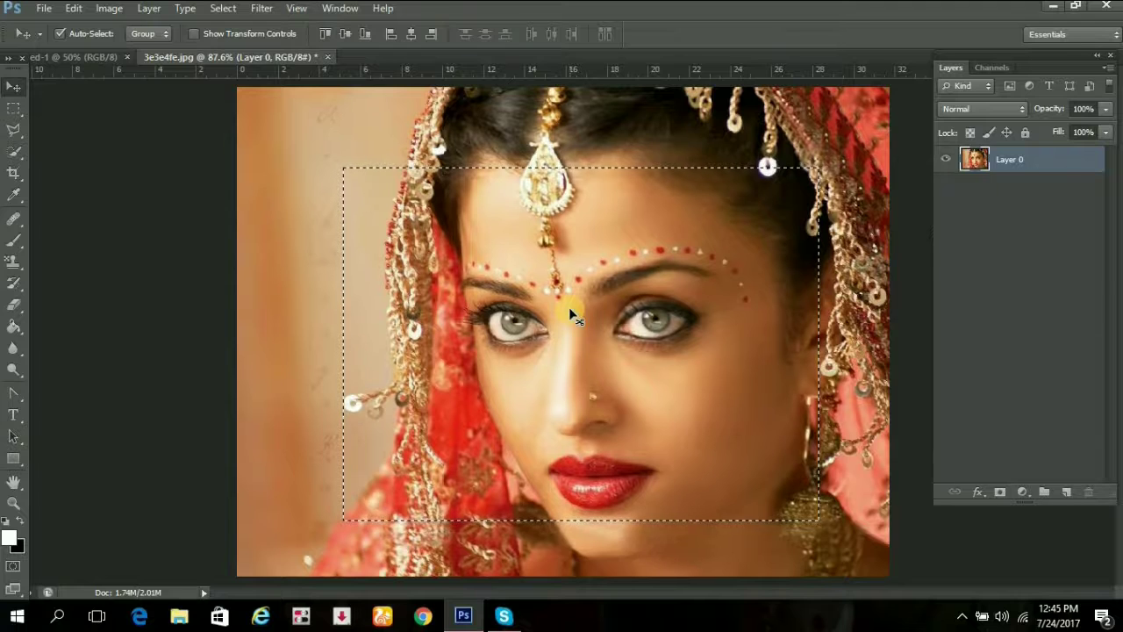
{"action": "key", "text": "ctrl+z"}
{"action": "key", "text": "ctrl+d"}
Step: Switch to the Elliptical Marquee and draw trial ellipses on the photo, then clear them
{"action": "left_click", "coordinate": [14, 114]}
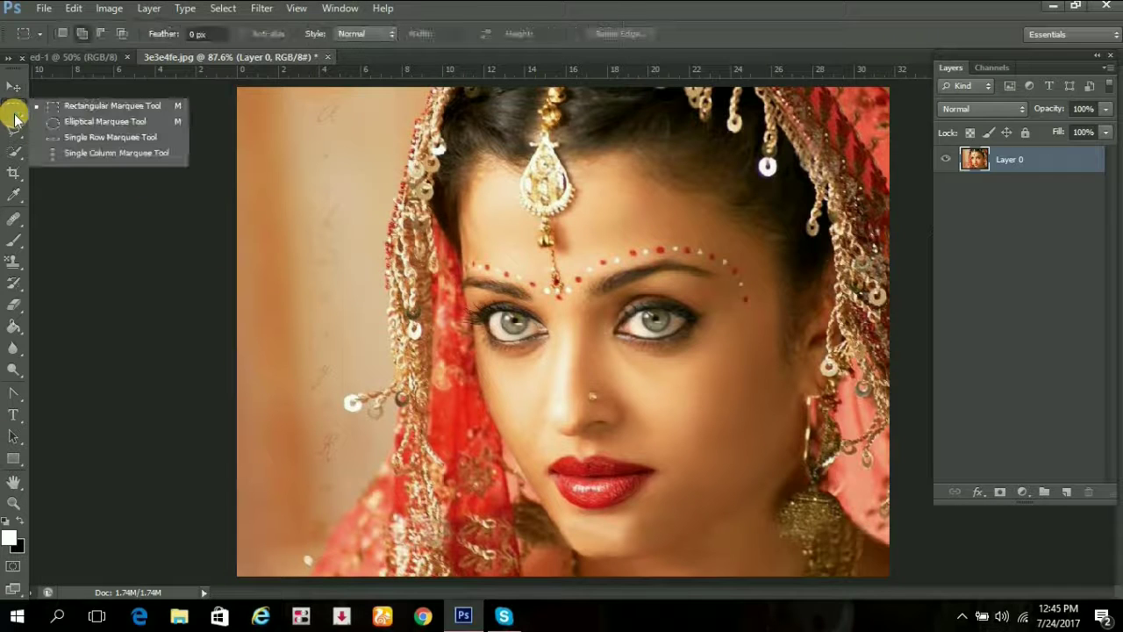
{"action": "left_click", "coordinate": [88, 125]}
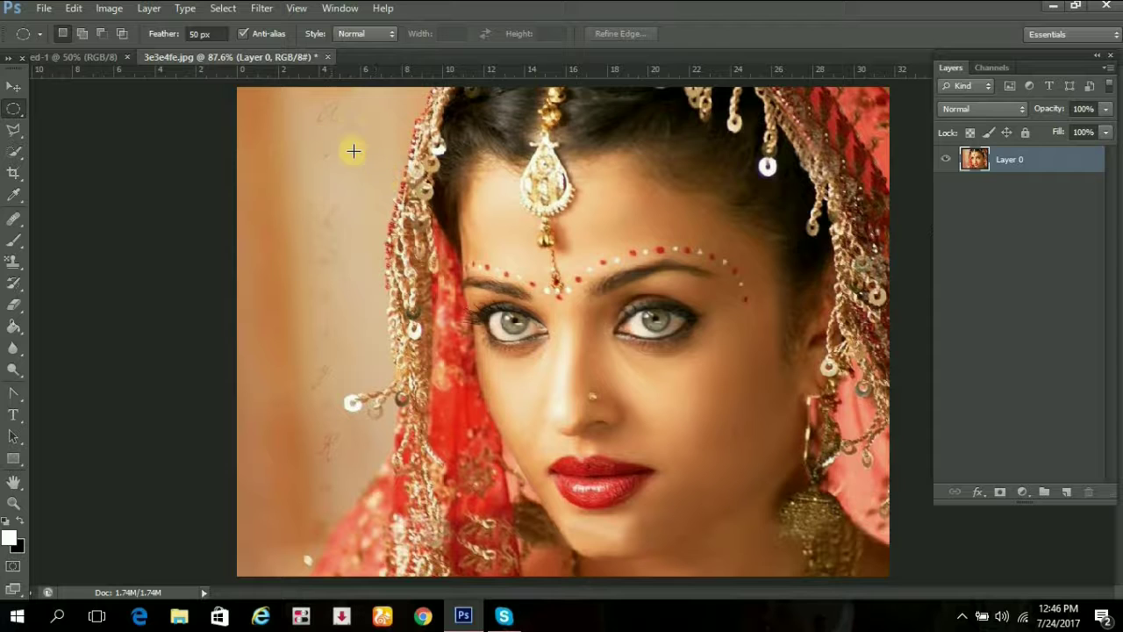
{"action": "mouse_move", "coordinate": [357, 147]}
{"action": "left_mouse_down"}
{"action": "mouse_move", "coordinate": [785, 474]}
{"action": "mouse_move", "coordinate": [739, 539]}
{"action": "mouse_move", "coordinate": [785, 533]}
{"action": "mouse_move", "coordinate": [848, 401]}
{"action": "mouse_move", "coordinate": [877, 286]}
{"action": "mouse_move", "coordinate": [676, 321]}
{"action": "mouse_move", "coordinate": [632, 347]}
{"action": "mouse_move", "coordinate": [529, 561]}
{"action": "mouse_move", "coordinate": [534, 522]}
{"action": "mouse_move", "coordinate": [597, 406]}
{"action": "mouse_move", "coordinate": [682, 431]}
{"action": "mouse_move", "coordinate": [886, 532]}
{"action": "mouse_move", "coordinate": [912, 532]}
{"action": "mouse_move", "coordinate": [904, 480]}
{"action": "mouse_move", "coordinate": [877, 458]}
{"action": "mouse_move", "coordinate": [855, 496]}
{"action": "mouse_move", "coordinate": [867, 516]}
{"action": "mouse_move", "coordinate": [745, 449]}
{"action": "mouse_move", "coordinate": [597, 325]}
{"action": "mouse_move", "coordinate": [895, 511]}
{"action": "mouse_move", "coordinate": [830, 438]}
{"action": "mouse_move", "coordinate": [795, 351]}
{"action": "mouse_move", "coordinate": [712, 310]}
{"action": "mouse_move", "coordinate": [473, 253]}
{"action": "left_mouse_up"}
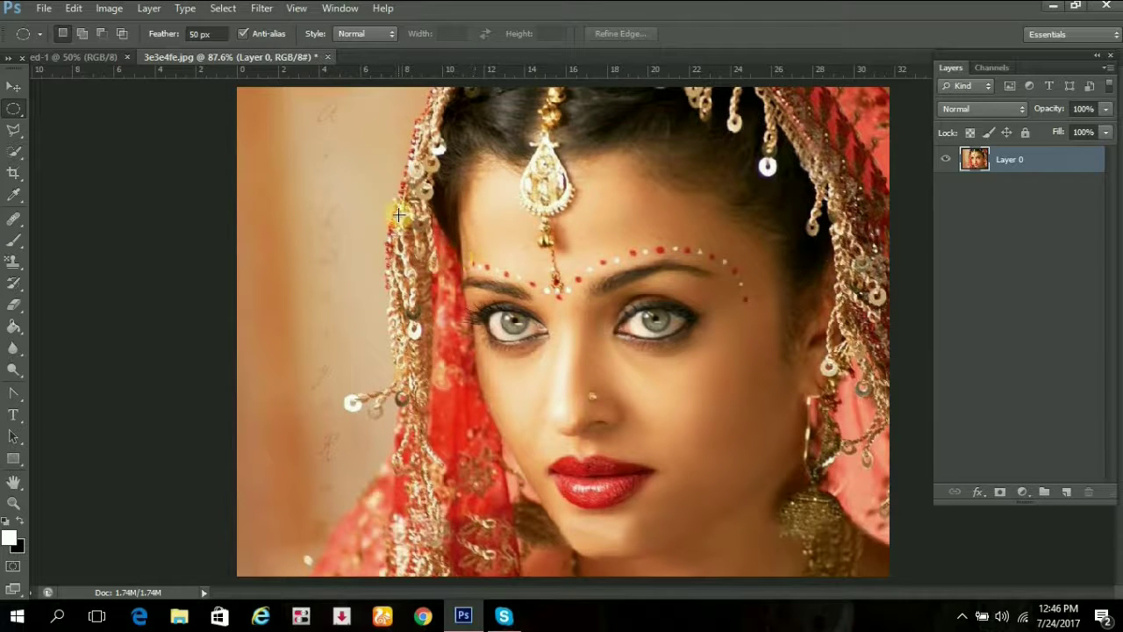
{"action": "mouse_move", "coordinate": [516, 245]}
{"action": "left_mouse_down"}
{"action": "mouse_move", "coordinate": [521, 272]}
{"action": "mouse_move", "coordinate": [700, 407]}
{"action": "mouse_move", "coordinate": [650, 342]}
{"action": "mouse_move", "coordinate": [707, 382]}
{"action": "mouse_move", "coordinate": [679, 359]}
{"action": "left_mouse_up"}
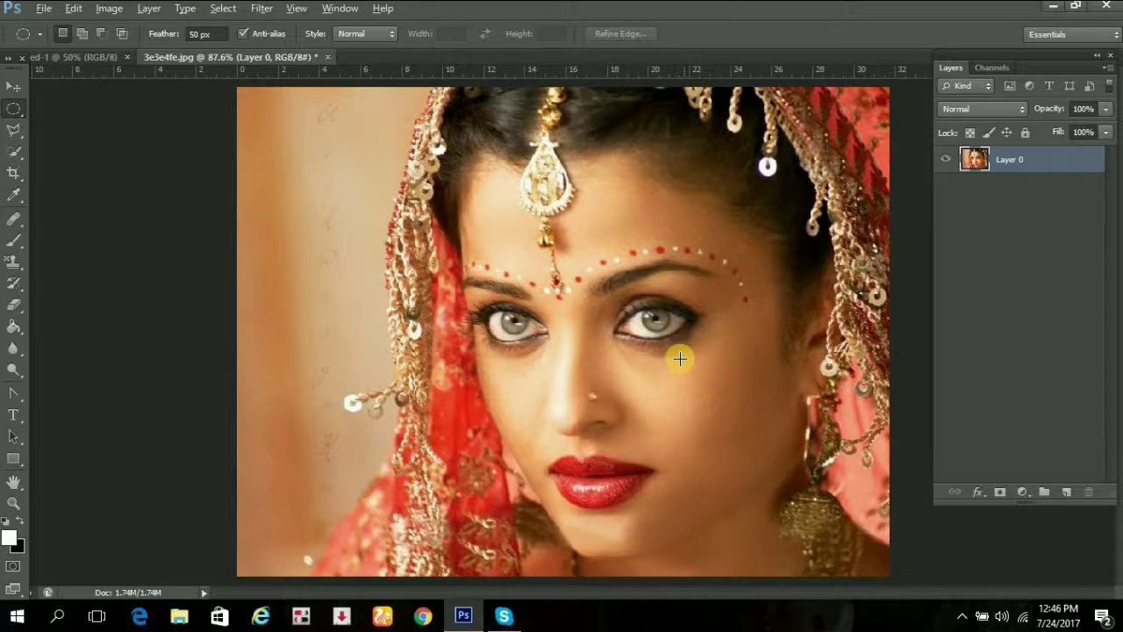
{"action": "left_click", "coordinate": [622, 346]}
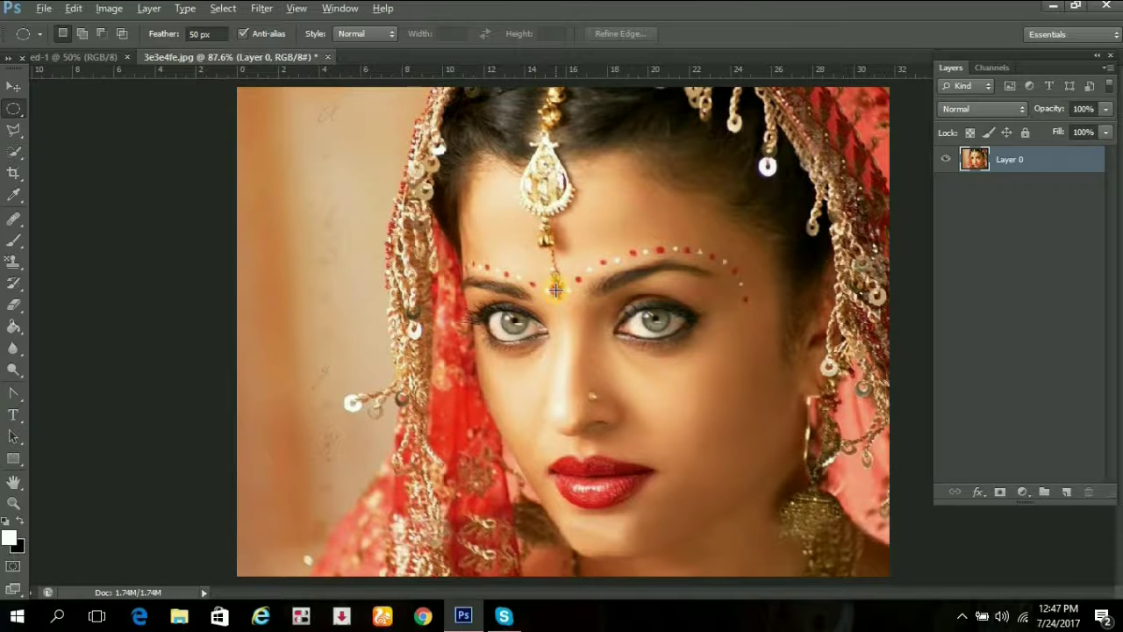
Step: Draw a circle from the forehead to the upper lip around the face
{"action": "mouse_move", "coordinate": [556, 290]}
{"action": "left_mouse_down"}
{"action": "mouse_move", "coordinate": [604, 339]}
{"action": "mouse_move", "coordinate": [813, 471]}
{"action": "left_mouse_up"}
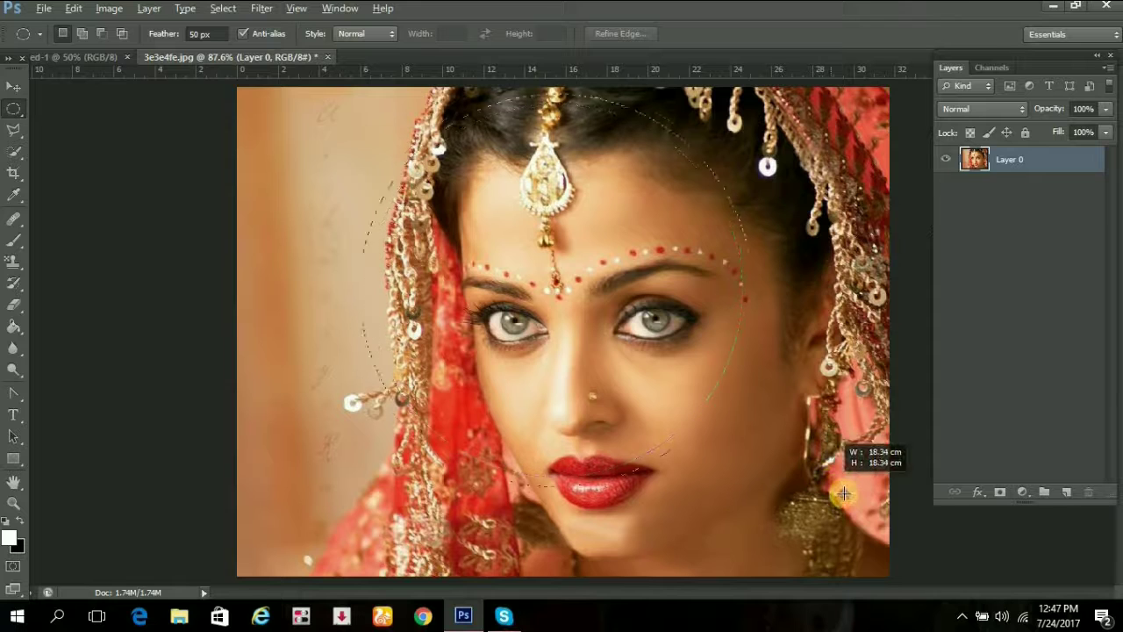
{"action": "left_click_drag", "start_coordinate": [813, 471], "coordinate": [846, 496]}
{"action": "mouse_move", "coordinate": [865, 513]}
{"action": "left_mouse_down"}
{"action": "mouse_move", "coordinate": [833, 455]}
{"action": "mouse_move", "coordinate": [839, 467]}
{"action": "left_mouse_up"}
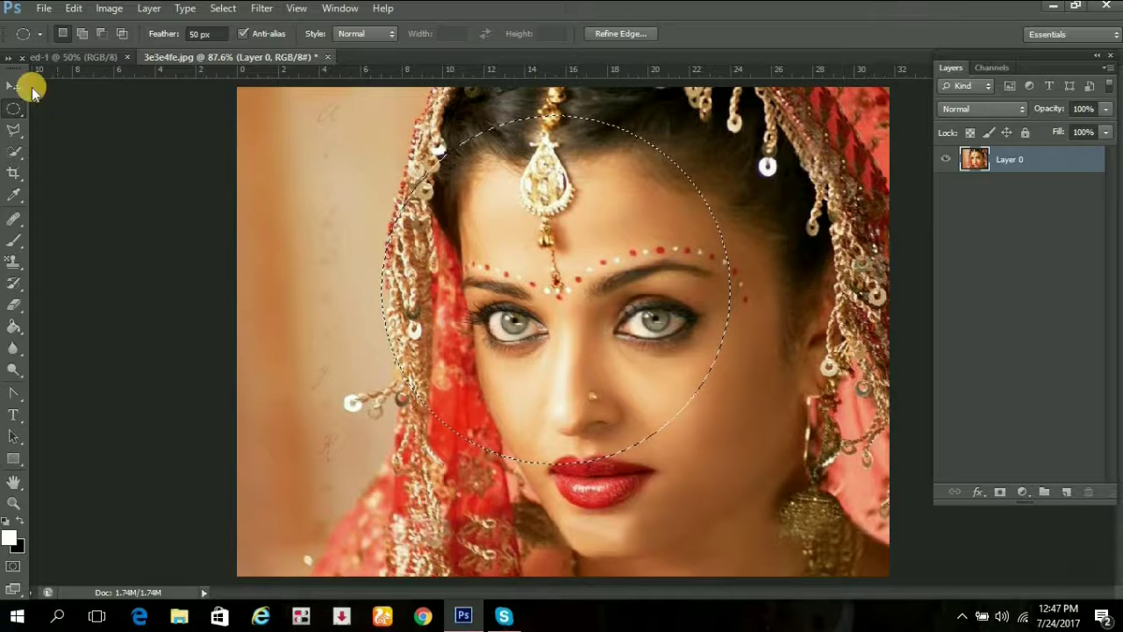
Step: Test-drag the feathered face circle with the Move tool, then undo the move and deselect
{"action": "left_click", "coordinate": [13, 85]}
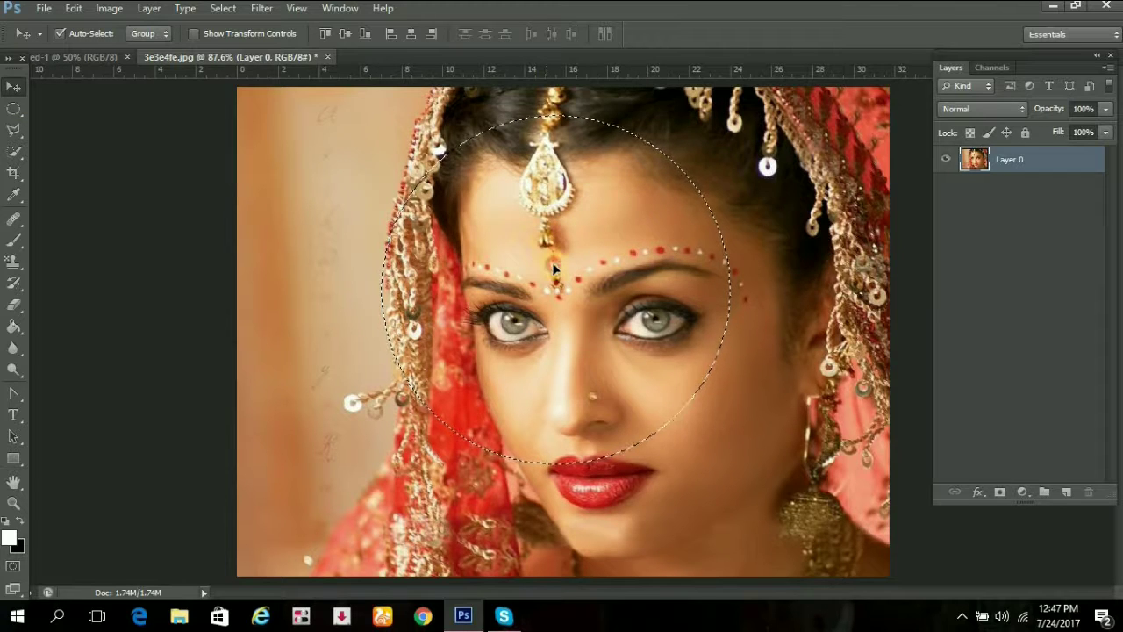
{"action": "left_click_drag", "start_coordinate": [553, 268], "coordinate": [532, 243]}
{"action": "mouse_move", "coordinate": [645, 231]}
{"action": "left_mouse_down"}
{"action": "mouse_move", "coordinate": [640, 318]}
{"action": "mouse_move", "coordinate": [560, 233]}
{"action": "mouse_move", "coordinate": [549, 235]}
{"action": "left_mouse_up"}
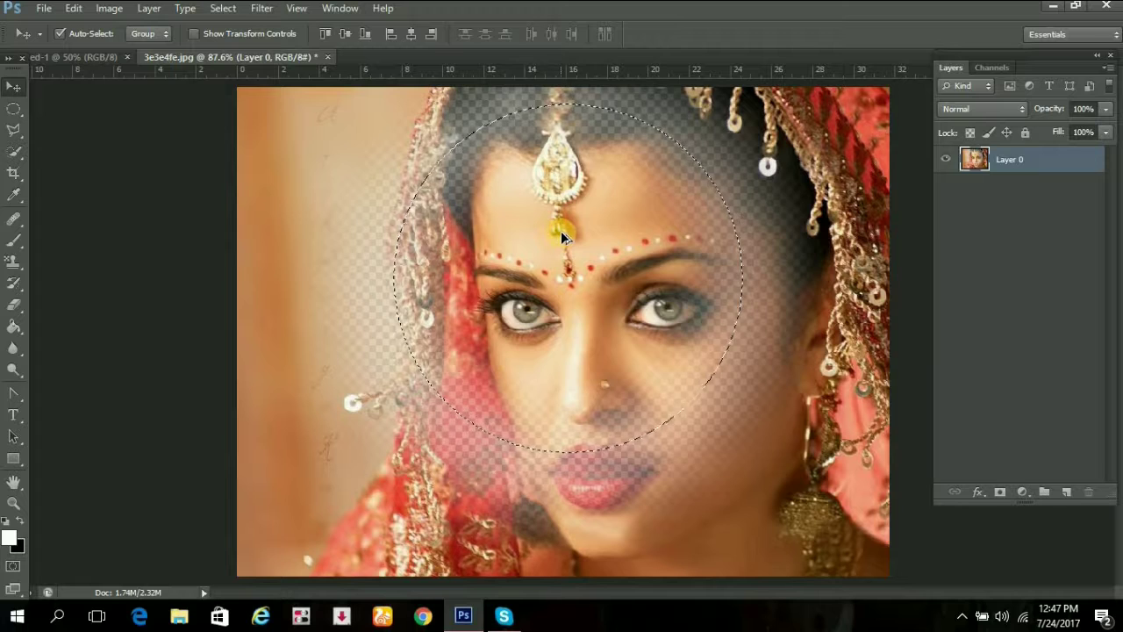
{"action": "key", "text": "ctrl+alt+z"}
{"action": "key", "text": "ctrl+alt+z"}
{"action": "key", "text": "ctrl+alt+z"}
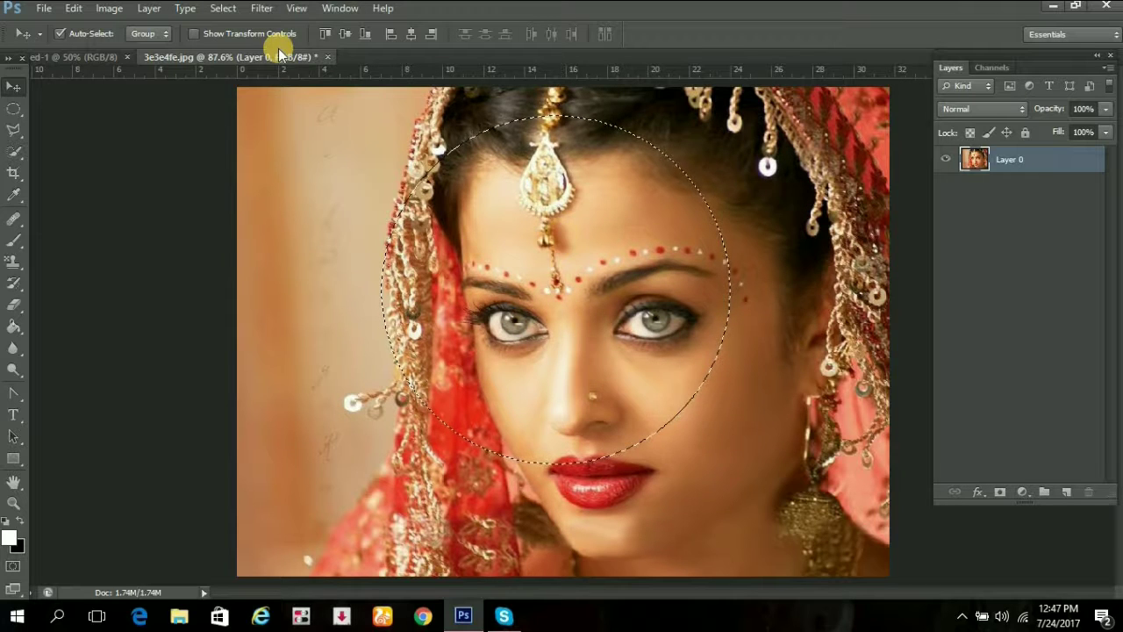
{"action": "key", "text": "ctrl+d"}
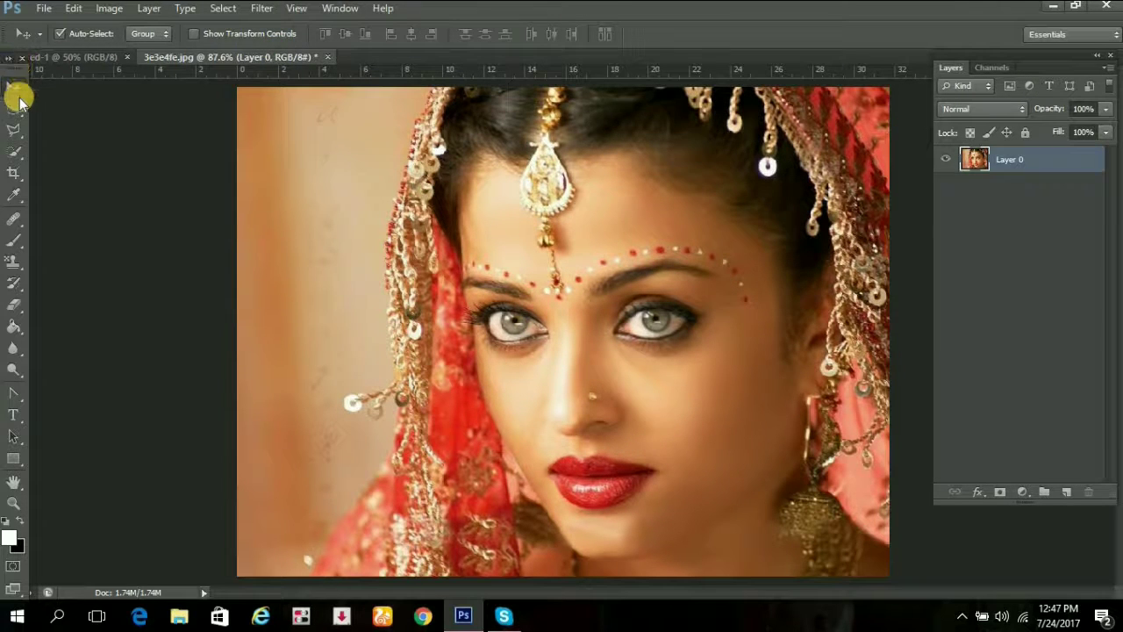
{"action": "left_click_drag", "start_coordinate": [11, 104], "coordinate": [77, 143]}
Step: Choose the Single Row Marquee and select a one-pixel row across the eyes
{"action": "left_click", "coordinate": [79, 140]}
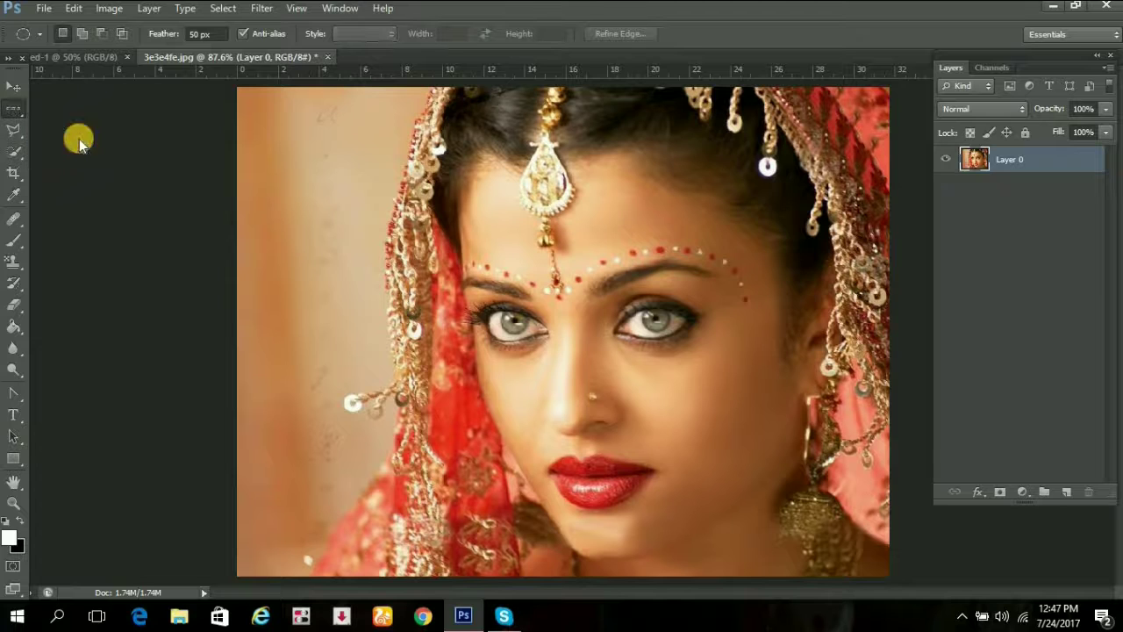
{"action": "left_click_drag", "start_coordinate": [12, 107], "coordinate": [119, 108]}
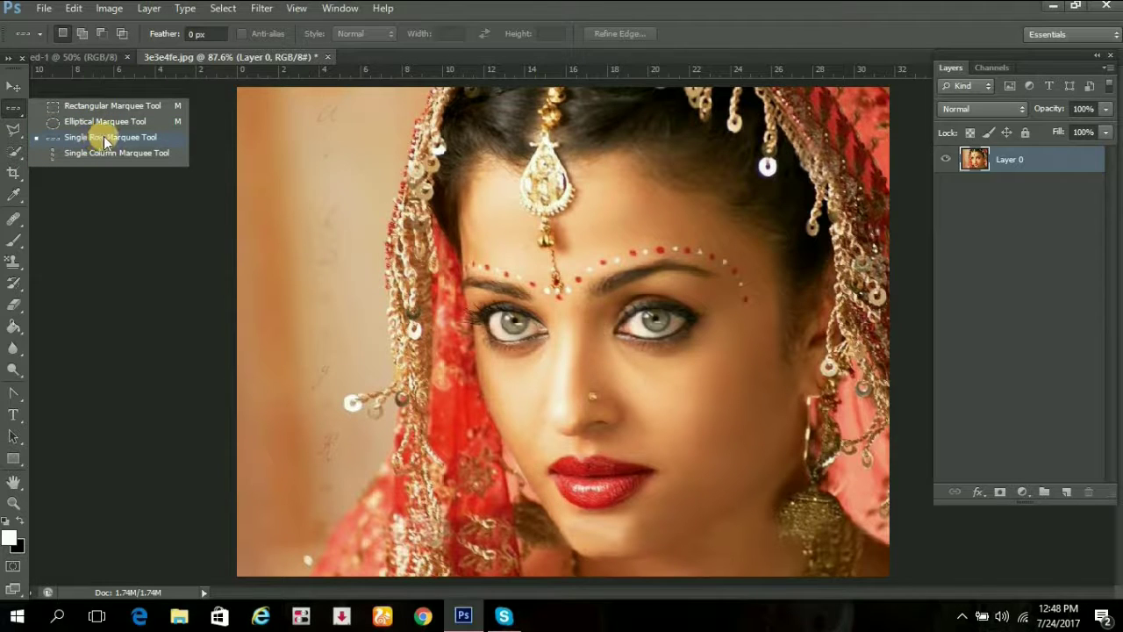
{"action": "left_click", "coordinate": [105, 141]}
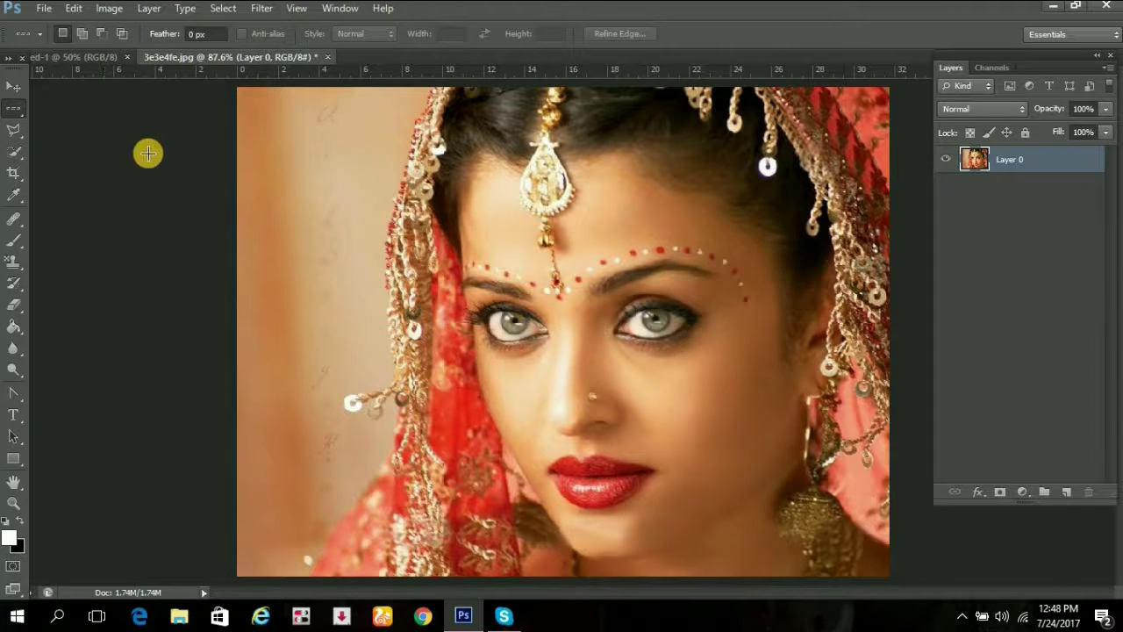
{"action": "left_click", "coordinate": [22, 106]}
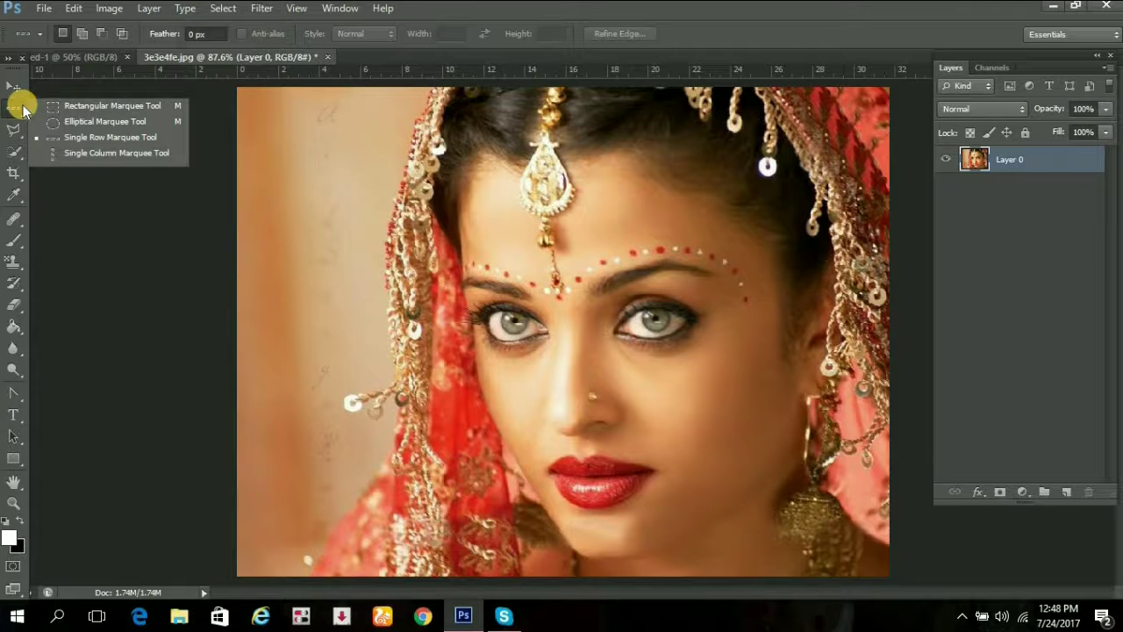
{"action": "left_click", "coordinate": [127, 139]}
{"action": "left_click", "coordinate": [575, 249]}
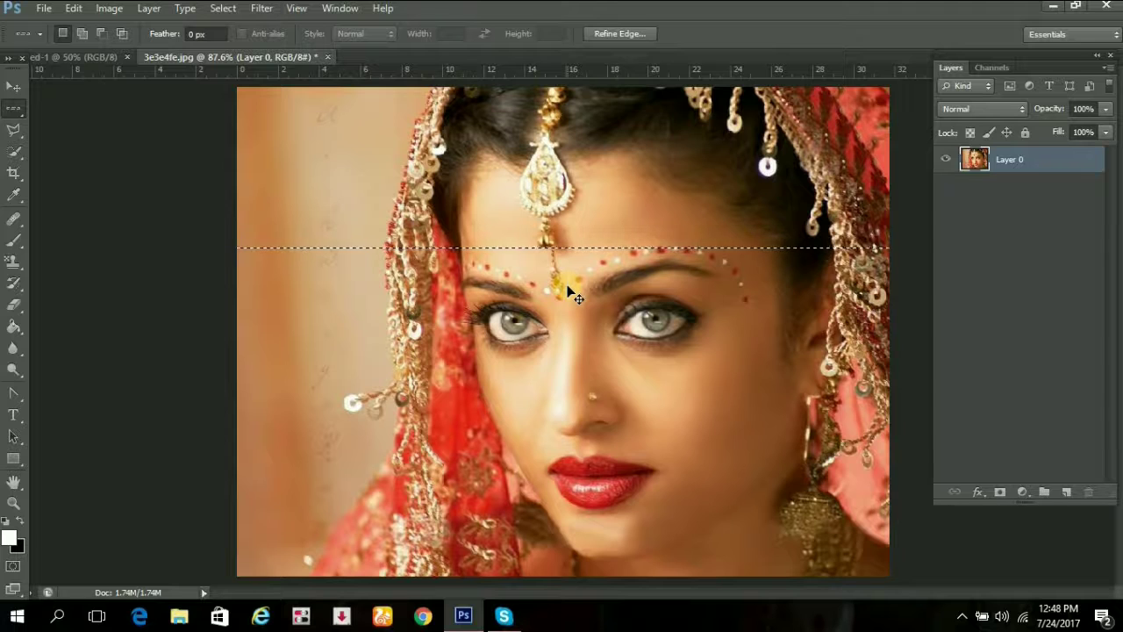
{"action": "key", "text": "ctrl+d"}
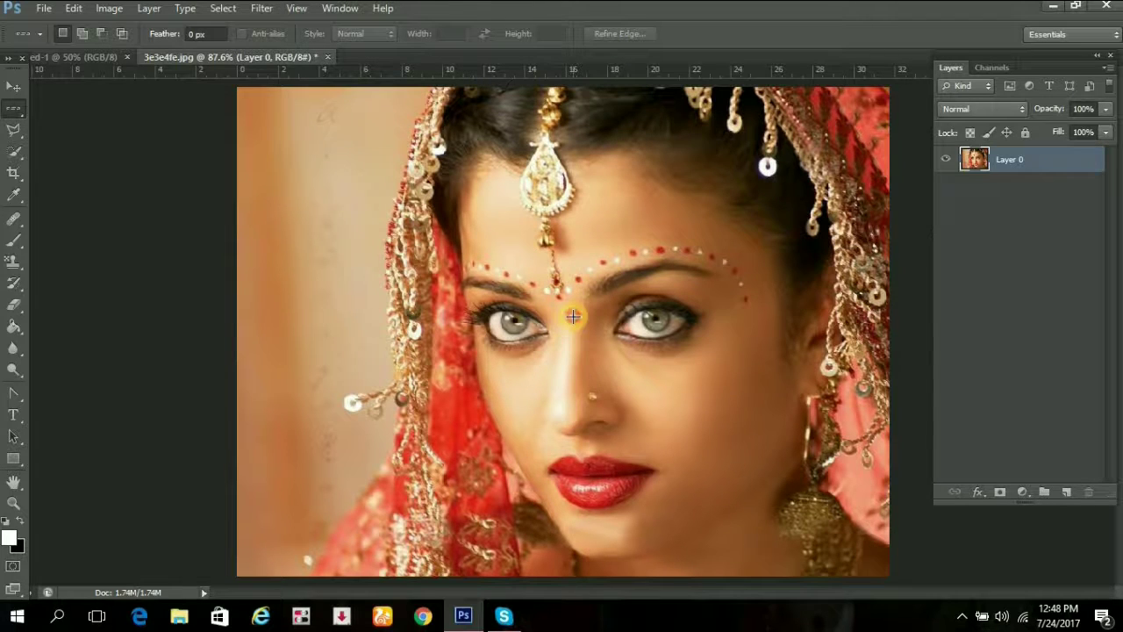
{"action": "left_click", "coordinate": [572, 317]}
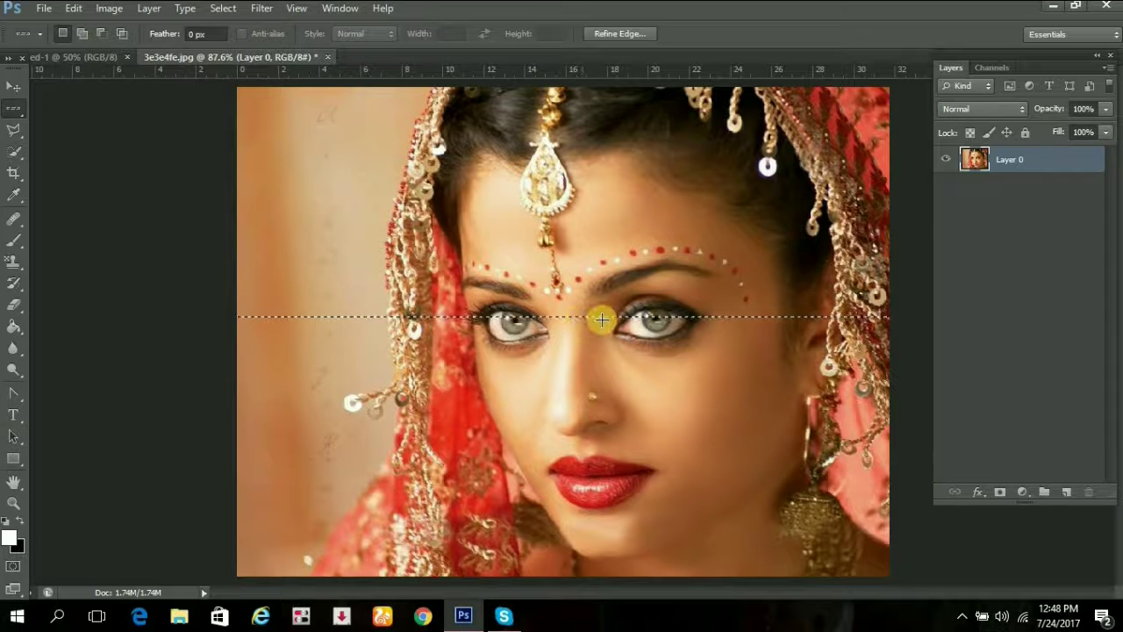
Step: Zoom in on the eye row and test-drag the selected pixels upward, then undo
{"action": "key", "text": "alt"}
{"action": "scroll", "coordinate": [604, 318], "scroll_direction": "up", "scroll_amount": 2}
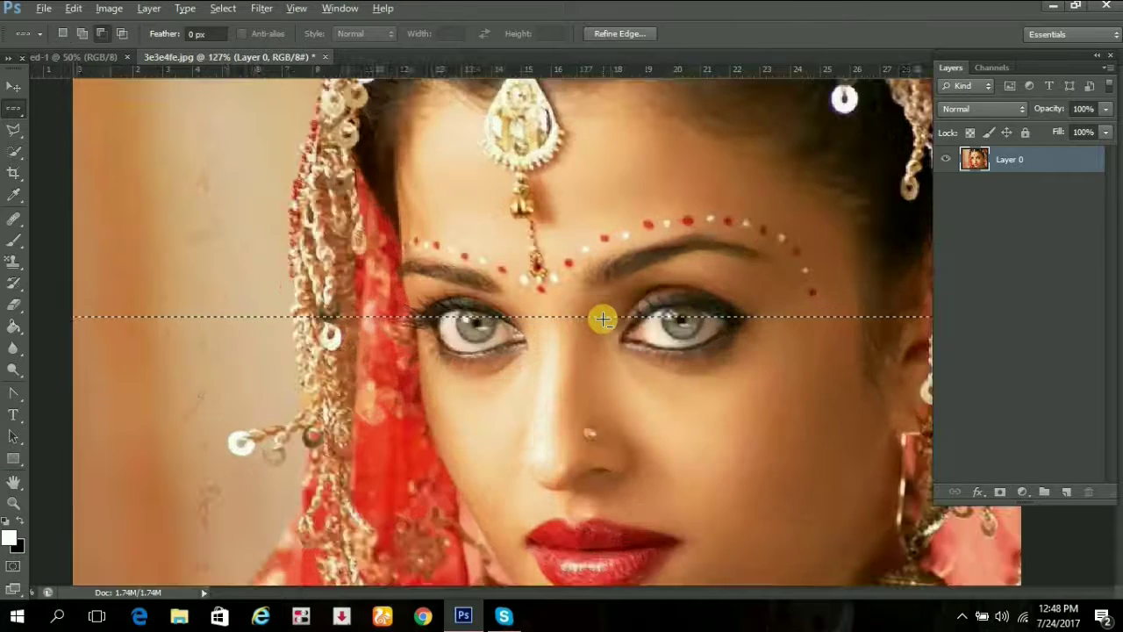
{"action": "scroll", "coordinate": [603, 319], "scroll_direction": "up", "scroll_amount": 2}
{"action": "scroll", "coordinate": [603, 319], "scroll_direction": "up", "scroll_amount": 1}
{"action": "scroll", "coordinate": [603, 318], "scroll_direction": "up", "scroll_amount": 1}
{"action": "scroll", "coordinate": [604, 318], "scroll_direction": "up", "scroll_amount": 1}
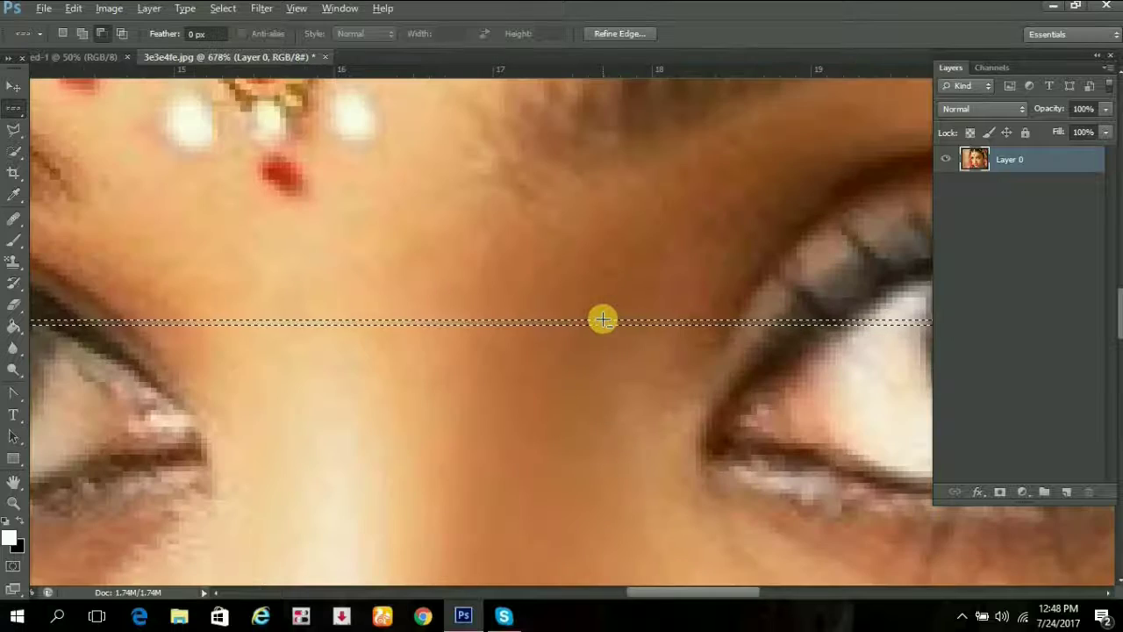
{"action": "scroll", "coordinate": [586, 322], "scroll_direction": "up", "scroll_amount": 2}
{"action": "scroll", "coordinate": [570, 324], "scroll_direction": "up", "scroll_amount": 1}
{"action": "scroll", "coordinate": [570, 325], "scroll_direction": "up", "scroll_amount": 1}
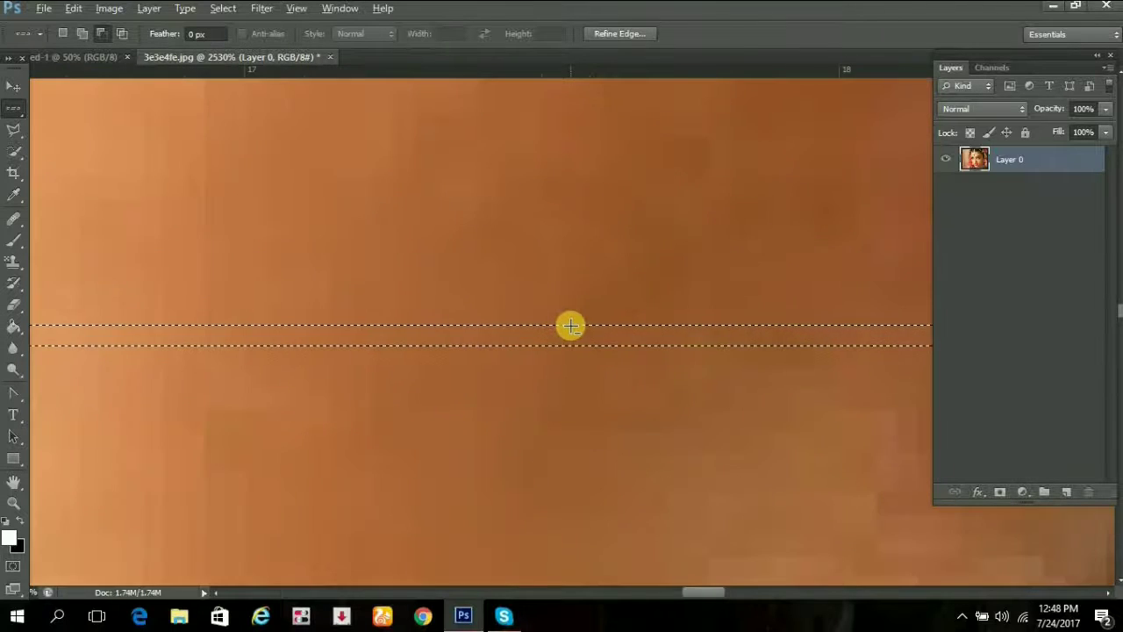
{"action": "scroll", "coordinate": [571, 326], "scroll_direction": "up", "scroll_amount": 1}
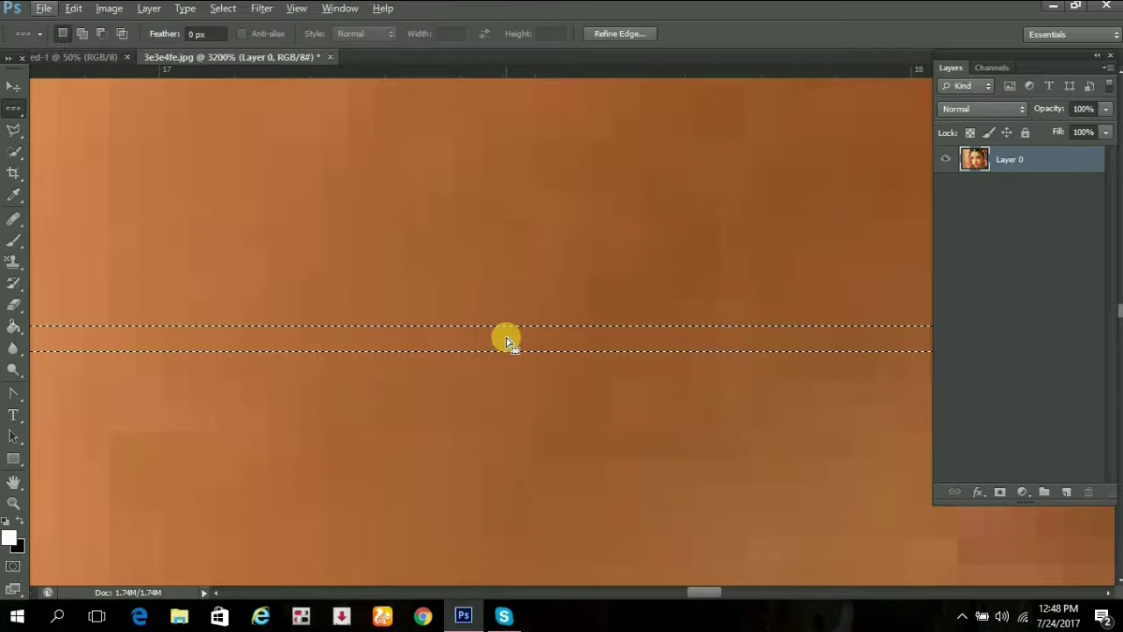
{"action": "key", "text": "v"}
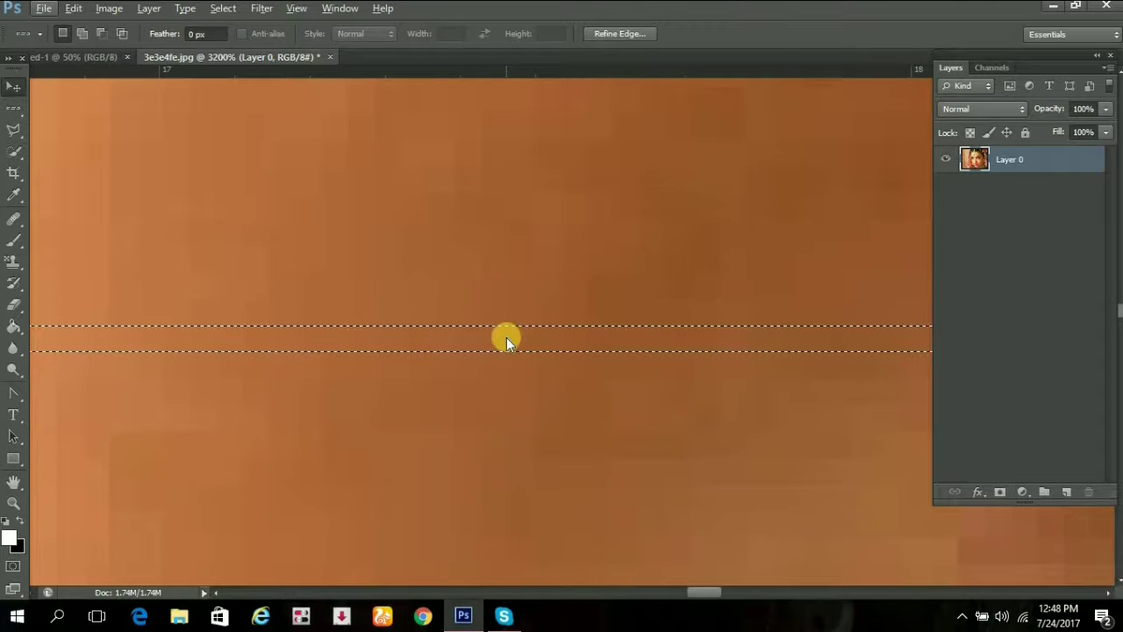
{"action": "key", "text": "alt+v"}
{"action": "left_click", "coordinate": [12, 91]}
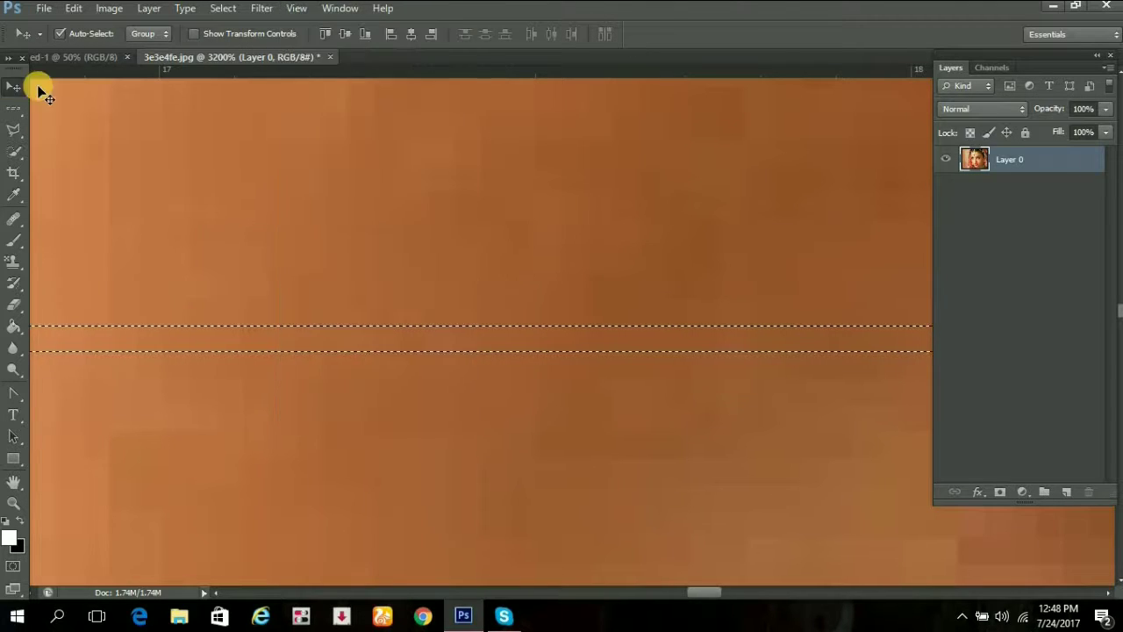
{"action": "left_click_drag", "start_coordinate": [466, 343], "coordinate": [483, 213]}
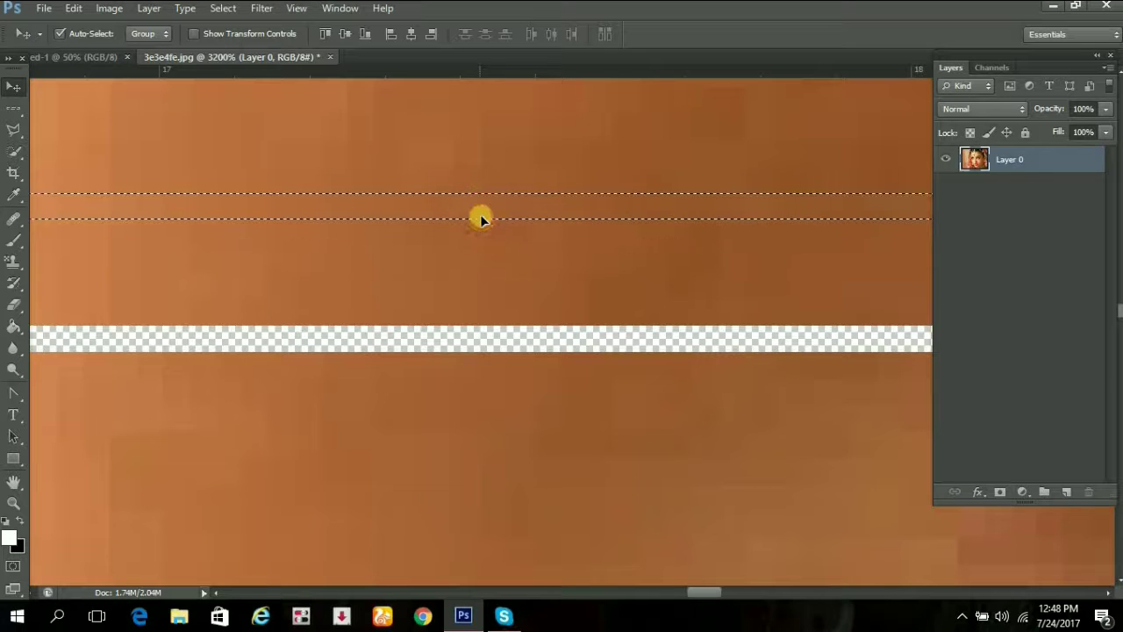
{"action": "key", "text": "ctrl+alt+z"}
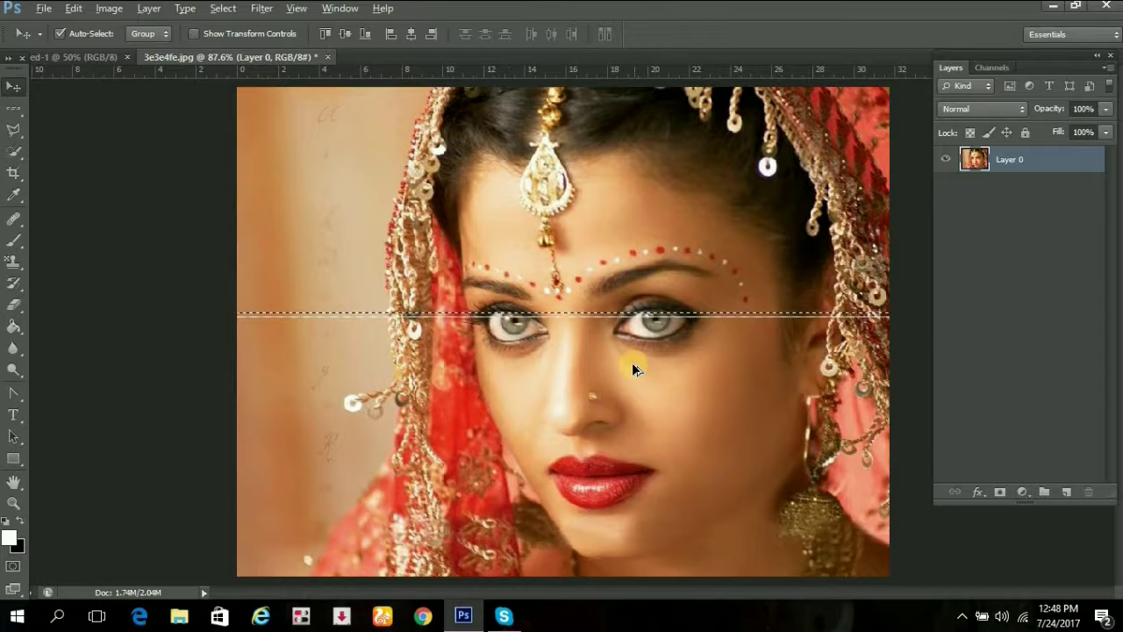
Step: Back in the marquee tool, nudge the row selection into place and fit the photo to the window
{"action": "scroll", "coordinate": [629, 363], "scroll_direction": "up", "scroll_amount": 2}
{"action": "scroll", "coordinate": [584, 296], "scroll_direction": "up", "scroll_amount": 2}
{"action": "scroll", "coordinate": [543, 258], "scroll_direction": "up", "scroll_amount": 1}
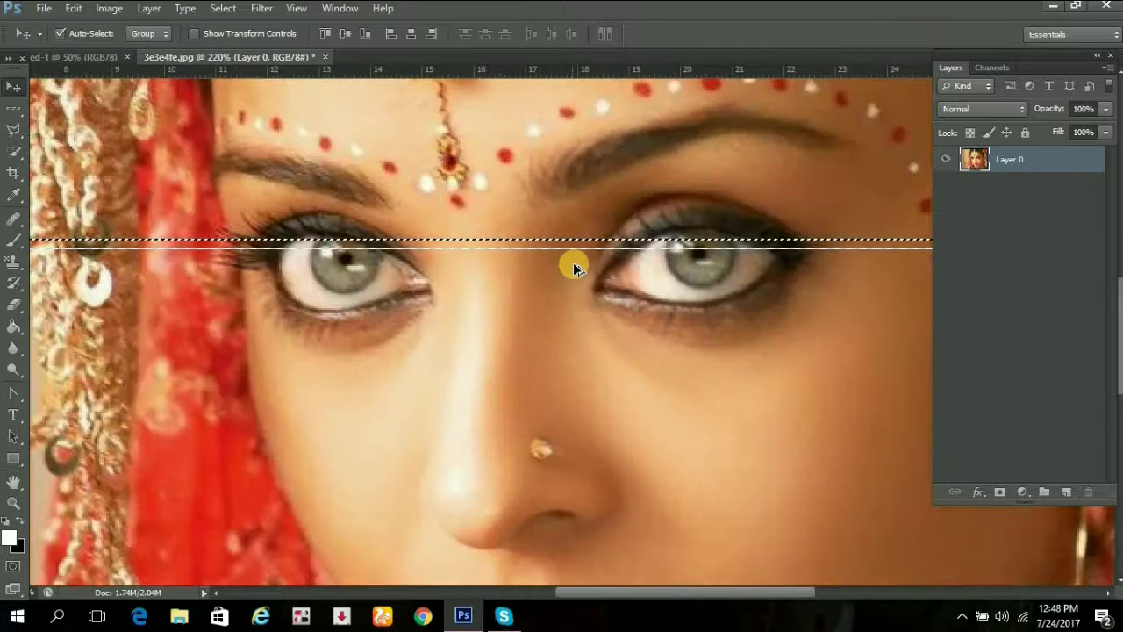
{"action": "scroll", "coordinate": [574, 263], "scroll_direction": "up", "scroll_amount": 2}
{"action": "key", "text": "m"}
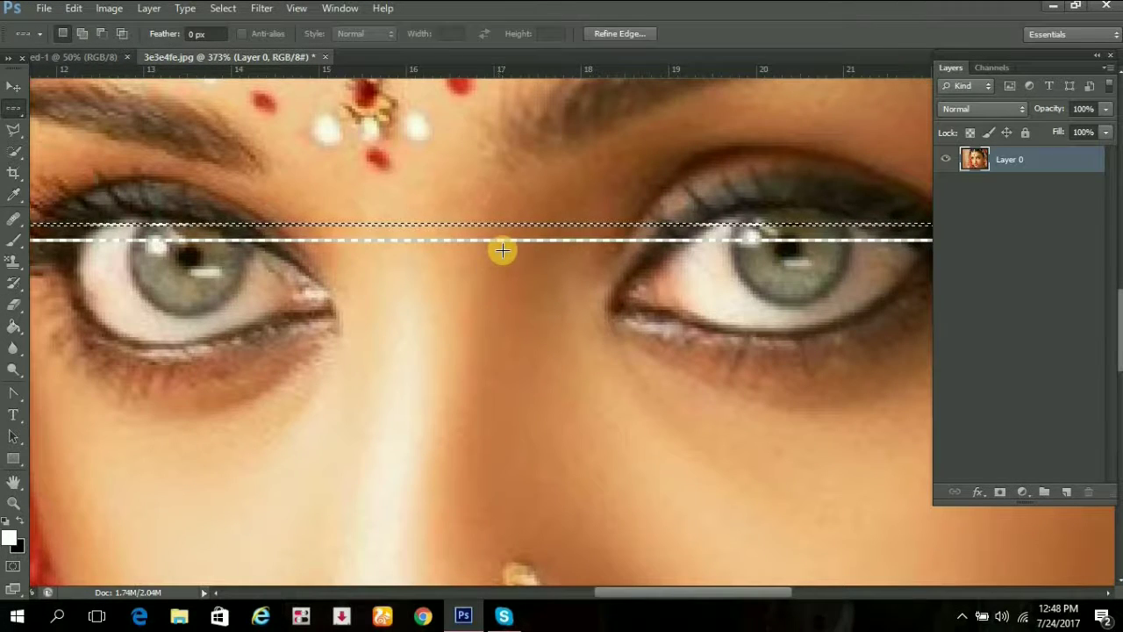
{"action": "scroll", "coordinate": [493, 238], "scroll_direction": "up", "scroll_amount": 2}
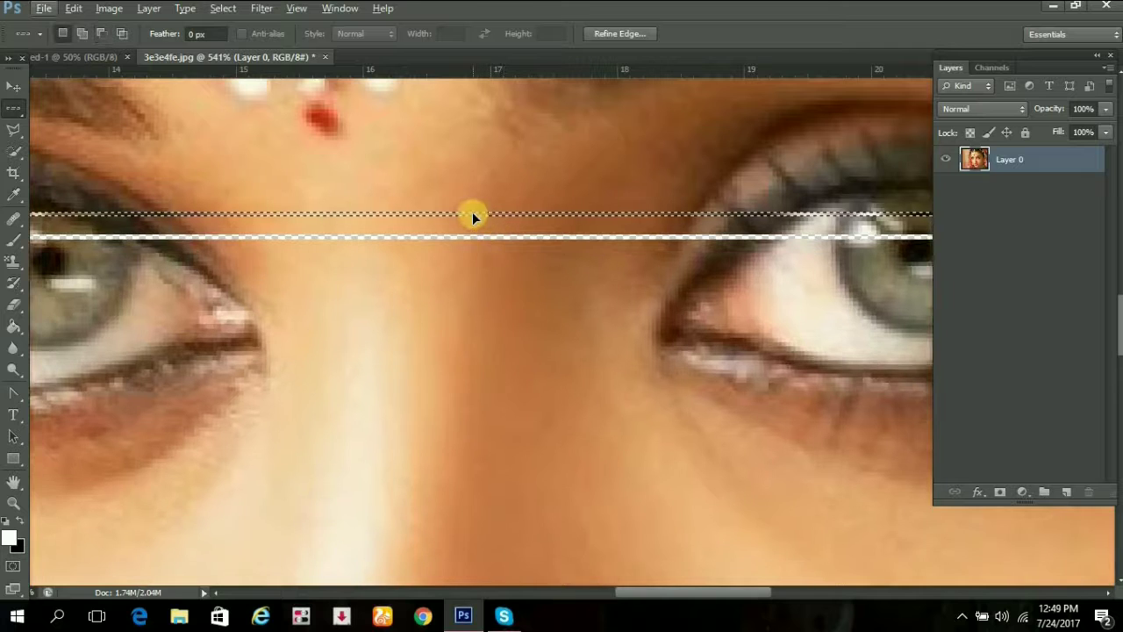
{"action": "mouse_move", "coordinate": [478, 194]}
{"action": "left_mouse_down"}
{"action": "mouse_move", "coordinate": [484, 207]}
{"action": "mouse_move", "coordinate": [485, 185]}
{"action": "mouse_move", "coordinate": [482, 239]}
{"action": "left_mouse_up"}
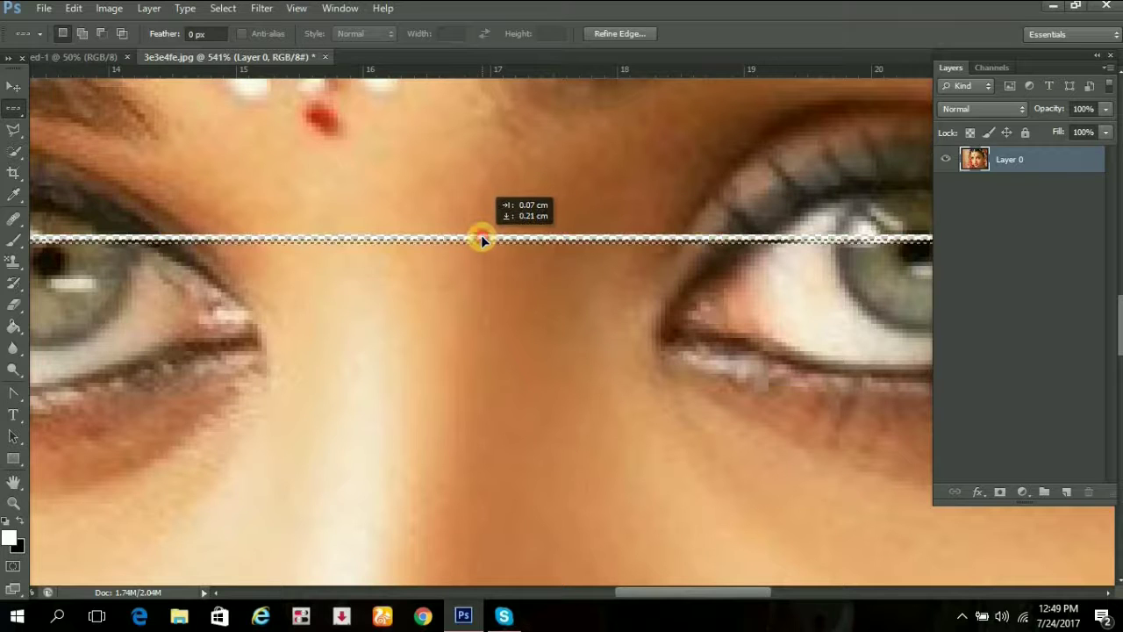
{"action": "left_click_drag", "start_coordinate": [482, 239], "coordinate": [484, 238]}
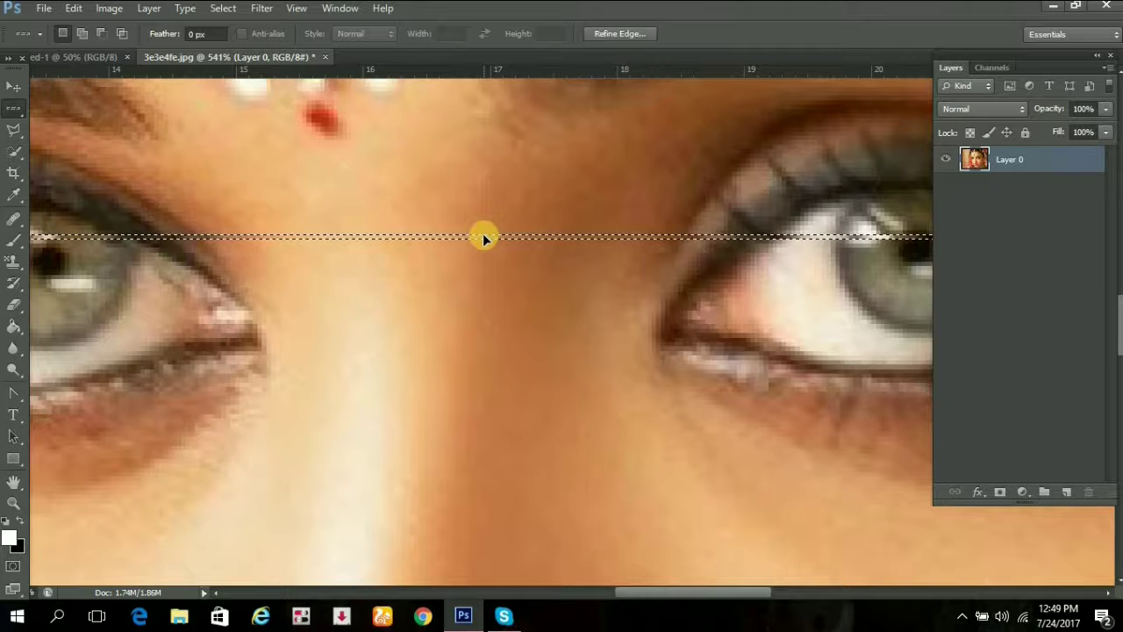
{"action": "key", "text": "ctrl+0"}
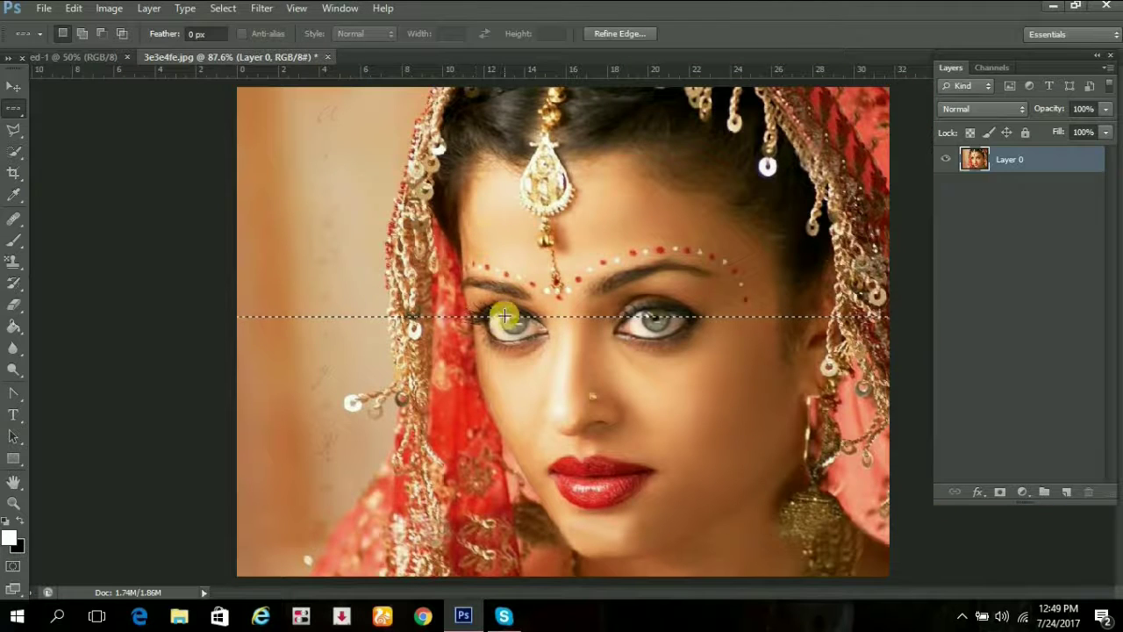
Step: Test-drag the eye-level row upward, undo it, then deselect and reselect the row
{"action": "left_click", "coordinate": [10, 87]}
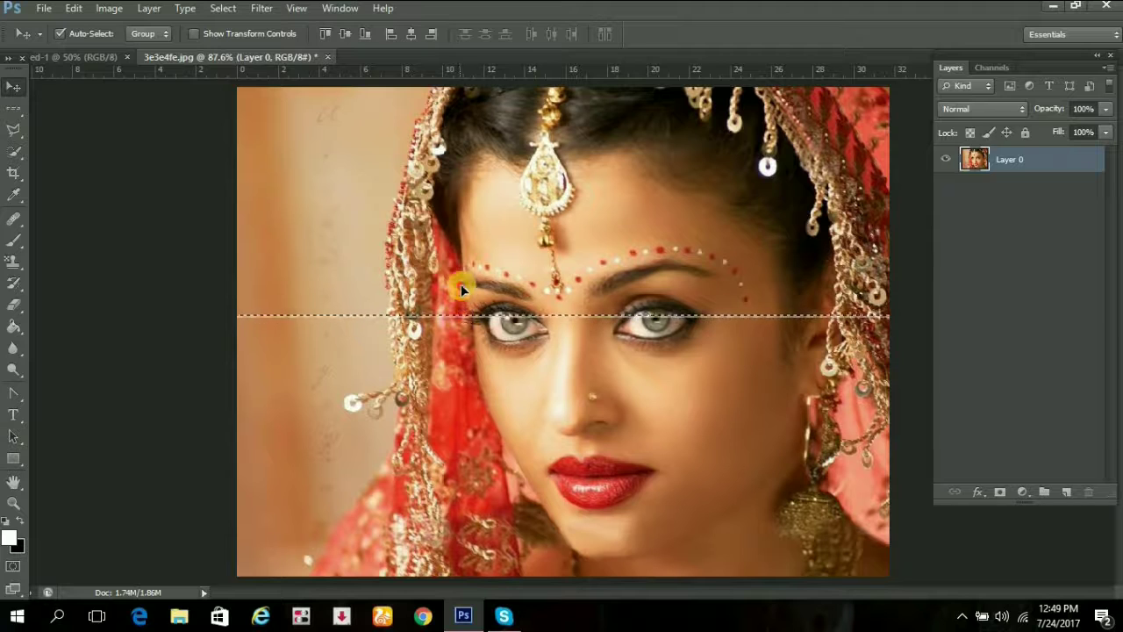
{"action": "mouse_move", "coordinate": [453, 284]}
{"action": "left_mouse_down"}
{"action": "mouse_move", "coordinate": [446, 219]}
{"action": "mouse_move", "coordinate": [458, 172]}
{"action": "mouse_move", "coordinate": [447, 191]}
{"action": "mouse_move", "coordinate": [446, 252]}
{"action": "left_mouse_up"}
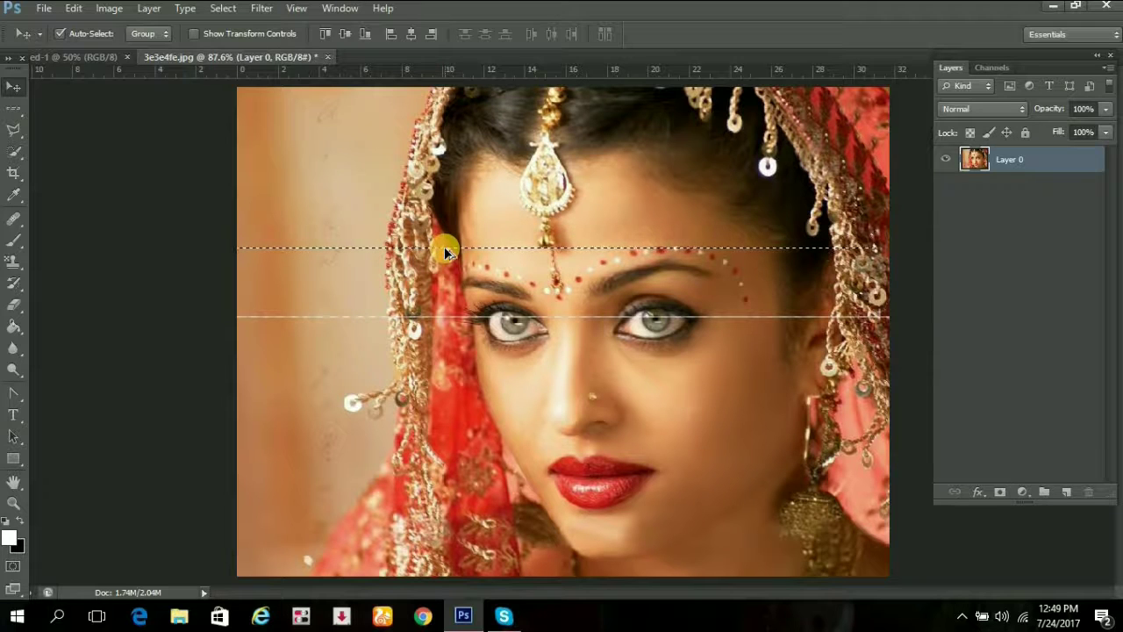
{"action": "key", "text": "ctrl+z"}
{"action": "key", "text": "ctrl+d"}
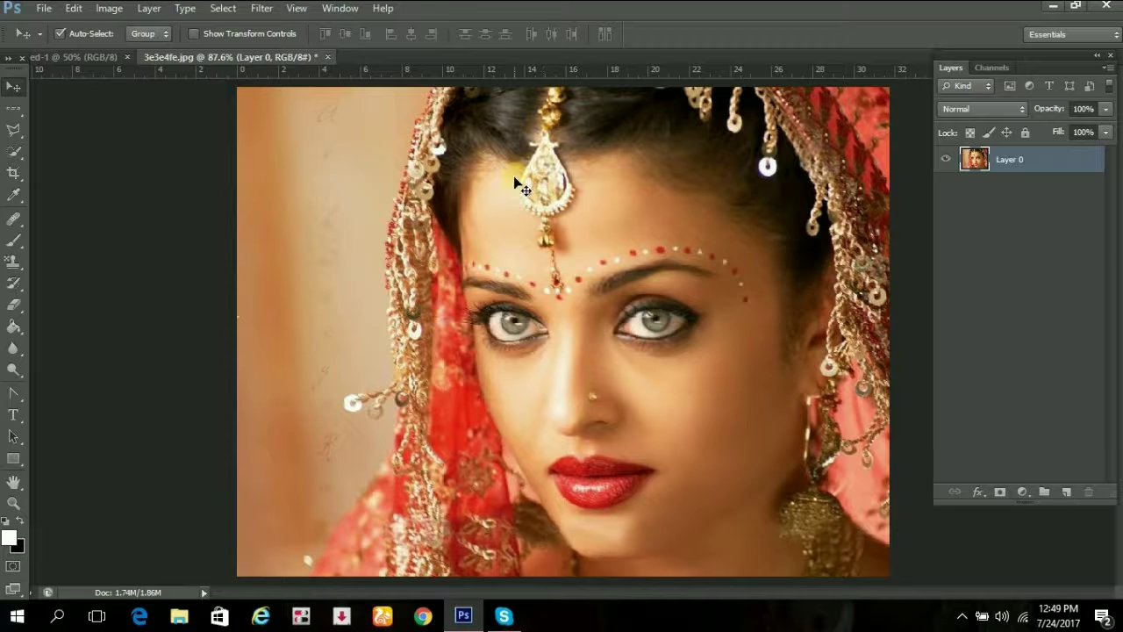
{"action": "key", "text": "ctrl+shift+d"}
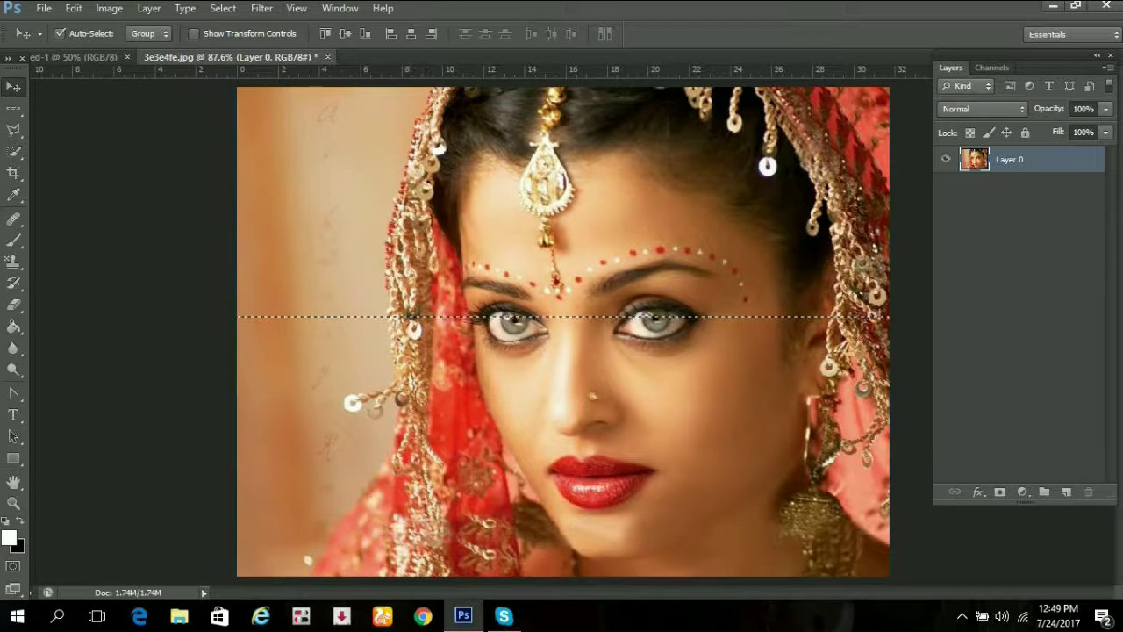
{"action": "left_click", "coordinate": [12, 117]}
Step: Select a one-pixel column through the face centre with Single Column Marquee, test-move it, and undo
{"action": "left_click_drag", "start_coordinate": [12, 116], "coordinate": [101, 160]}
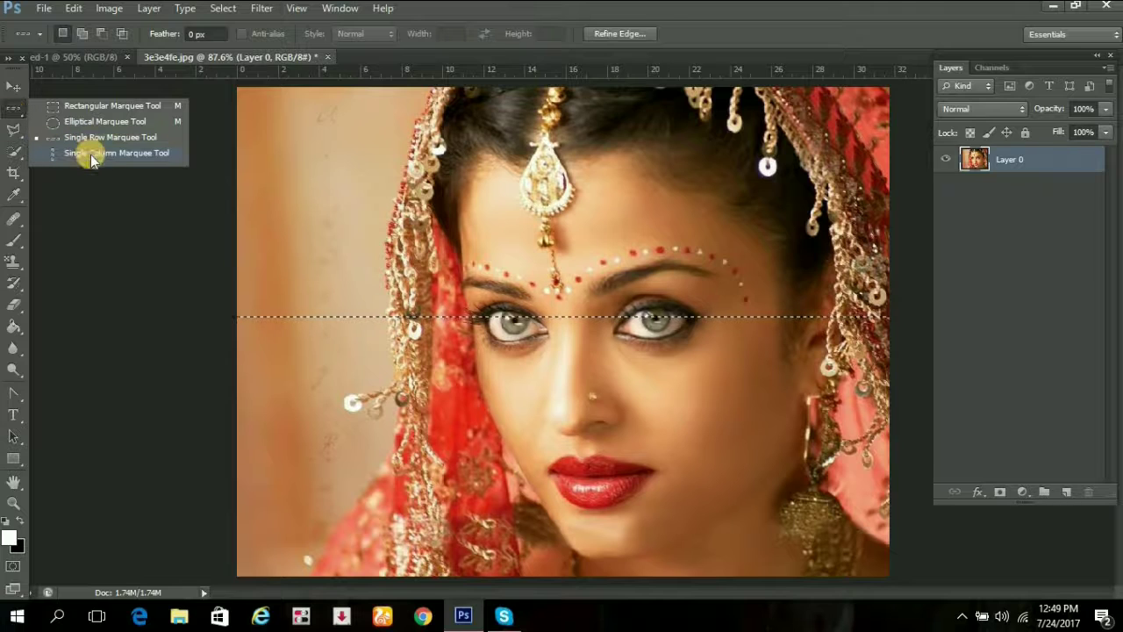
{"action": "left_click", "coordinate": [101, 161]}
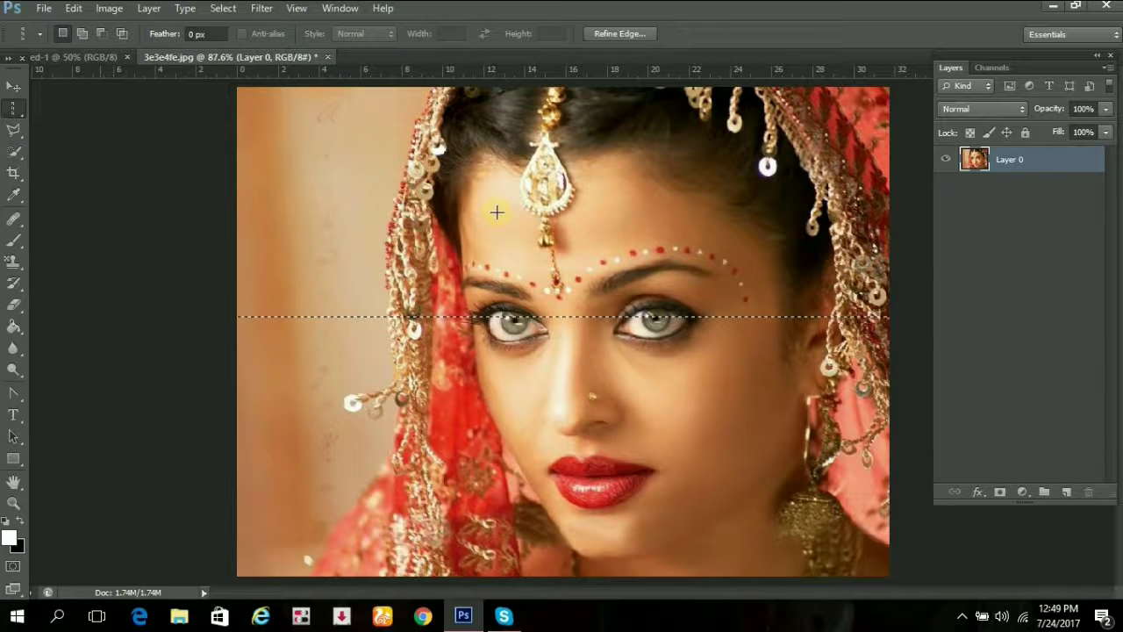
{"action": "left_click", "coordinate": [572, 232]}
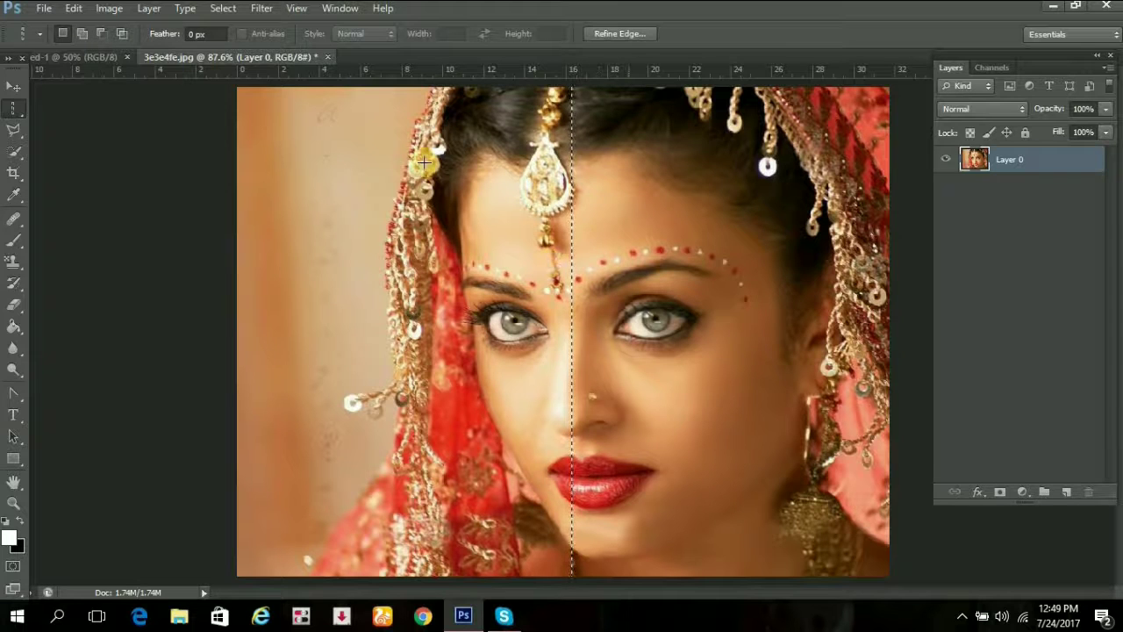
{"action": "left_click", "coordinate": [13, 86]}
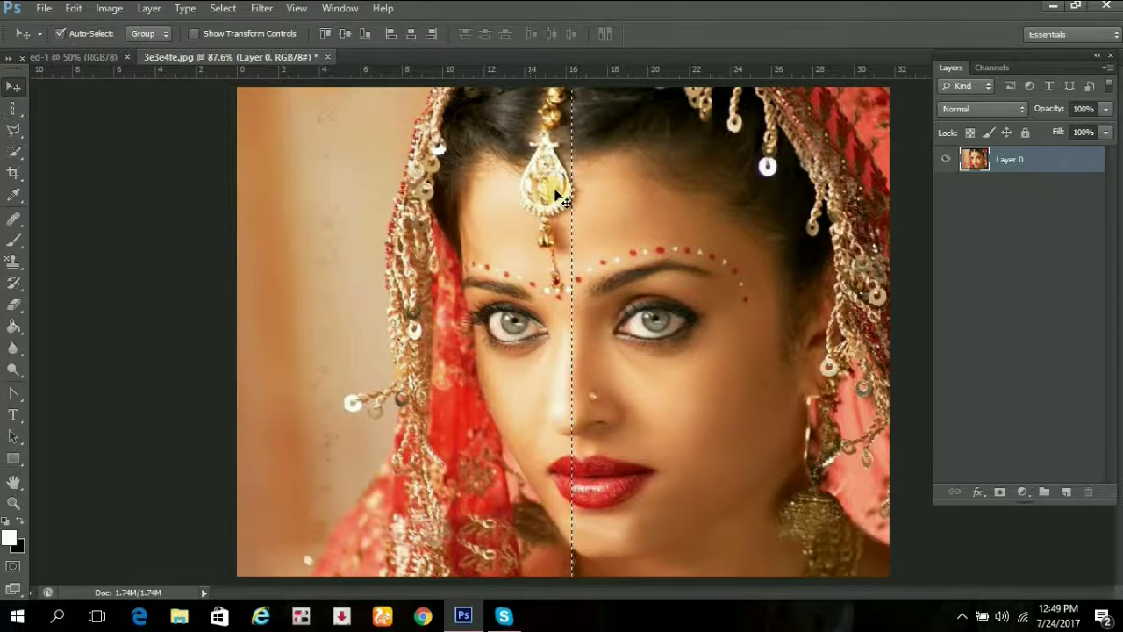
{"action": "left_click_drag", "start_coordinate": [575, 195], "coordinate": [585, 209]}
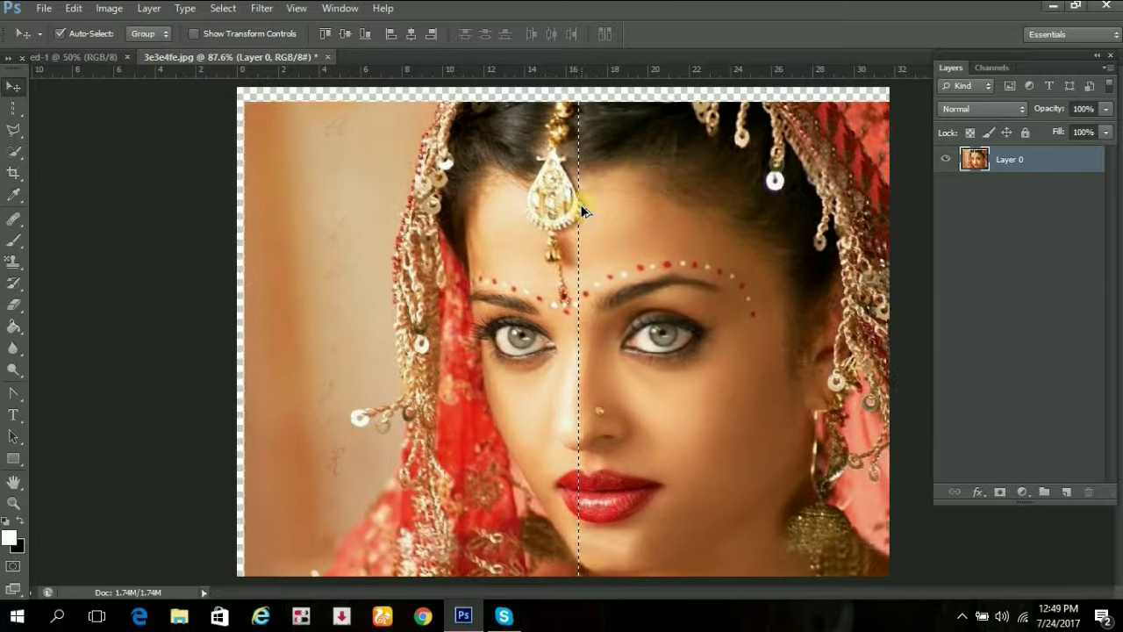
{"action": "key", "text": "ctrl+z"}
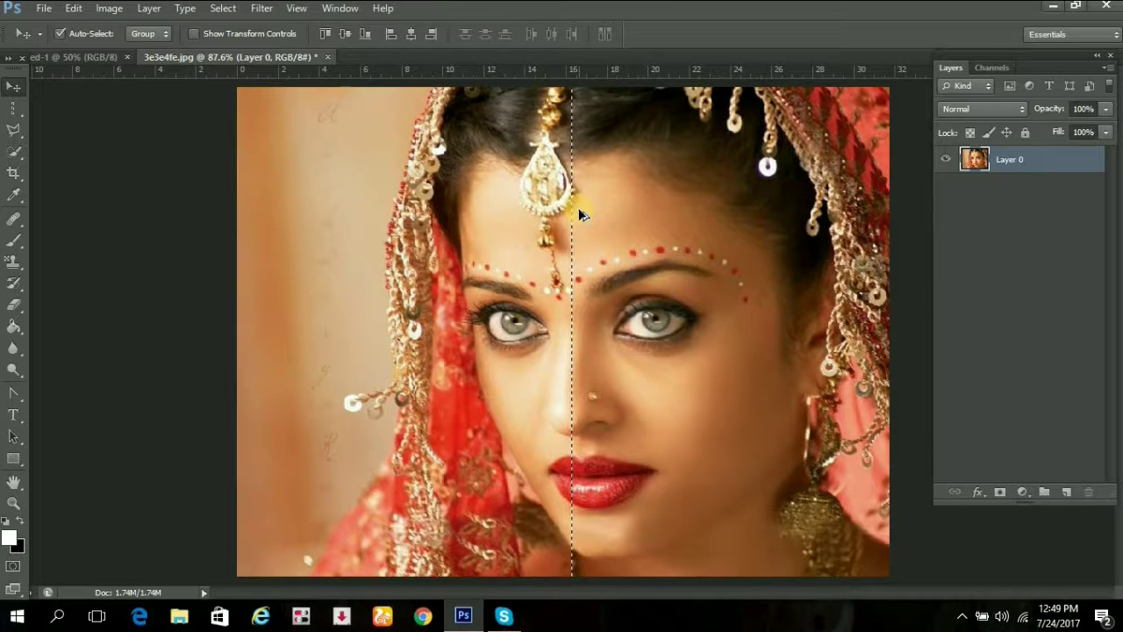
Step: Zoom in, drag the one-pixel strip slightly right, and fit the photo back in the window
{"action": "scroll", "coordinate": [579, 213], "scroll_direction": "up", "scroll_amount": 2}
{"action": "scroll", "coordinate": [579, 211], "scroll_direction": "up", "scroll_amount": 1}
{"action": "scroll", "coordinate": [582, 235], "scroll_direction": "up", "scroll_amount": 3}
{"action": "scroll", "coordinate": [582, 242], "scroll_direction": "up", "scroll_amount": 3}
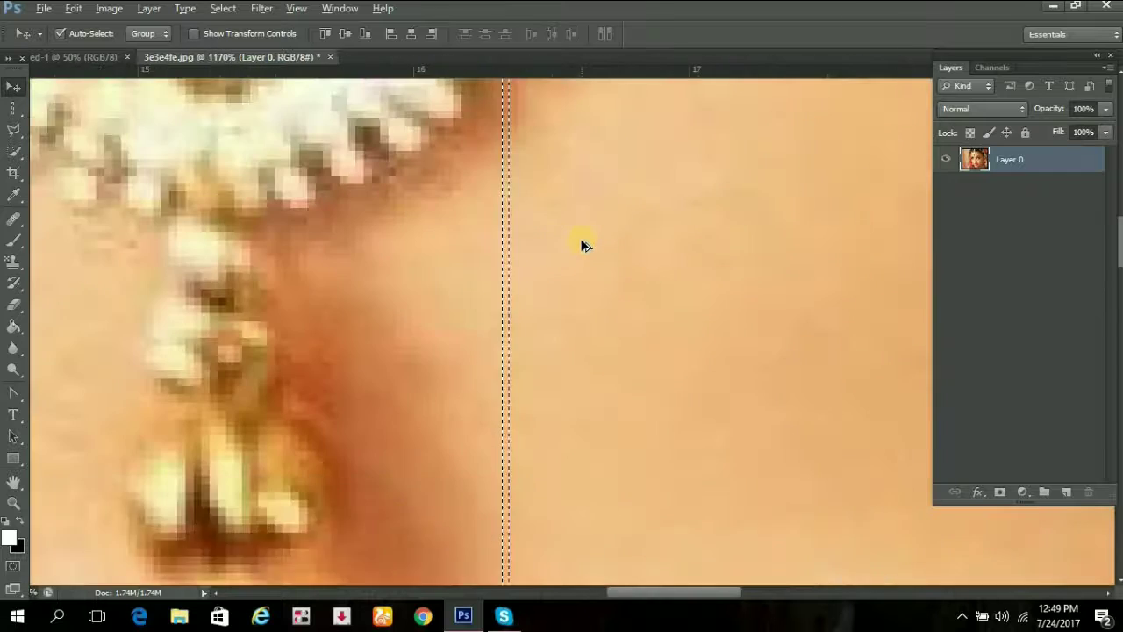
{"action": "scroll", "coordinate": [584, 243], "scroll_direction": "up", "scroll_amount": 2}
{"action": "scroll", "coordinate": [583, 245], "scroll_direction": "up", "scroll_amount": 2}
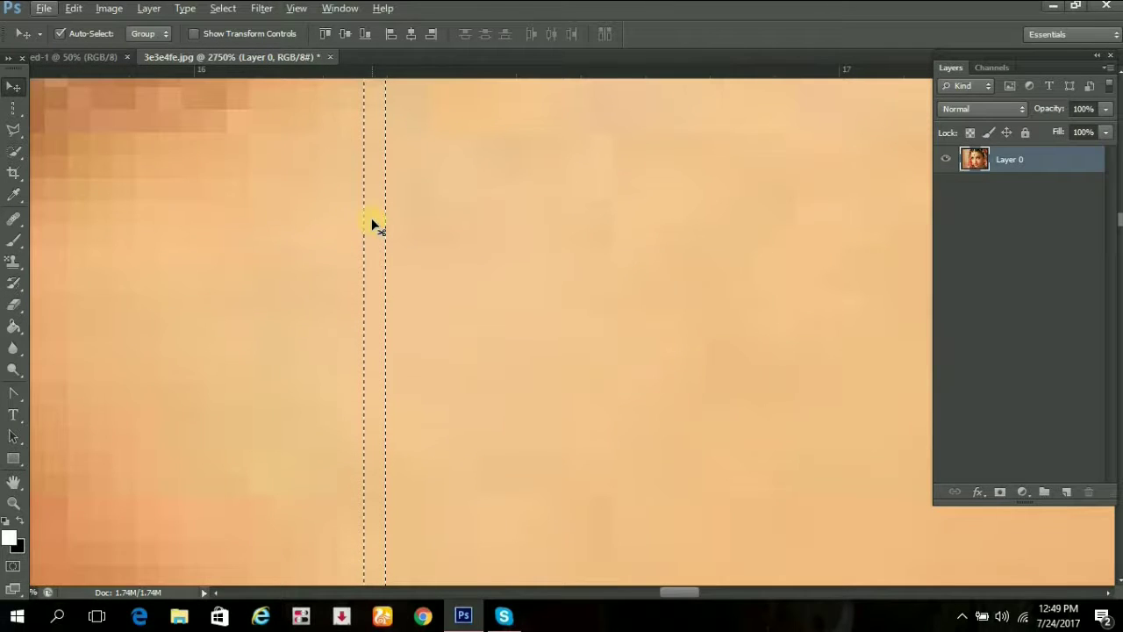
{"action": "mouse_move", "coordinate": [422, 225]}
{"action": "left_mouse_down"}
{"action": "mouse_move", "coordinate": [506, 219]}
{"action": "mouse_move", "coordinate": [371, 217]}
{"action": "mouse_move", "coordinate": [369, 207]}
{"action": "left_mouse_up"}
{"action": "key", "text": "ctrl+0"}
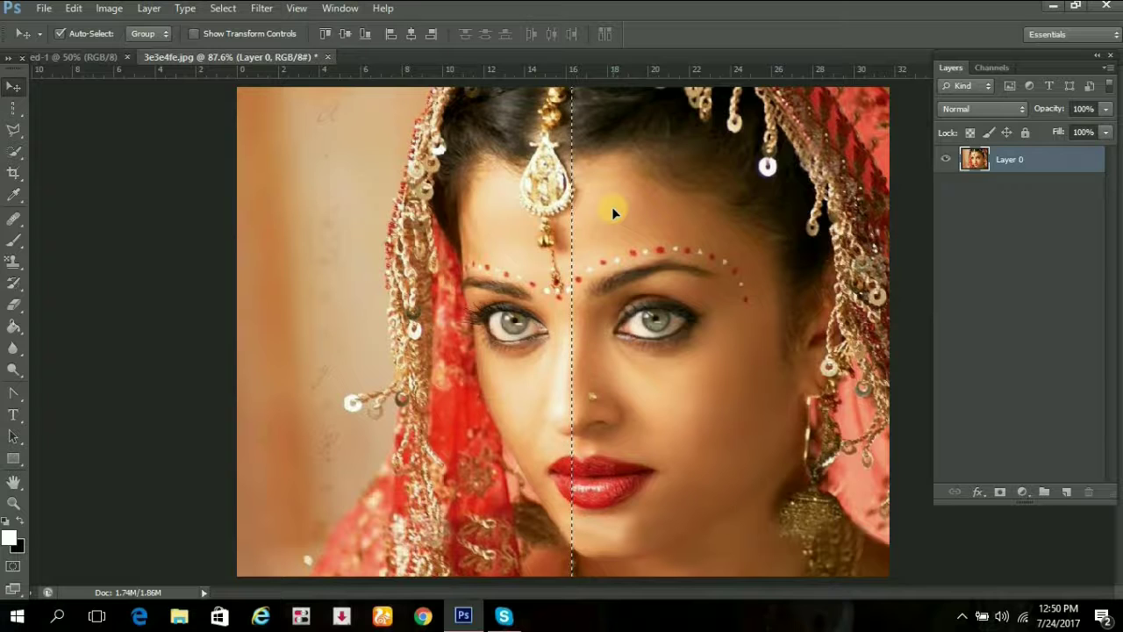
{"action": "scroll", "coordinate": [605, 225], "scroll_direction": "up", "scroll_amount": 2}
{"action": "scroll", "coordinate": [605, 225], "scroll_direction": "up", "scroll_amount": 1}
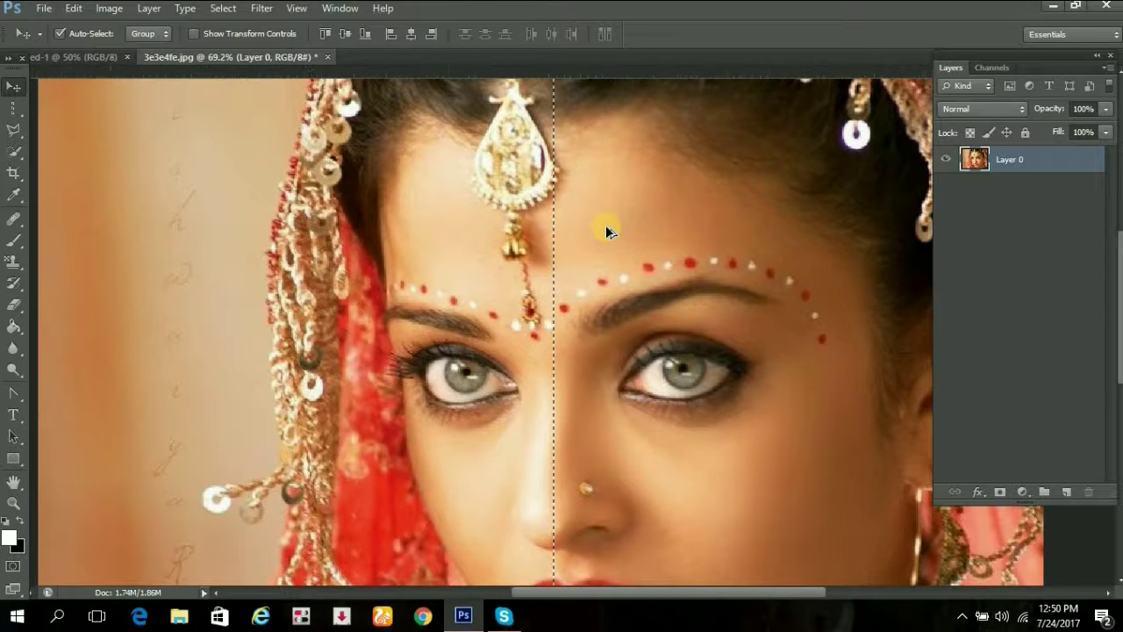
{"action": "scroll", "coordinate": [605, 225], "scroll_direction": "down", "scroll_amount": 4}
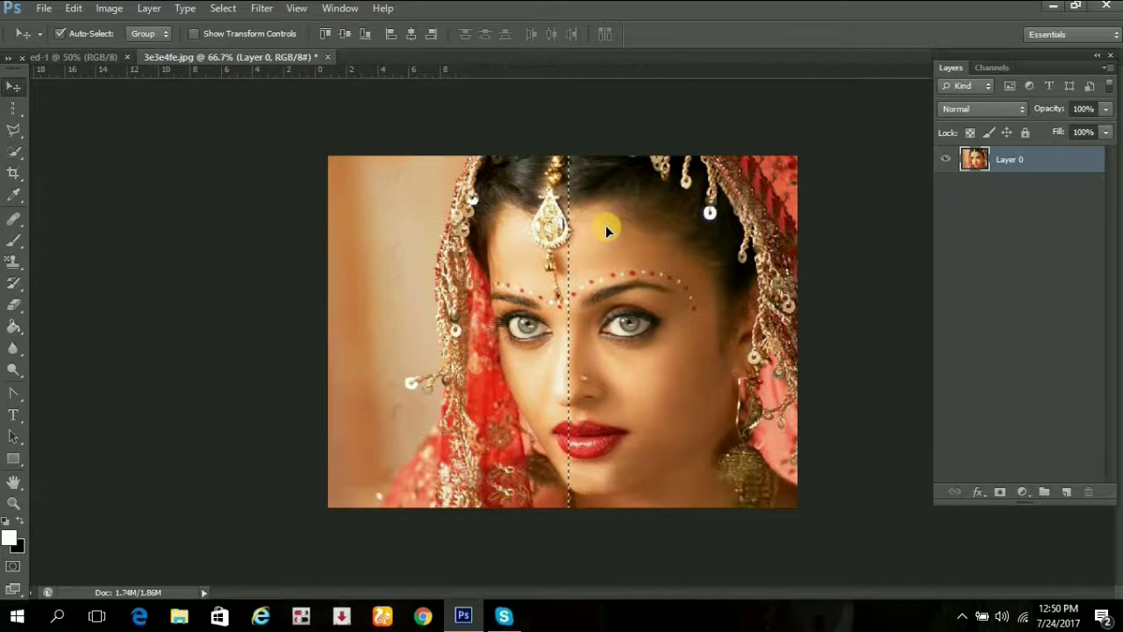
{"action": "scroll", "coordinate": [605, 225], "scroll_direction": "up", "scroll_amount": 1}
{"action": "scroll", "coordinate": [605, 224], "scroll_direction": "up", "scroll_amount": 2}
{"action": "scroll", "coordinate": [605, 224], "scroll_direction": "up", "scroll_amount": 2}
{"action": "scroll", "coordinate": [605, 224], "scroll_direction": "up", "scroll_amount": 1}
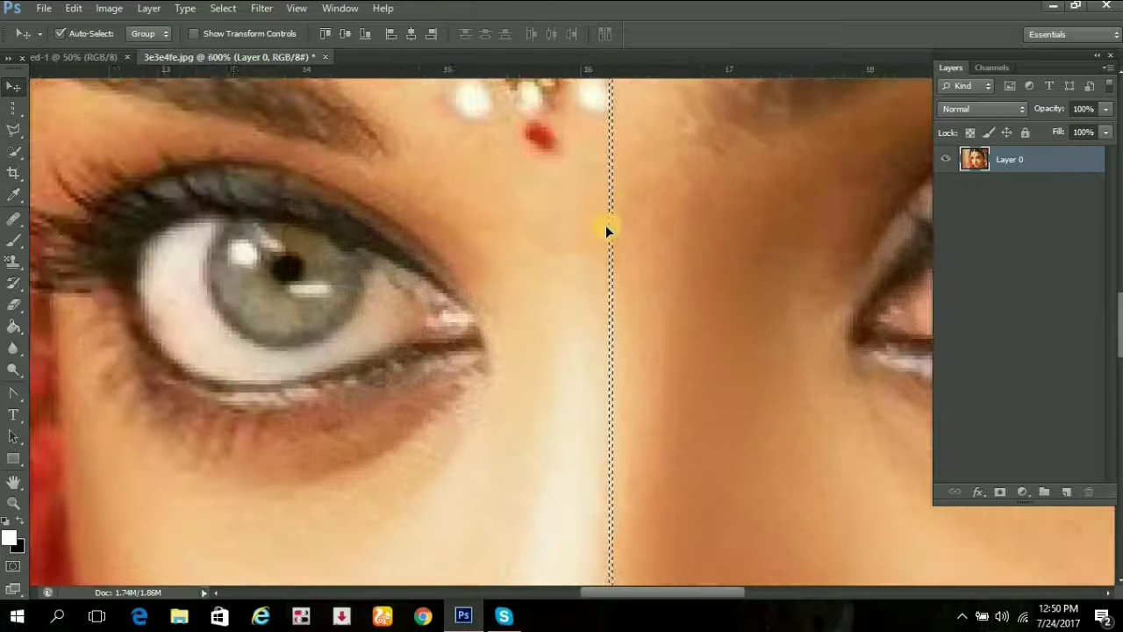
{"action": "scroll", "coordinate": [605, 225], "scroll_direction": "up", "scroll_amount": 2}
{"action": "scroll", "coordinate": [606, 225], "scroll_direction": "up", "scroll_amount": 1}
{"action": "scroll", "coordinate": [606, 224], "scroll_direction": "up", "scroll_amount": 1}
{"action": "scroll", "coordinate": [606, 225], "scroll_direction": "up", "scroll_amount": 1}
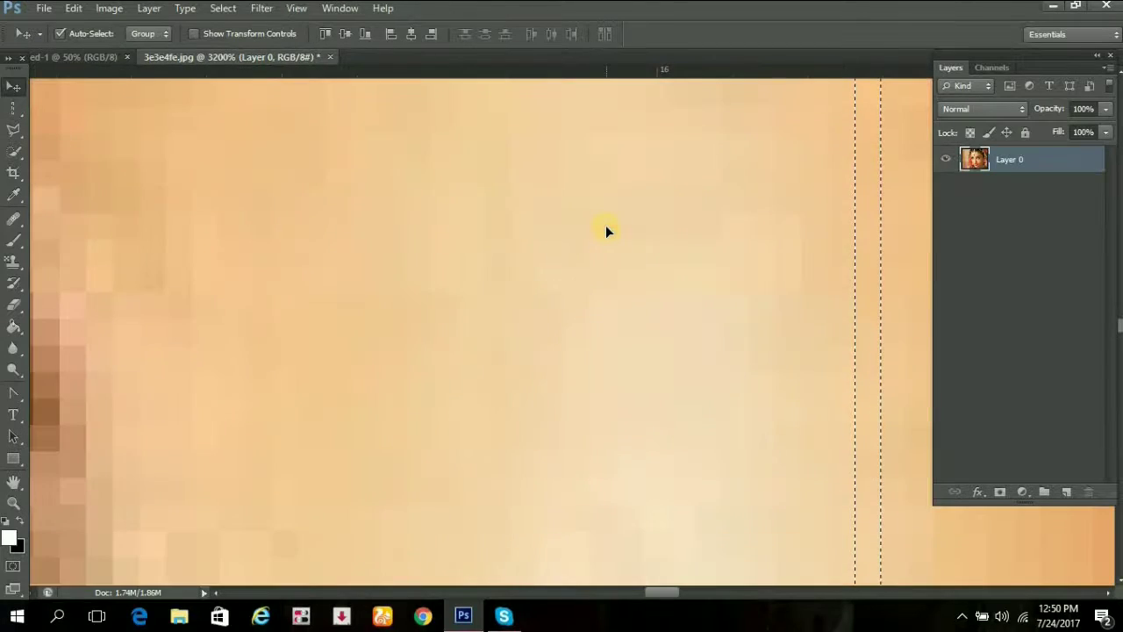
{"action": "scroll", "coordinate": [606, 225], "scroll_direction": "down", "scroll_amount": 4}
{"action": "scroll", "coordinate": [606, 225], "scroll_direction": "down", "scroll_amount": 1}
{"action": "scroll", "coordinate": [605, 224], "scroll_direction": "down", "scroll_amount": 2}
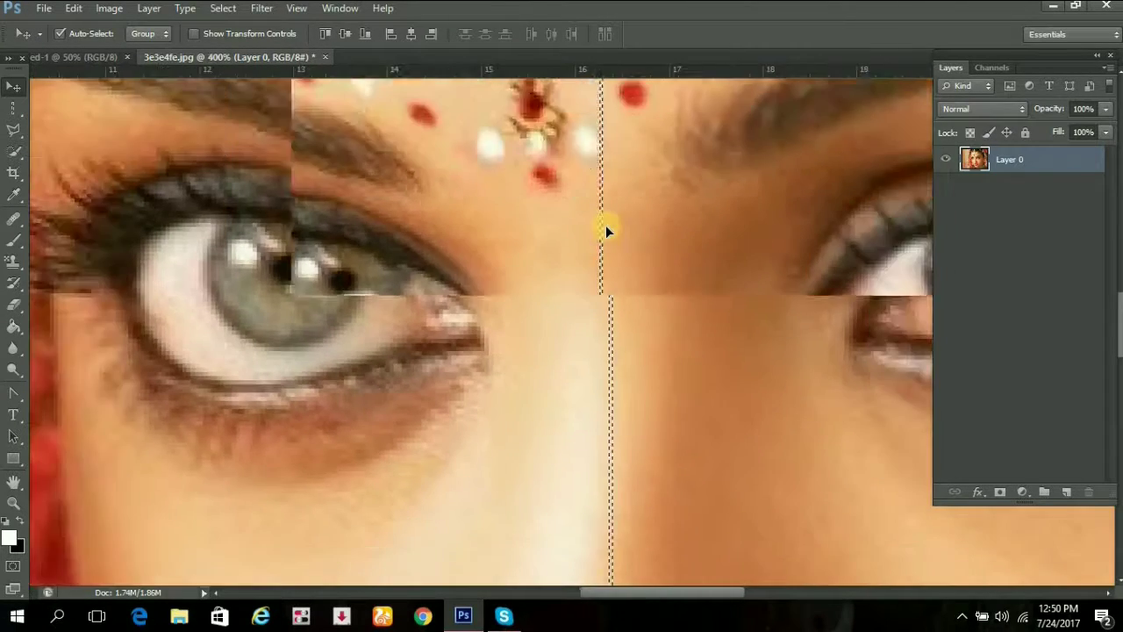
{"action": "scroll", "coordinate": [605, 225], "scroll_direction": "down", "scroll_amount": 1}
{"action": "scroll", "coordinate": [606, 224], "scroll_direction": "down", "scroll_amount": 1}
{"action": "scroll", "coordinate": [605, 225], "scroll_direction": "down", "scroll_amount": 1}
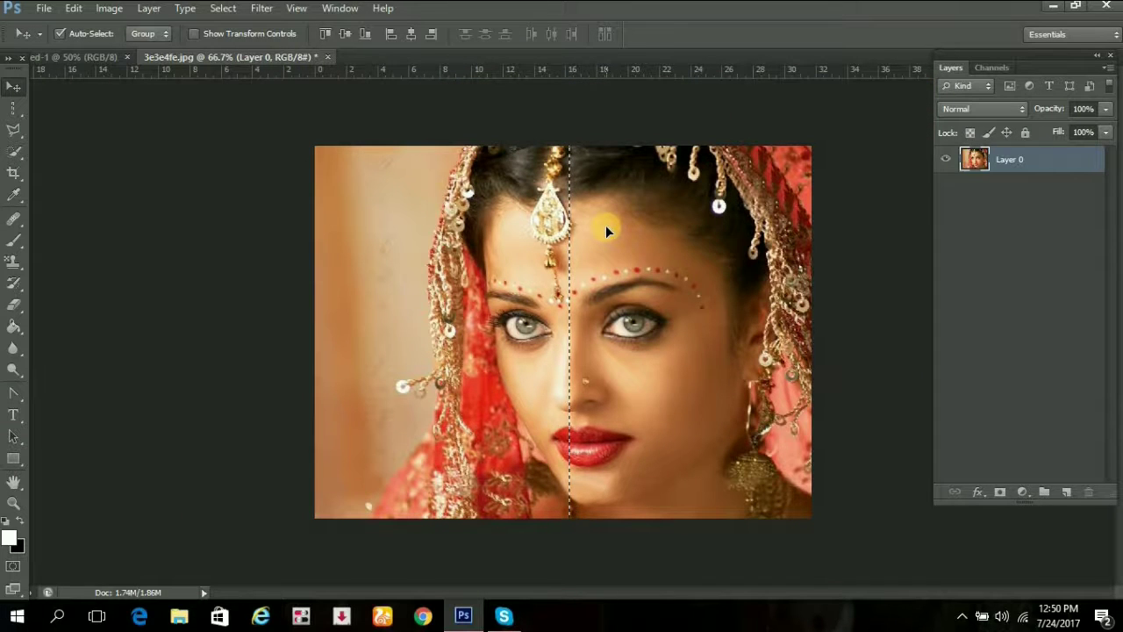
{"action": "scroll", "coordinate": [605, 225], "scroll_direction": "up", "scroll_amount": 1}
{"action": "scroll", "coordinate": [606, 224], "scroll_direction": "up", "scroll_amount": 1}
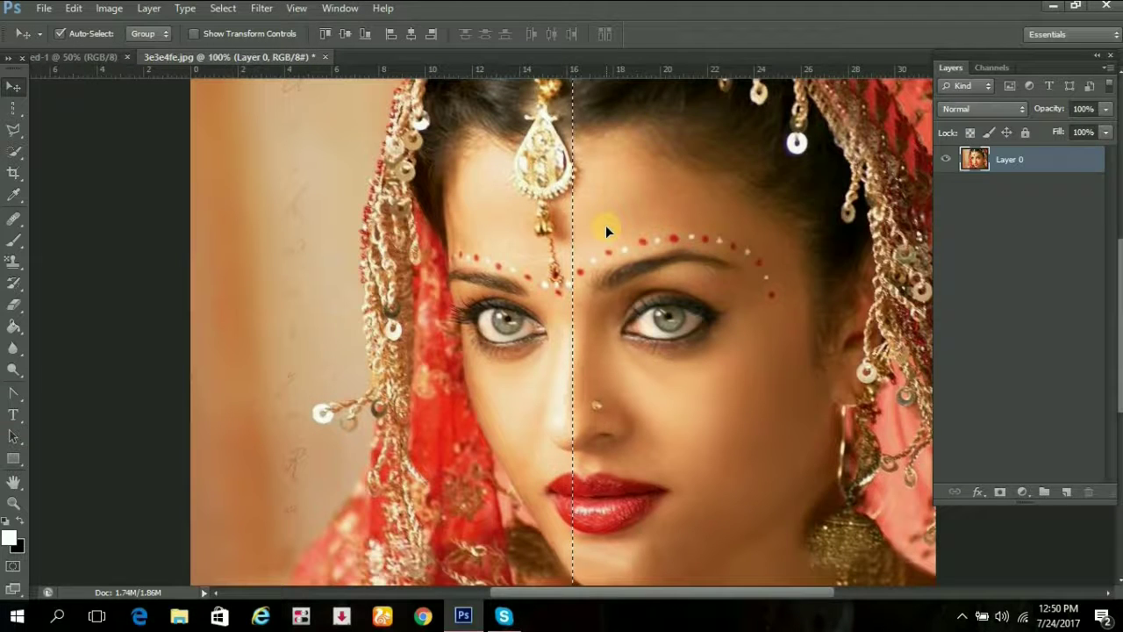
{"action": "scroll", "coordinate": [606, 225], "scroll_direction": "up", "scroll_amount": 1}
{"action": "scroll", "coordinate": [605, 224], "scroll_direction": "up", "scroll_amount": 1}
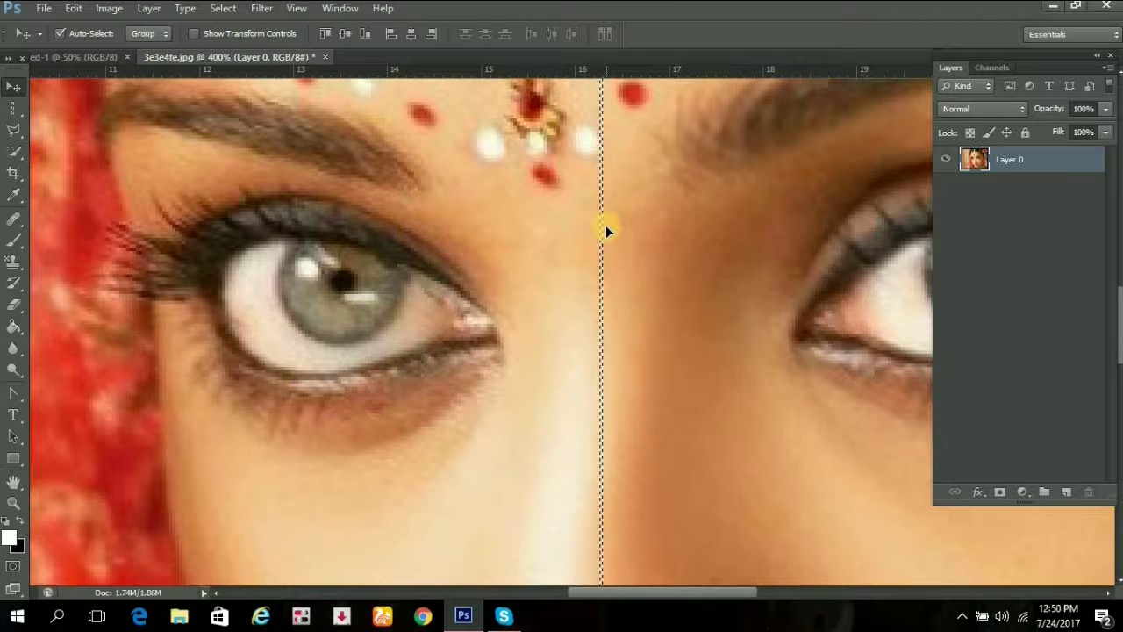
{"action": "scroll", "coordinate": [605, 225], "scroll_direction": "down", "scroll_amount": 1}
{"action": "key", "text": "ctrl+minus"}
{"action": "key", "text": "ctrl+minus"}
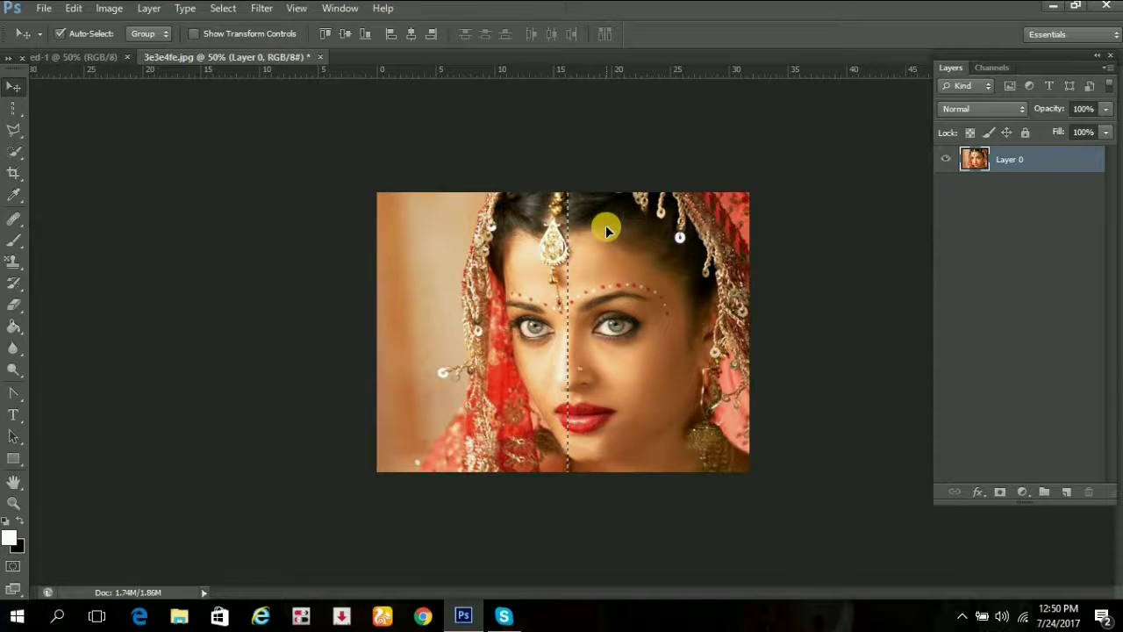
{"action": "key", "text": "ctrl+0"}
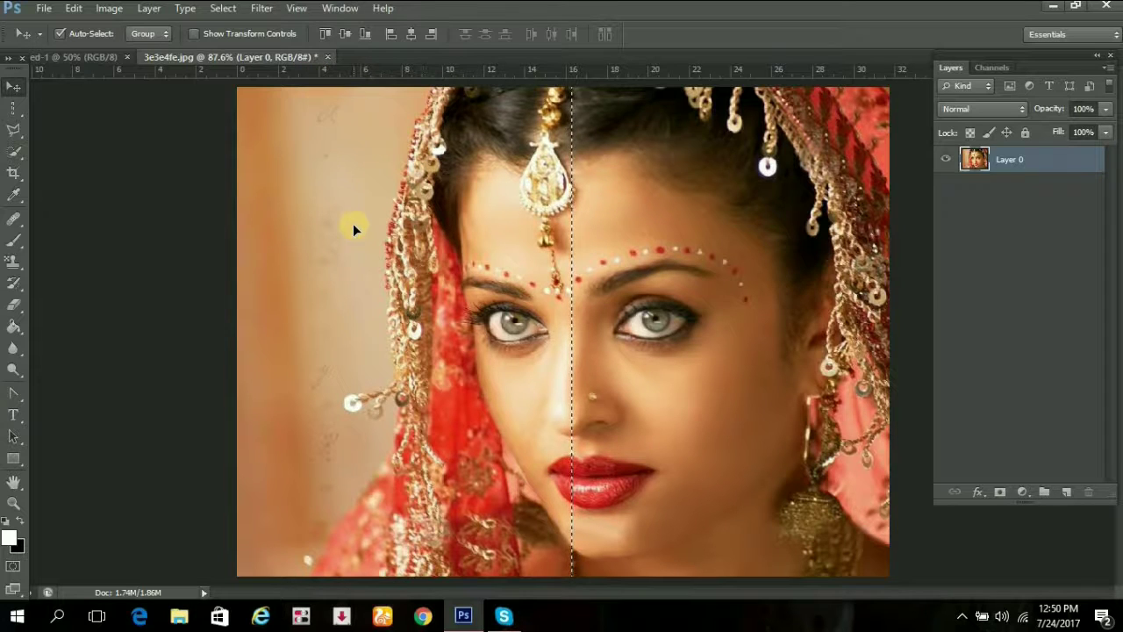
Step: Clear the column selection and list the Lasso, Polygonal Lasso and Magnetic Lasso tools
{"action": "right_click", "coordinate": [13, 108]}
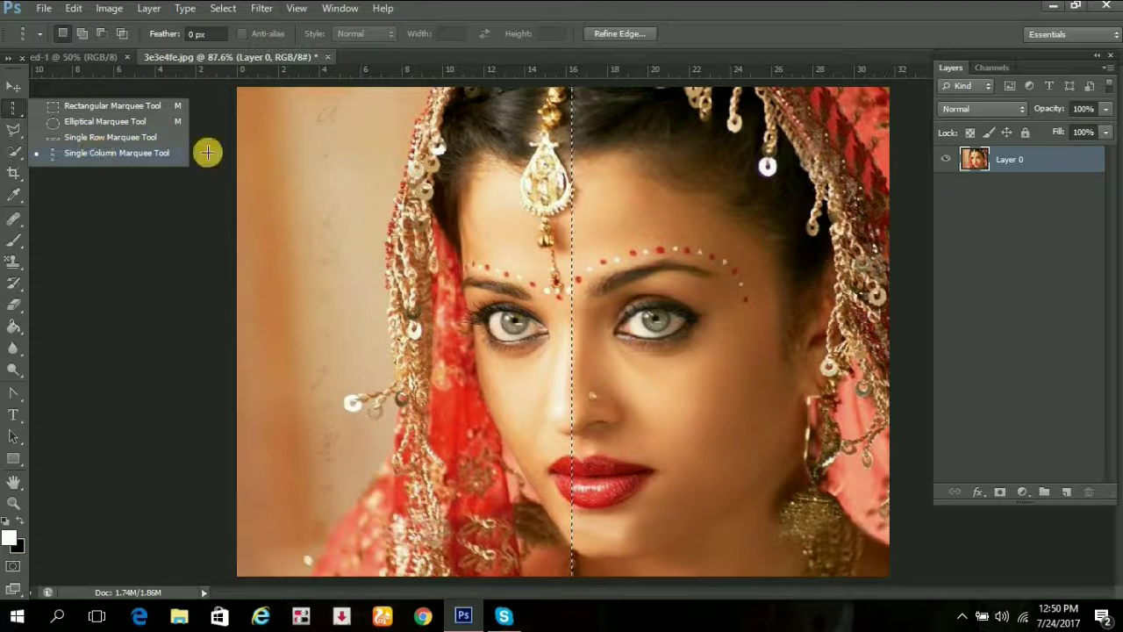
{"action": "left_click", "coordinate": [379, 181]}
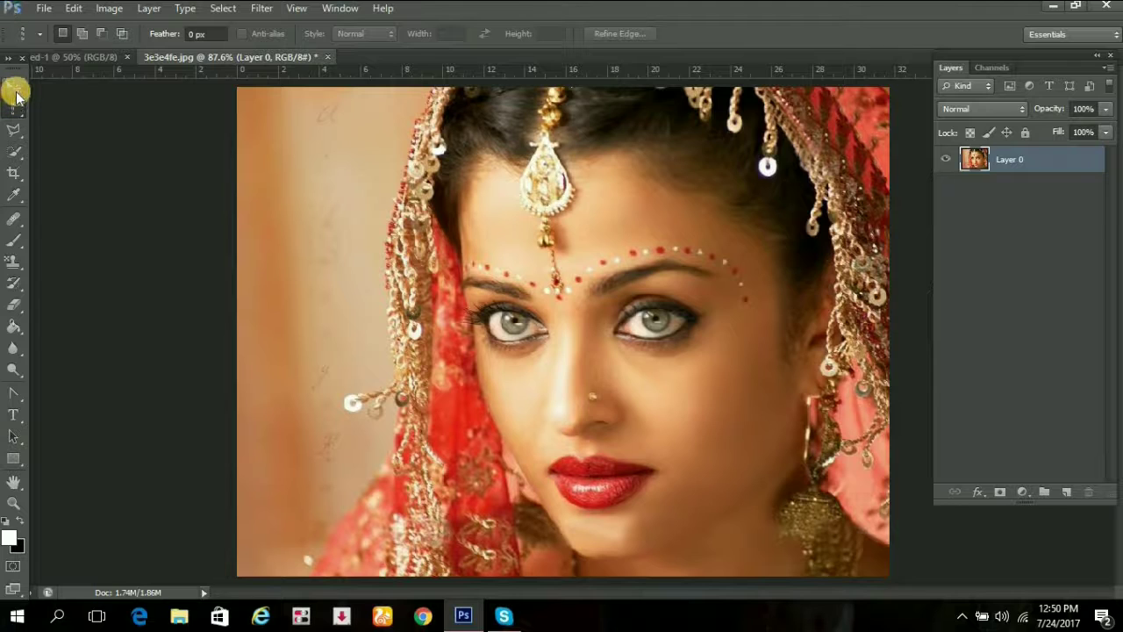
{"action": "left_click", "coordinate": [15, 99]}
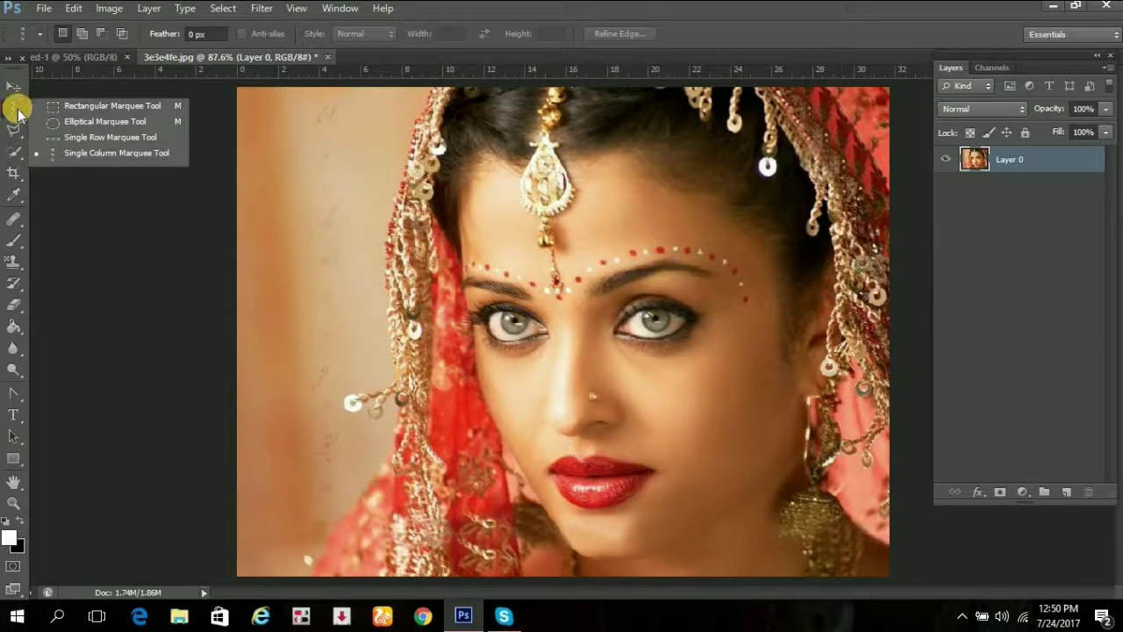
{"action": "left_click", "coordinate": [16, 108]}
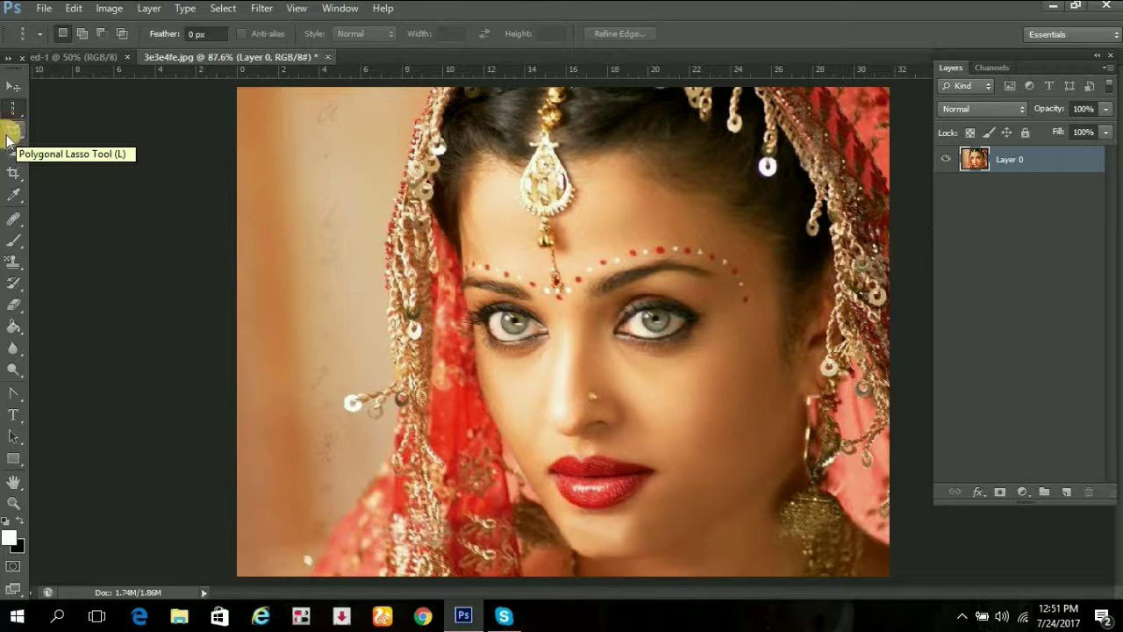
{"action": "left_click", "coordinate": [13, 107]}
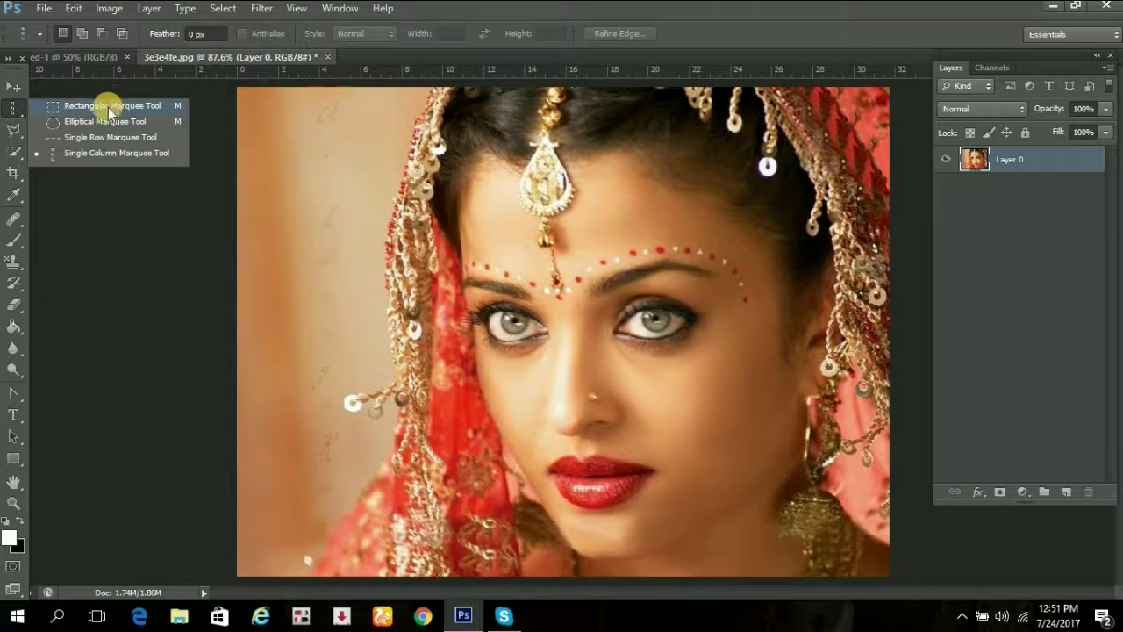
{"action": "left_click", "coordinate": [16, 130]}
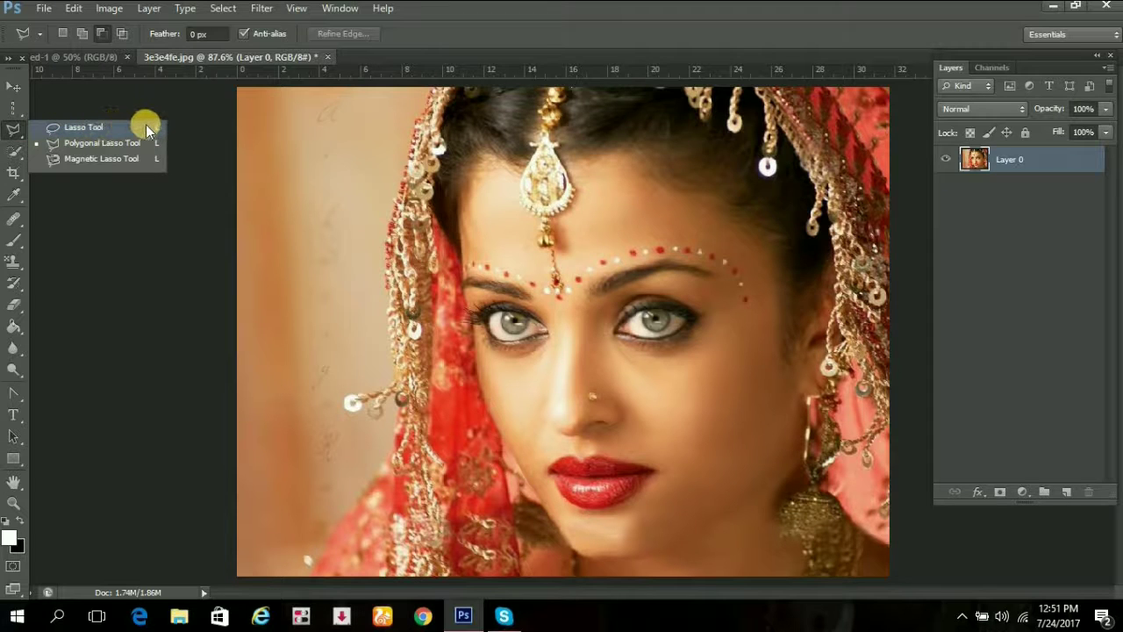
Step: With the freehand Lasso, make a small forehead loop, then trace the whole face from forehead to chin
{"action": "left_click", "coordinate": [99, 126]}
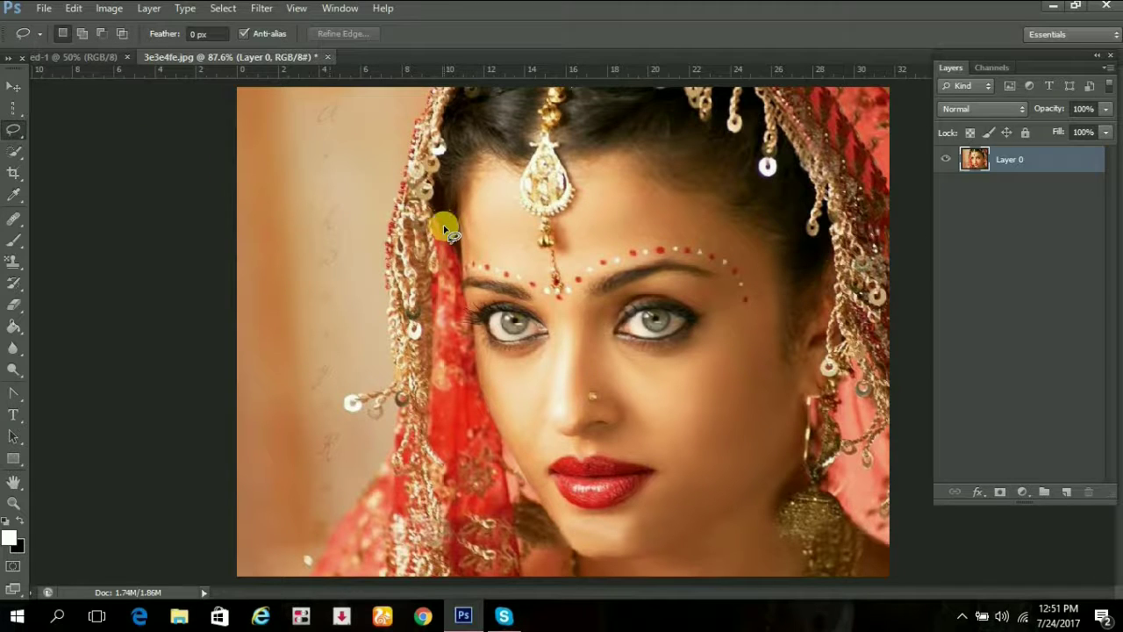
{"action": "scroll", "coordinate": [446, 230], "scroll_direction": "up", "scroll_amount": 2}
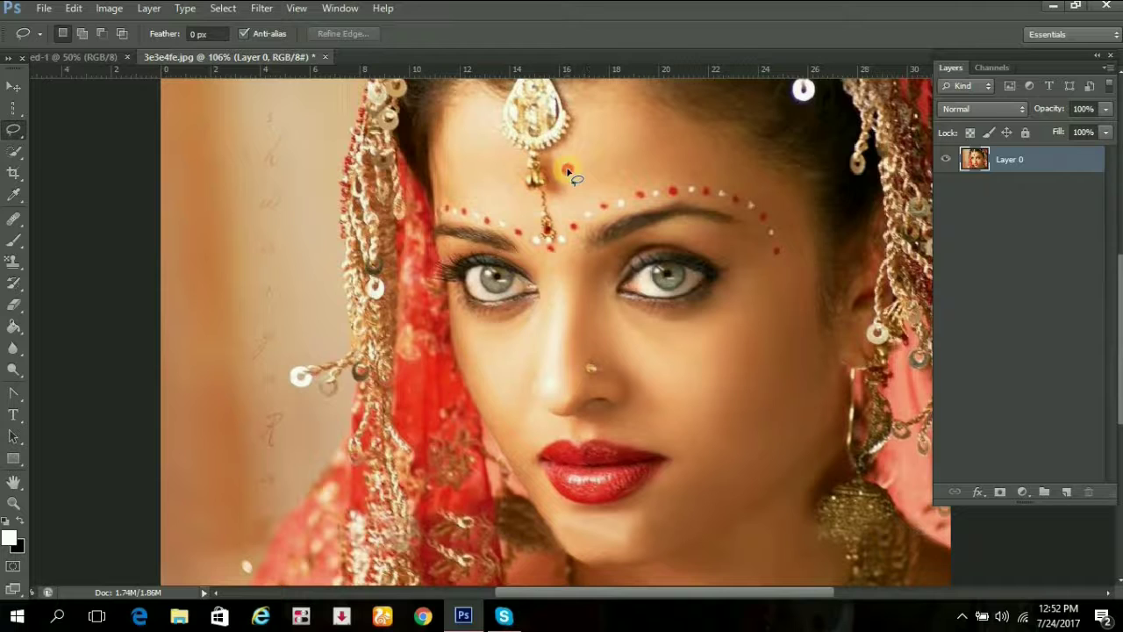
{"action": "mouse_move", "coordinate": [590, 150]}
{"action": "left_mouse_down"}
{"action": "mouse_move", "coordinate": [616, 136]}
{"action": "mouse_move", "coordinate": [641, 155]}
{"action": "mouse_move", "coordinate": [644, 175]}
{"action": "mouse_move", "coordinate": [617, 196]}
{"action": "left_mouse_up"}
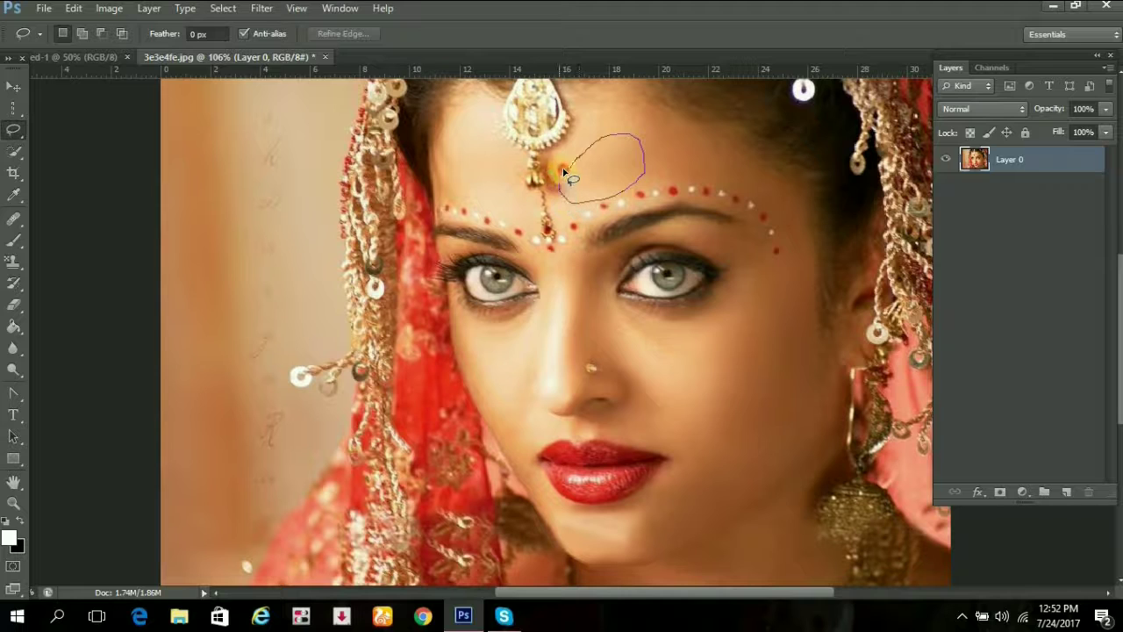
{"action": "left_click_drag", "start_coordinate": [574, 167], "coordinate": [577, 174]}
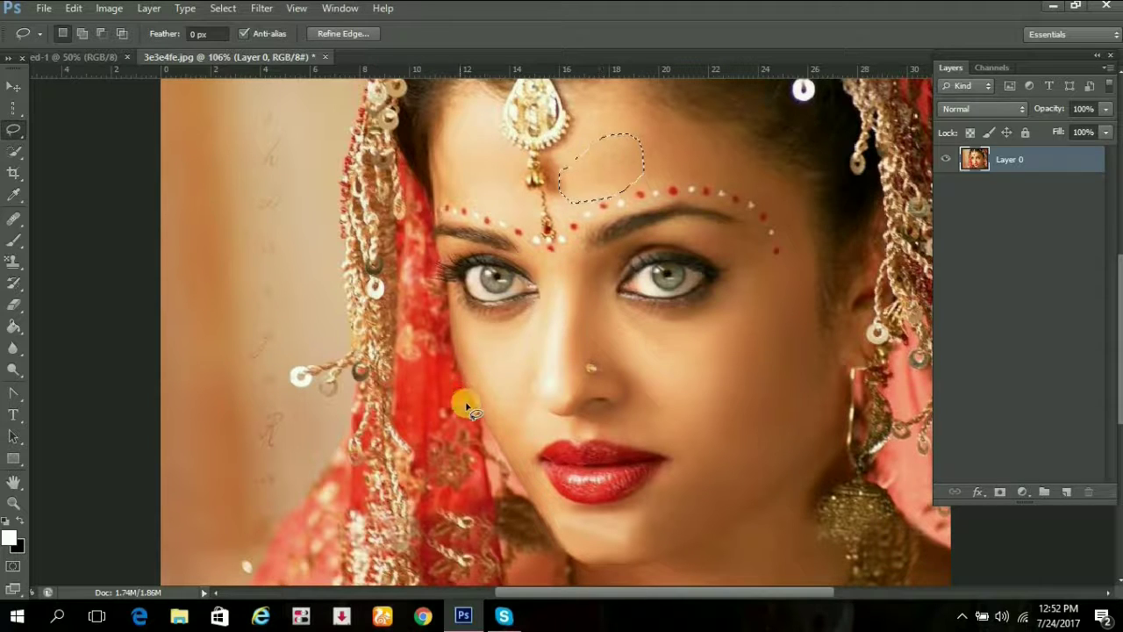
{"action": "mouse_move", "coordinate": [485, 428]}
{"action": "left_mouse_down"}
{"action": "mouse_move", "coordinate": [451, 339]}
{"action": "mouse_move", "coordinate": [454, 301]}
{"action": "mouse_move", "coordinate": [432, 226]}
{"action": "mouse_move", "coordinate": [434, 126]}
{"action": "mouse_move", "coordinate": [448, 94]}
{"action": "mouse_move", "coordinate": [539, 80]}
{"action": "mouse_move", "coordinate": [684, 93]}
{"action": "mouse_move", "coordinate": [815, 195]}
{"action": "mouse_move", "coordinate": [810, 271]}
{"action": "mouse_move", "coordinate": [847, 406]}
{"action": "mouse_move", "coordinate": [827, 459]}
{"action": "mouse_move", "coordinate": [632, 564]}
{"action": "mouse_move", "coordinate": [579, 571]}
{"action": "mouse_move", "coordinate": [571, 562]}
{"action": "mouse_move", "coordinate": [495, 446]}
{"action": "mouse_move", "coordinate": [453, 302]}
{"action": "left_mouse_up"}
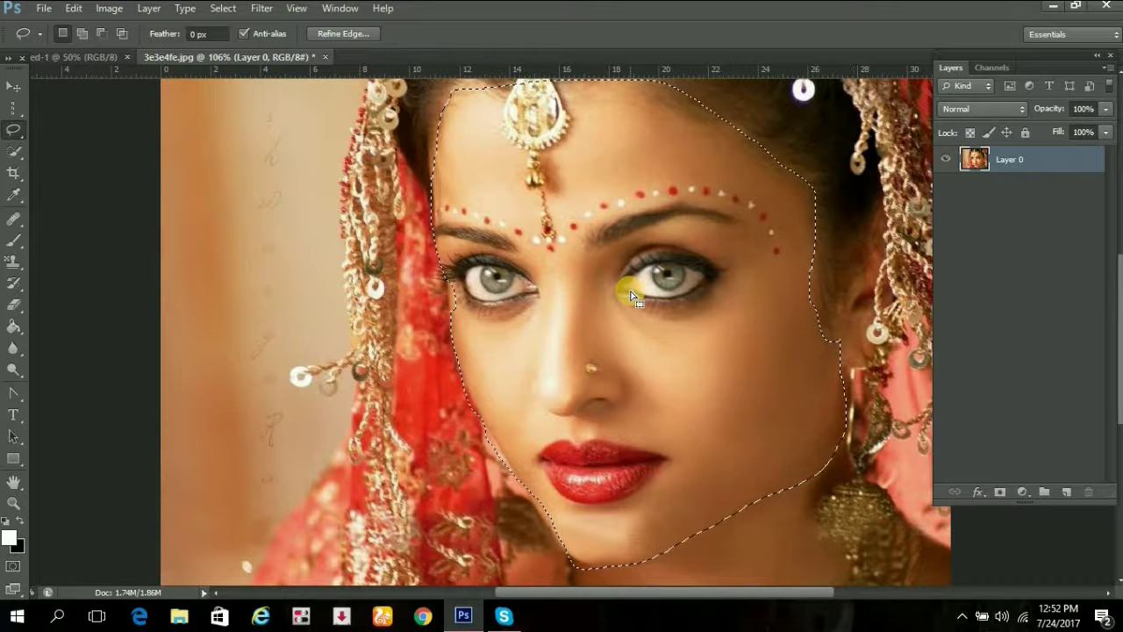
{"action": "left_click", "coordinate": [14, 130]}
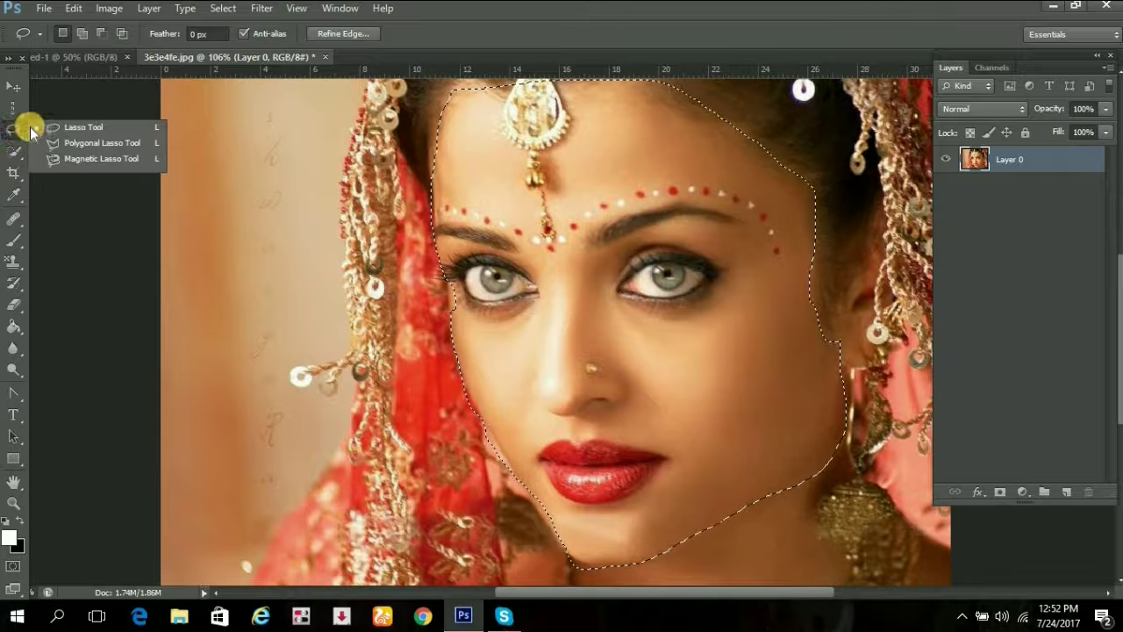
Step: Clear the freehand selection and start a Polygonal Lasso outline up the face's left side
{"action": "left_click", "coordinate": [79, 127]}
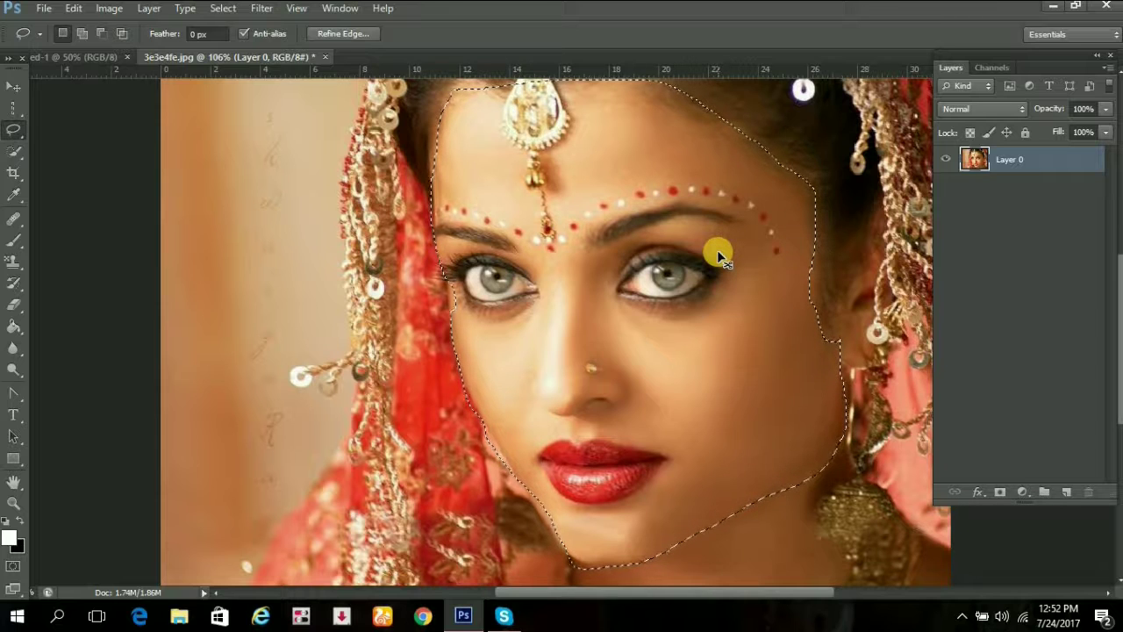
{"action": "left_click", "coordinate": [566, 231]}
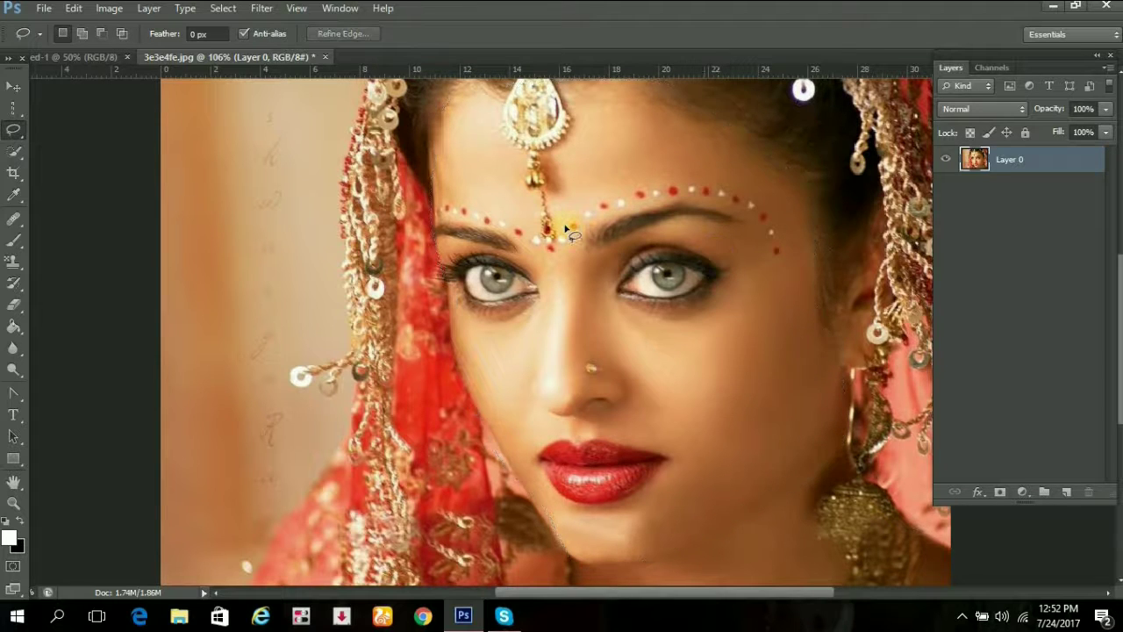
{"action": "left_click_drag", "start_coordinate": [13, 129], "coordinate": [51, 145]}
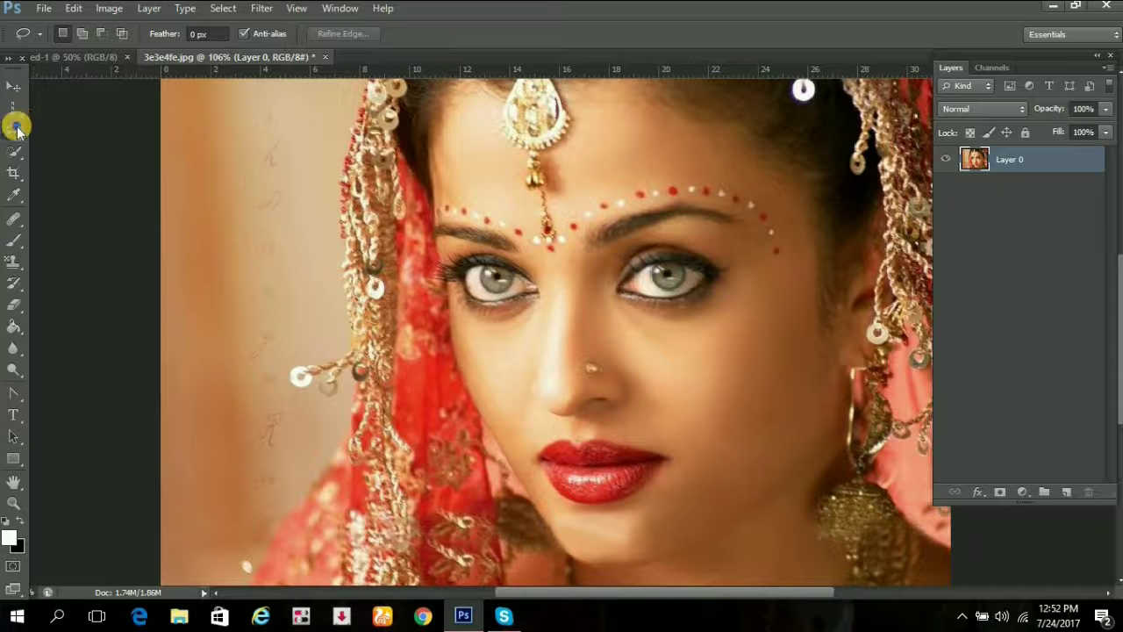
{"action": "left_click", "coordinate": [88, 148]}
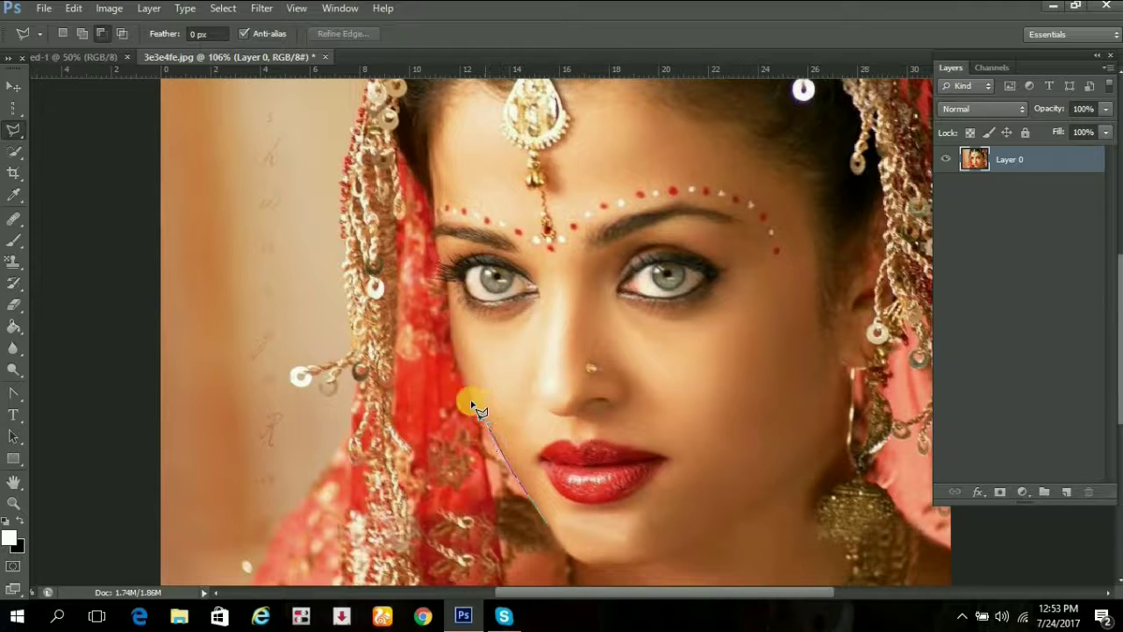
{"action": "left_click", "coordinate": [452, 351]}
{"action": "left_click", "coordinate": [437, 234]}
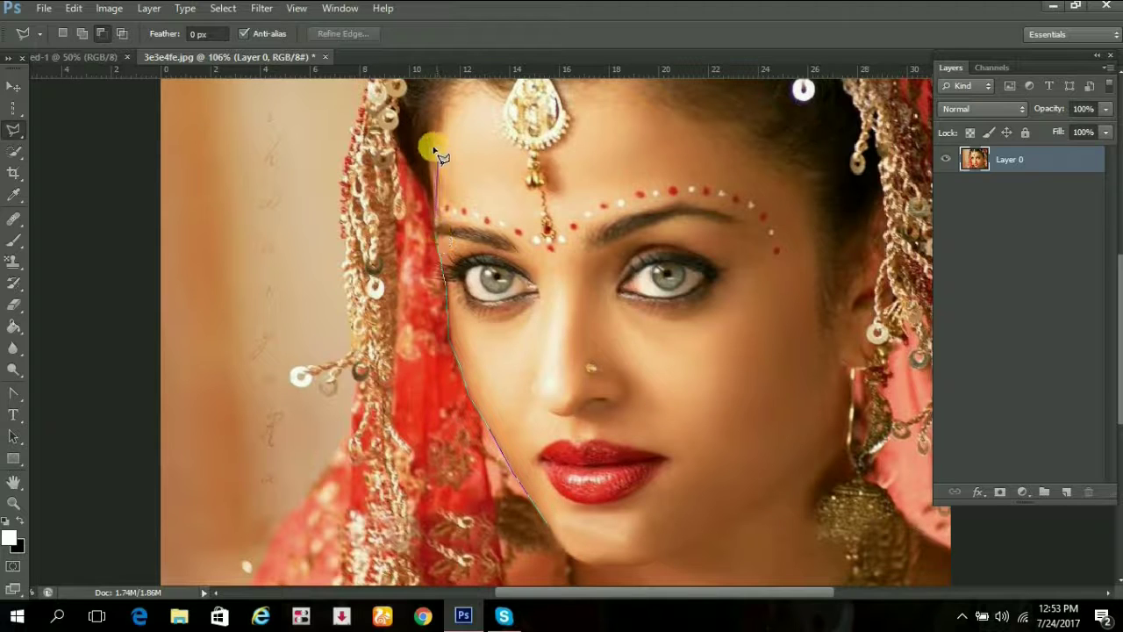
{"action": "left_click", "coordinate": [448, 99]}
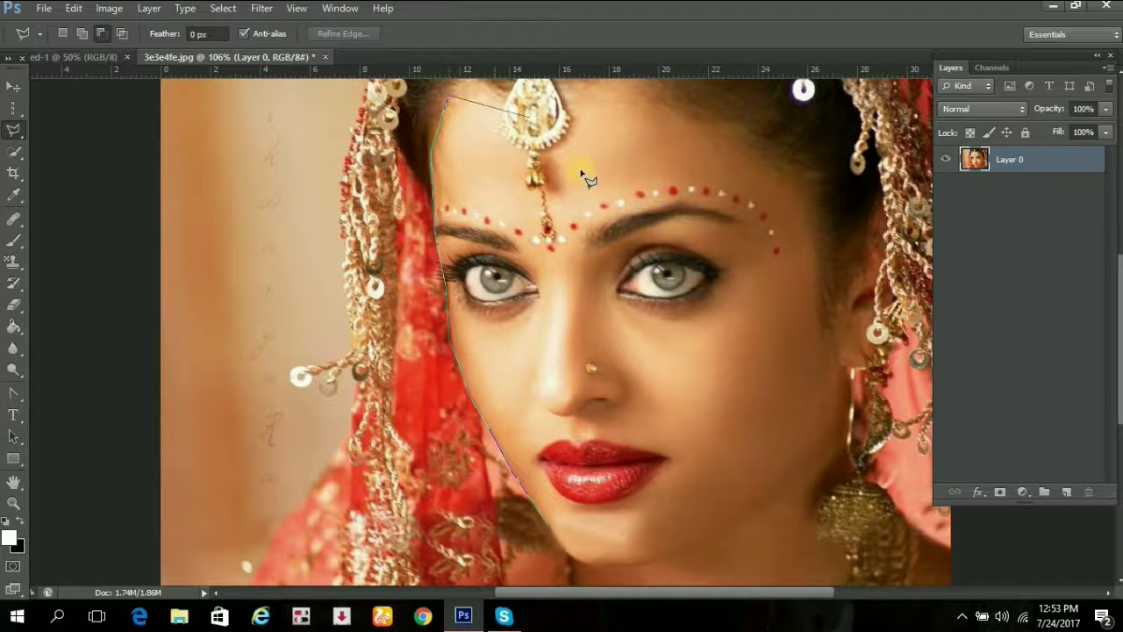
Step: Continue the polygonal outline along the hairline and around the forehead pendant
{"action": "left_click_drag", "start_coordinate": [611, 159], "coordinate": [594, 238]}
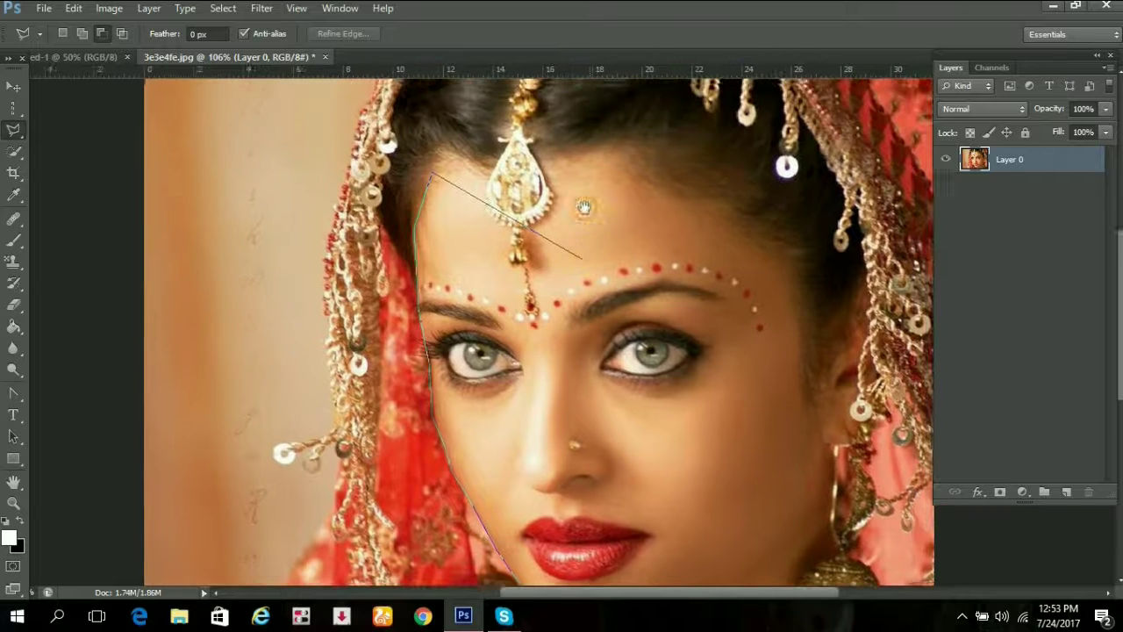
{"action": "left_click", "coordinate": [468, 162]}
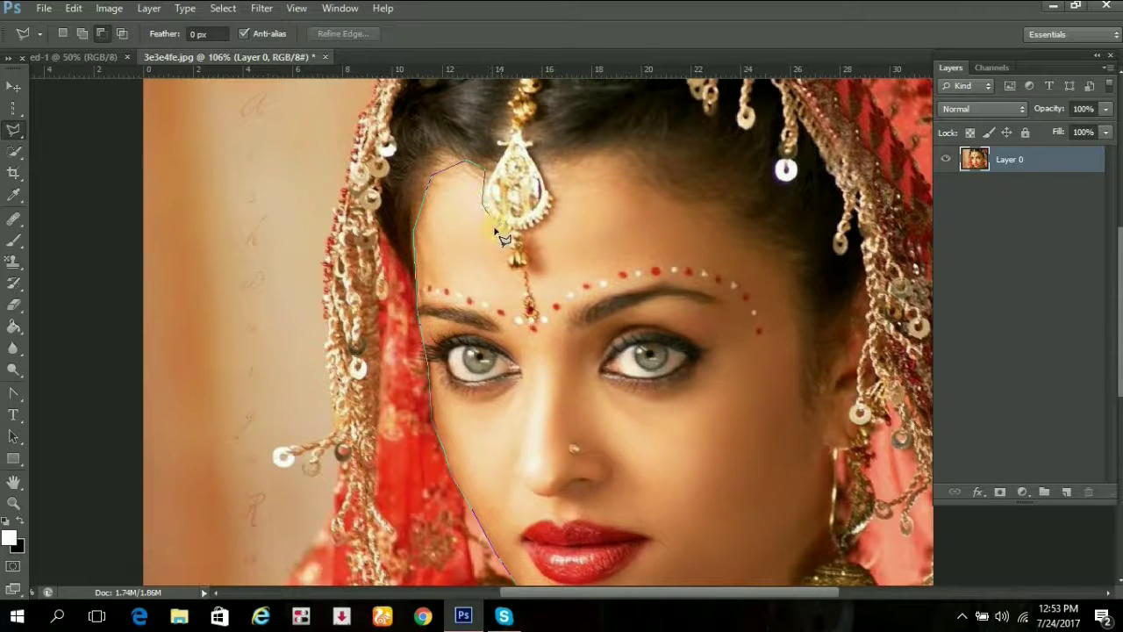
{"action": "left_click", "coordinate": [506, 255]}
{"action": "left_click", "coordinate": [527, 251]}
{"action": "left_click", "coordinate": [555, 219]}
{"action": "left_click", "coordinate": [549, 180]}
{"action": "left_click", "coordinate": [546, 159]}
{"action": "left_click", "coordinate": [604, 160]}
Step: Extend the outline down the right hairline and temple to the cheek near the earring
{"action": "left_click", "coordinate": [640, 158]}
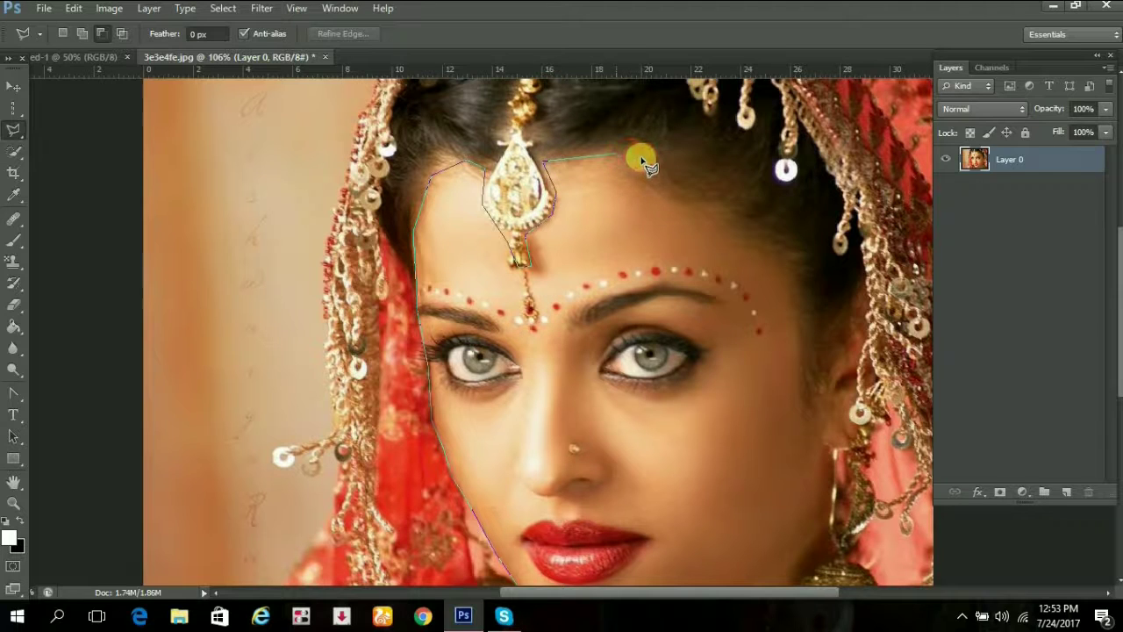
{"action": "left_click", "coordinate": [717, 205]}
{"action": "left_click", "coordinate": [747, 231]}
{"action": "left_click", "coordinate": [782, 251]}
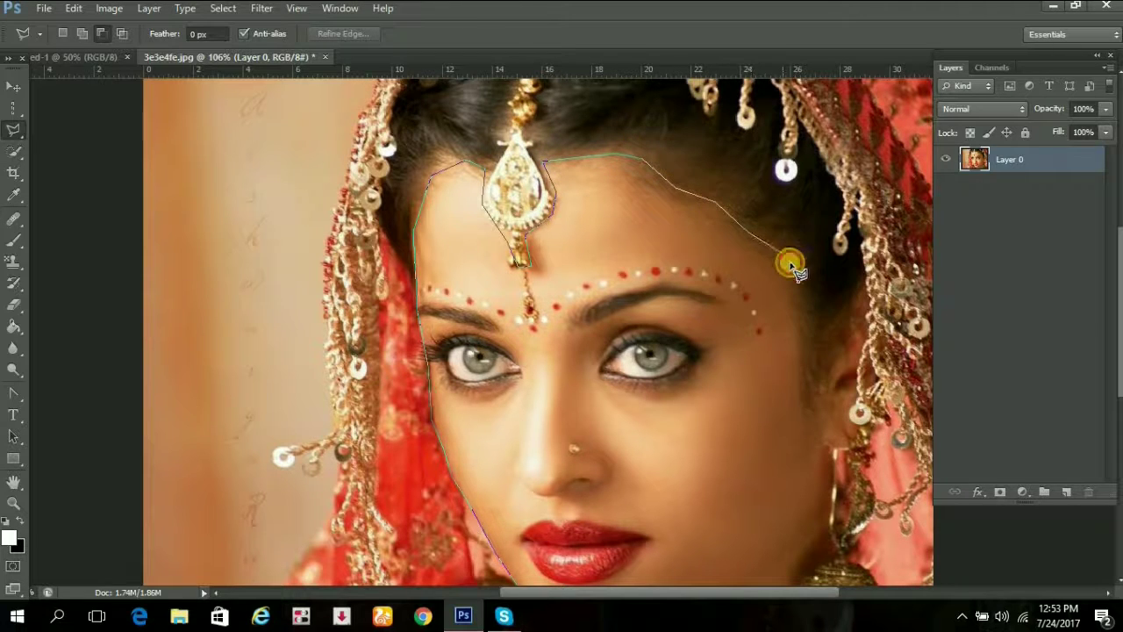
{"action": "left_click", "coordinate": [794, 272]}
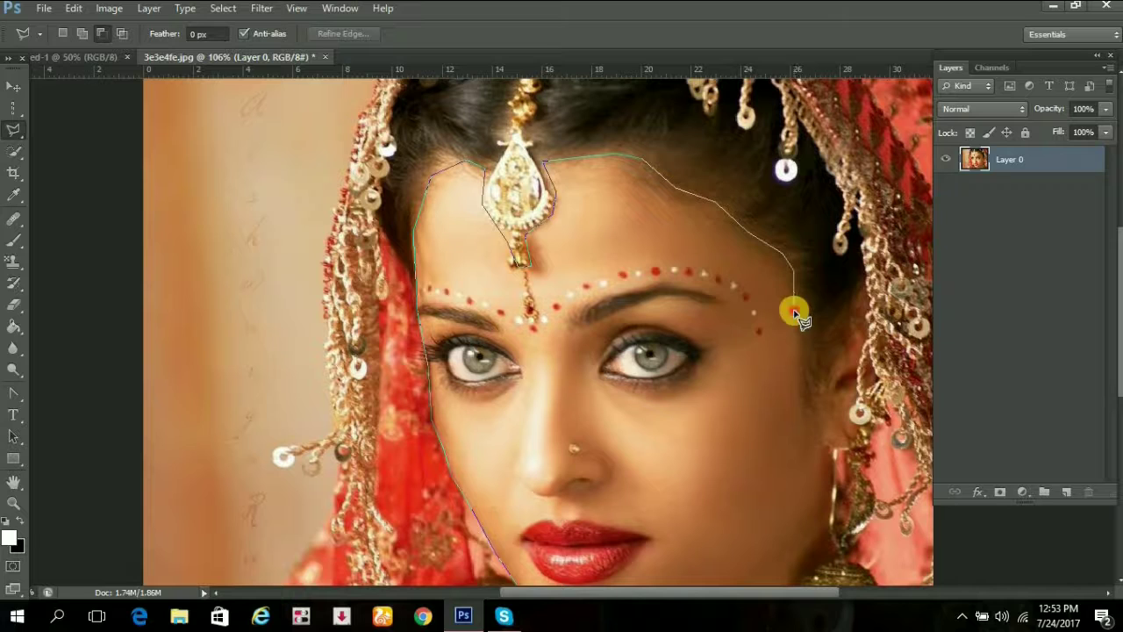
{"action": "left_click", "coordinate": [802, 392]}
{"action": "left_click", "coordinate": [822, 424]}
{"action": "left_click", "coordinate": [836, 449]}
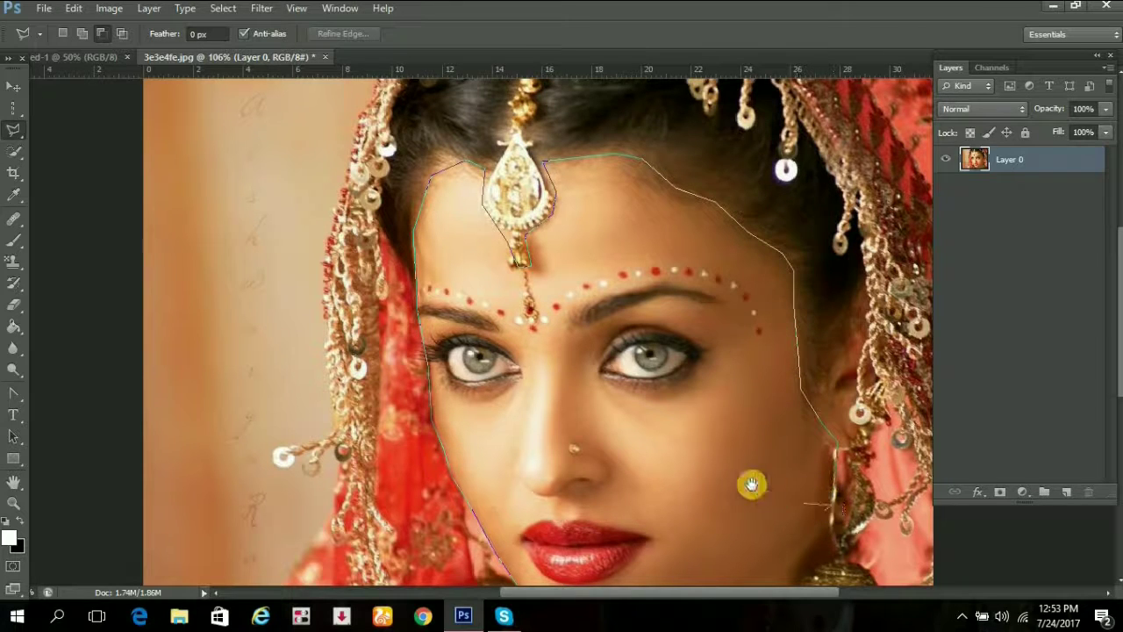
Step: Outline the right jaw and under the chin, then double-click to close the face selection
{"action": "scroll", "coordinate": [750, 395], "scroll_direction": "down", "scroll_amount": 2}
{"action": "scroll", "coordinate": [789, 351], "scroll_direction": "down", "scroll_amount": 3}
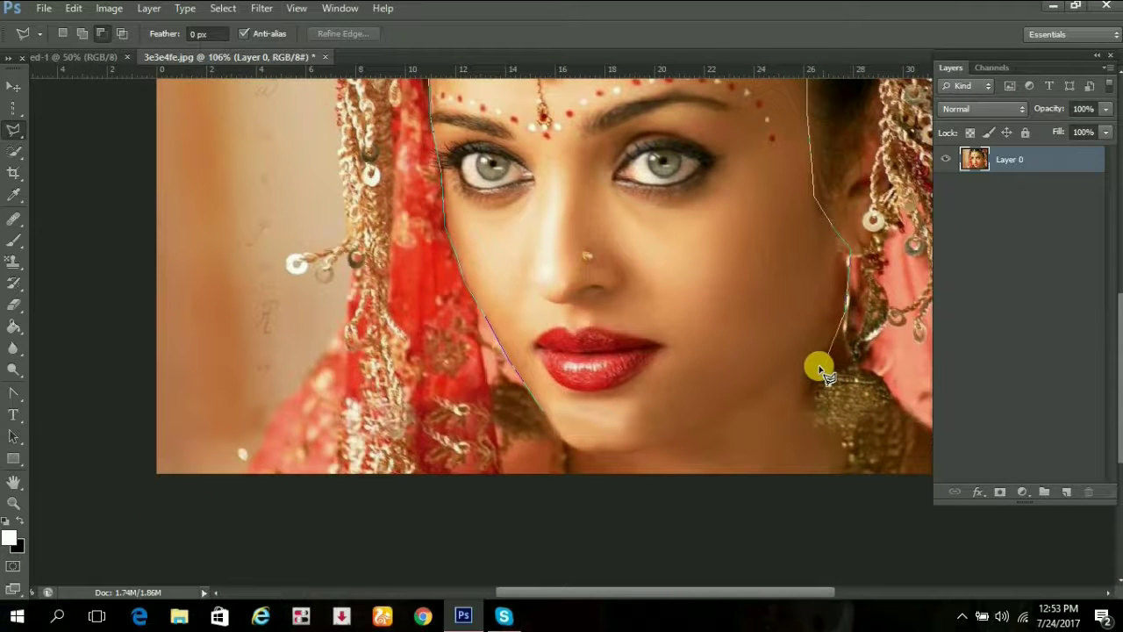
{"action": "left_click", "coordinate": [805, 395]}
{"action": "left_click_drag", "start_coordinate": [746, 401], "coordinate": [735, 311]}
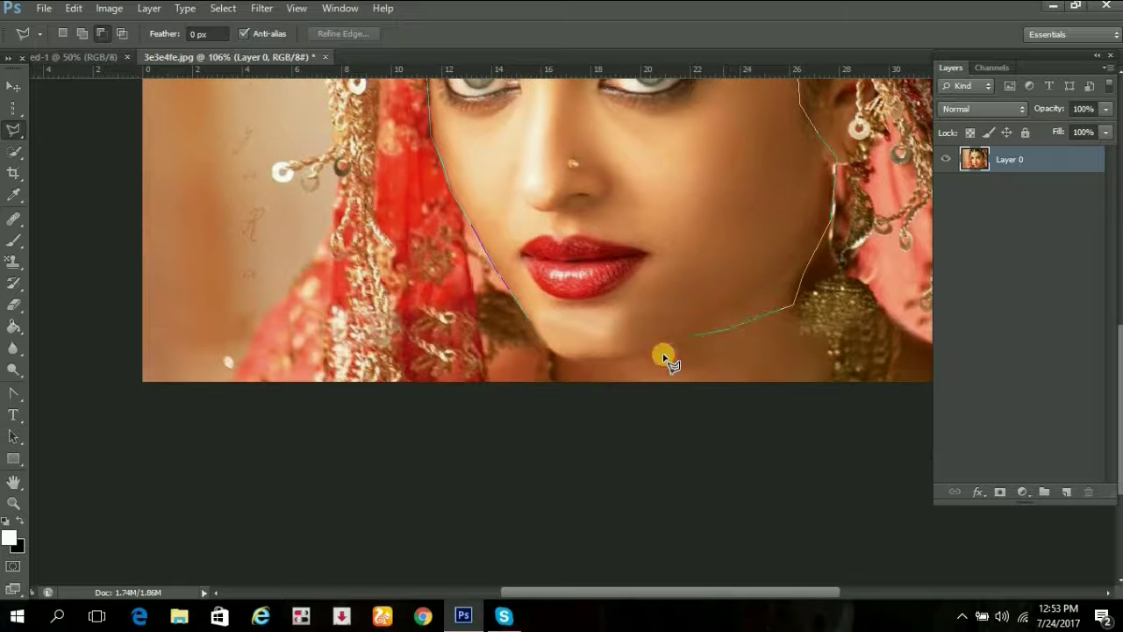
{"action": "left_click", "coordinate": [656, 358]}
{"action": "left_click", "coordinate": [548, 360]}
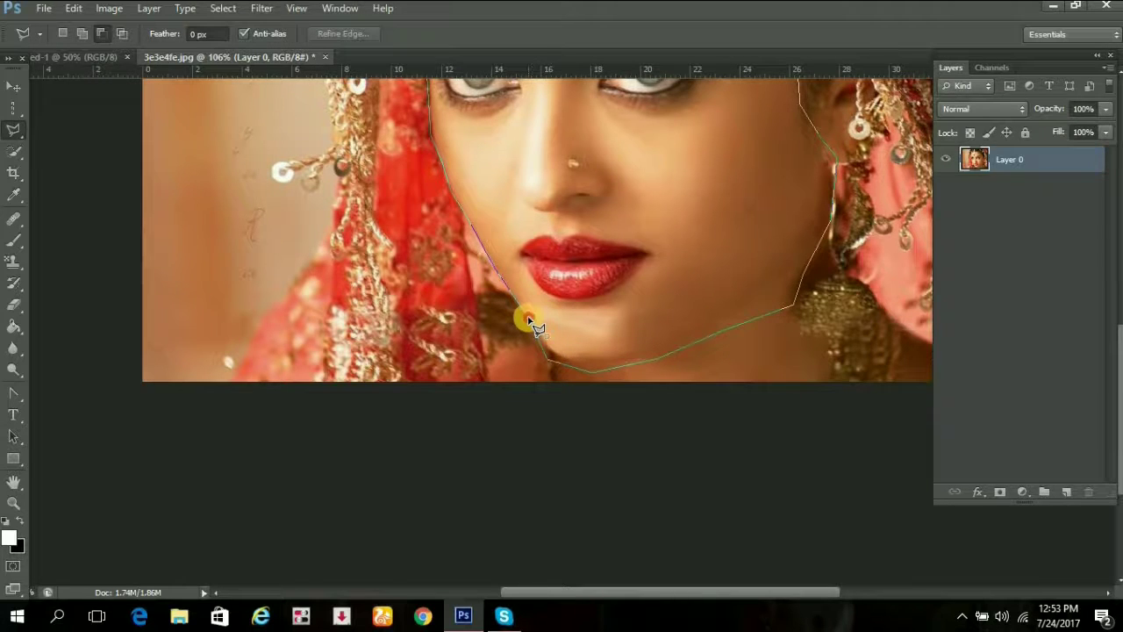
{"action": "double_click", "coordinate": [530, 321]}
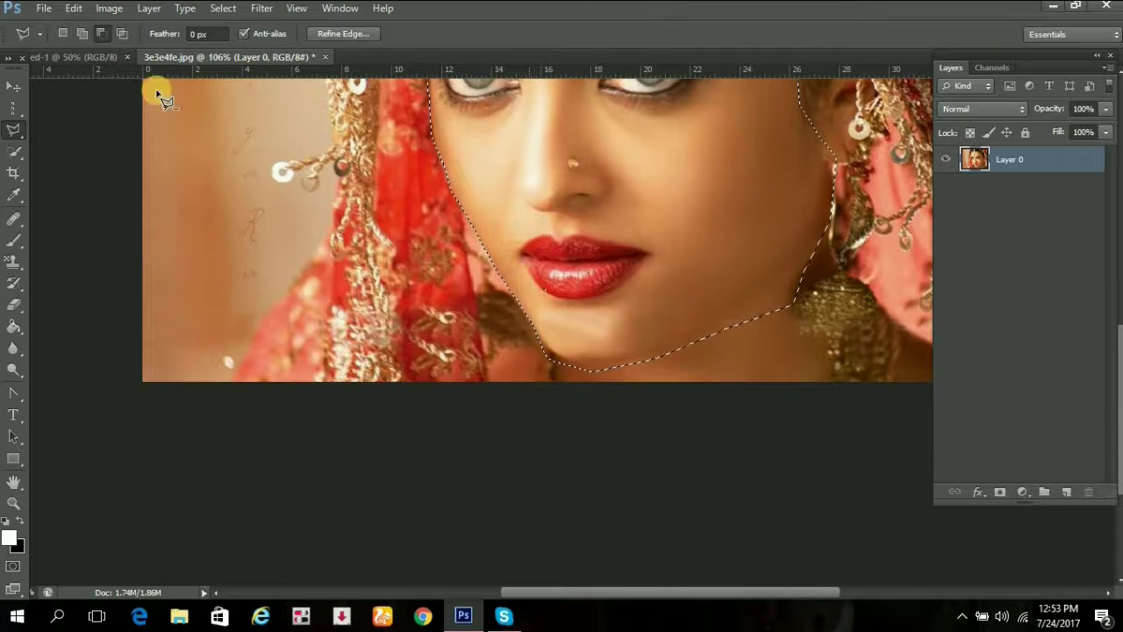
Step: Set Add to selection, start a lip outline, and cancel it with Escape
{"action": "left_click", "coordinate": [81, 34]}
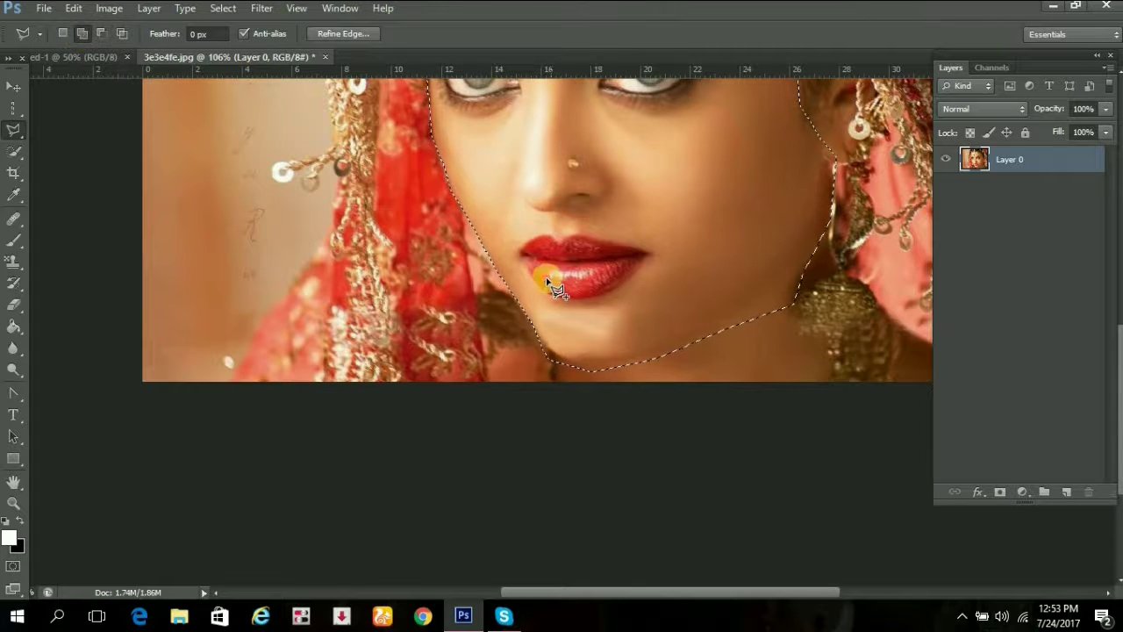
{"action": "left_click", "coordinate": [536, 274]}
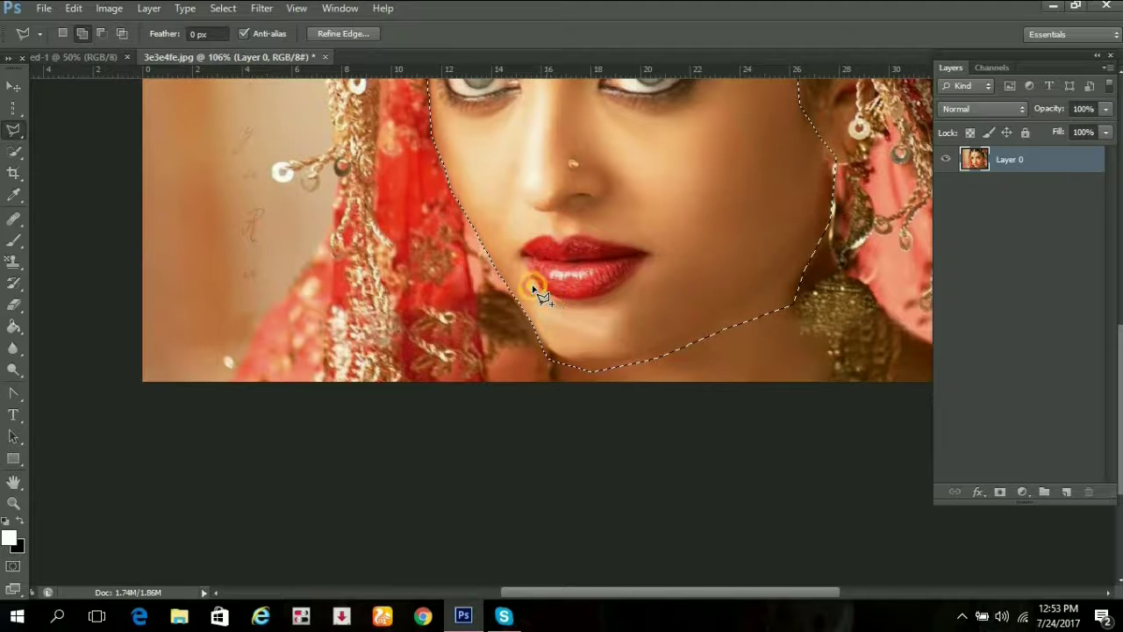
{"action": "left_click", "coordinate": [577, 250]}
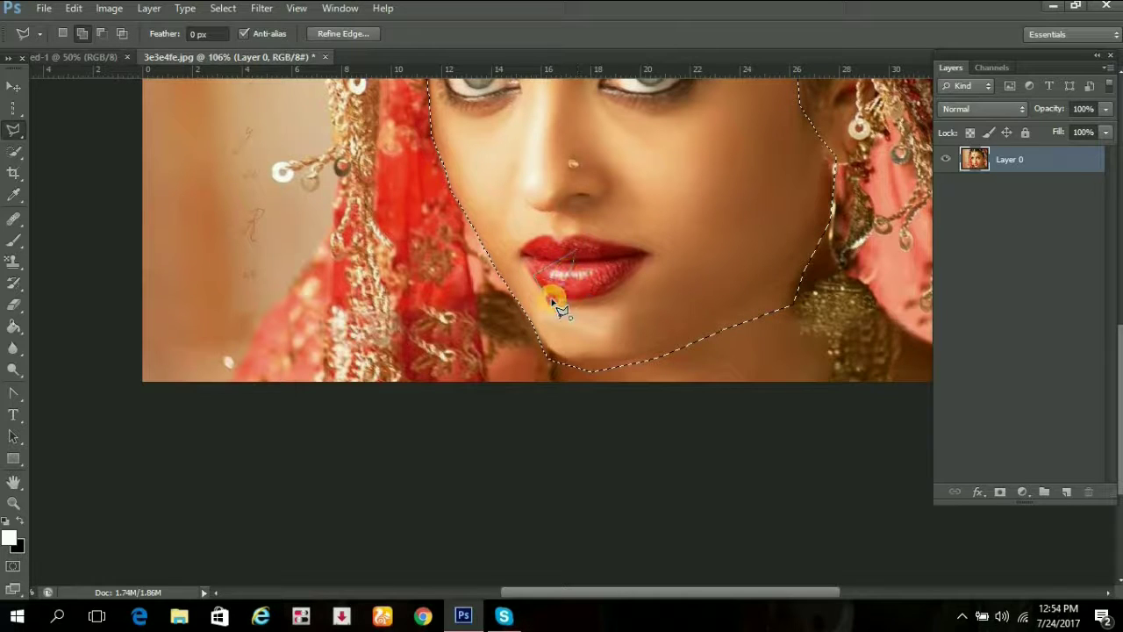
{"action": "key", "text": "Escape"}
{"action": "left_click", "coordinate": [528, 258]}
{"action": "left_click", "coordinate": [529, 290]}
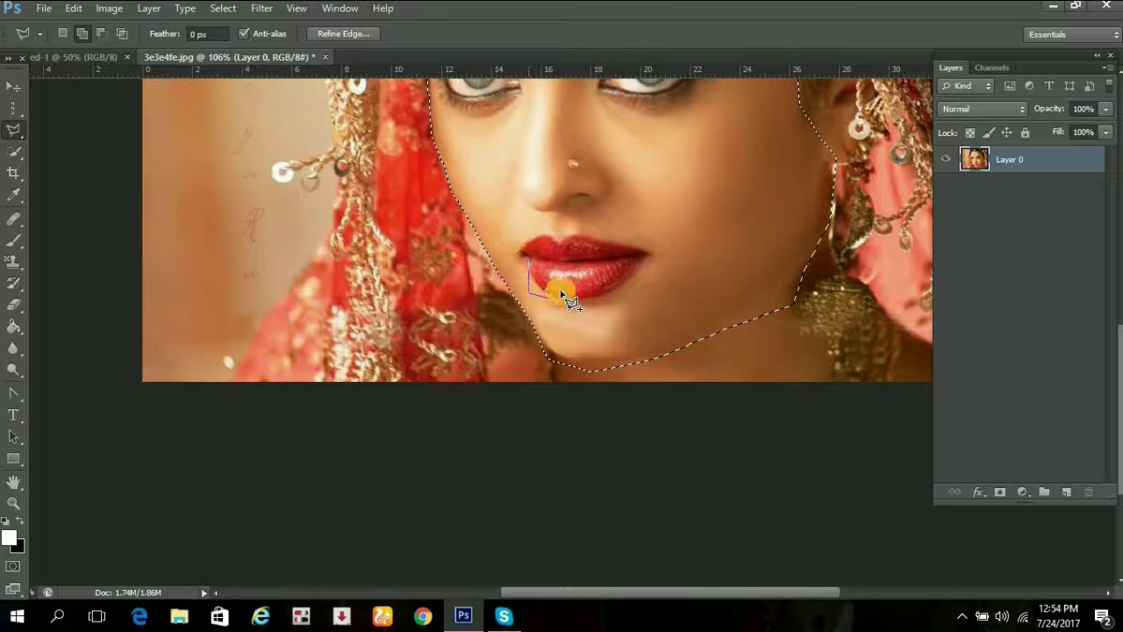
{"action": "key", "text": "Escape"}
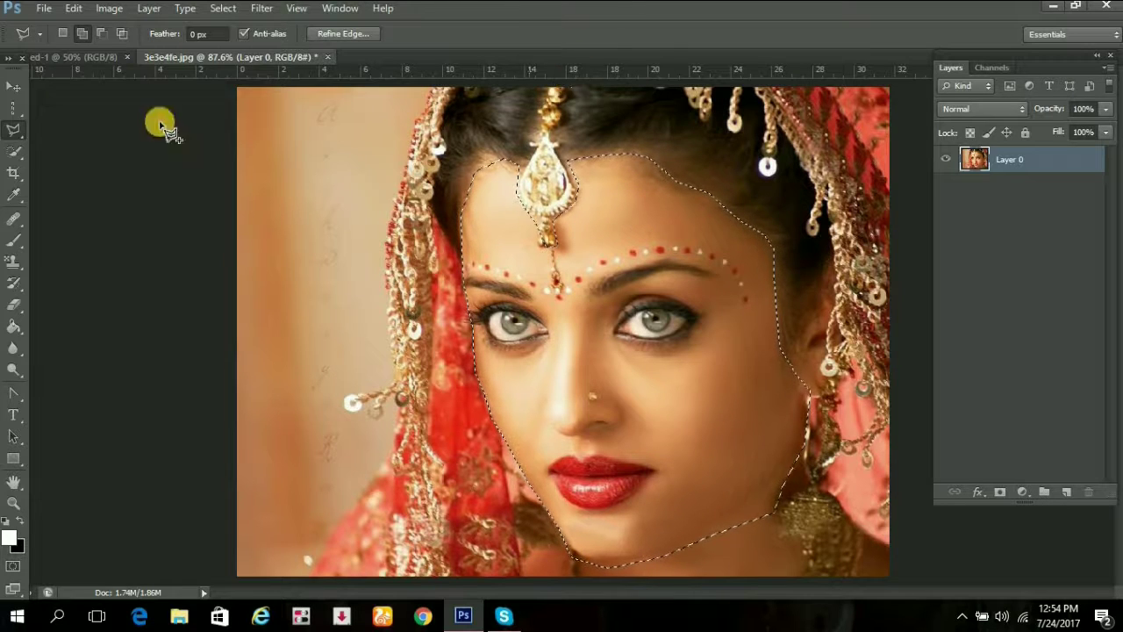
{"action": "left_click", "coordinate": [14, 88]}
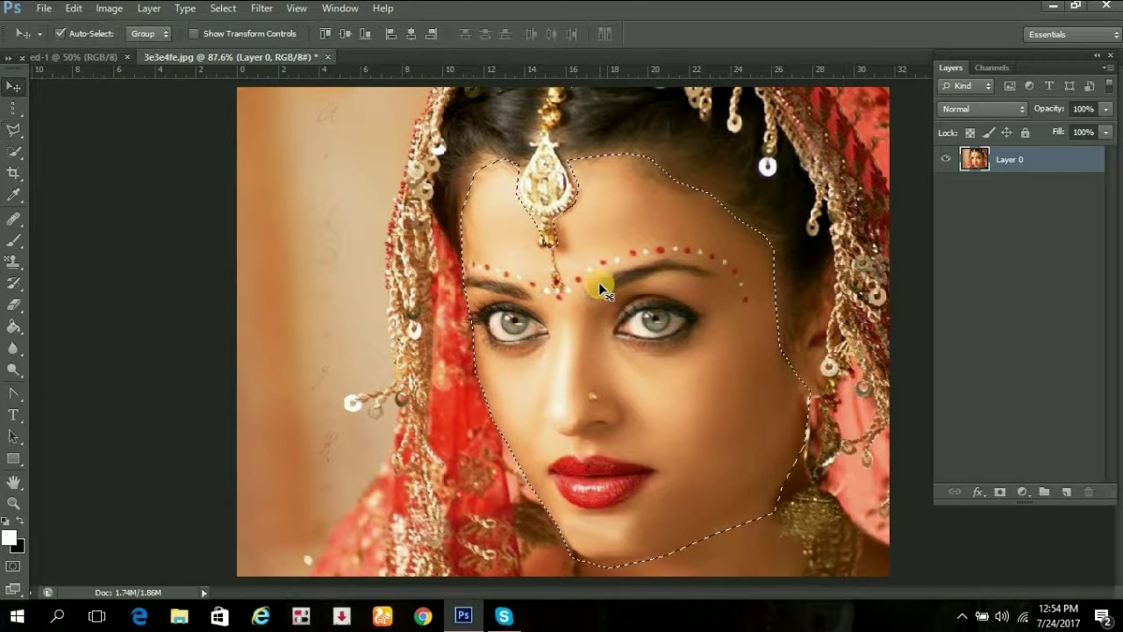
{"action": "mouse_move", "coordinate": [537, 287]}
{"action": "left_mouse_down"}
{"action": "mouse_move", "coordinate": [392, 301]}
{"action": "mouse_move", "coordinate": [601, 294]}
{"action": "left_mouse_up"}
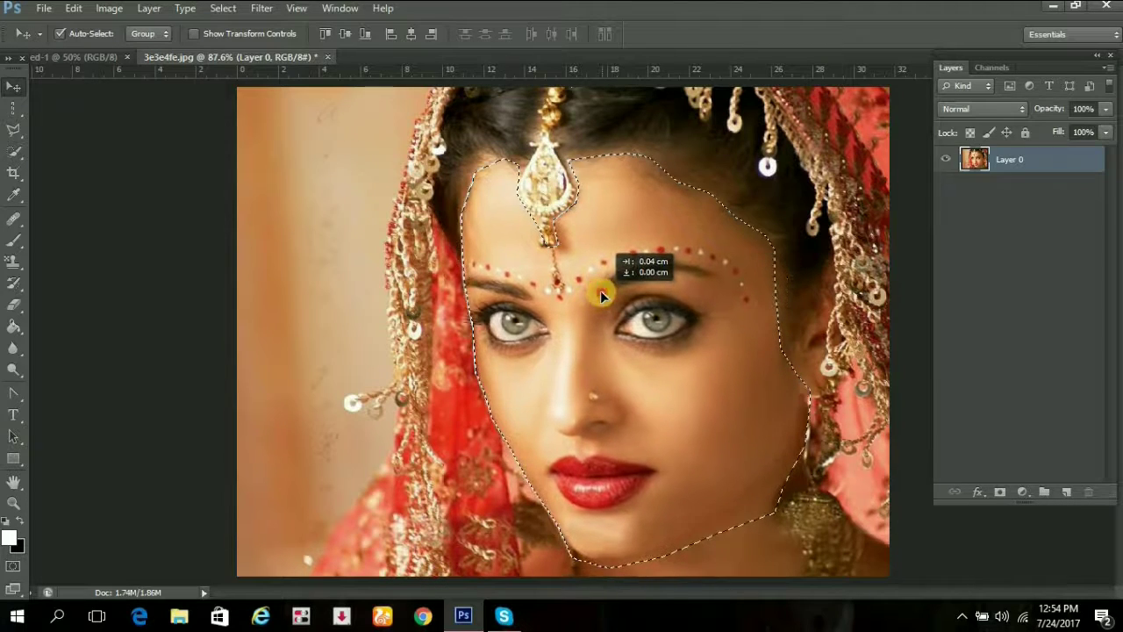
{"action": "mouse_move", "coordinate": [601, 294]}
{"action": "left_mouse_down"}
{"action": "mouse_move", "coordinate": [464, 304]}
{"action": "mouse_move", "coordinate": [456, 281]}
{"action": "mouse_move", "coordinate": [401, 351]}
{"action": "mouse_move", "coordinate": [556, 313]}
{"action": "mouse_move", "coordinate": [600, 288]}
{"action": "left_mouse_up"}
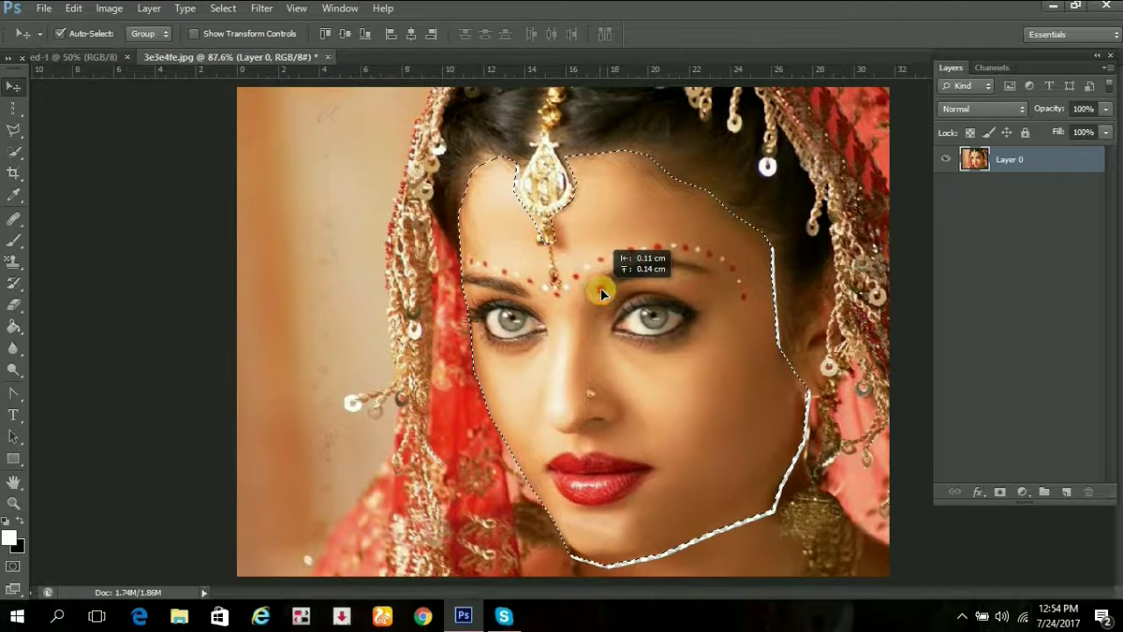
{"action": "left_click_drag", "start_coordinate": [13, 129], "coordinate": [115, 147]}
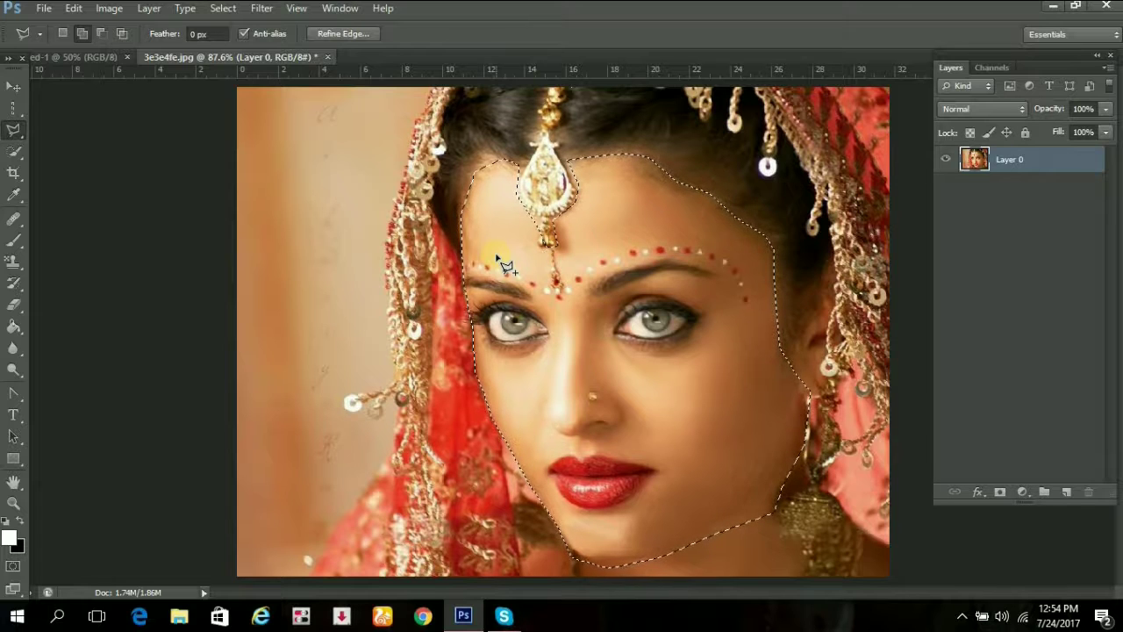
Step: Clear the face selection and pick the Magnetic Lasso (width 10 px, contrast 10%, frequency 57)
{"action": "key", "text": "ctrl+d"}
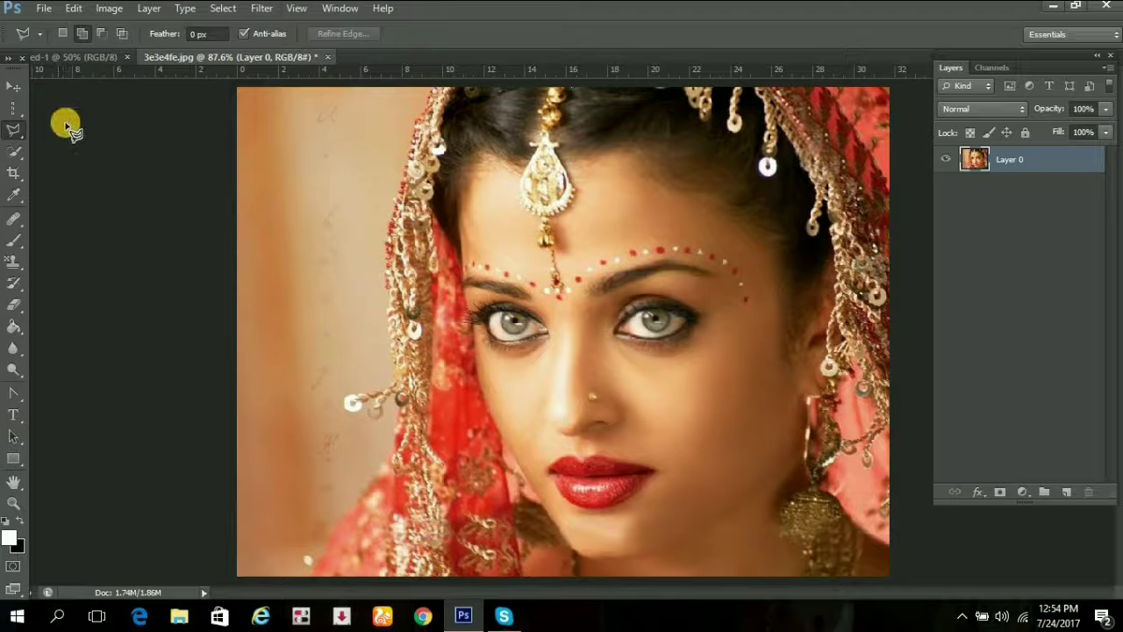
{"action": "left_click", "coordinate": [14, 130]}
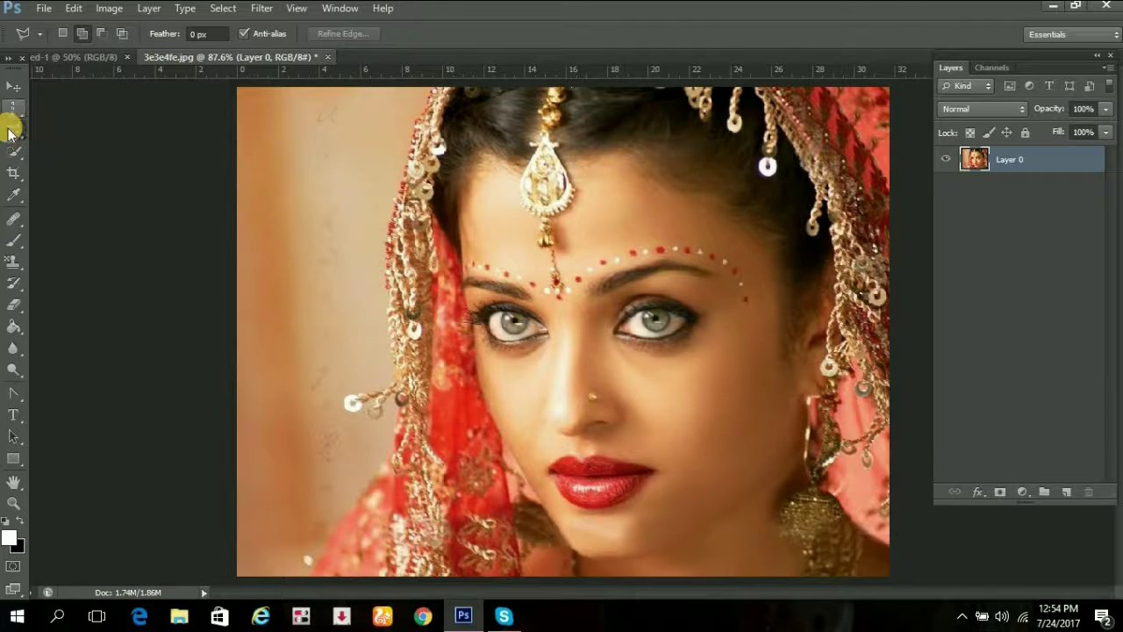
{"action": "left_click_drag", "start_coordinate": [8, 130], "coordinate": [90, 149]}
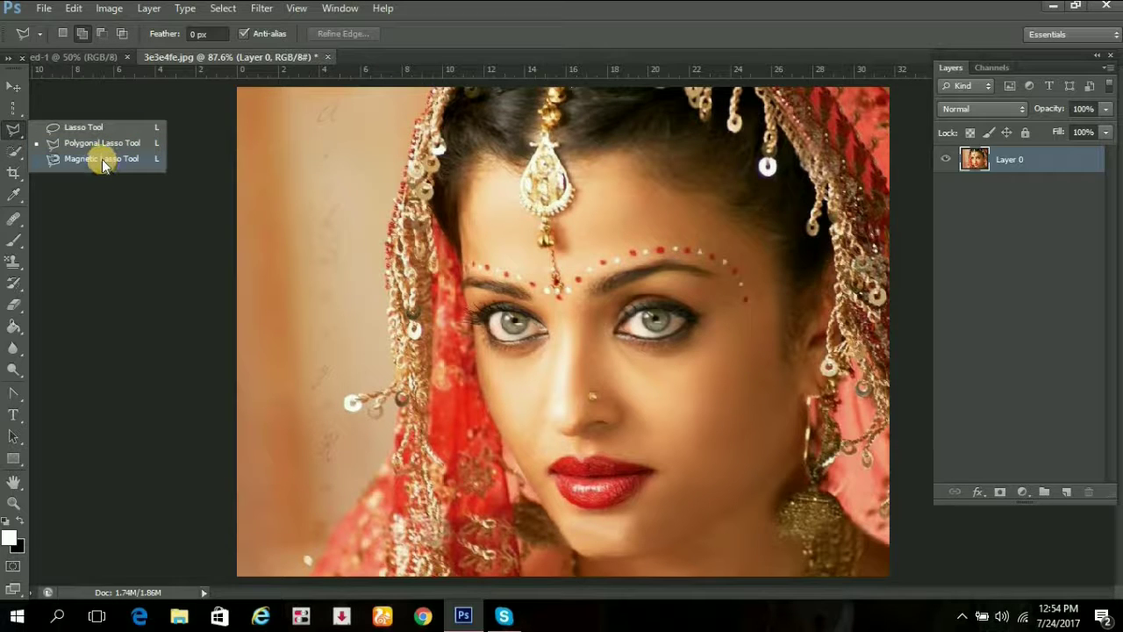
{"action": "left_click", "coordinate": [101, 159]}
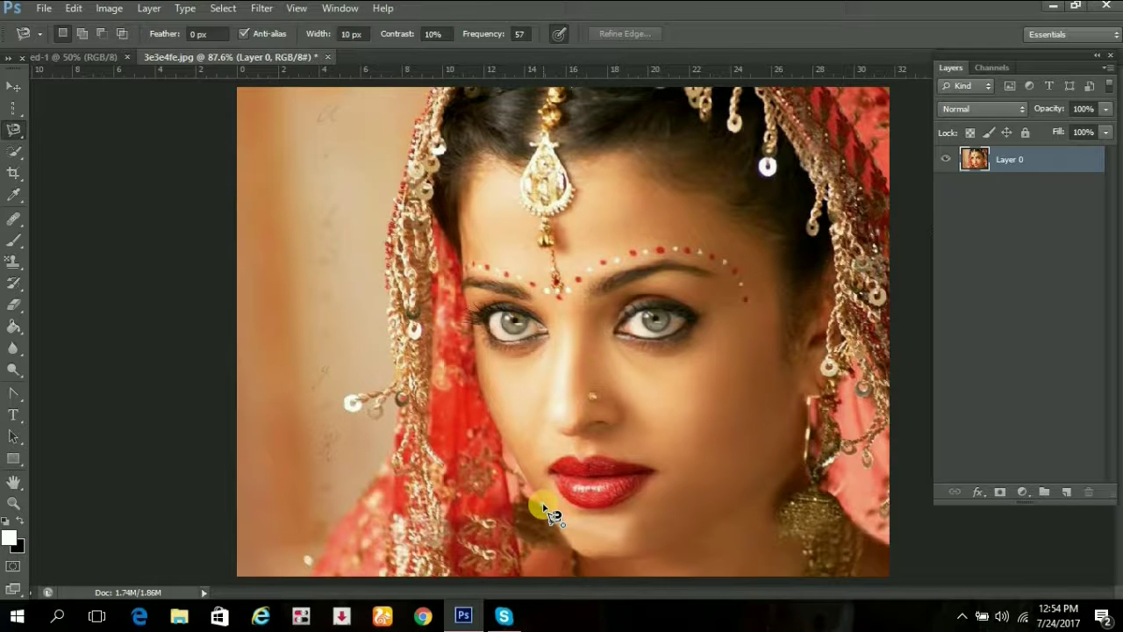
Step: Trace the face edge with the Magnetic Lasso from the cheek and close it at the start point
{"action": "left_click", "coordinate": [541, 508]}
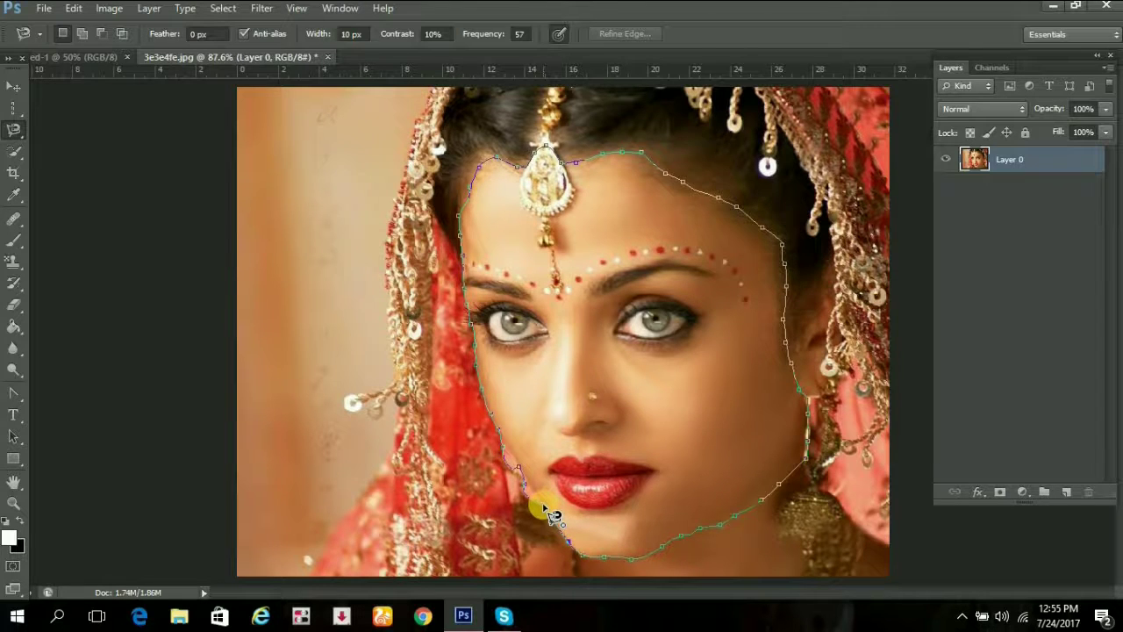
{"action": "left_click", "coordinate": [549, 514]}
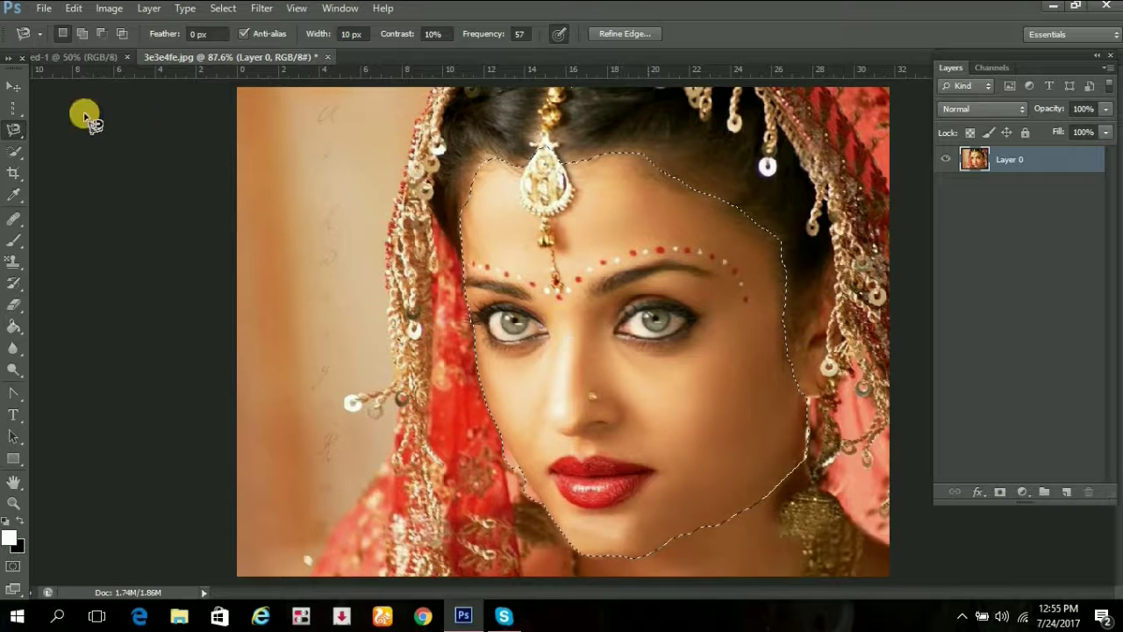
Step: Try the Polygonal and Magnetic Lasso variants, then the Rectangular Marquee
{"action": "right_click", "coordinate": [14, 129]}
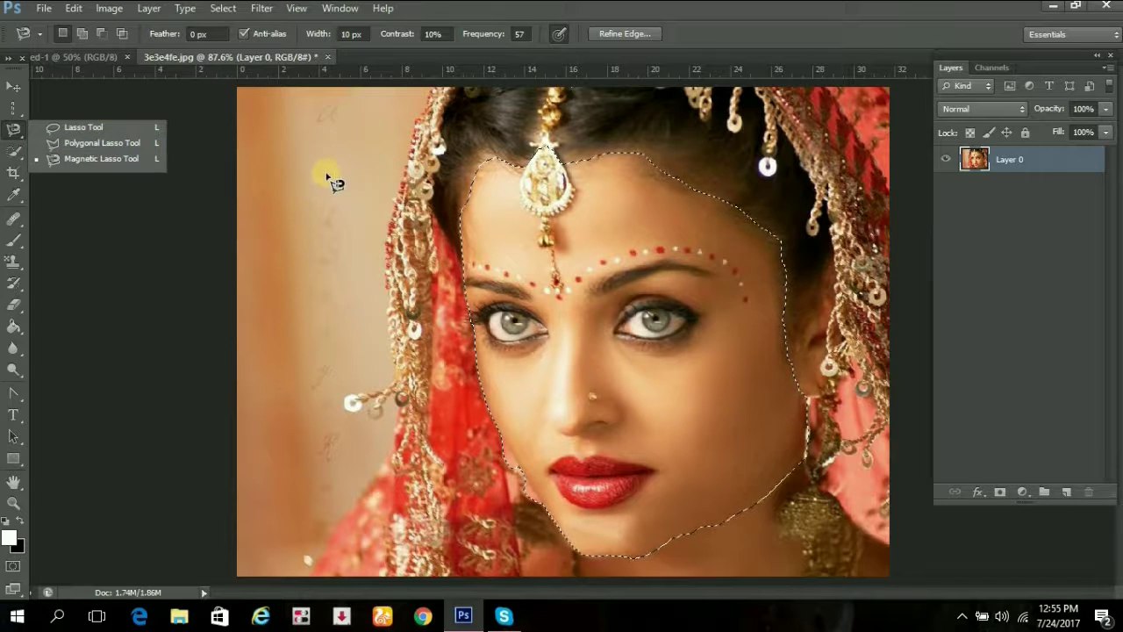
{"action": "left_click", "coordinate": [115, 142]}
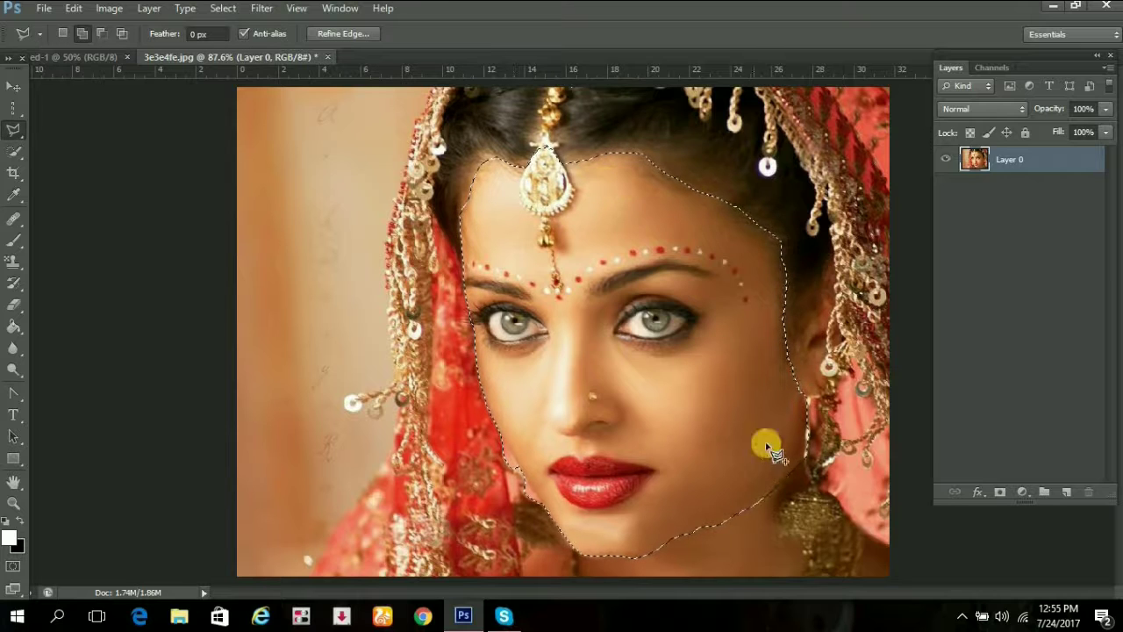
{"action": "right_click", "coordinate": [14, 129]}
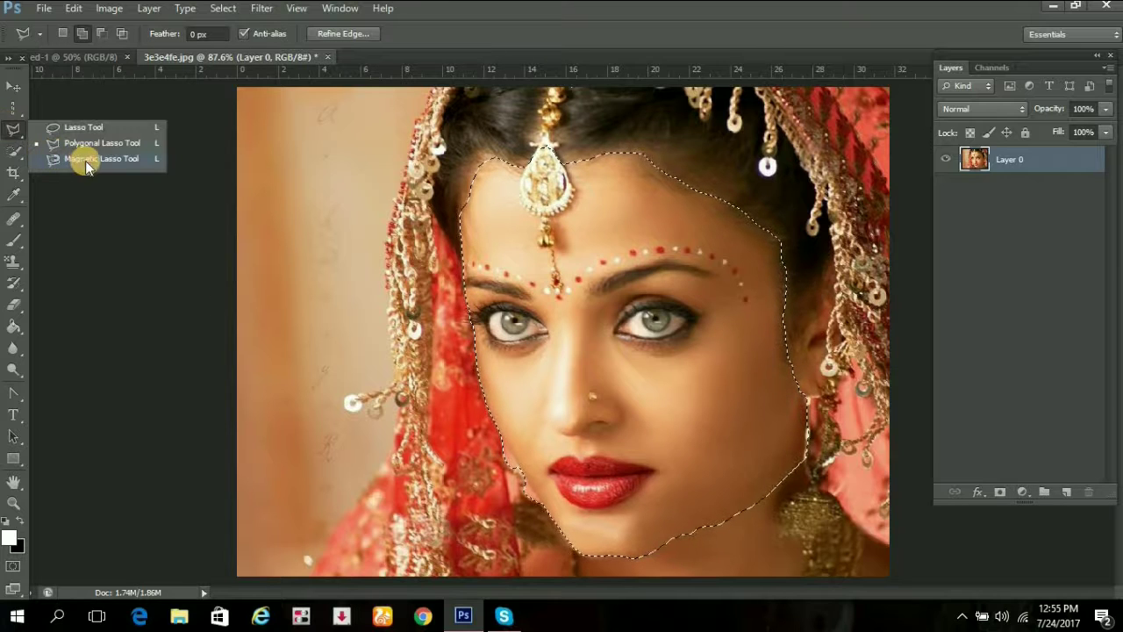
{"action": "left_click", "coordinate": [85, 161]}
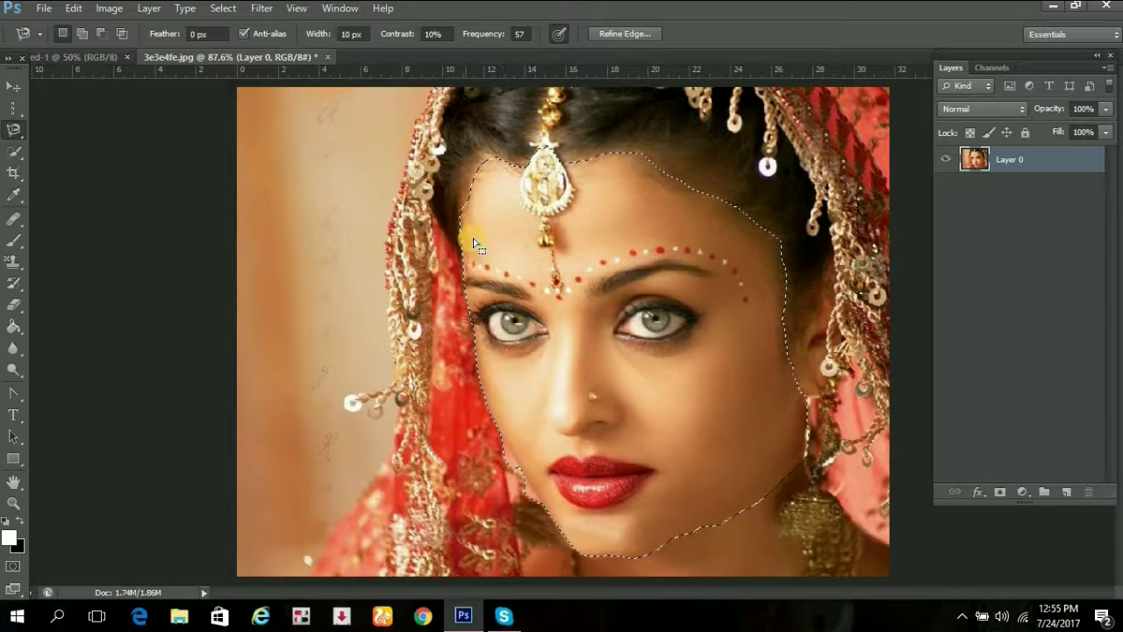
{"action": "left_click", "coordinate": [10, 106]}
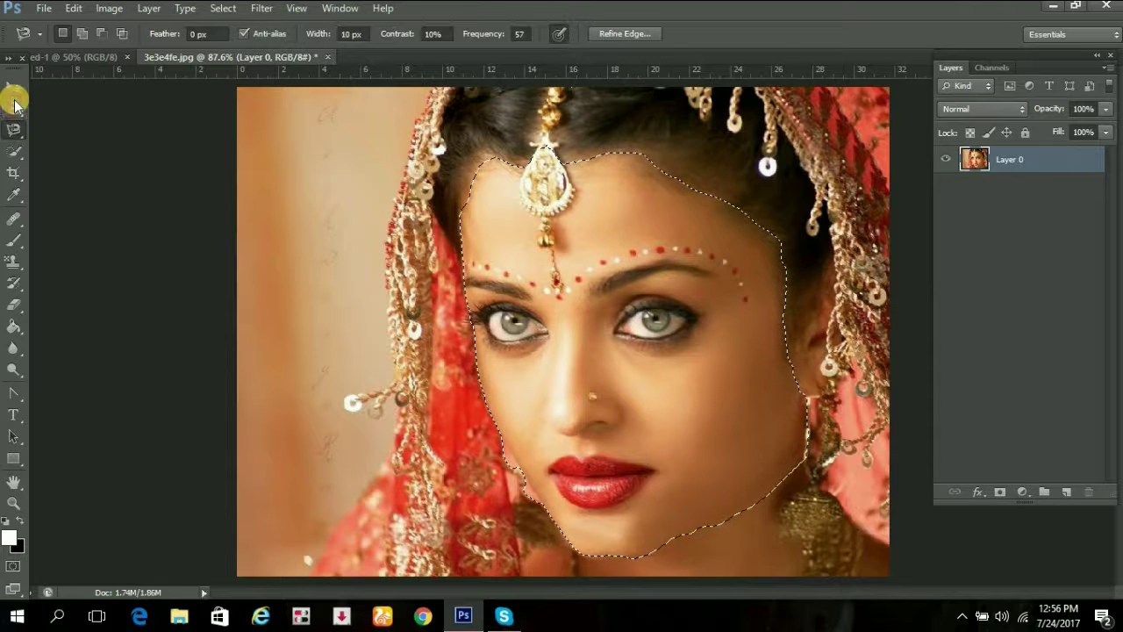
{"action": "left_click", "coordinate": [13, 109]}
Step: Return to Magnetic Lasso in Add to Selection mode and deselect the face
{"action": "left_click", "coordinate": [11, 126]}
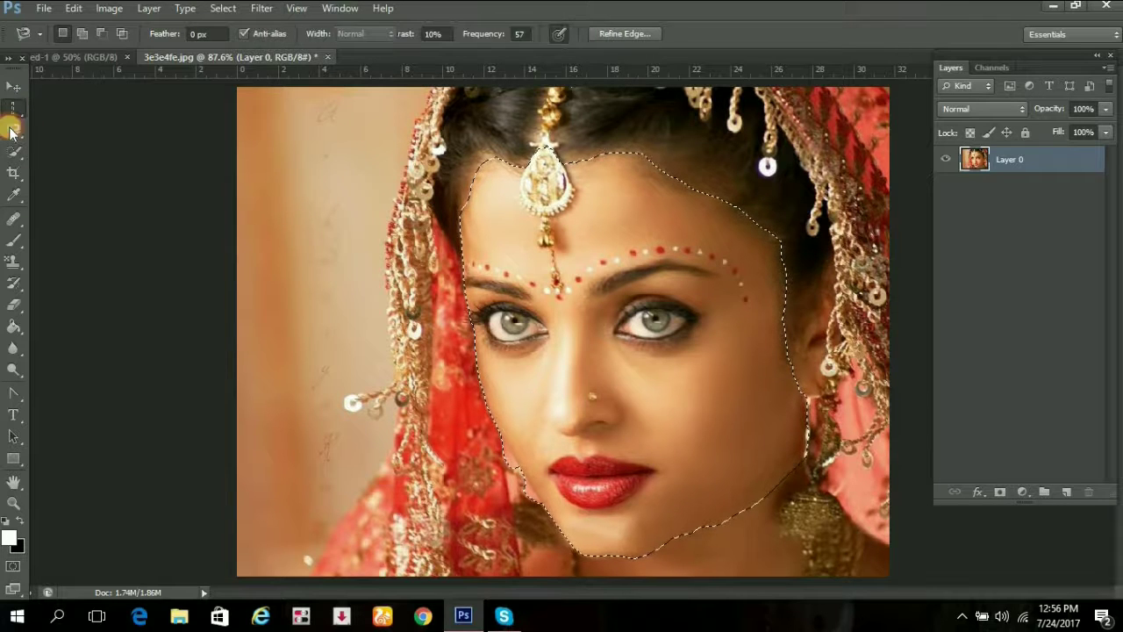
{"action": "left_click", "coordinate": [10, 126]}
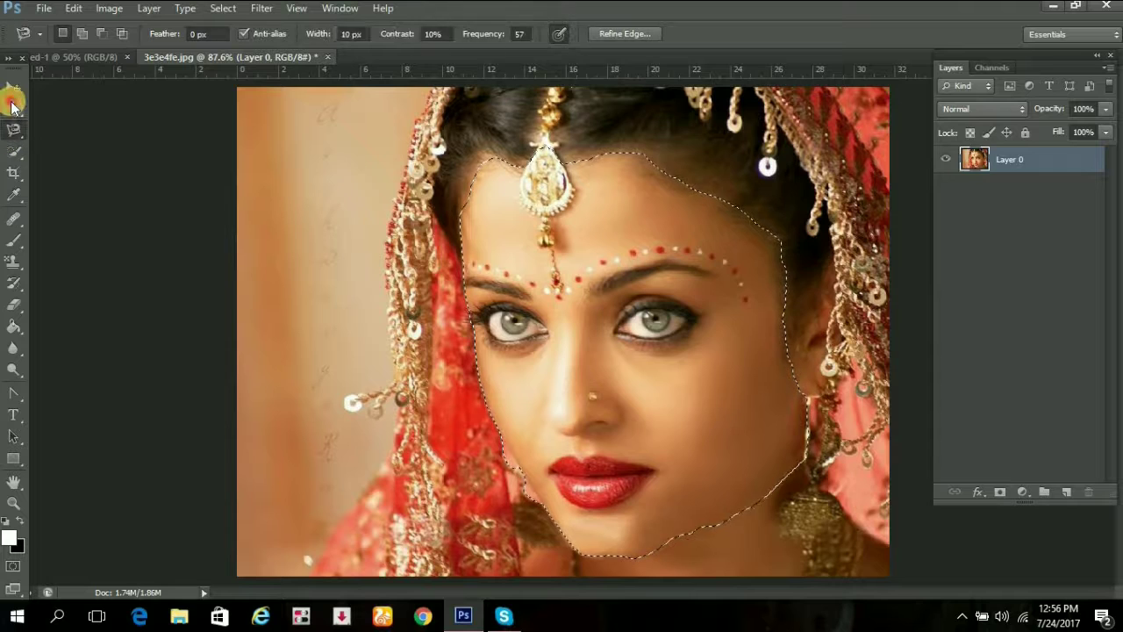
{"action": "left_click", "coordinate": [14, 130]}
{"action": "left_click", "coordinate": [13, 109]}
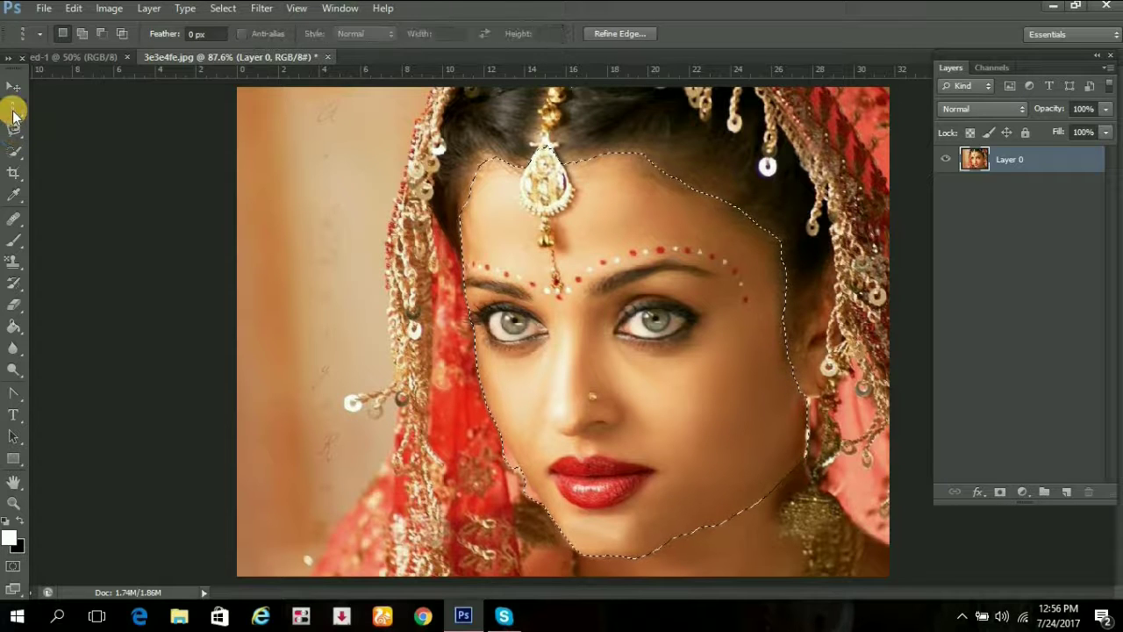
{"action": "left_click", "coordinate": [13, 129]}
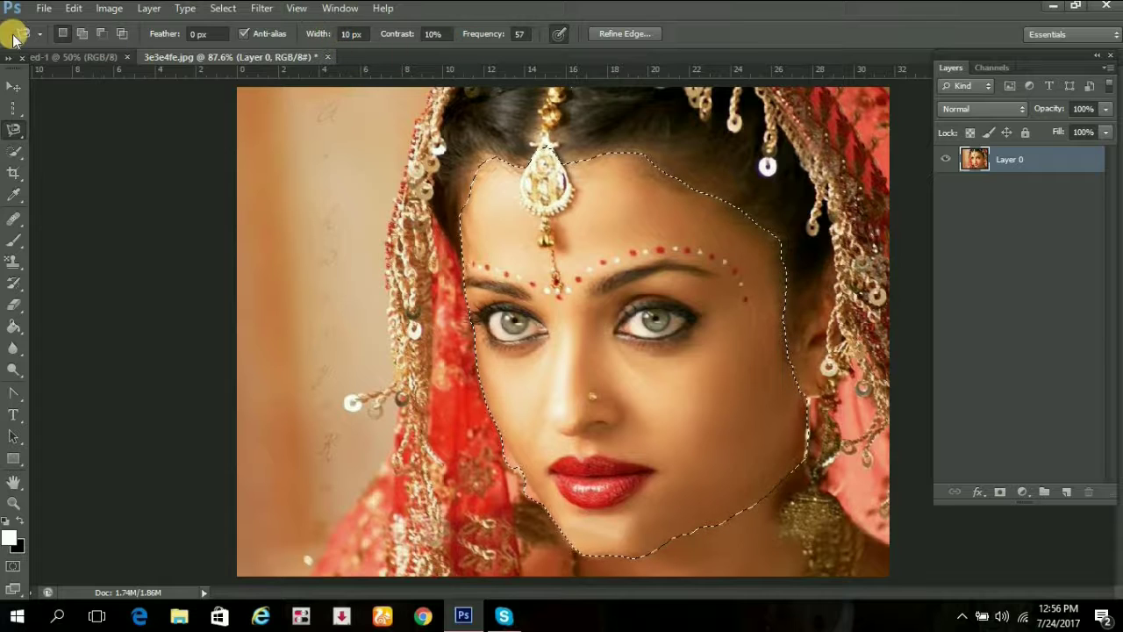
{"action": "left_click", "coordinate": [78, 34]}
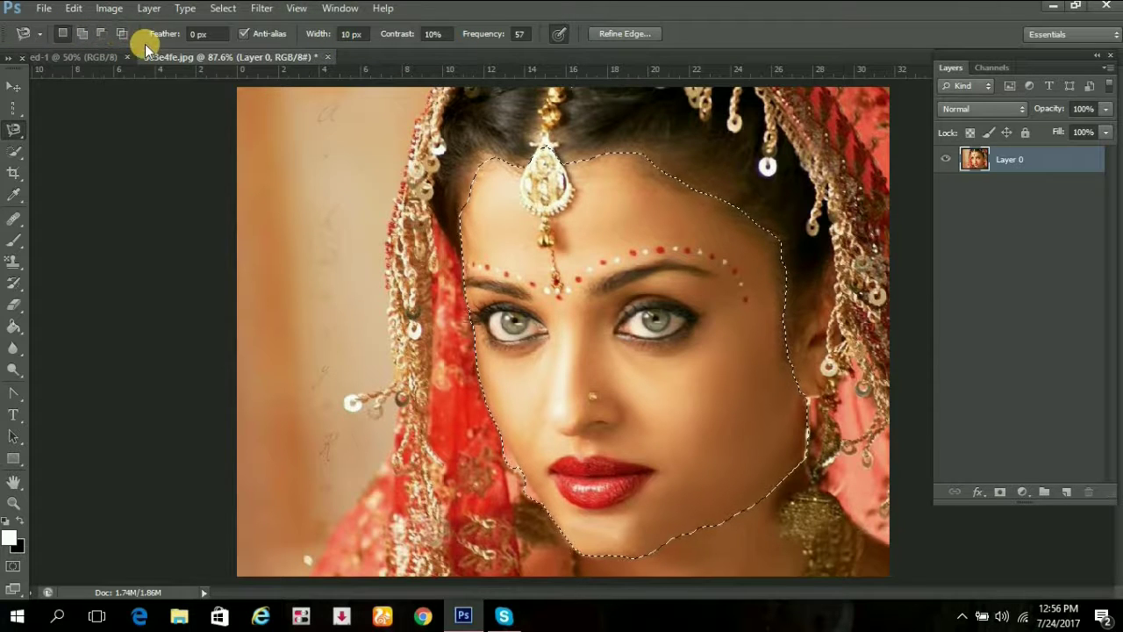
{"action": "key", "text": "ctrl+d"}
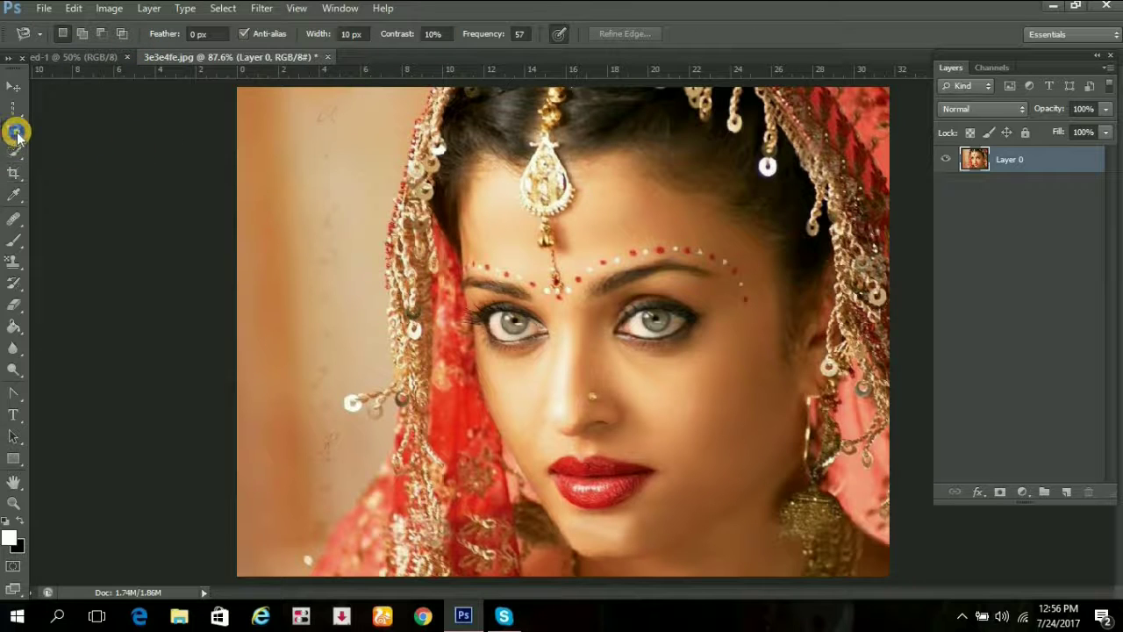
Step: With the Polygonal Lasso, outline the right-hand eye into a selection
{"action": "left_click_drag", "start_coordinate": [17, 133], "coordinate": [63, 143]}
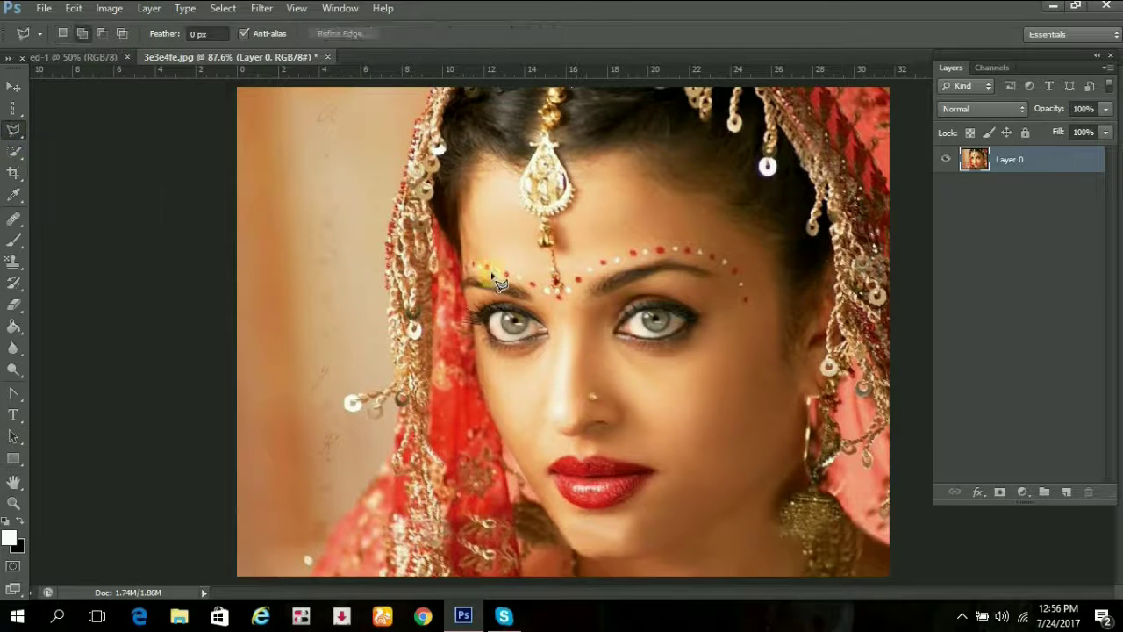
{"action": "left_click", "coordinate": [604, 324]}
{"action": "left_click", "coordinate": [628, 296]}
{"action": "left_click", "coordinate": [663, 290]}
{"action": "left_click", "coordinate": [694, 298]}
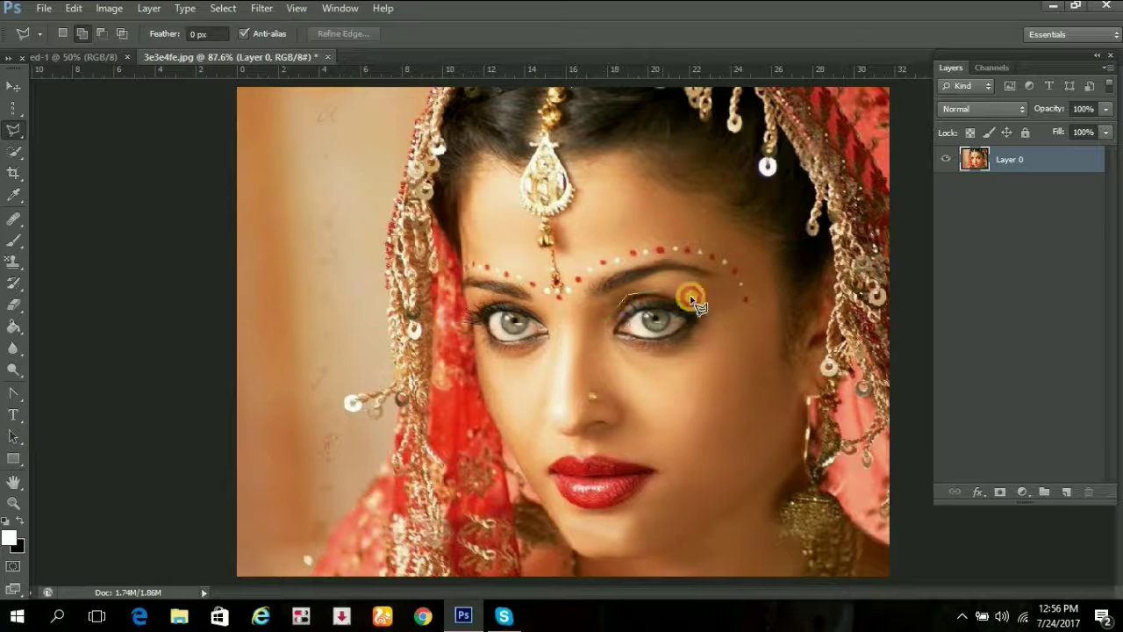
{"action": "left_click", "coordinate": [674, 356]}
{"action": "left_click", "coordinate": [624, 356]}
{"action": "left_click", "coordinate": [602, 342]}
{"action": "double_click", "coordinate": [615, 321]}
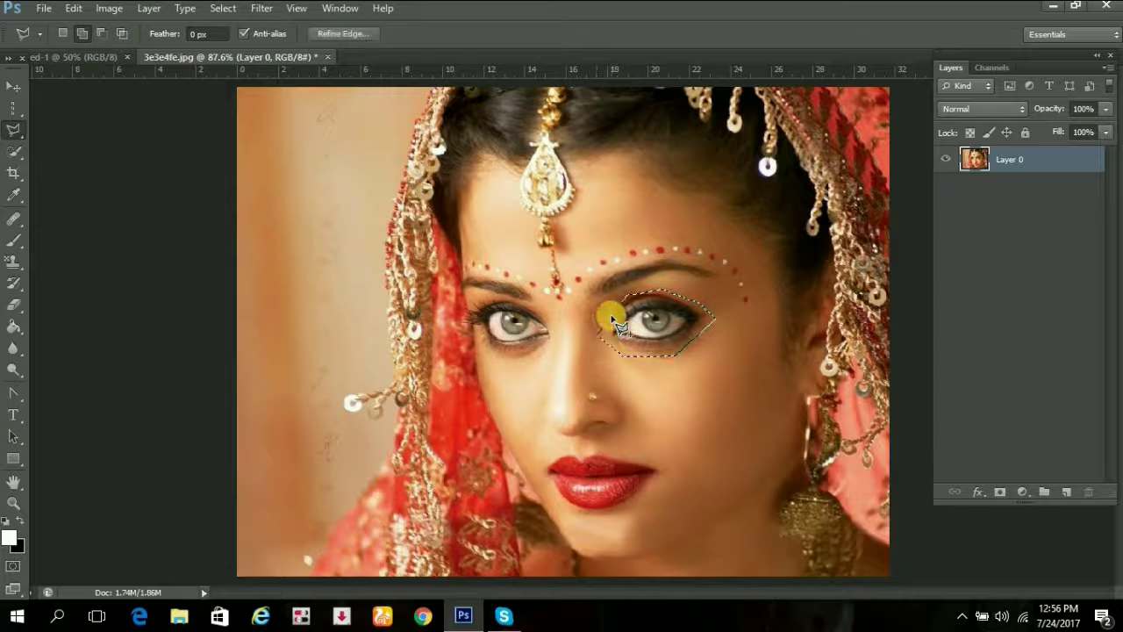
Step: In New Selection mode, outline the left-hand eye, replacing the previous selection
{"action": "left_click", "coordinate": [65, 32]}
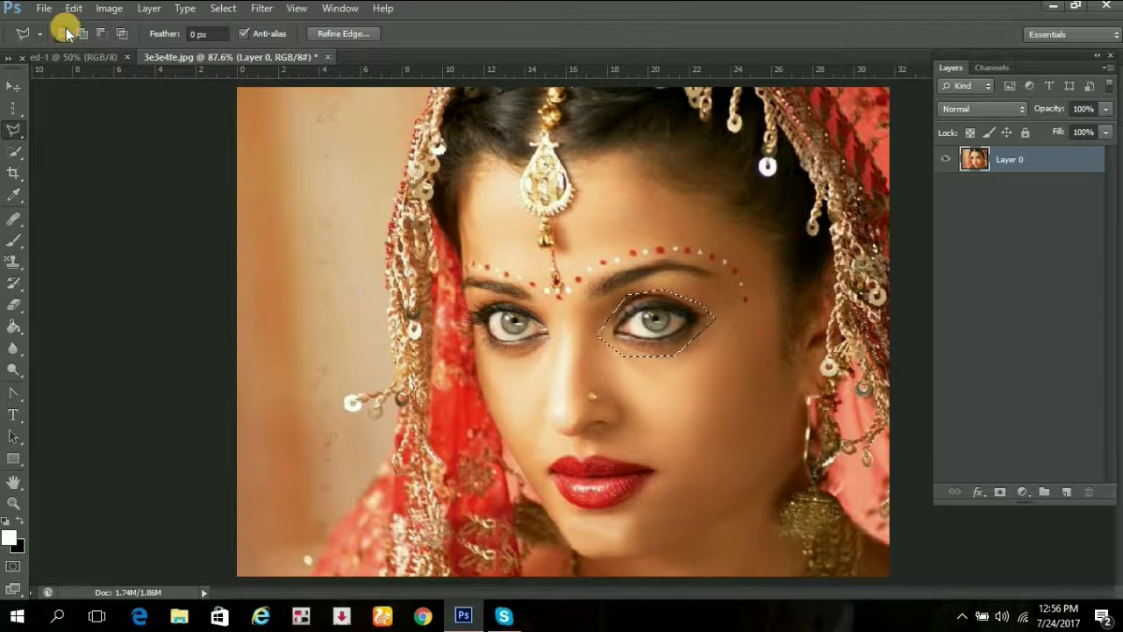
{"action": "left_click", "coordinate": [556, 349]}
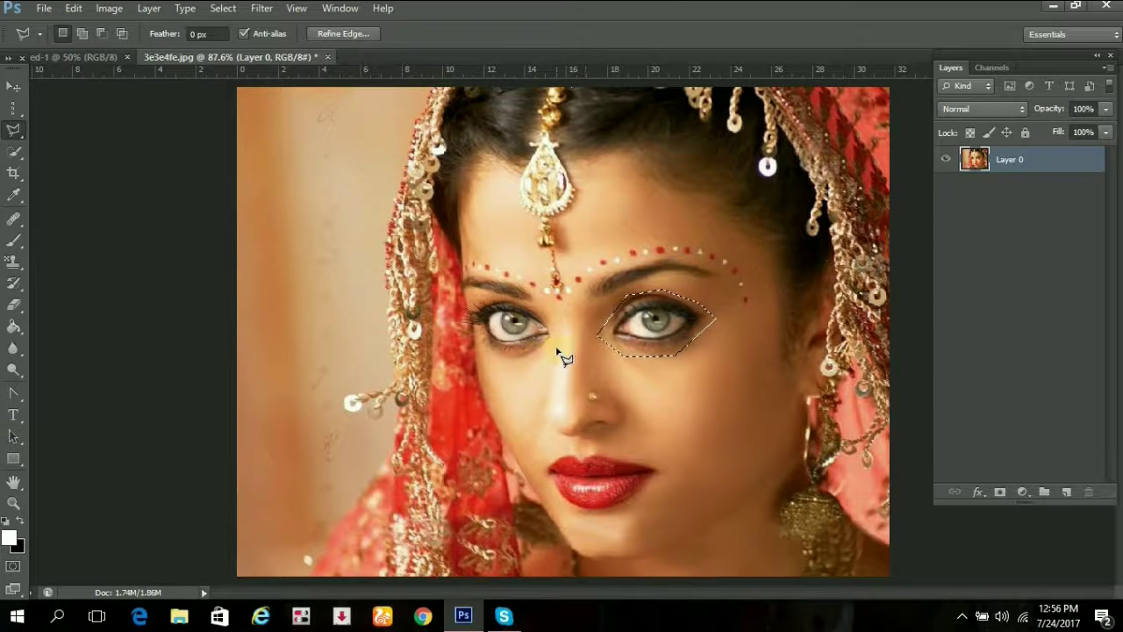
{"action": "left_click", "coordinate": [506, 360]}
{"action": "left_click", "coordinate": [447, 327]}
{"action": "left_click", "coordinate": [463, 303]}
{"action": "left_click", "coordinate": [500, 293]}
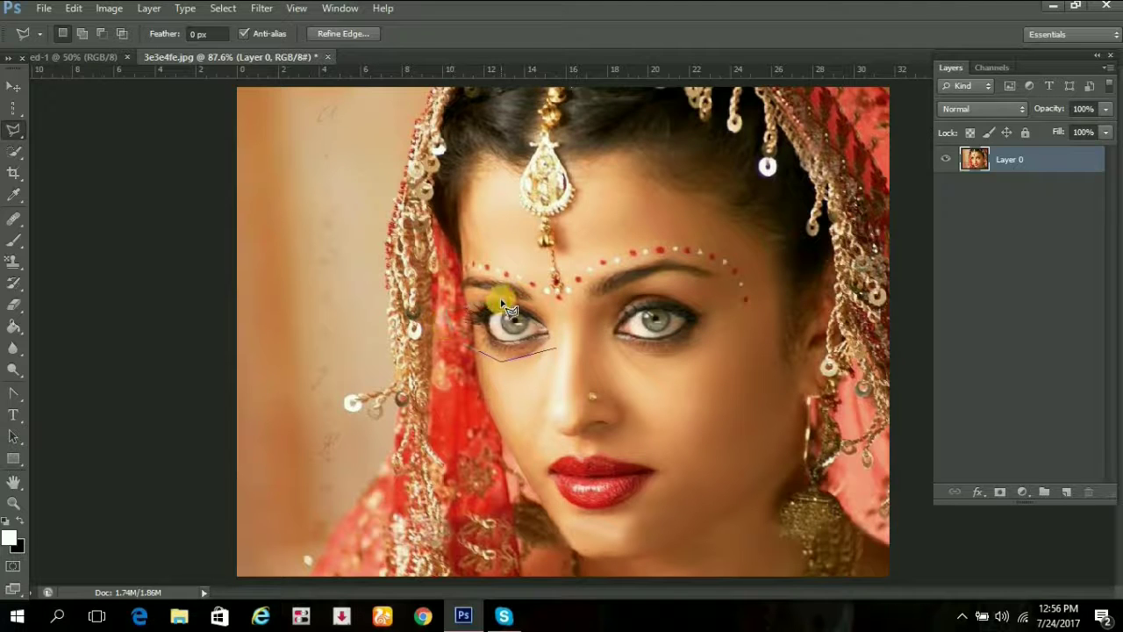
{"action": "left_click", "coordinate": [572, 317]}
{"action": "double_click", "coordinate": [558, 349]}
Step: In Add to Selection mode, outline the right-hand eye to add it
{"action": "left_click", "coordinate": [81, 33]}
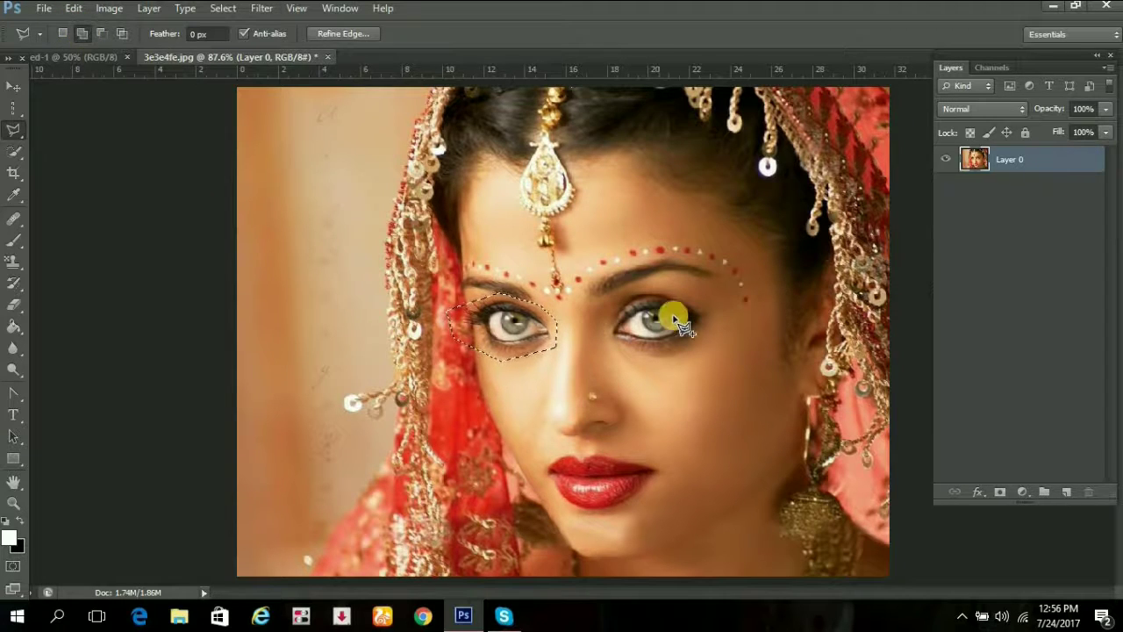
{"action": "left_click", "coordinate": [602, 318]}
{"action": "left_click", "coordinate": [625, 292]}
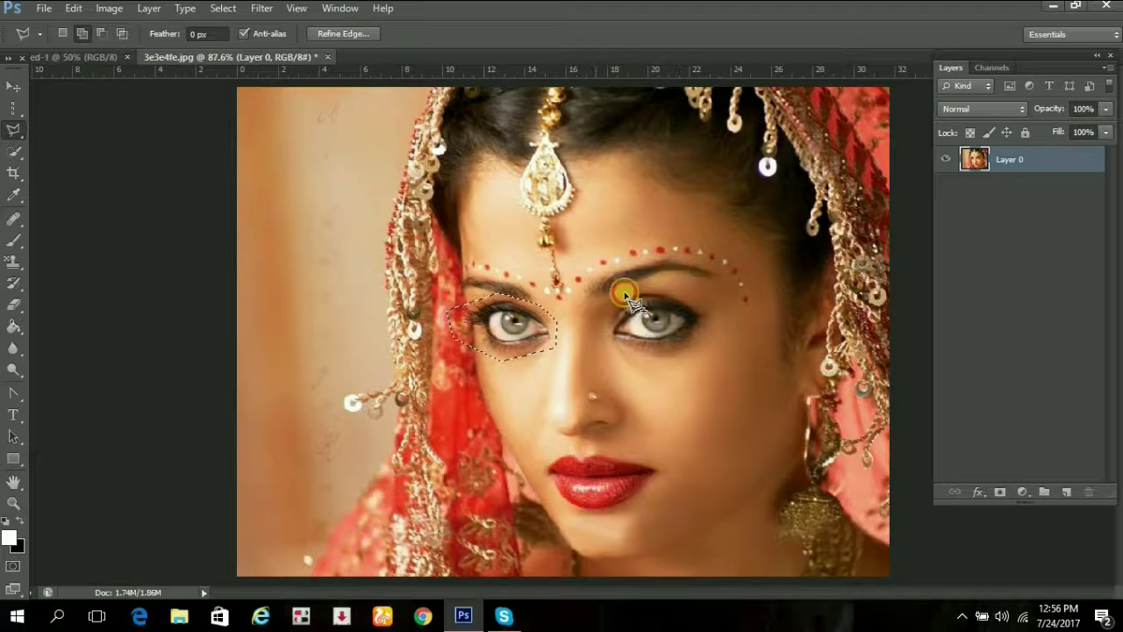
{"action": "left_click", "coordinate": [713, 308]}
{"action": "left_click", "coordinate": [706, 334]}
{"action": "left_click", "coordinate": [663, 359]}
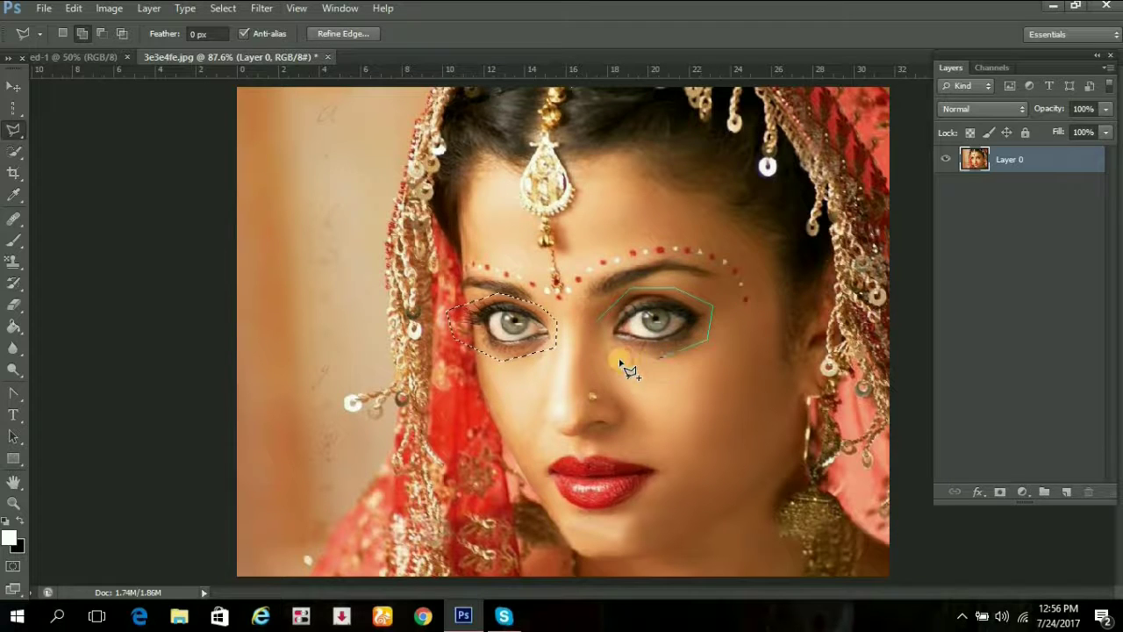
{"action": "left_click", "coordinate": [605, 320]}
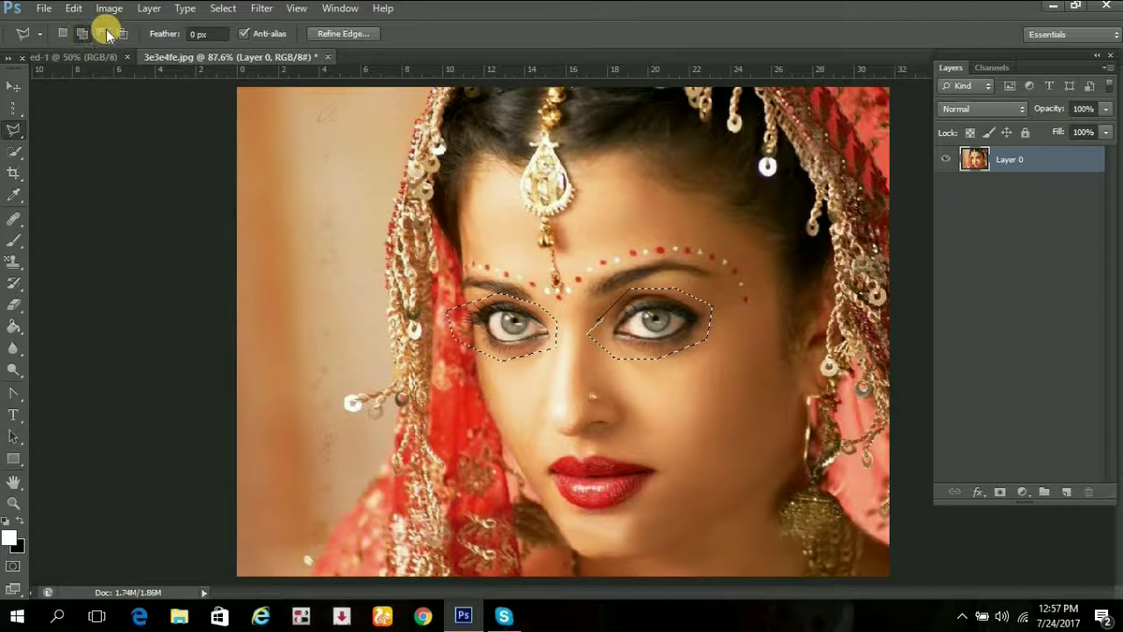
Step: In Subtract mode, outline the right-hand eye to remove it from the selection
{"action": "left_click", "coordinate": [102, 32]}
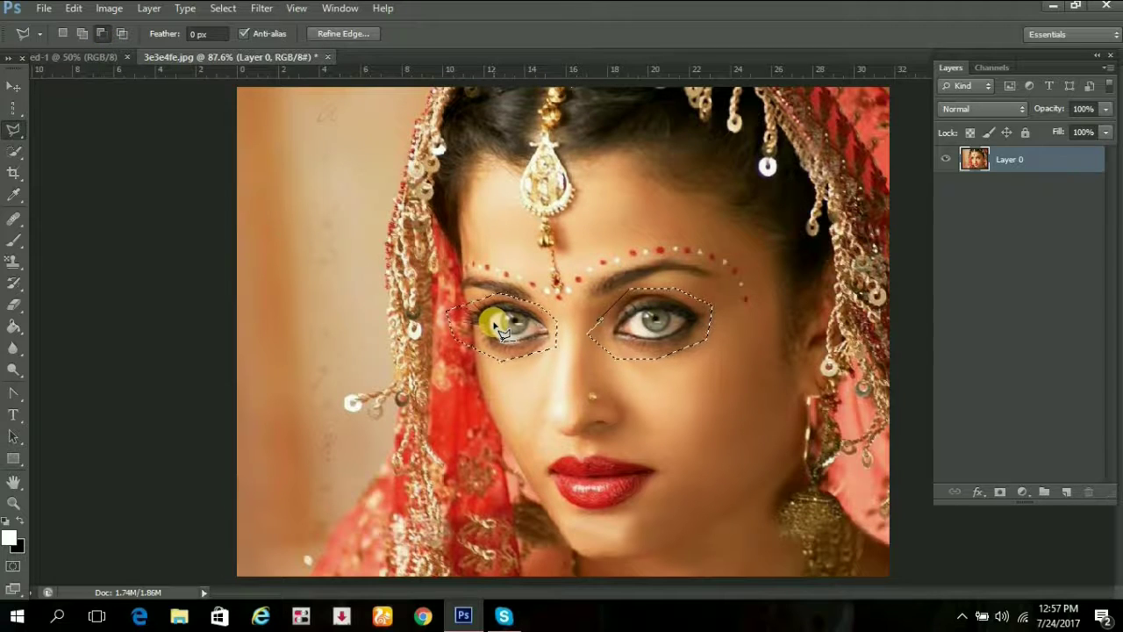
{"action": "left_click", "coordinate": [594, 287]}
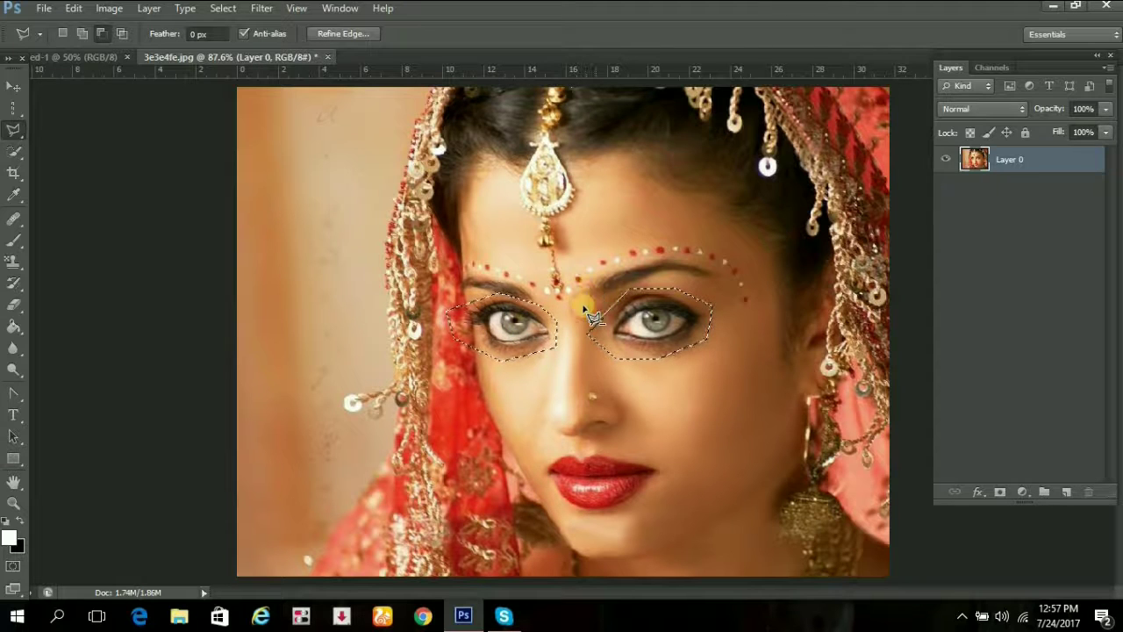
{"action": "left_click", "coordinate": [629, 376]}
{"action": "left_click", "coordinate": [720, 375]}
{"action": "left_click", "coordinate": [734, 294]}
{"action": "left_click", "coordinate": [665, 276]}
{"action": "left_click", "coordinate": [590, 293]}
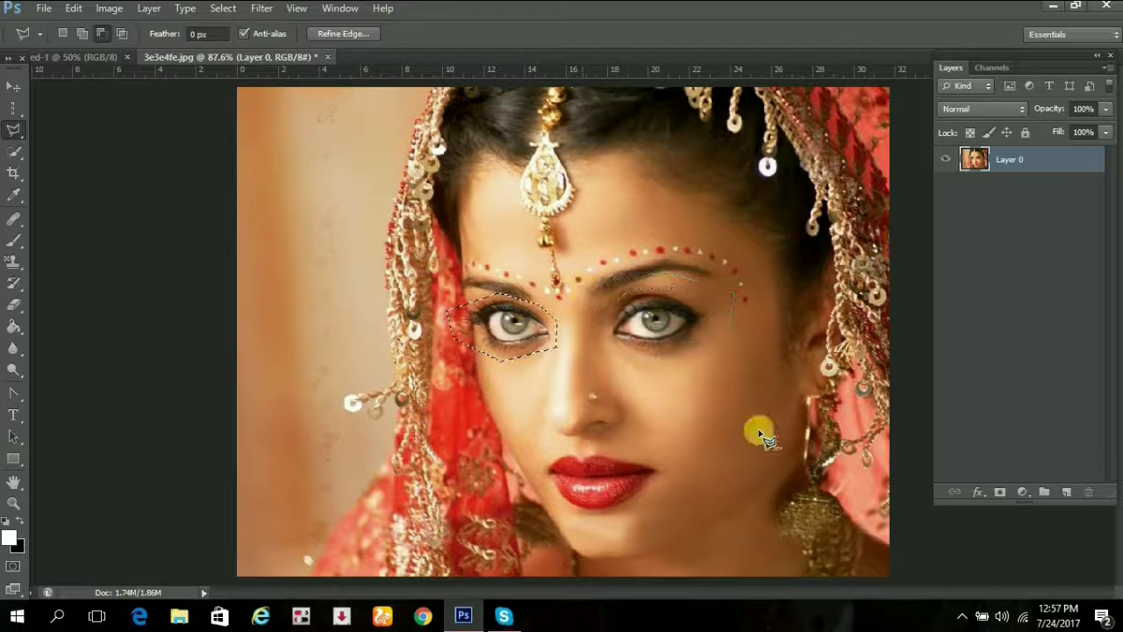
Step: Outline the left eye's outer edge to trim it from the selection
{"action": "left_click", "coordinate": [551, 298]}
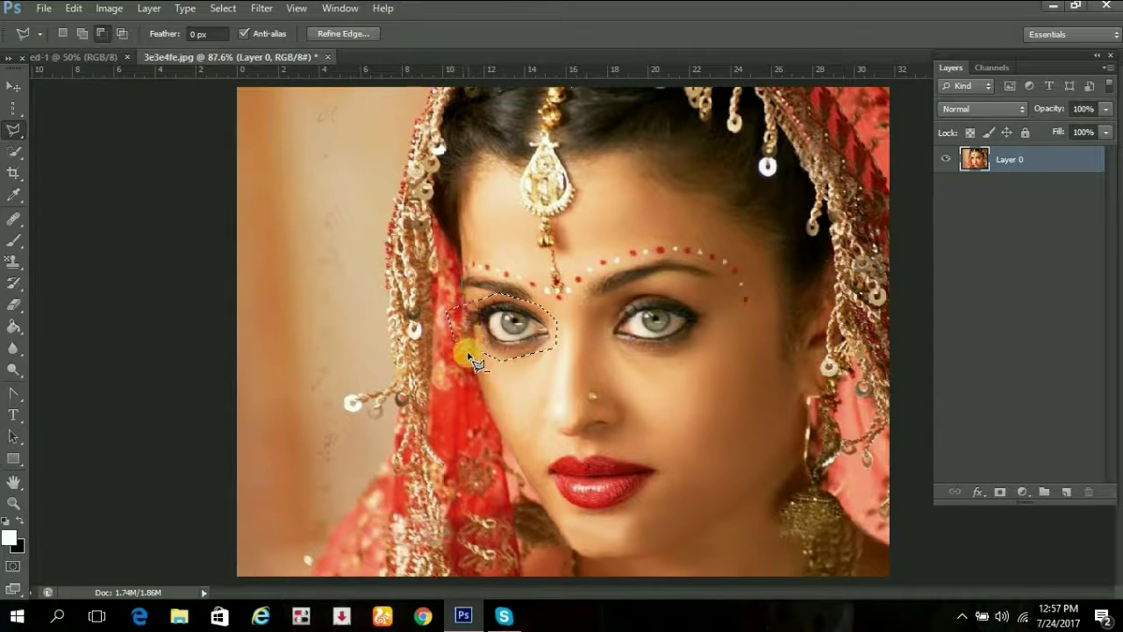
{"action": "left_click", "coordinate": [430, 356]}
{"action": "left_click", "coordinate": [429, 299]}
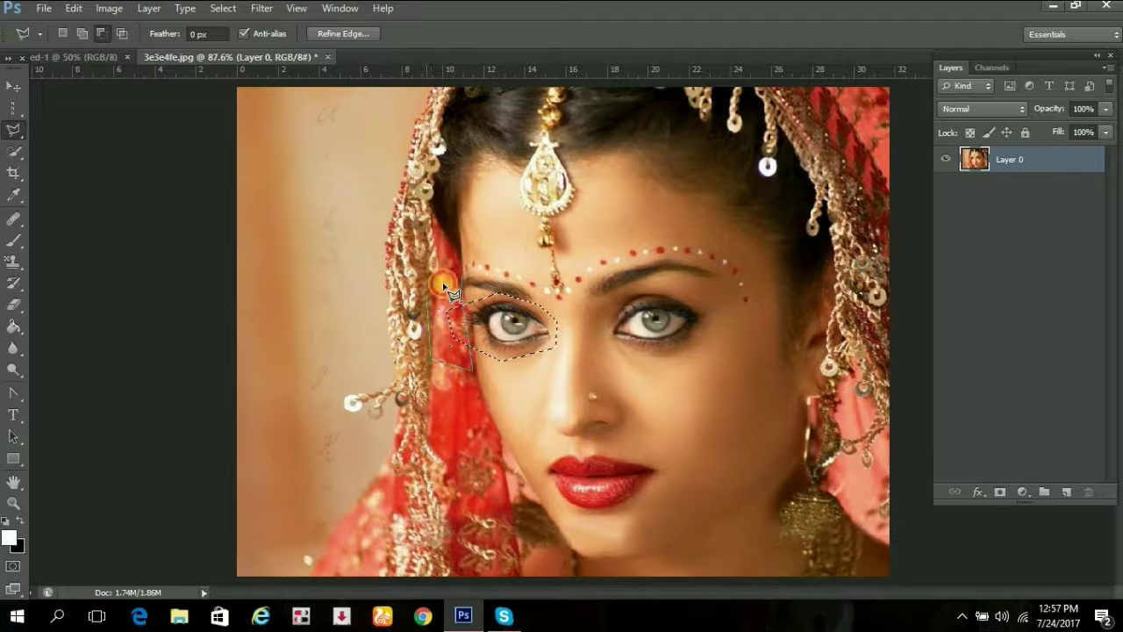
{"action": "left_click", "coordinate": [468, 274]}
{"action": "double_click", "coordinate": [462, 279]}
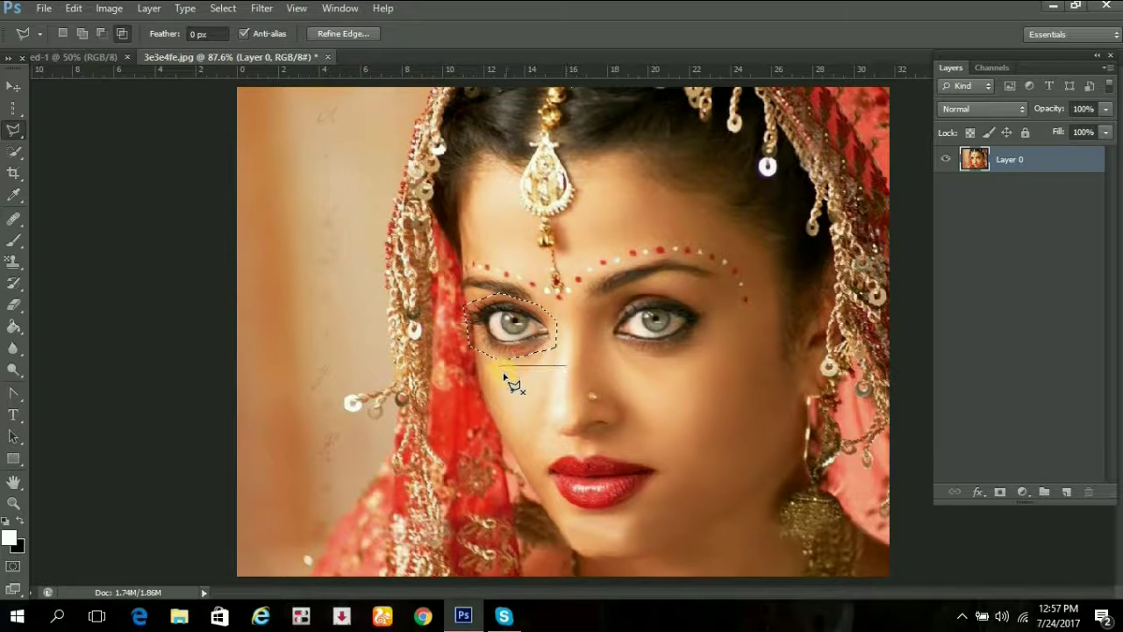
Step: Cancel a partial outline, draw a small triangle near the left eye, then deselect
{"action": "left_click", "coordinate": [578, 272]}
{"action": "left_click", "coordinate": [578, 331]}
{"action": "key", "text": "Escape"}
{"action": "left_click", "coordinate": [567, 367]}
{"action": "left_click", "coordinate": [555, 279]}
{"action": "left_click", "coordinate": [516, 321]}
{"action": "left_click", "coordinate": [537, 341]}
{"action": "left_click", "coordinate": [514, 325]}
{"action": "left_click", "coordinate": [509, 321]}
{"action": "left_click", "coordinate": [563, 290]}
{"action": "key", "text": "ctrl+d"}
Step: Draw a polygonal selection across the forehead down past the eyes
{"action": "left_click", "coordinate": [593, 221]}
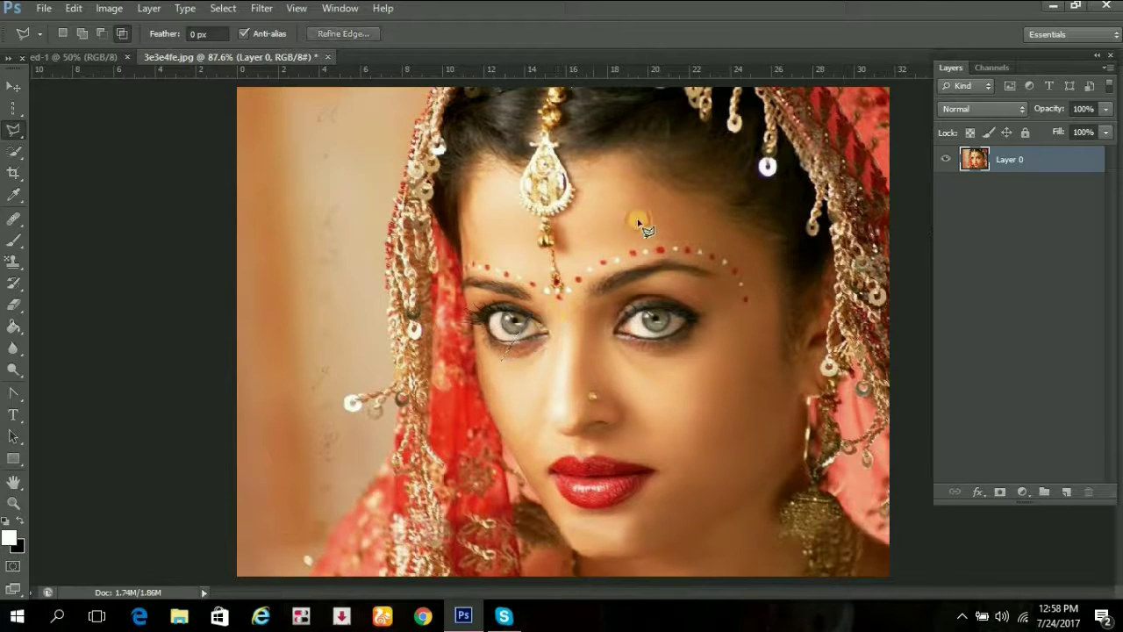
{"action": "left_click", "coordinate": [693, 217]}
{"action": "left_click", "coordinate": [693, 302]}
{"action": "left_click", "coordinate": [539, 336]}
{"action": "left_click", "coordinate": [595, 215]}
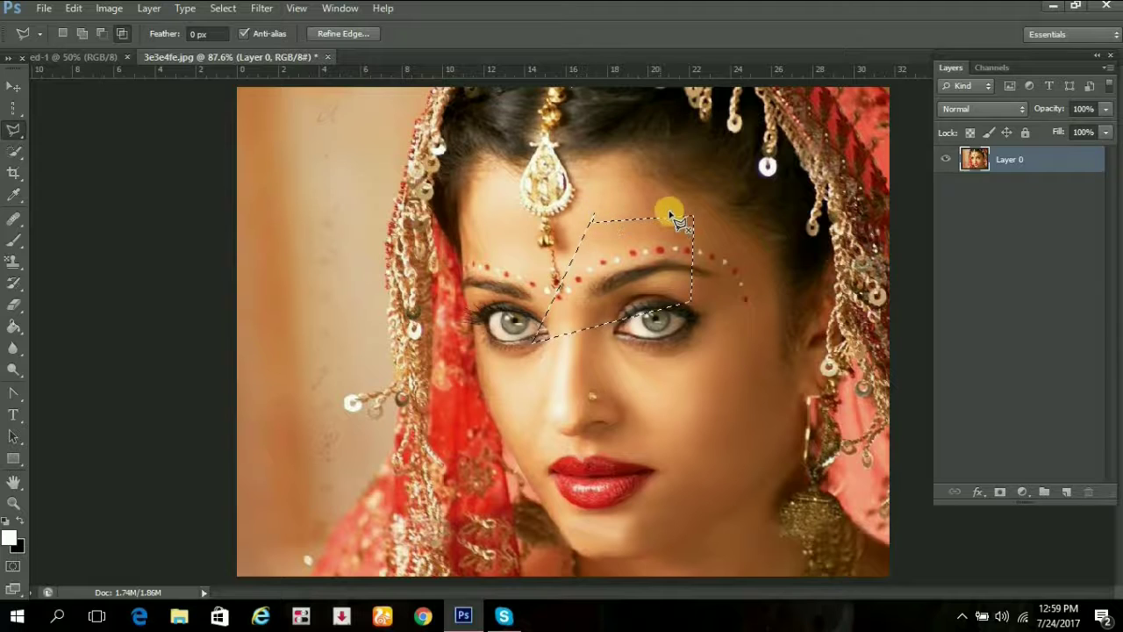
Step: Draw an overlapping polygon to intersect it with the forehead selection
{"action": "left_click", "coordinate": [589, 195]}
{"action": "left_click", "coordinate": [640, 356]}
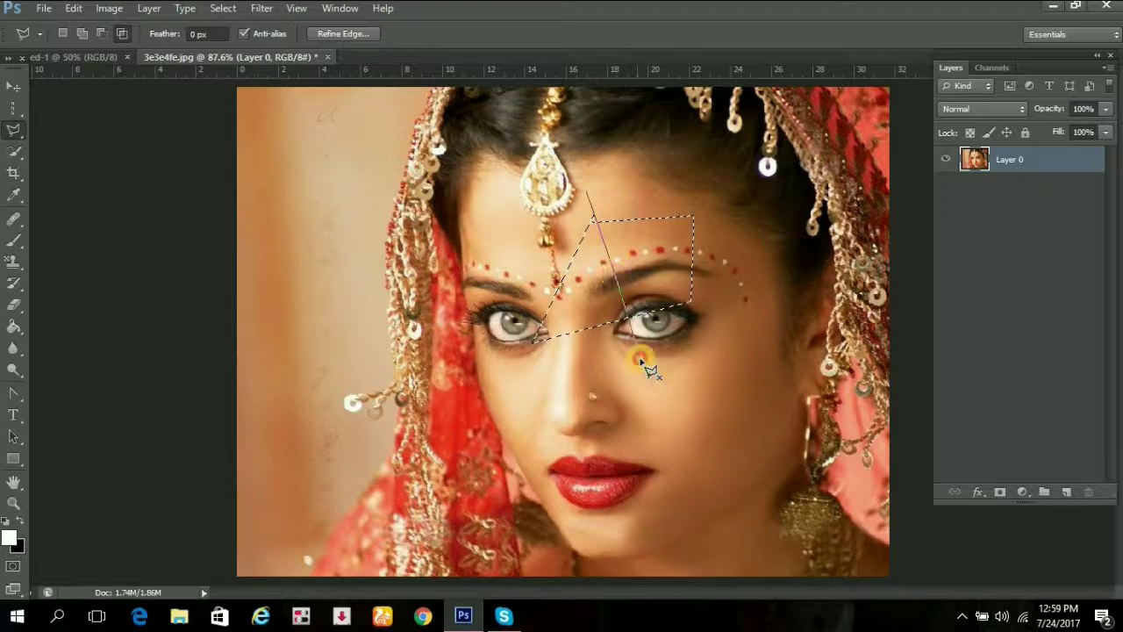
{"action": "left_click", "coordinate": [776, 330]}
{"action": "left_click", "coordinate": [706, 180]}
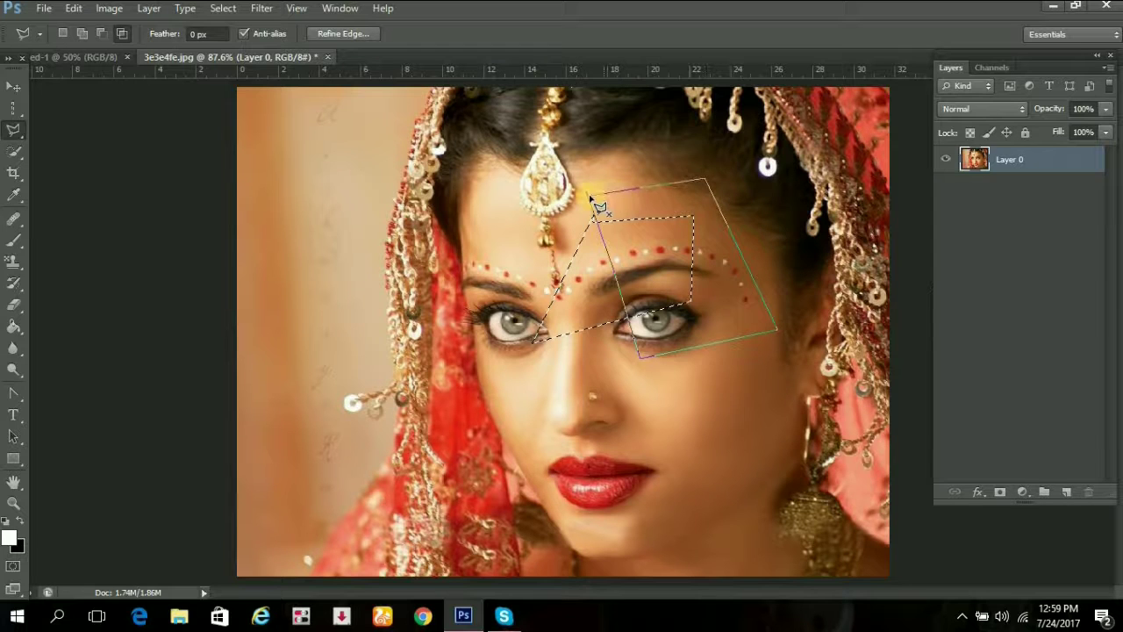
{"action": "left_click", "coordinate": [586, 194]}
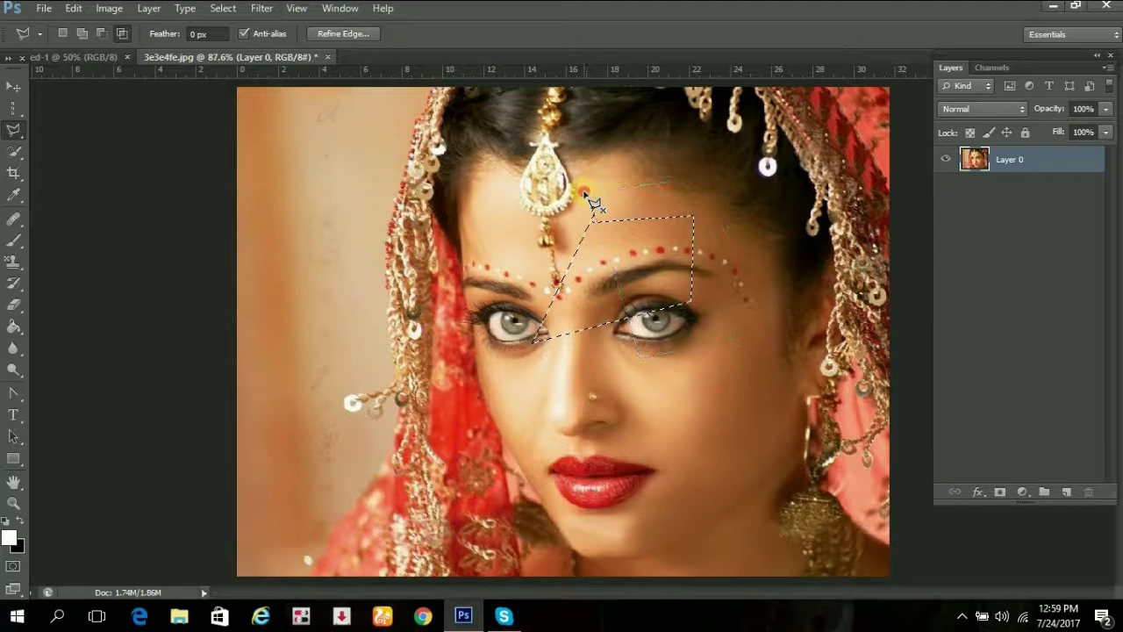
{"action": "left_click", "coordinate": [586, 193]}
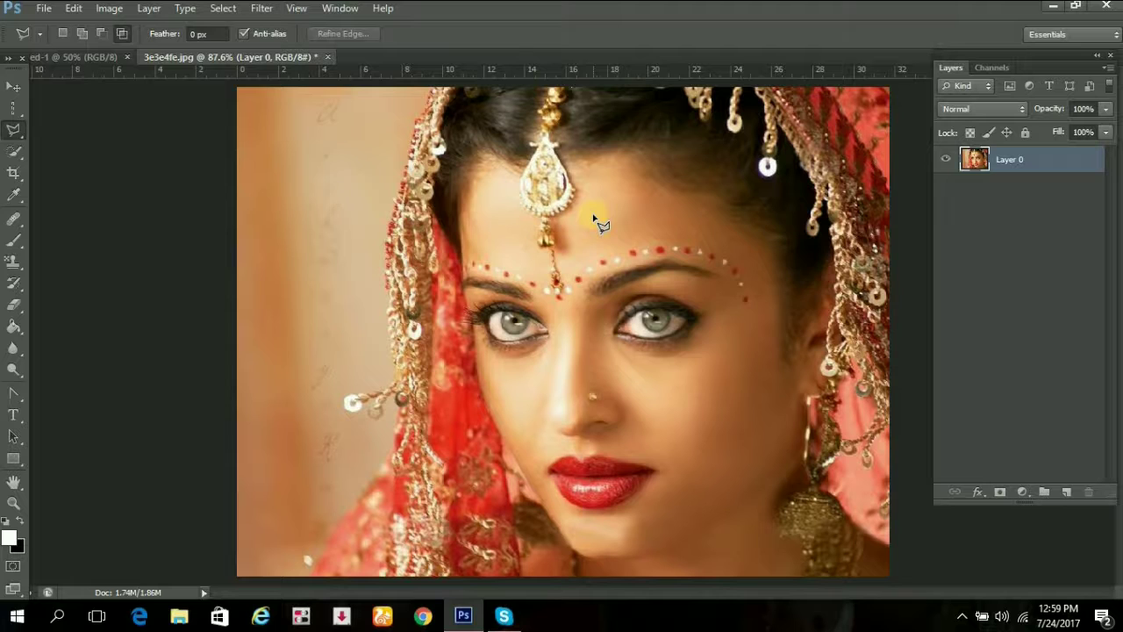
Step: Draw a polygon around the right-hand eyebrow
{"action": "left_click", "coordinate": [599, 221]}
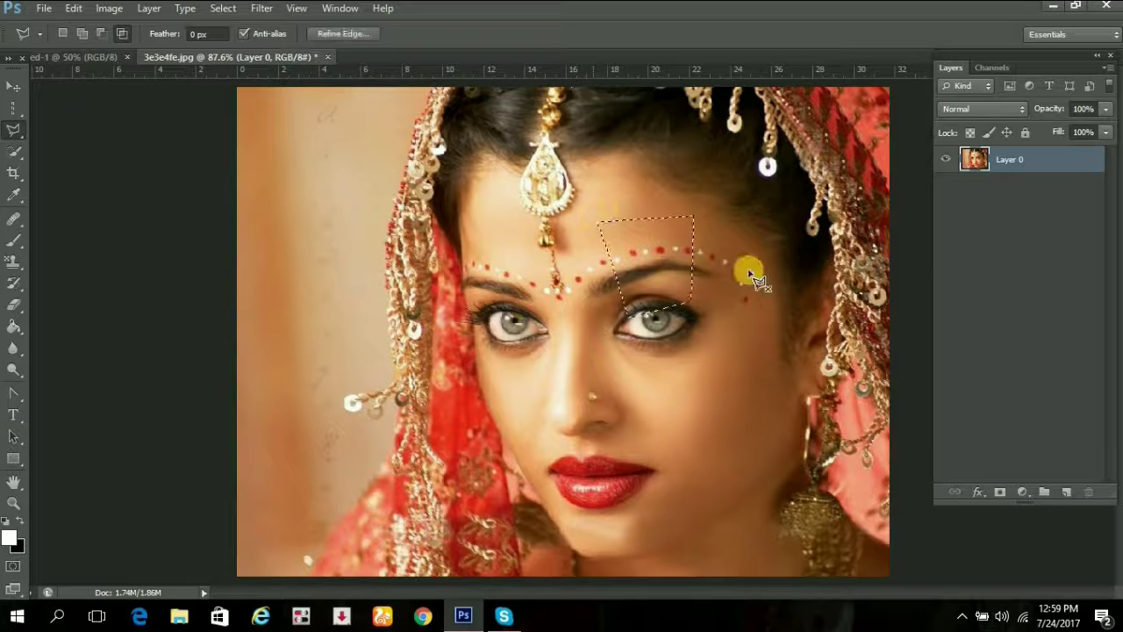
{"action": "left_click", "coordinate": [693, 215]}
{"action": "left_click", "coordinate": [693, 302]}
{"action": "double_click", "coordinate": [626, 313]}
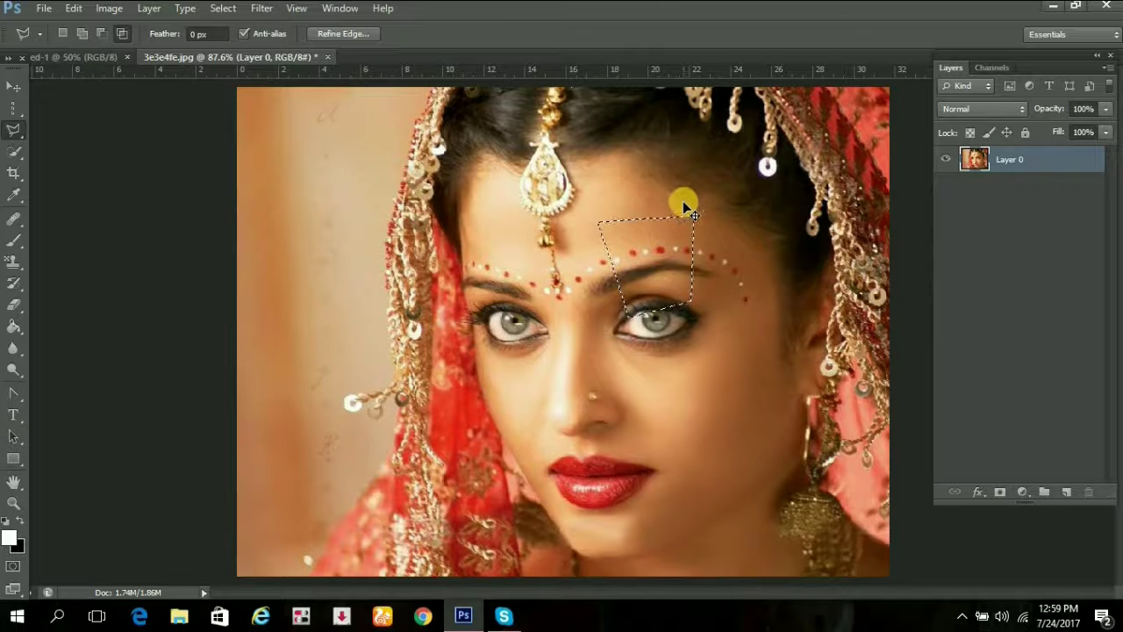
Step: Deselect, set New Selection mode, and briefly try the Rectangular Marquee
{"action": "key", "text": "ctrl+d"}
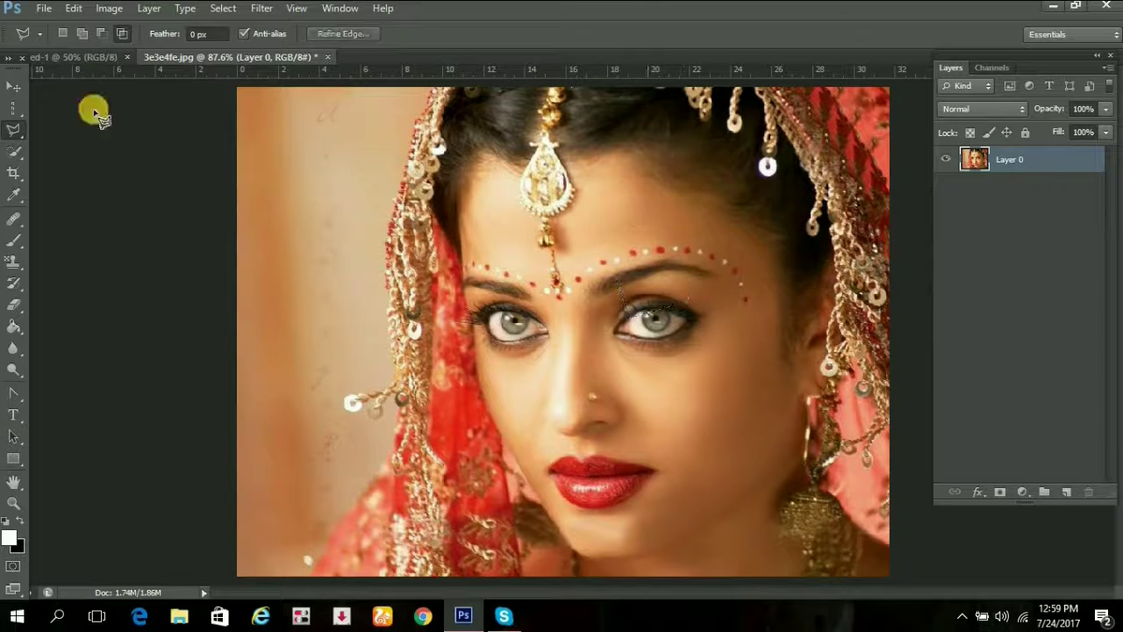
{"action": "left_click", "coordinate": [63, 34]}
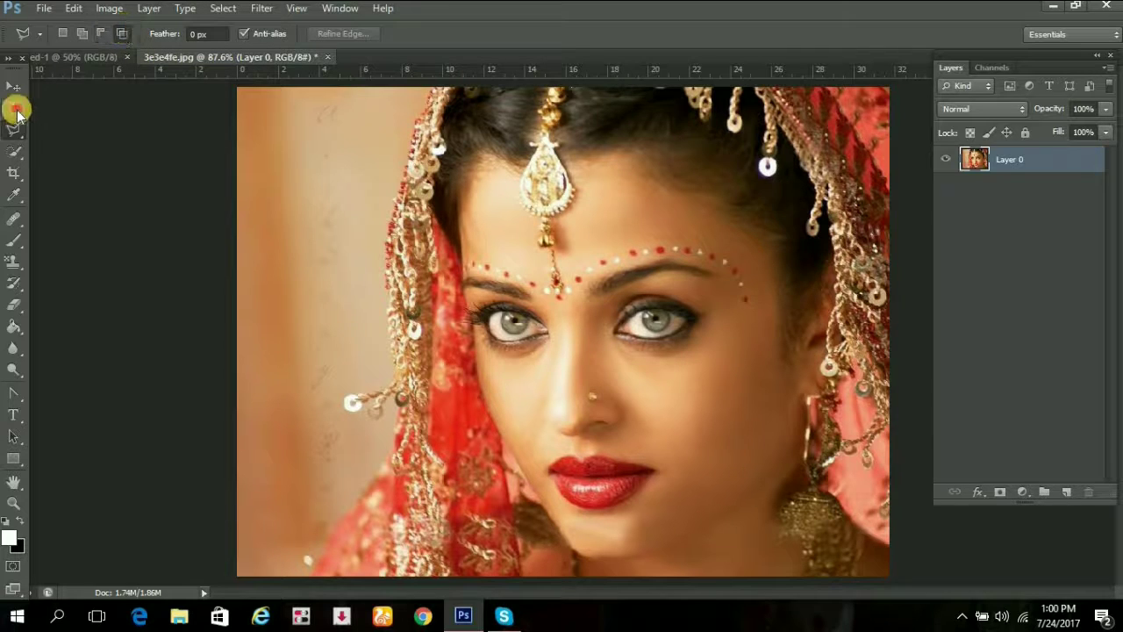
{"action": "left_click", "coordinate": [14, 107]}
{"action": "left_click", "coordinate": [15, 128]}
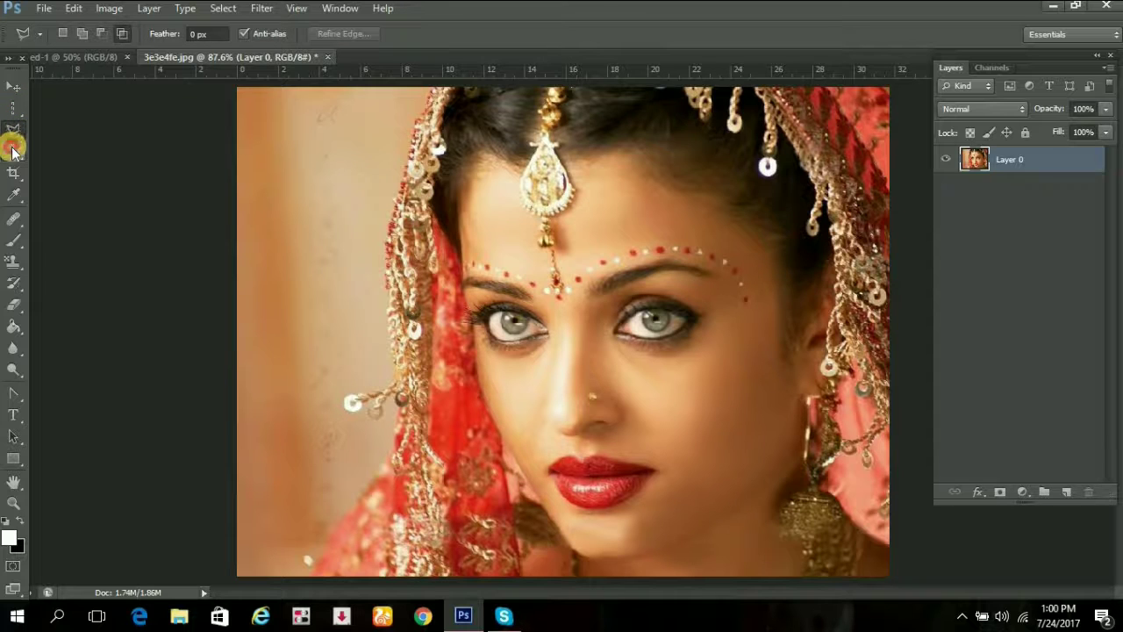
Step: Toggle marquee and lasso tools, then open the Quick Selection/Magic Wand flyout
{"action": "left_click", "coordinate": [13, 149]}
{"action": "left_click", "coordinate": [15, 107]}
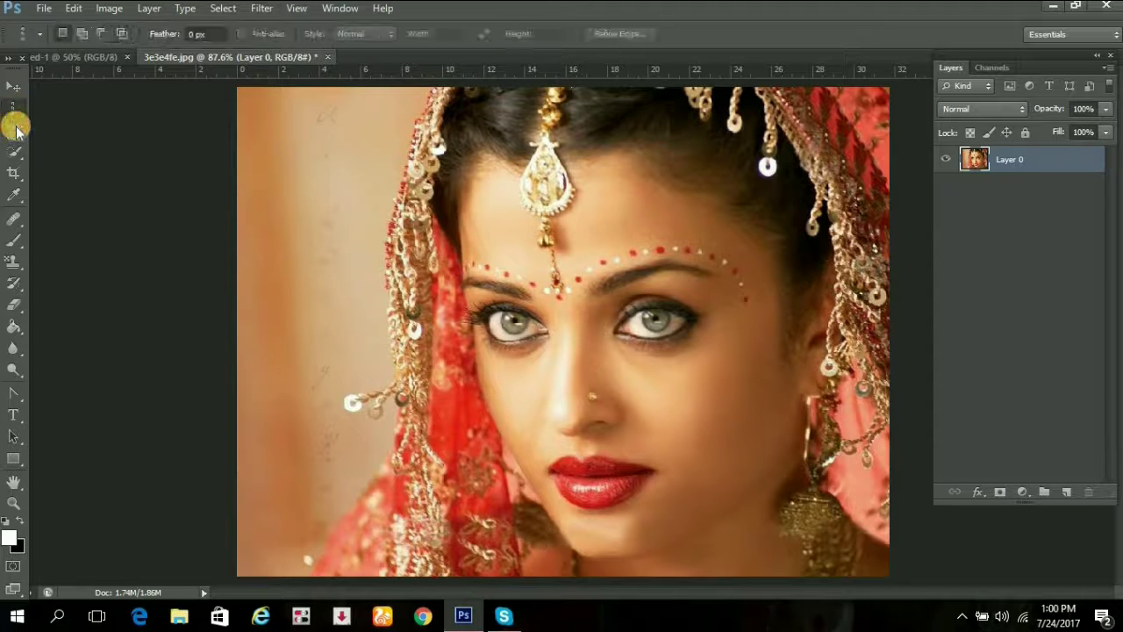
{"action": "left_click_drag", "start_coordinate": [15, 128], "coordinate": [86, 156]}
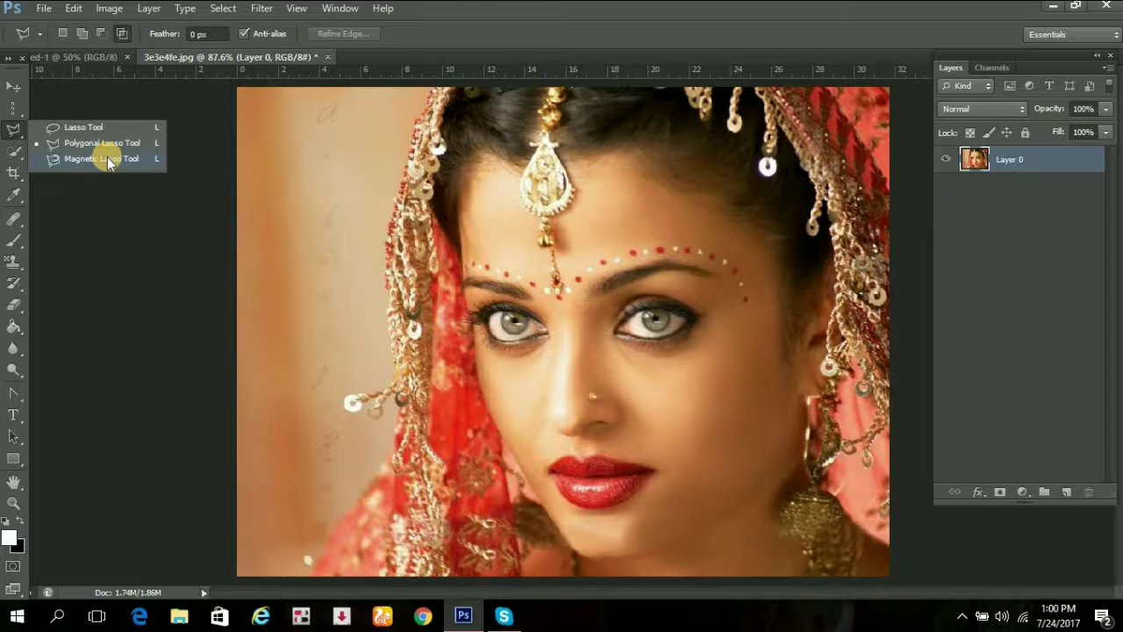
{"action": "left_click", "coordinate": [12, 153]}
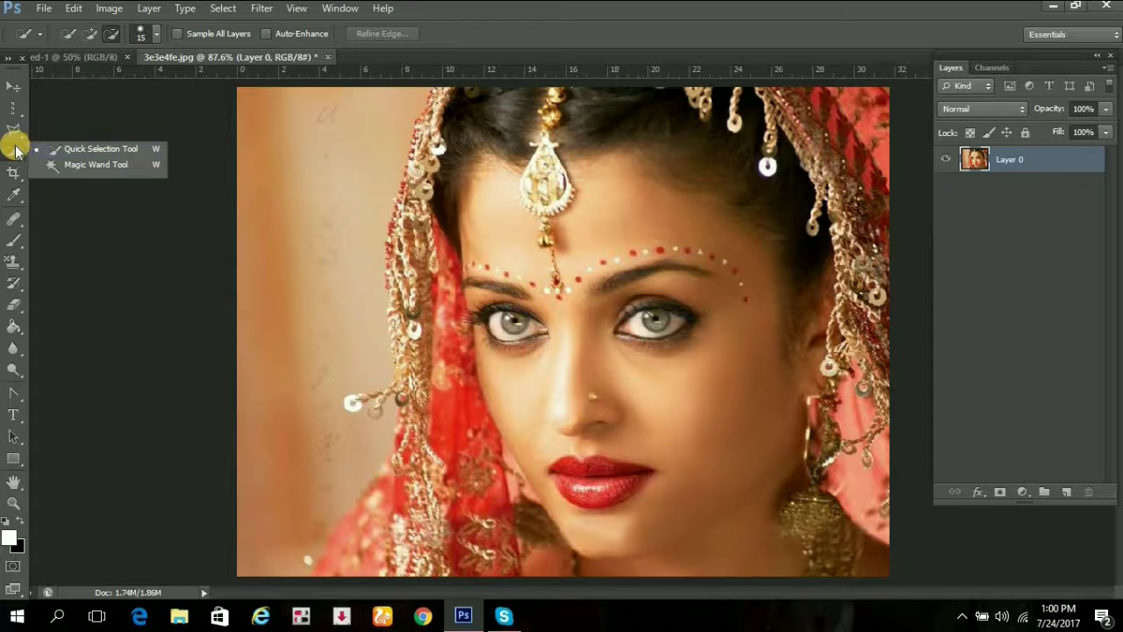
Step: With Quick Selection, paint separate selections on the forehead and right cheek
{"action": "left_click", "coordinate": [114, 151]}
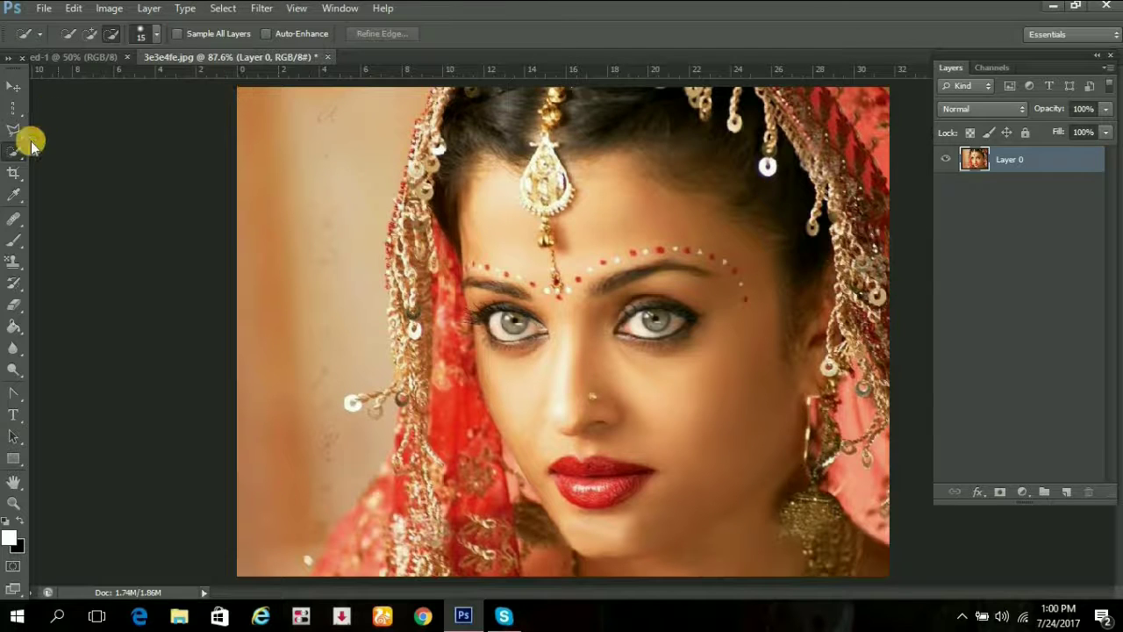
{"action": "left_click", "coordinate": [67, 30]}
{"action": "left_click_drag", "start_coordinate": [600, 207], "coordinate": [663, 255]}
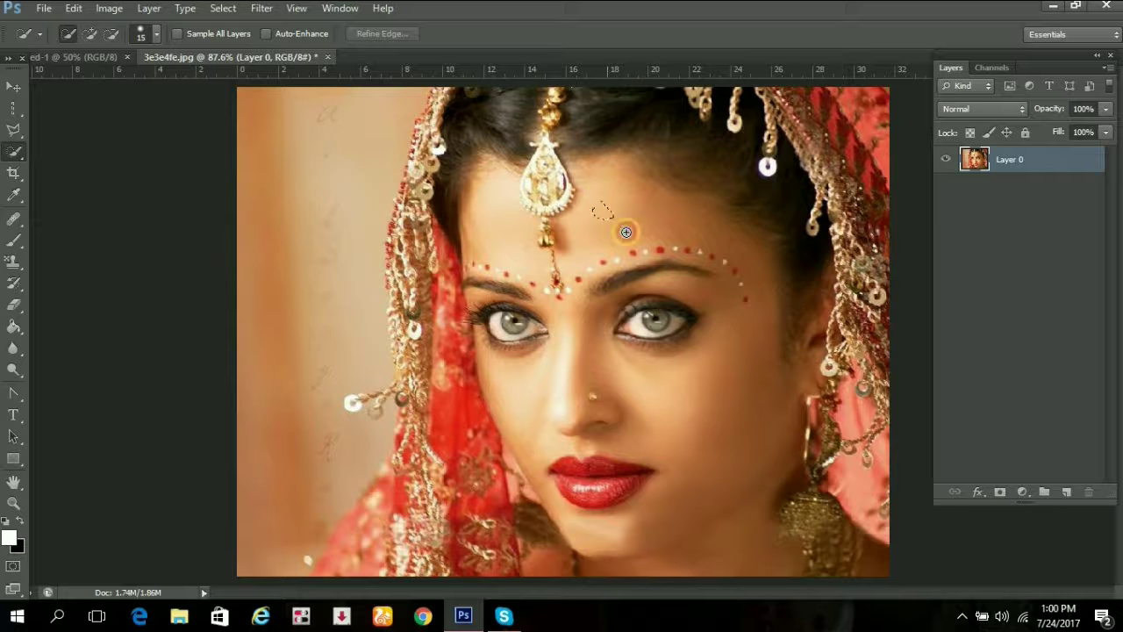
{"action": "left_click_drag", "start_coordinate": [679, 377], "coordinate": [702, 427]}
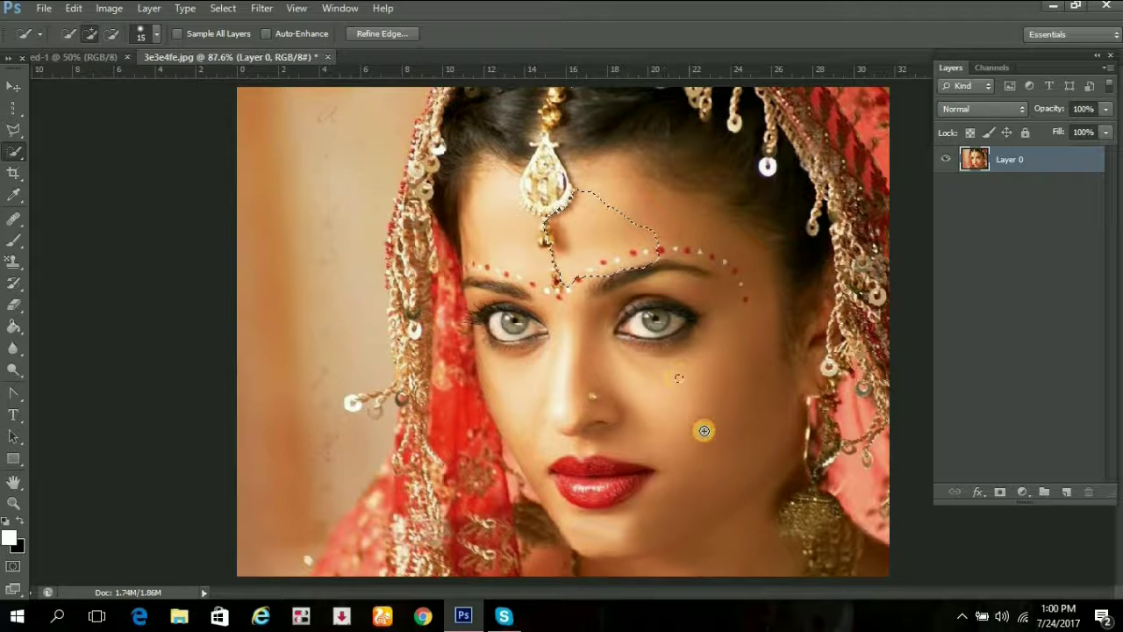
{"action": "left_click_drag", "start_coordinate": [700, 358], "coordinate": [681, 396]}
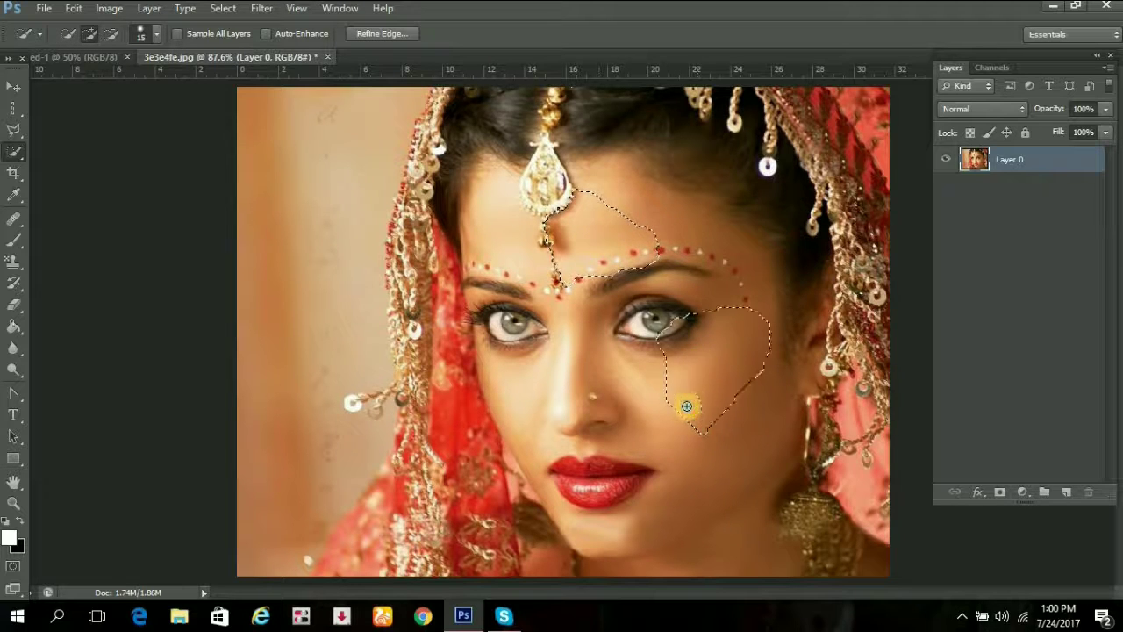
Step: Paint a fresh forehead selection grown to the head jewel and veil's left edge
{"action": "left_click", "coordinate": [68, 34]}
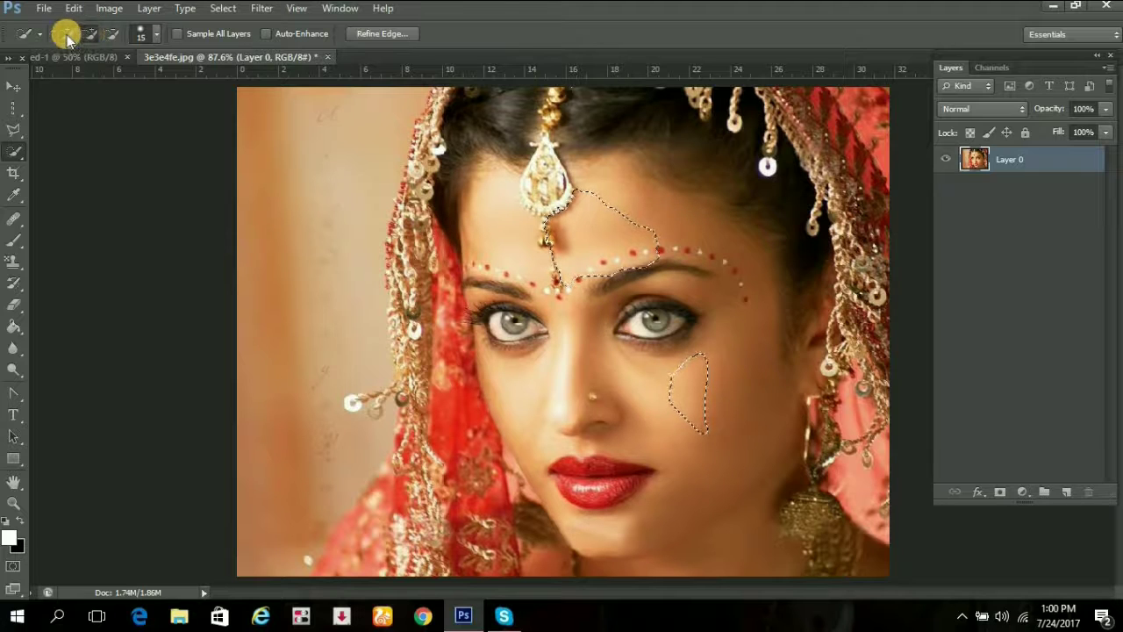
{"action": "left_click_drag", "start_coordinate": [641, 219], "coordinate": [609, 263]}
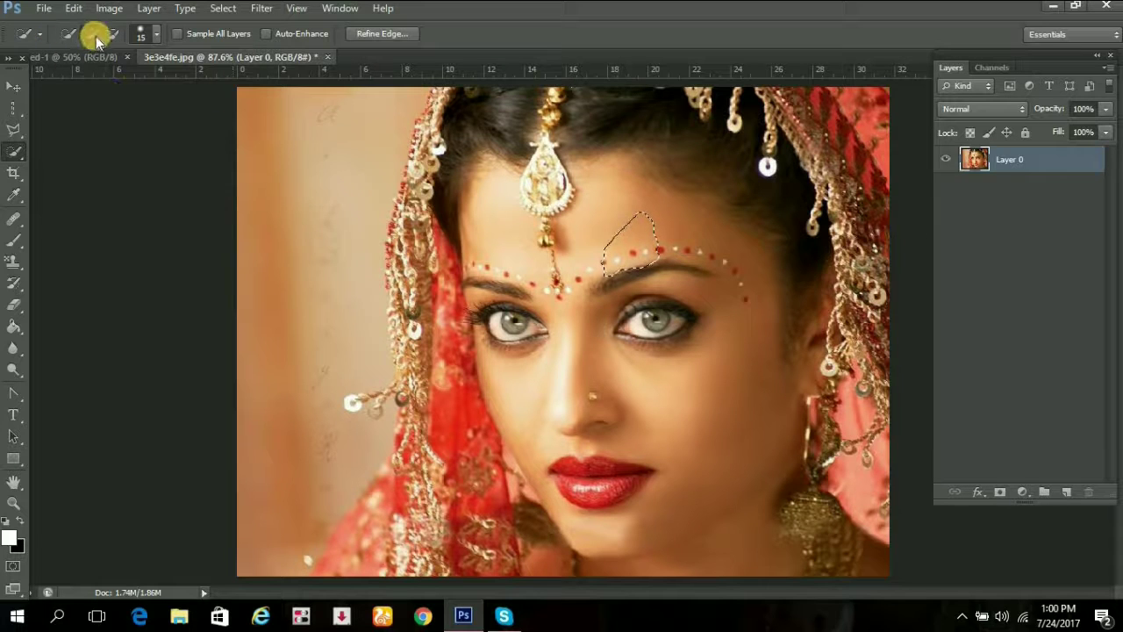
{"action": "mouse_move", "coordinate": [619, 205]}
{"action": "left_mouse_down"}
{"action": "mouse_move", "coordinate": [671, 241]}
{"action": "mouse_move", "coordinate": [761, 244]}
{"action": "mouse_move", "coordinate": [747, 336]}
{"action": "mouse_move", "coordinate": [702, 401]}
{"action": "mouse_move", "coordinate": [632, 447]}
{"action": "mouse_move", "coordinate": [514, 238]}
{"action": "mouse_move", "coordinate": [496, 233]}
{"action": "mouse_move", "coordinate": [477, 137]}
{"action": "mouse_move", "coordinate": [472, 195]}
{"action": "mouse_move", "coordinate": [439, 125]}
{"action": "mouse_move", "coordinate": [410, 227]}
{"action": "mouse_move", "coordinate": [451, 359]}
{"action": "left_mouse_up"}
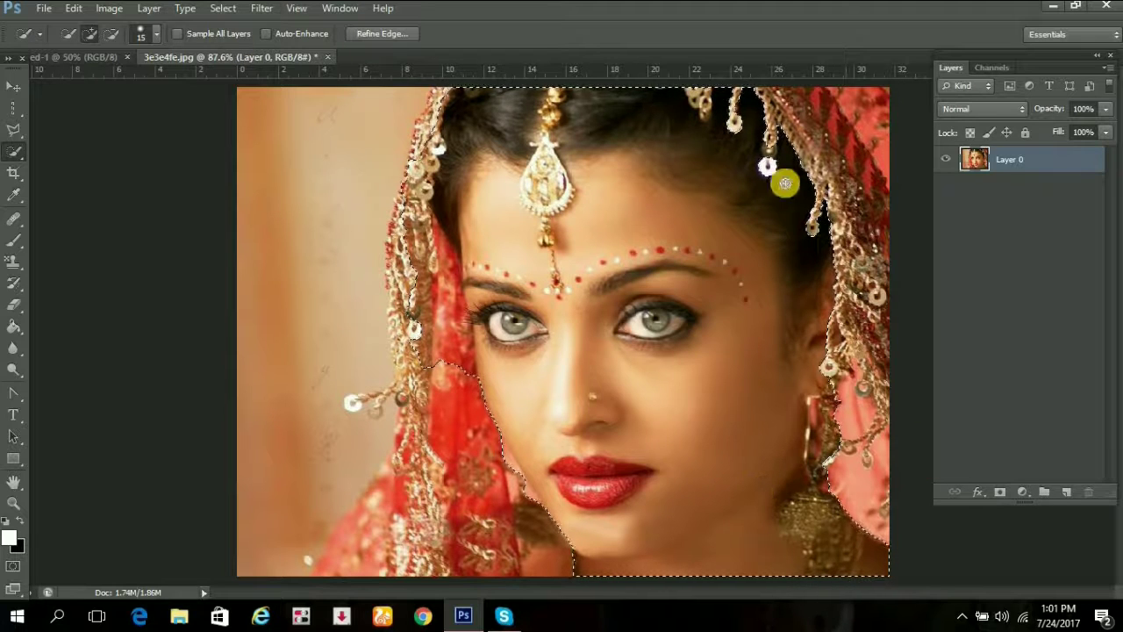
{"action": "left_click_drag", "start_coordinate": [425, 114], "coordinate": [431, 178]}
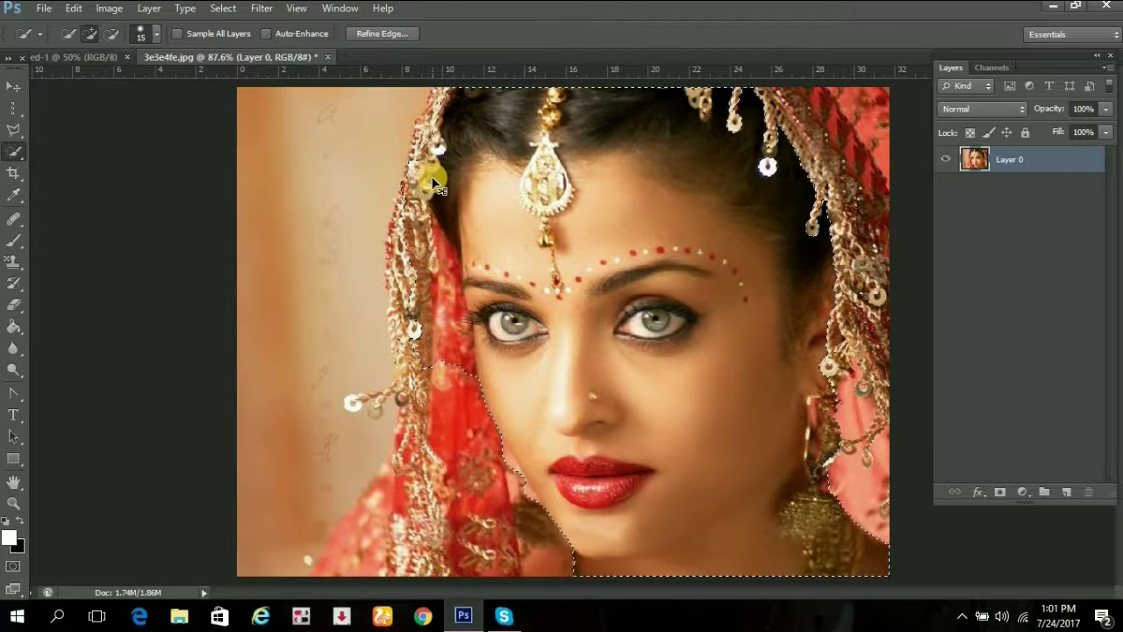
Step: In Subtract mode, brush away the top edge and top-right jewels
{"action": "left_click", "coordinate": [114, 34]}
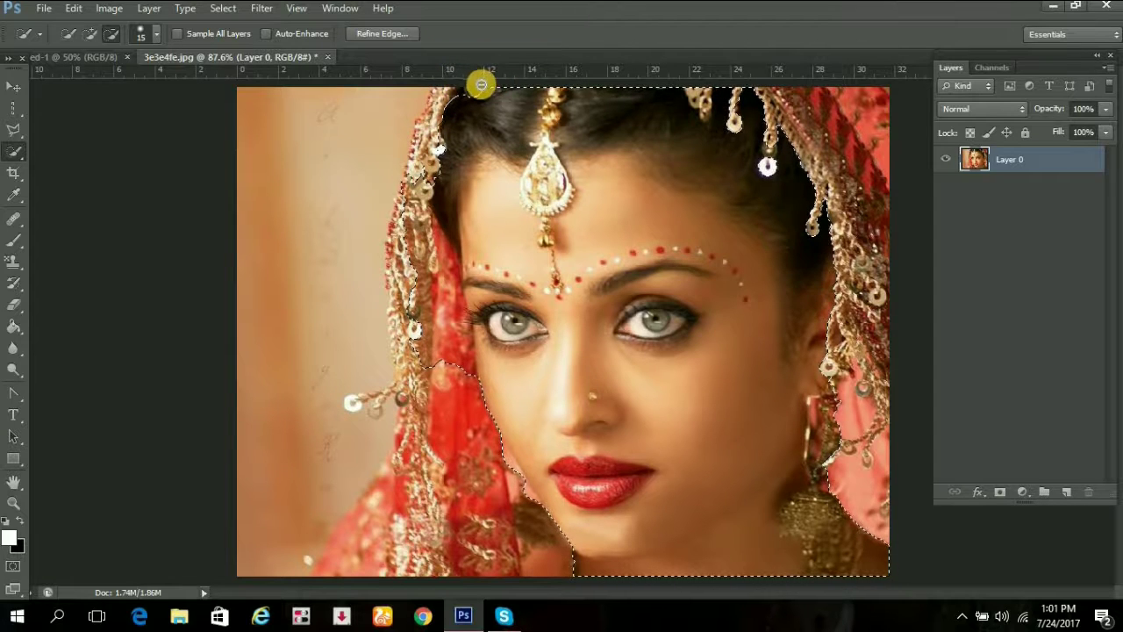
{"action": "mouse_move", "coordinate": [481, 85]}
{"action": "left_mouse_down"}
{"action": "mouse_move", "coordinate": [756, 90]}
{"action": "mouse_move", "coordinate": [765, 111]}
{"action": "left_mouse_up"}
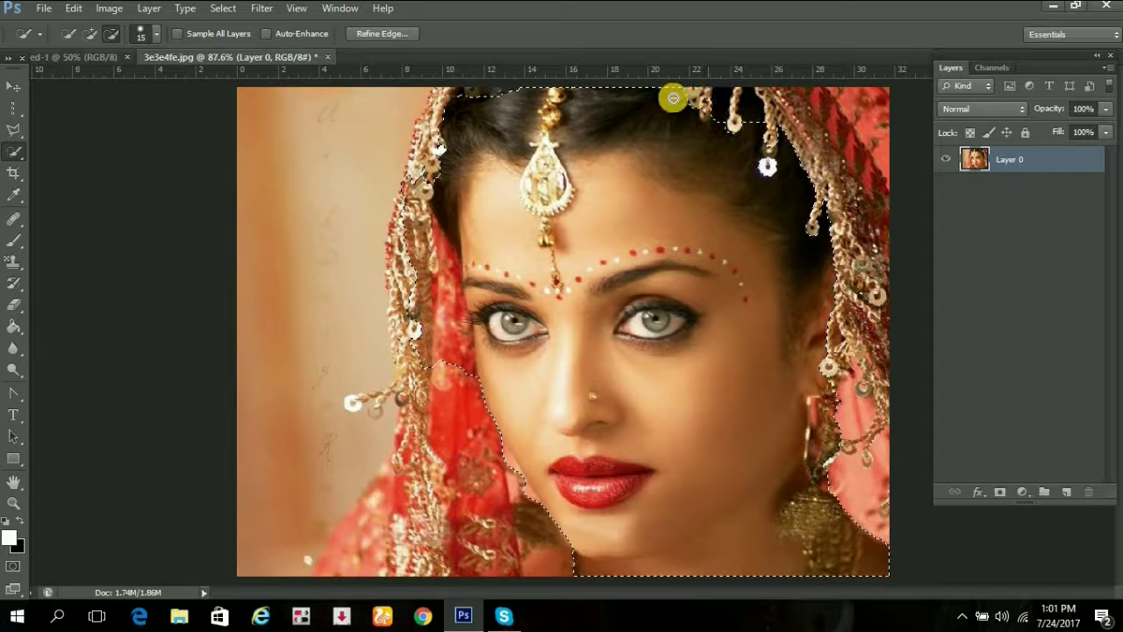
{"action": "mouse_move", "coordinate": [682, 93]}
{"action": "left_mouse_down"}
{"action": "mouse_move", "coordinate": [727, 122]}
{"action": "mouse_move", "coordinate": [745, 115]}
{"action": "mouse_move", "coordinate": [784, 160]}
{"action": "mouse_move", "coordinate": [752, 137]}
{"action": "mouse_move", "coordinate": [825, 237]}
{"action": "mouse_move", "coordinate": [808, 205]}
{"action": "mouse_move", "coordinate": [831, 279]}
{"action": "mouse_move", "coordinate": [723, 168]}
{"action": "mouse_move", "coordinate": [602, 105]}
{"action": "mouse_move", "coordinate": [627, 99]}
{"action": "mouse_move", "coordinate": [499, 100]}
{"action": "mouse_move", "coordinate": [544, 93]}
{"action": "mouse_move", "coordinate": [462, 138]}
{"action": "mouse_move", "coordinate": [463, 120]}
{"action": "mouse_move", "coordinate": [441, 184]}
{"action": "mouse_move", "coordinate": [433, 130]}
{"action": "mouse_move", "coordinate": [410, 283]}
{"action": "mouse_move", "coordinate": [412, 194]}
{"action": "mouse_move", "coordinate": [402, 221]}
{"action": "mouse_move", "coordinate": [431, 227]}
{"action": "mouse_move", "coordinate": [449, 374]}
{"action": "mouse_move", "coordinate": [452, 311]}
{"action": "mouse_move", "coordinate": [461, 364]}
{"action": "mouse_move", "coordinate": [430, 312]}
{"action": "mouse_move", "coordinate": [434, 275]}
{"action": "mouse_move", "coordinate": [430, 329]}
{"action": "mouse_move", "coordinate": [549, 566]}
{"action": "mouse_move", "coordinate": [679, 604]}
{"action": "mouse_move", "coordinate": [584, 581]}
{"action": "mouse_move", "coordinate": [769, 572]}
{"action": "mouse_move", "coordinate": [869, 504]}
{"action": "mouse_move", "coordinate": [711, 517]}
{"action": "mouse_move", "coordinate": [816, 477]}
{"action": "mouse_move", "coordinate": [812, 295]}
{"action": "mouse_move", "coordinate": [815, 464]}
{"action": "mouse_move", "coordinate": [803, 516]}
{"action": "mouse_move", "coordinate": [662, 471]}
{"action": "left_mouse_up"}
Step: Add the lips and chin, then subtract the hair strip along the forehead hairline
{"action": "left_click", "coordinate": [90, 33]}
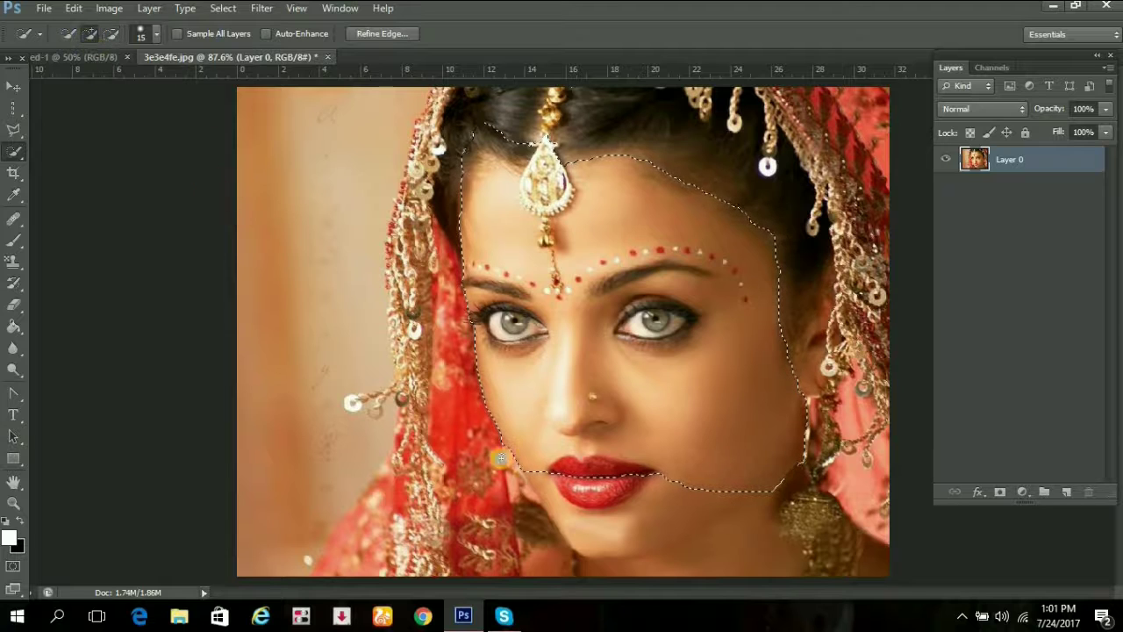
{"action": "mouse_move", "coordinate": [638, 489]}
{"action": "left_mouse_down"}
{"action": "mouse_move", "coordinate": [606, 501]}
{"action": "mouse_move", "coordinate": [637, 471]}
{"action": "mouse_move", "coordinate": [577, 519]}
{"action": "mouse_move", "coordinate": [583, 480]}
{"action": "mouse_move", "coordinate": [659, 519]}
{"action": "left_mouse_up"}
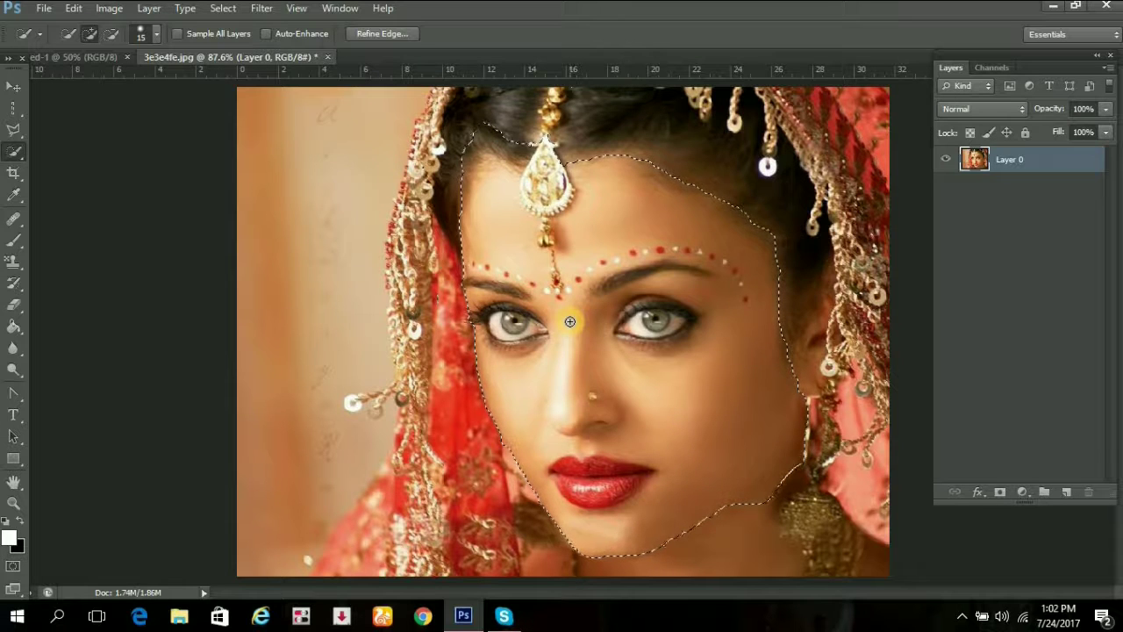
{"action": "left_click", "coordinate": [112, 34]}
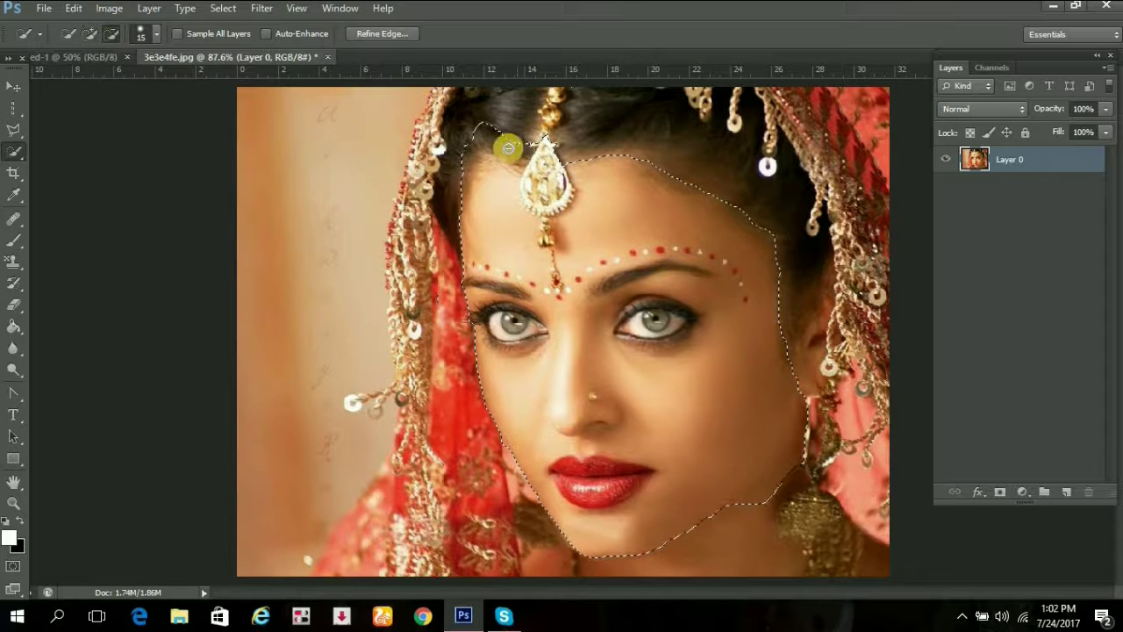
{"action": "mouse_move", "coordinate": [508, 147]}
{"action": "left_mouse_down"}
{"action": "mouse_move", "coordinate": [517, 118]}
{"action": "mouse_move", "coordinate": [466, 142]}
{"action": "left_mouse_up"}
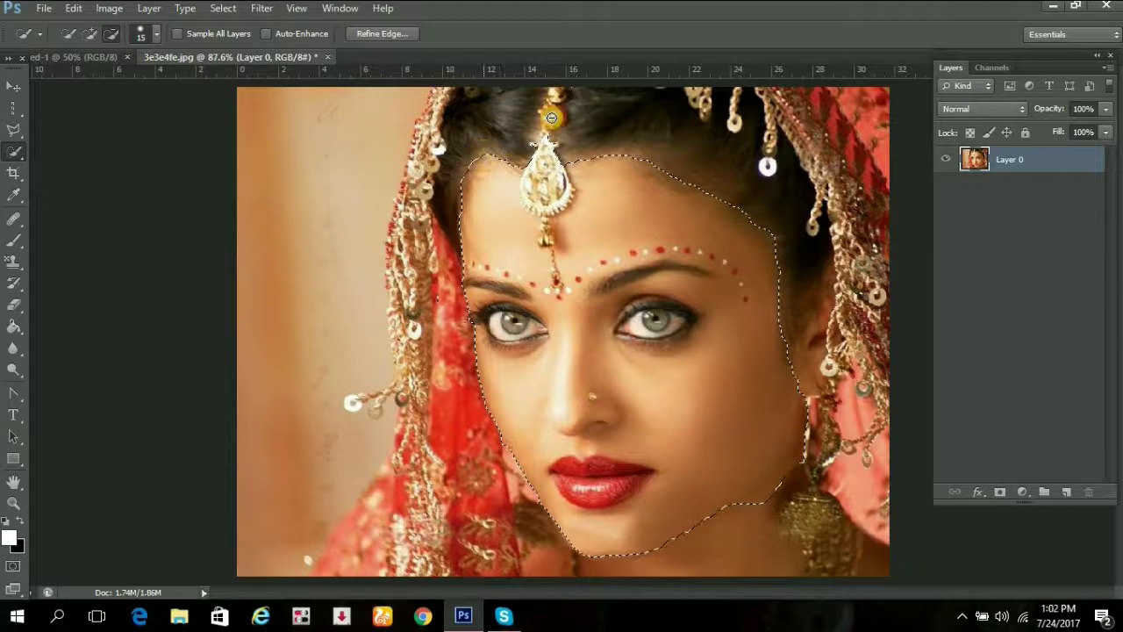
{"action": "left_click_drag", "start_coordinate": [533, 142], "coordinate": [591, 118]}
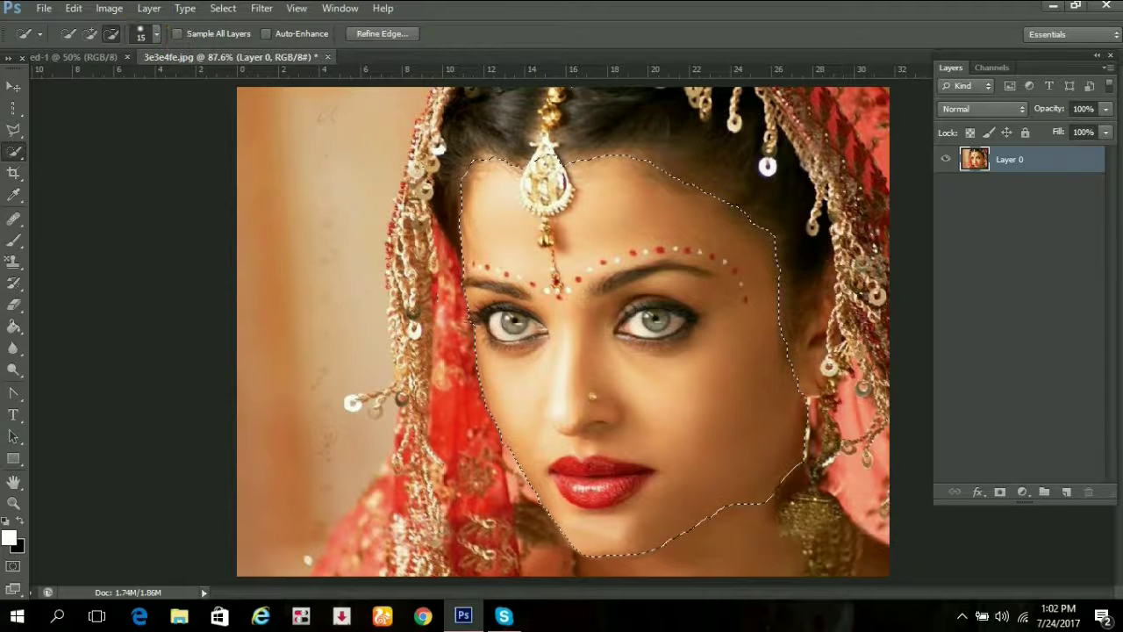
Step: Open the brush picker, try a 62 px size, then switch to Subtract mode
{"action": "left_click", "coordinate": [156, 34]}
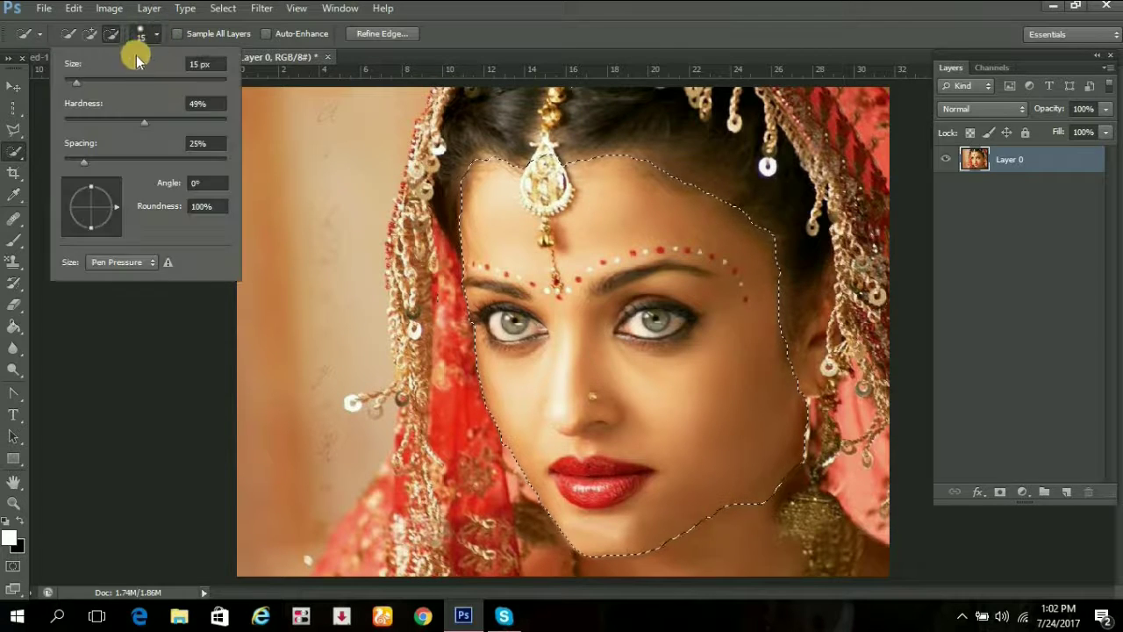
{"action": "left_click", "coordinate": [153, 36]}
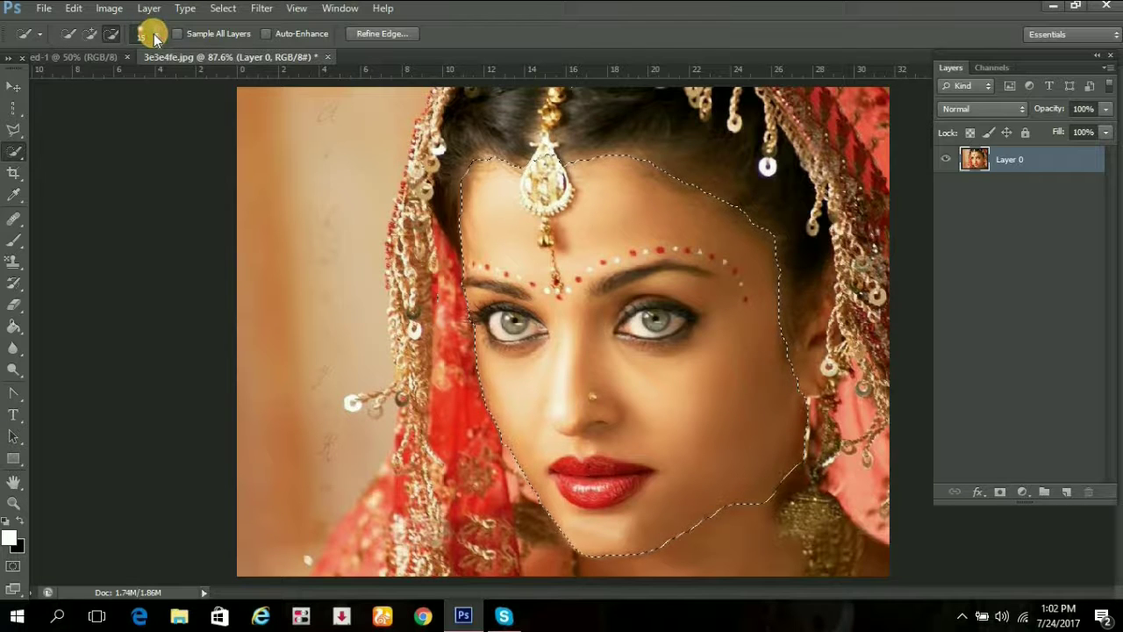
{"action": "left_click", "coordinate": [153, 33]}
{"action": "left_click_drag", "start_coordinate": [106, 83], "coordinate": [113, 83]}
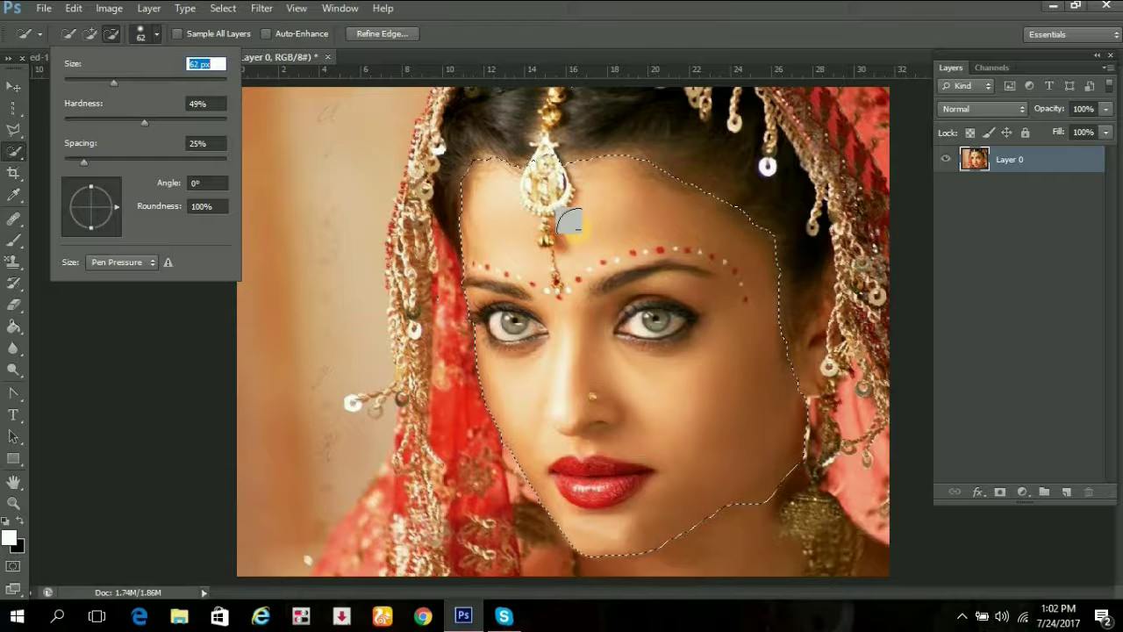
{"action": "left_click", "coordinate": [416, 288]}
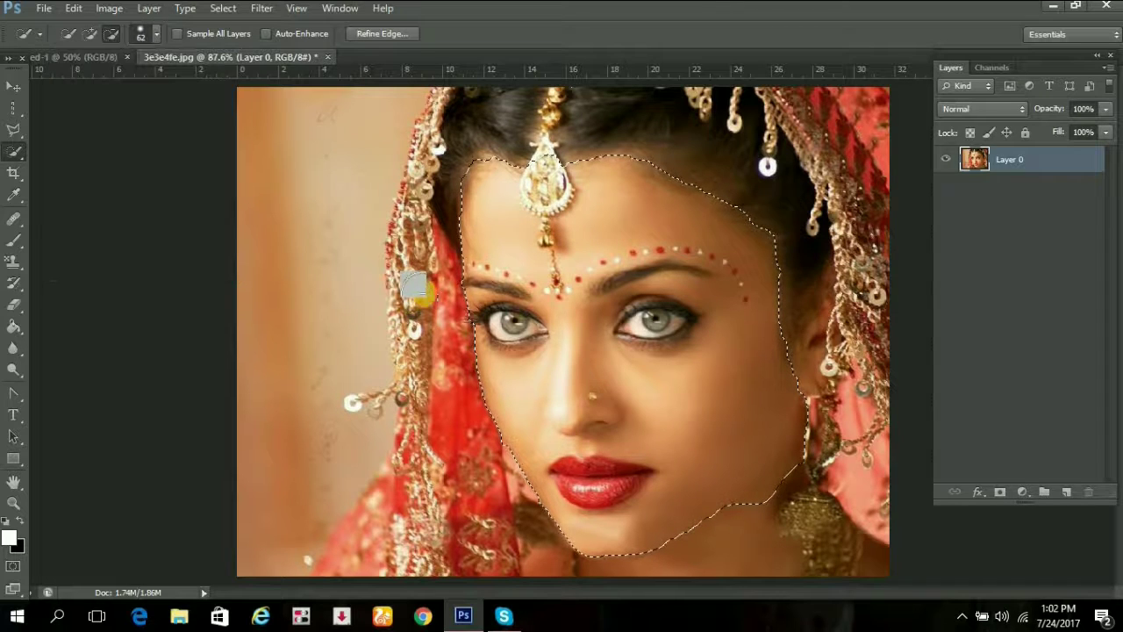
{"action": "left_click", "coordinate": [119, 37]}
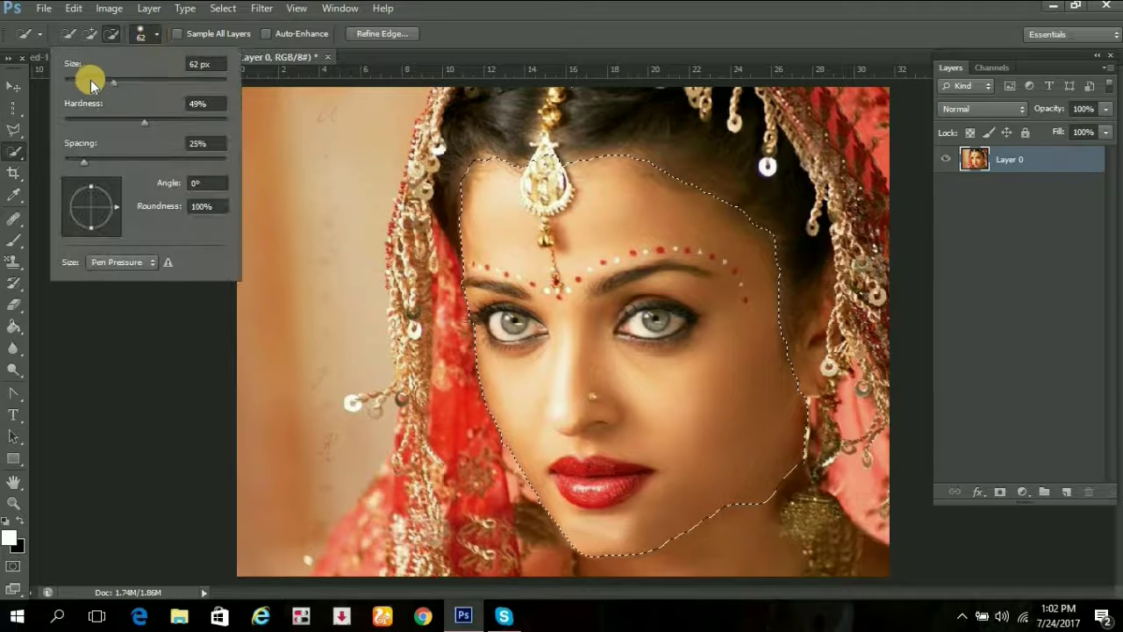
Step: Set the brush to 20 px, 57% hardness and a -3° angle
{"action": "left_click", "coordinate": [93, 80]}
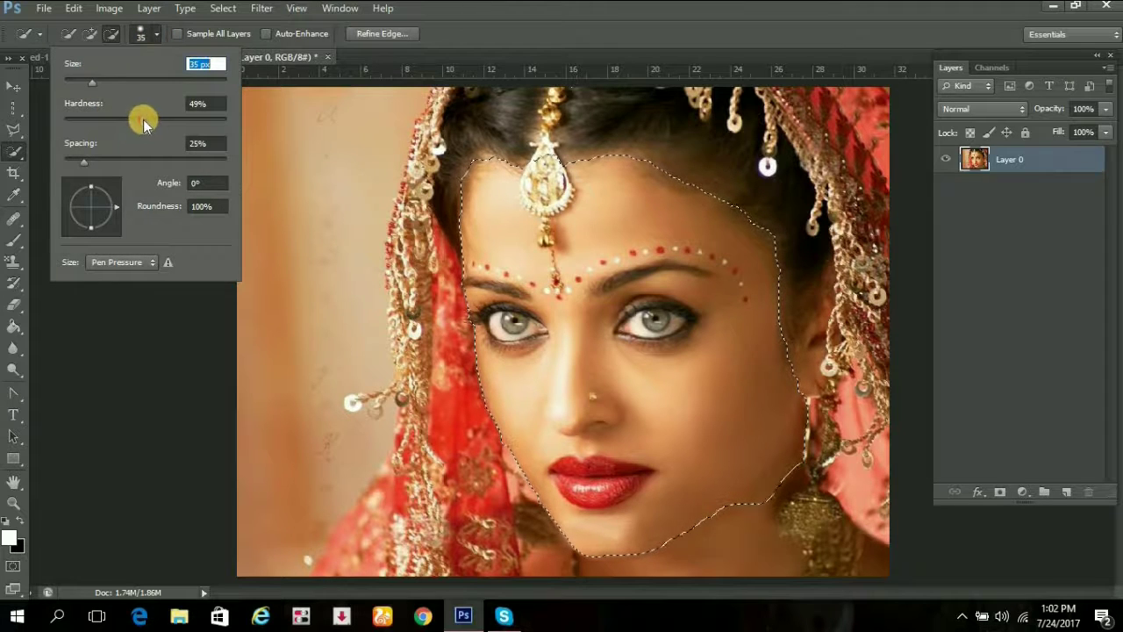
{"action": "mouse_move", "coordinate": [143, 120]}
{"action": "left_mouse_down"}
{"action": "mouse_move", "coordinate": [88, 131]}
{"action": "mouse_move", "coordinate": [220, 130]}
{"action": "mouse_move", "coordinate": [183, 127]}
{"action": "left_mouse_up"}
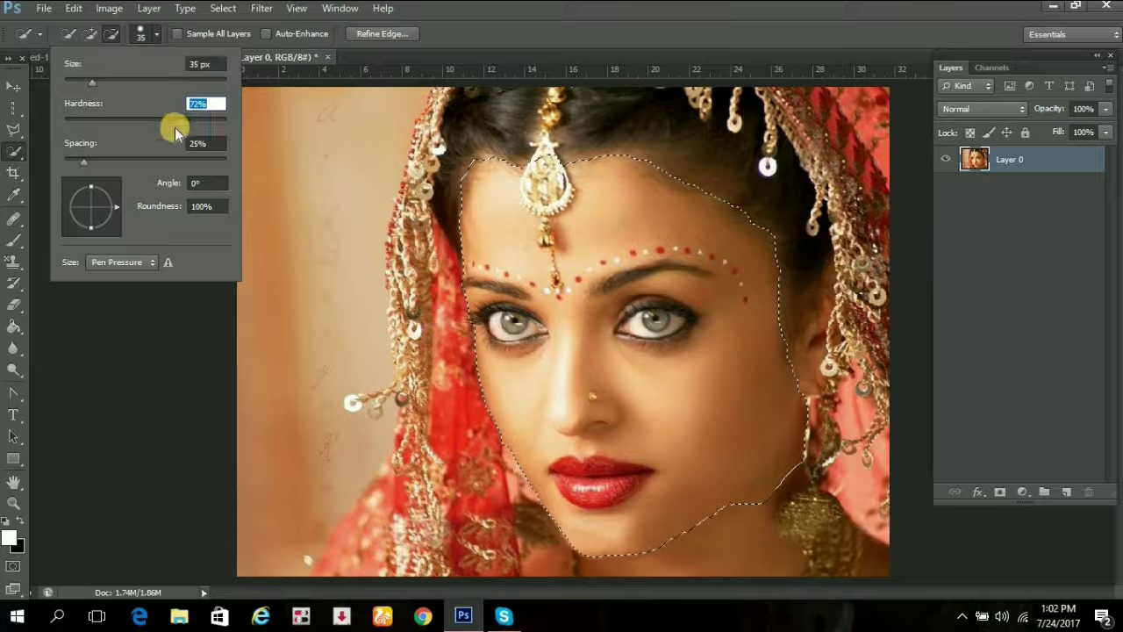
{"action": "left_click_drag", "start_coordinate": [181, 126], "coordinate": [158, 126]}
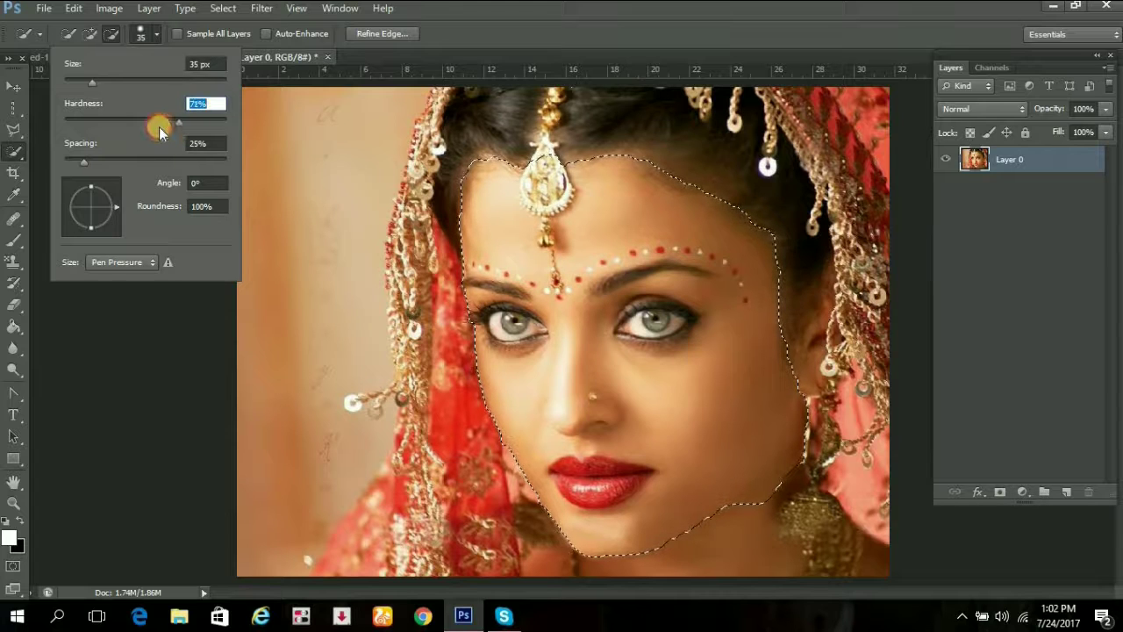
{"action": "left_click_drag", "start_coordinate": [91, 82], "coordinate": [82, 80]}
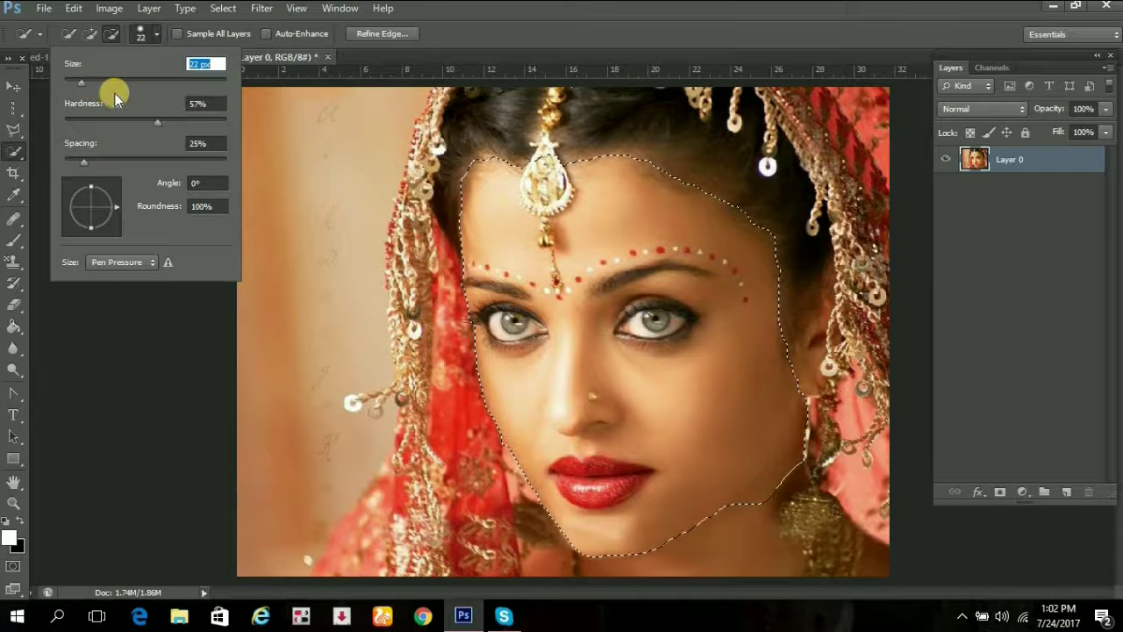
{"action": "left_click", "coordinate": [75, 79]}
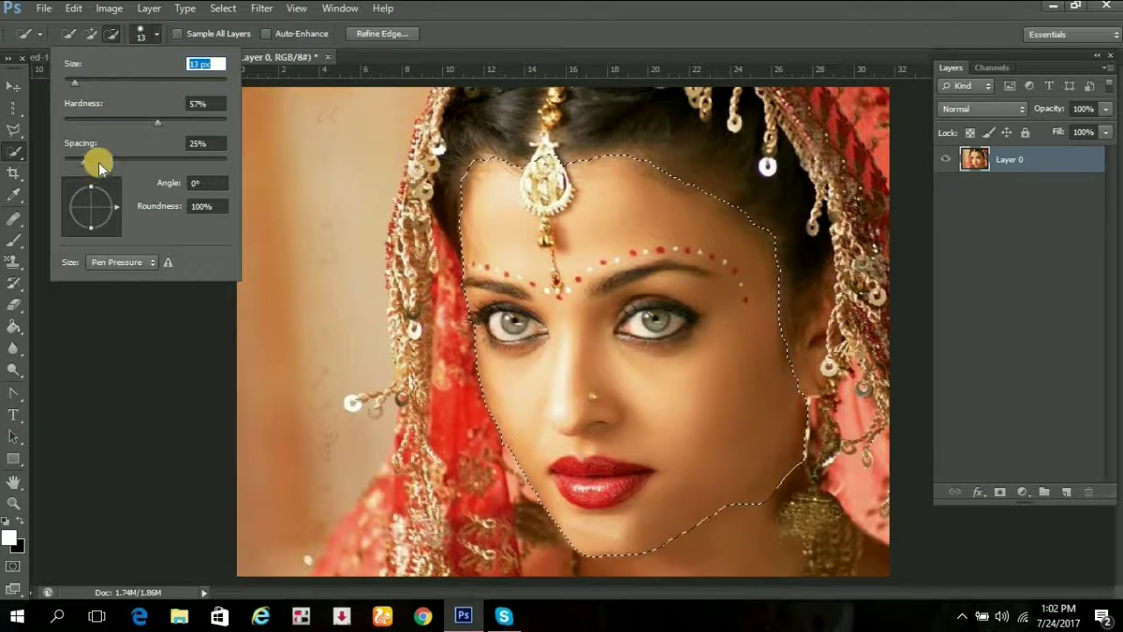
{"action": "mouse_move", "coordinate": [110, 214]}
{"action": "left_mouse_down"}
{"action": "mouse_move", "coordinate": [101, 201]}
{"action": "mouse_move", "coordinate": [105, 215]}
{"action": "left_mouse_up"}
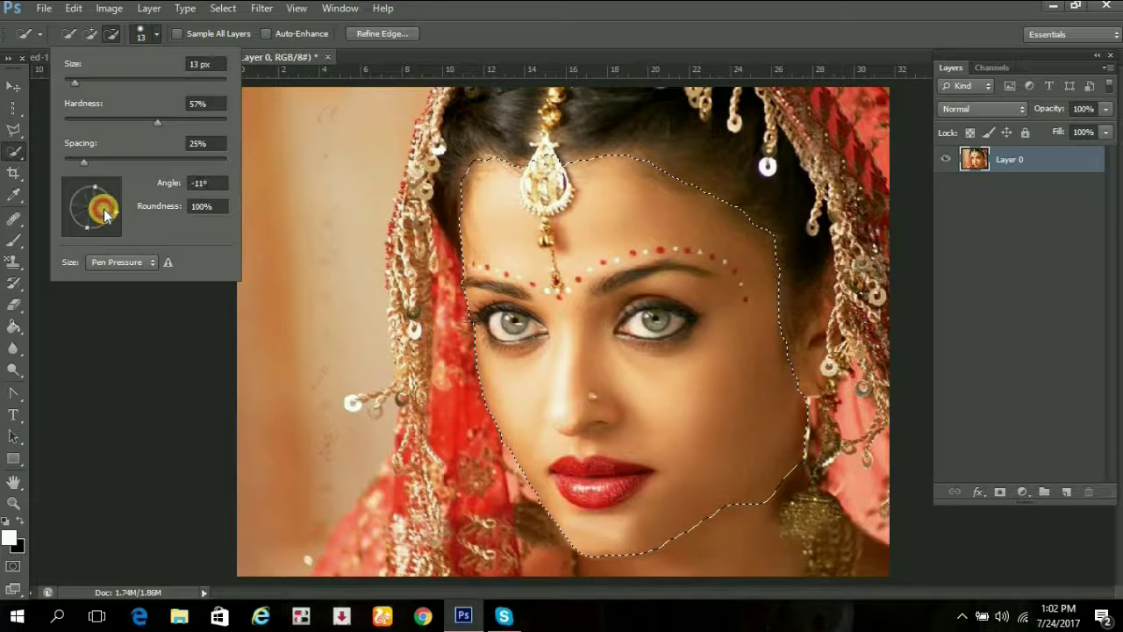
{"action": "left_click", "coordinate": [109, 213]}
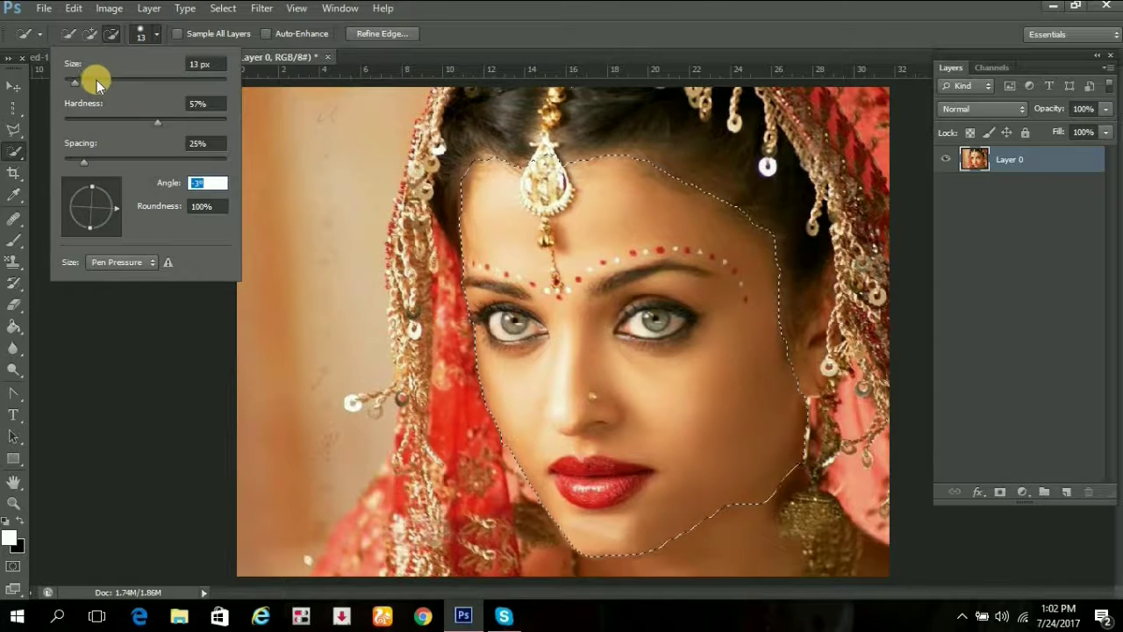
{"action": "left_click_drag", "start_coordinate": [79, 81], "coordinate": [82, 81]}
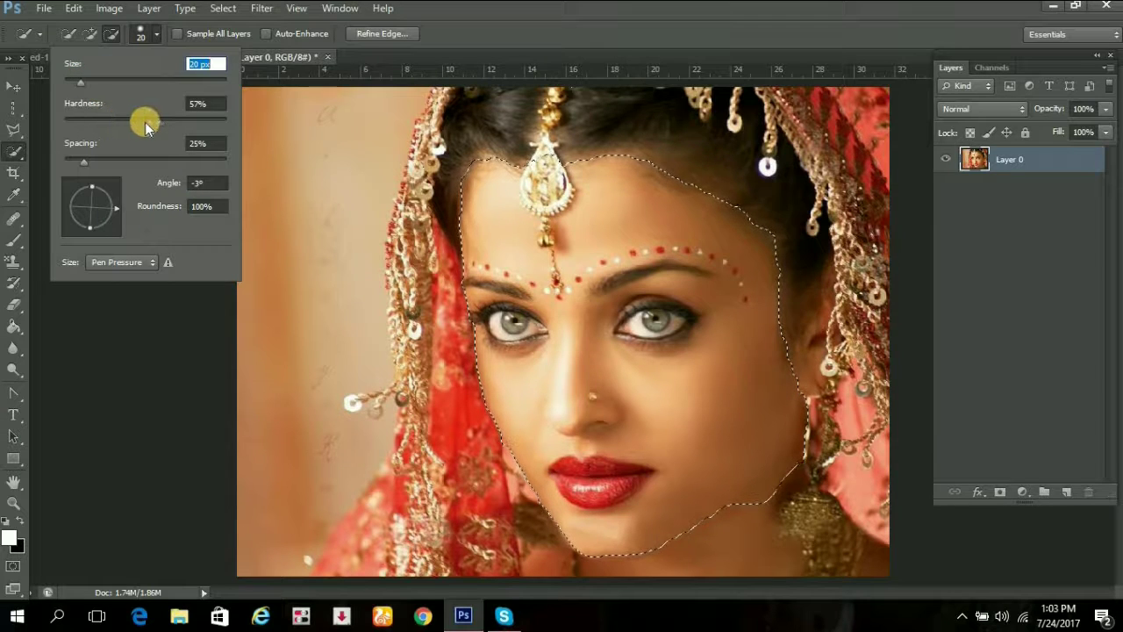
{"action": "left_click", "coordinate": [97, 298]}
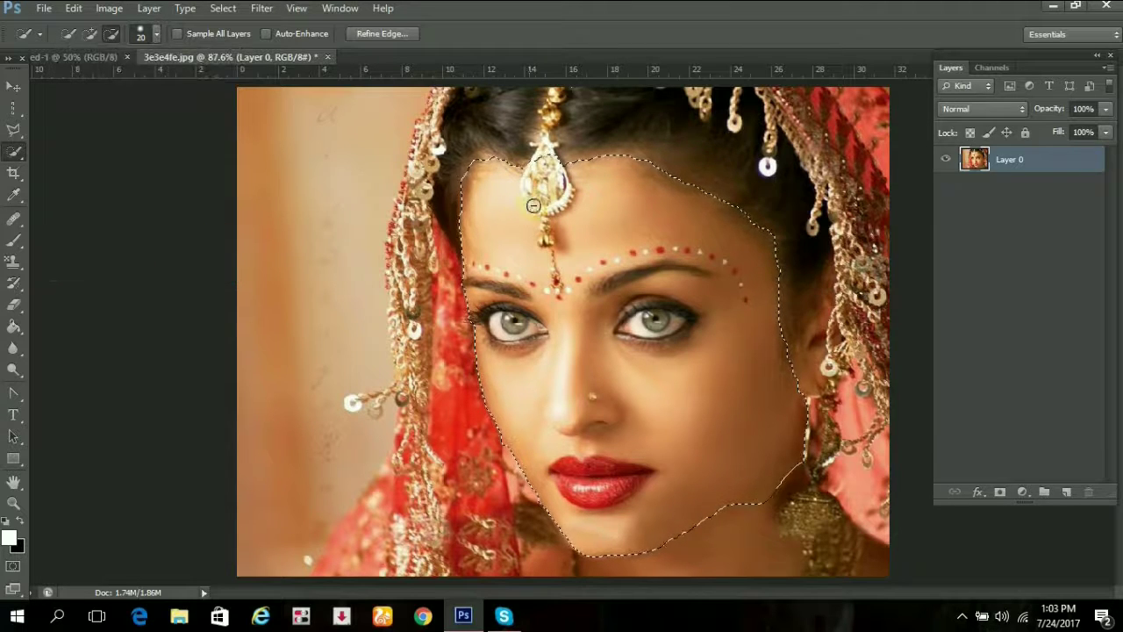
Step: Repair the brow notch by adding it back to the selection
{"action": "left_click_drag", "start_coordinate": [563, 321], "coordinate": [547, 283]}
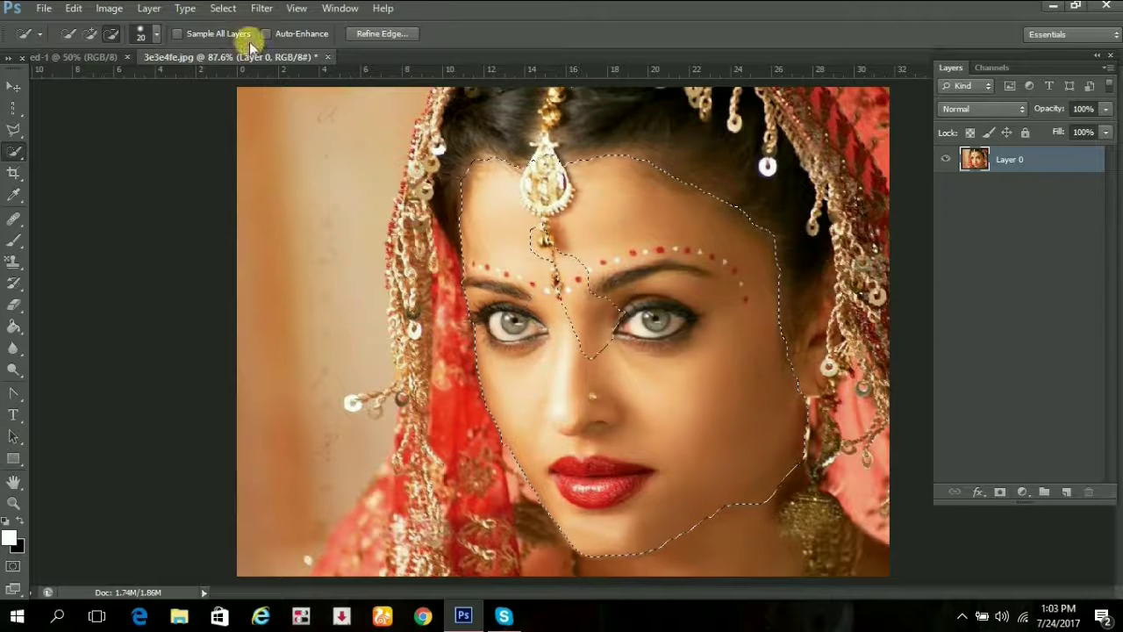
{"action": "left_click", "coordinate": [91, 33]}
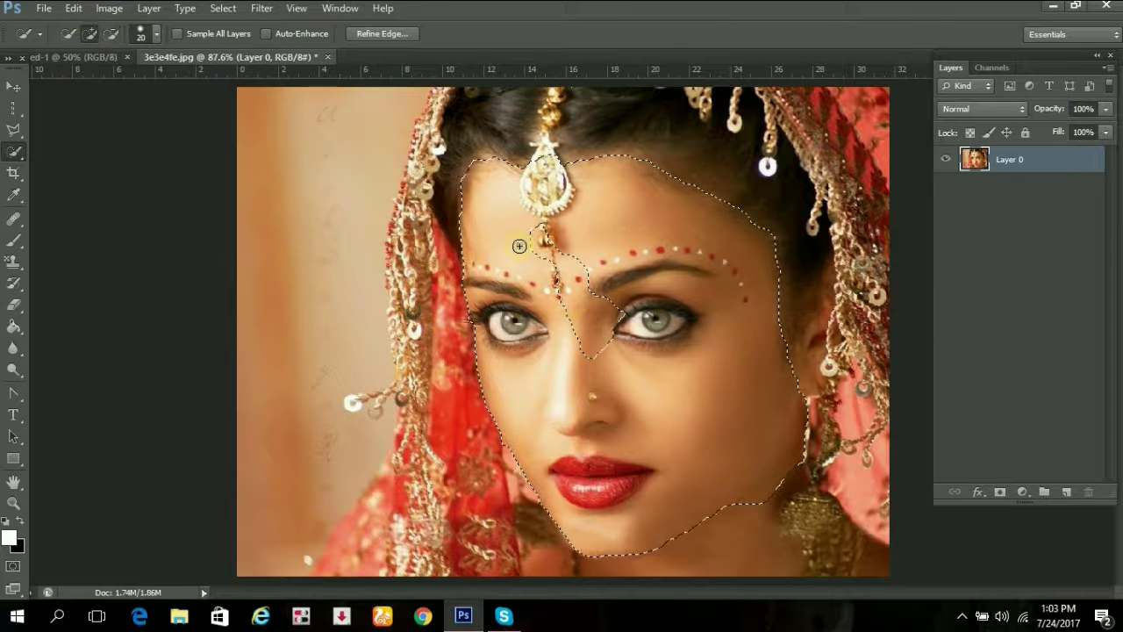
{"action": "mouse_move", "coordinate": [564, 276]}
{"action": "left_mouse_down"}
{"action": "mouse_move", "coordinate": [553, 250]}
{"action": "mouse_move", "coordinate": [576, 279]}
{"action": "mouse_move", "coordinate": [569, 263]}
{"action": "mouse_move", "coordinate": [592, 371]}
{"action": "mouse_move", "coordinate": [587, 333]}
{"action": "left_mouse_up"}
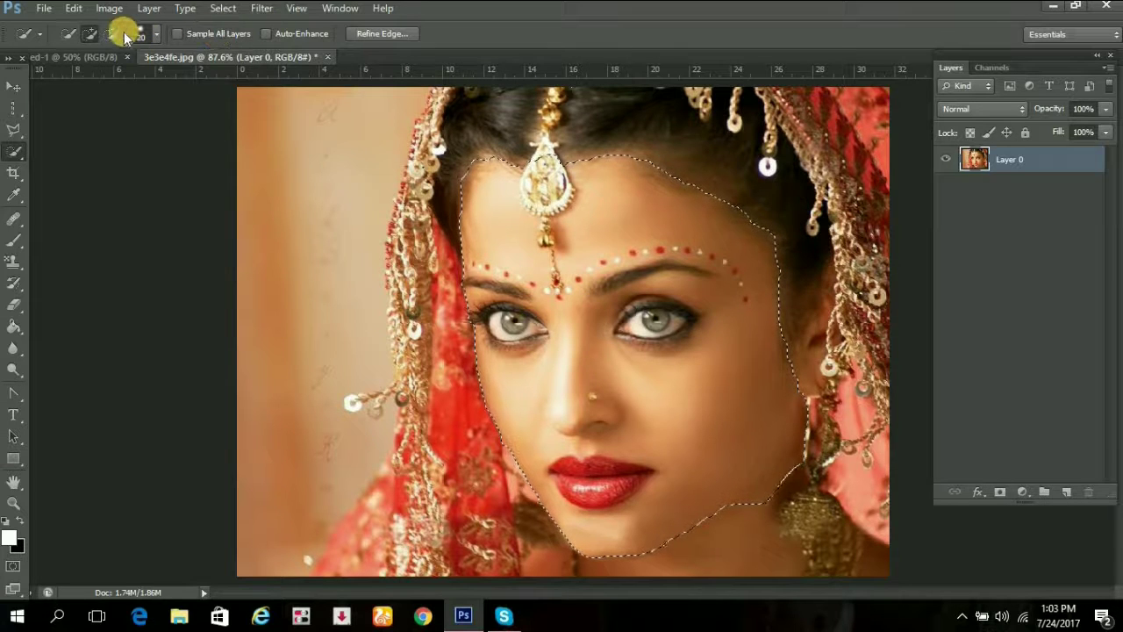
Step: Brush over the right and left eyes to subtract them from the selection
{"action": "left_click", "coordinate": [643, 321]}
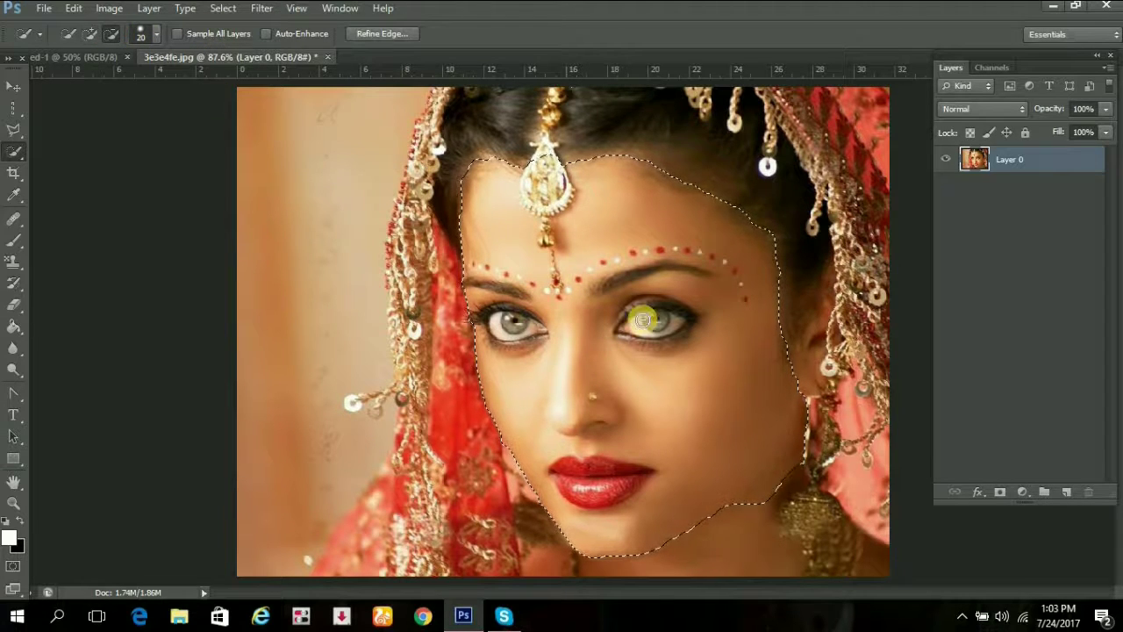
{"action": "left_click_drag", "start_coordinate": [643, 320], "coordinate": [676, 324]}
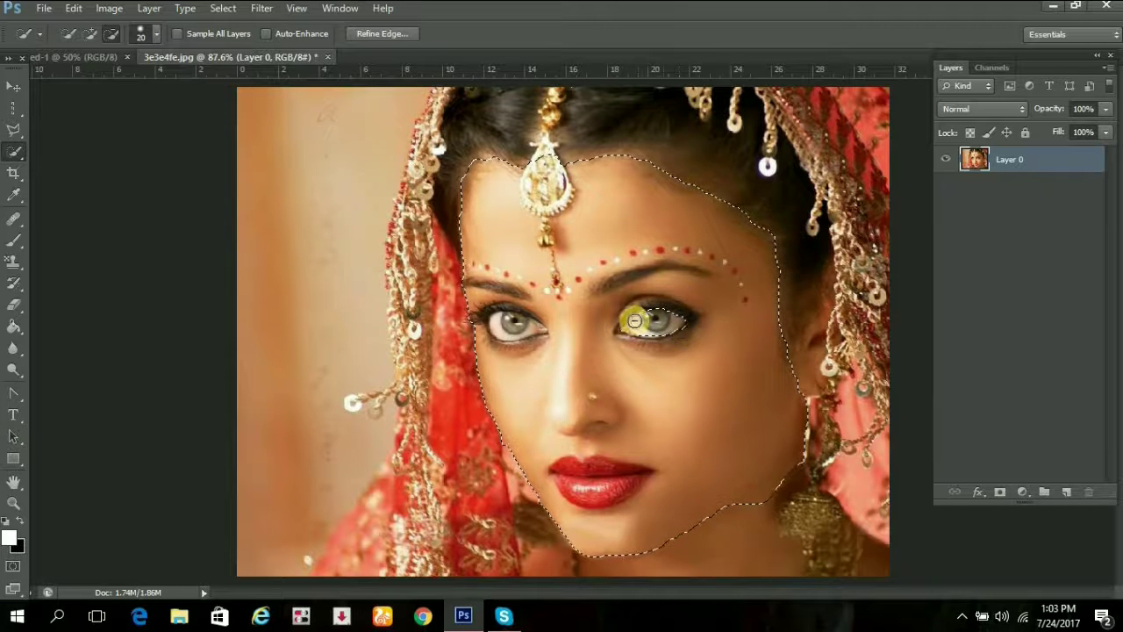
{"action": "mouse_move", "coordinate": [676, 323]}
{"action": "left_mouse_down"}
{"action": "mouse_move", "coordinate": [626, 329]}
{"action": "mouse_move", "coordinate": [682, 326]}
{"action": "left_mouse_up"}
{"action": "mouse_move", "coordinate": [514, 326]}
{"action": "left_mouse_down"}
{"action": "mouse_move", "coordinate": [533, 339]}
{"action": "mouse_move", "coordinate": [513, 325]}
{"action": "left_mouse_up"}
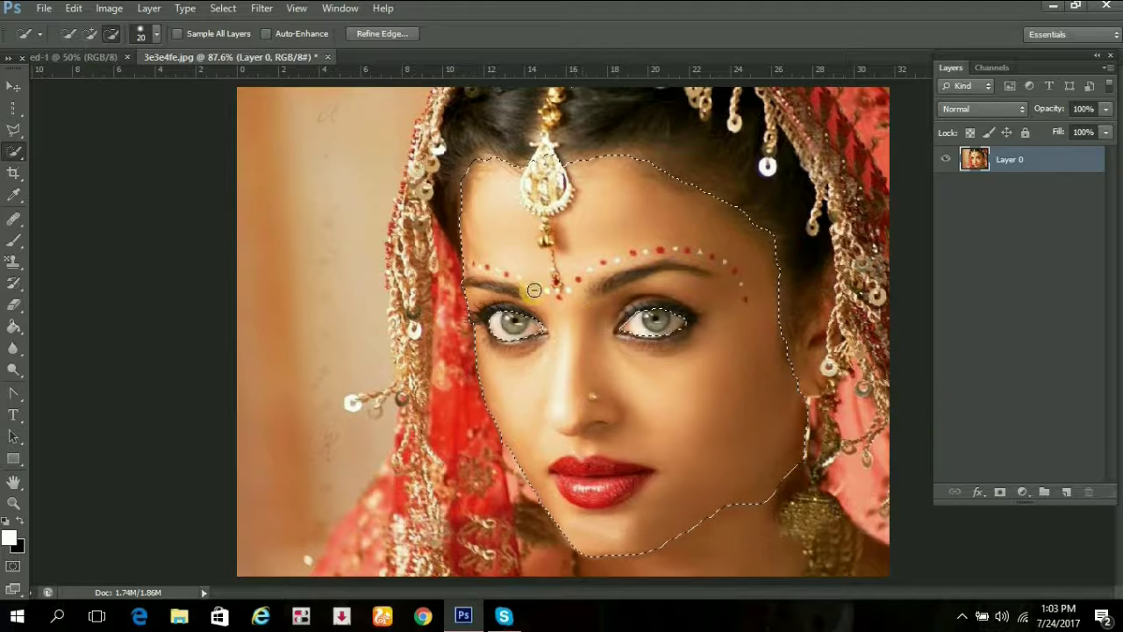
{"action": "left_click", "coordinate": [13, 88]}
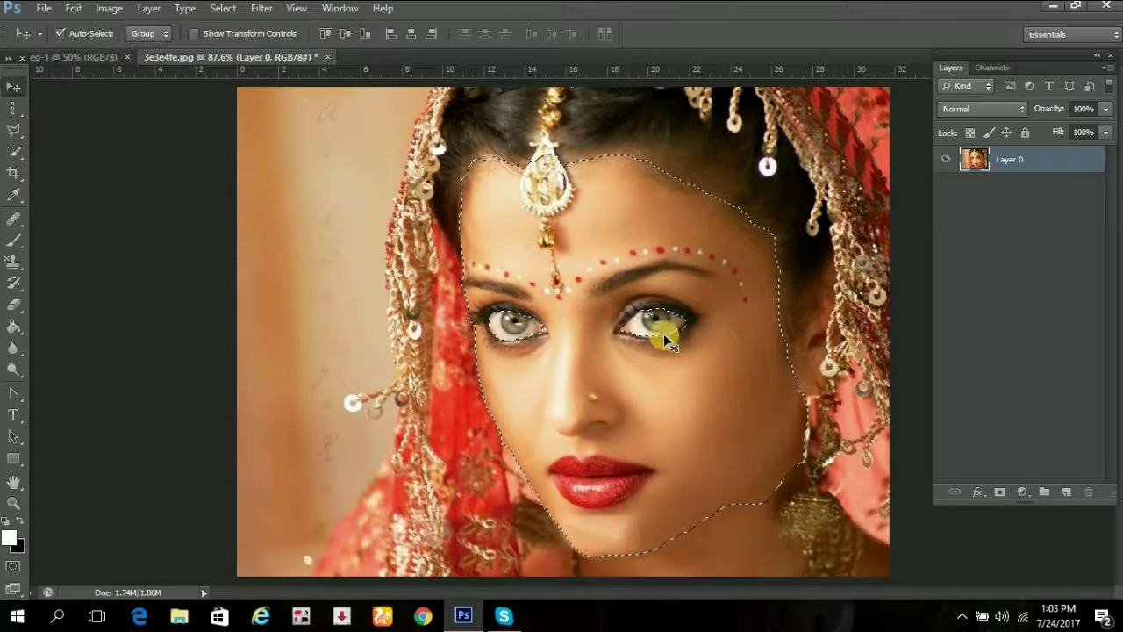
{"action": "mouse_move", "coordinate": [585, 363]}
{"action": "left_mouse_down"}
{"action": "mouse_move", "coordinate": [450, 352]}
{"action": "mouse_move", "coordinate": [441, 444]}
{"action": "left_mouse_up"}
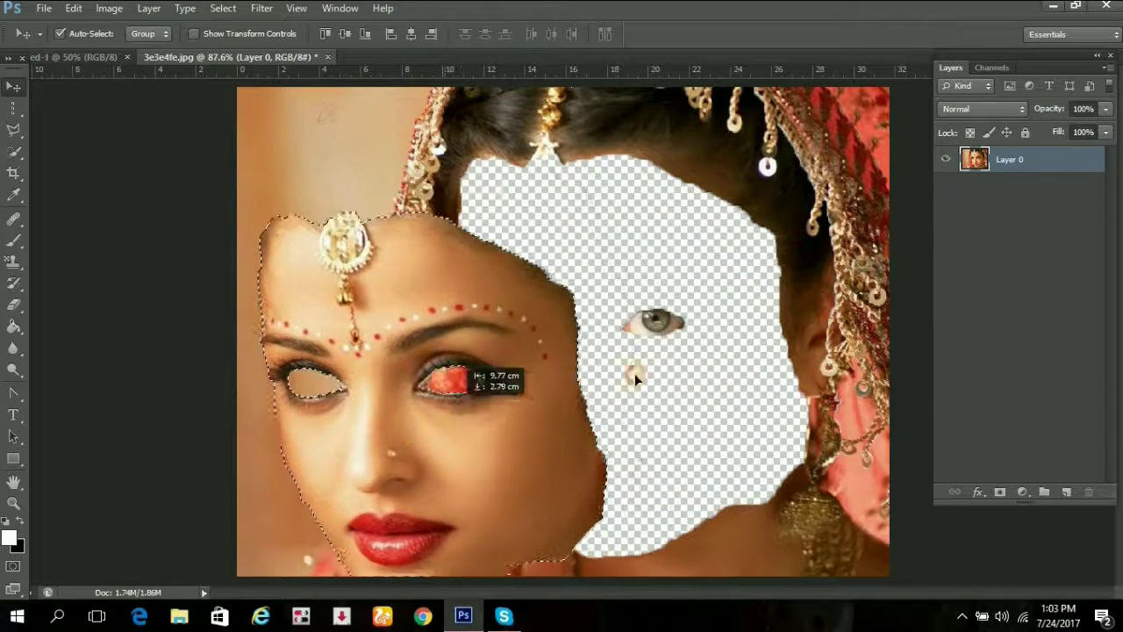
{"action": "mouse_move", "coordinate": [441, 444]}
{"action": "left_mouse_down"}
{"action": "mouse_move", "coordinate": [868, 376]}
{"action": "mouse_move", "coordinate": [606, 373]}
{"action": "mouse_move", "coordinate": [645, 364]}
{"action": "left_mouse_up"}
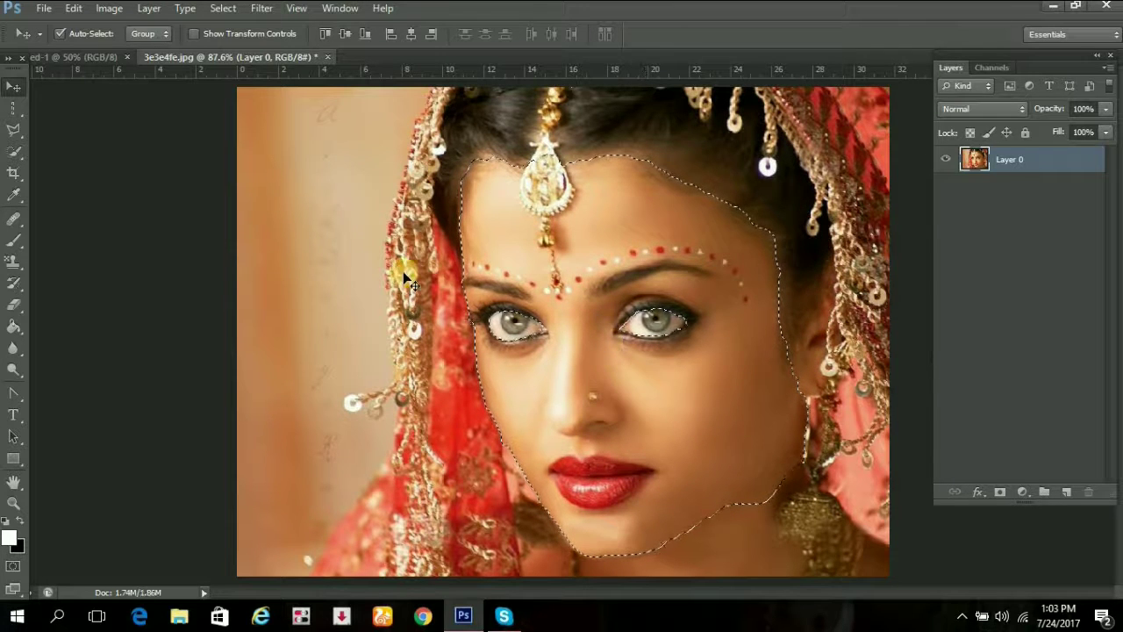
Step: Switch to the Magic Wand and clear the face selection
{"action": "left_click", "coordinate": [11, 131]}
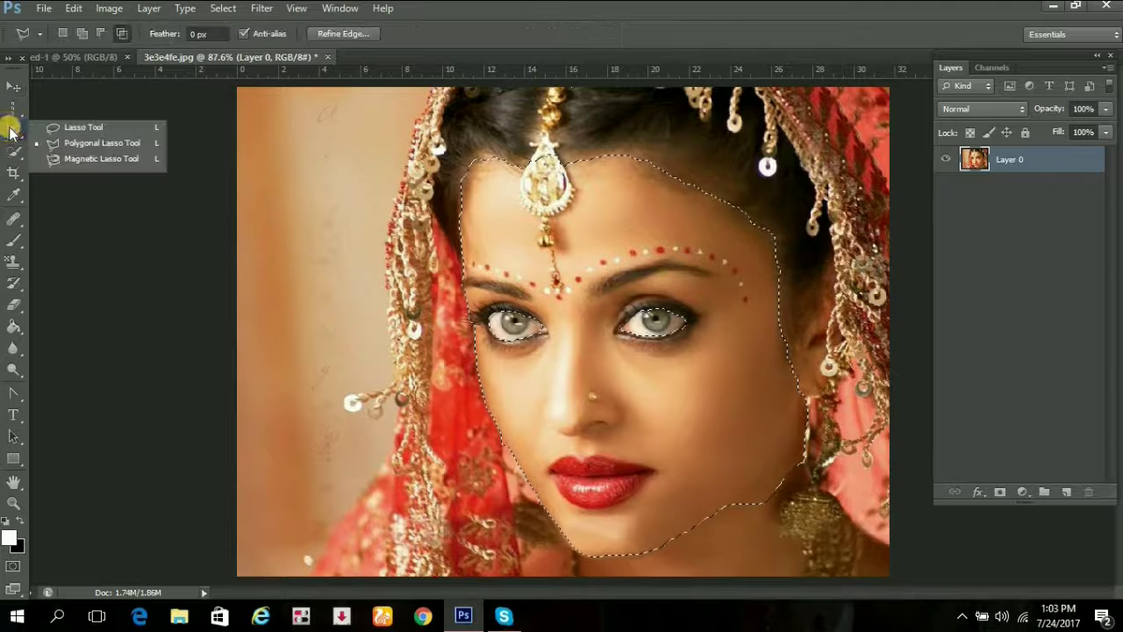
{"action": "left_click", "coordinate": [16, 154]}
{"action": "right_click", "coordinate": [16, 154]}
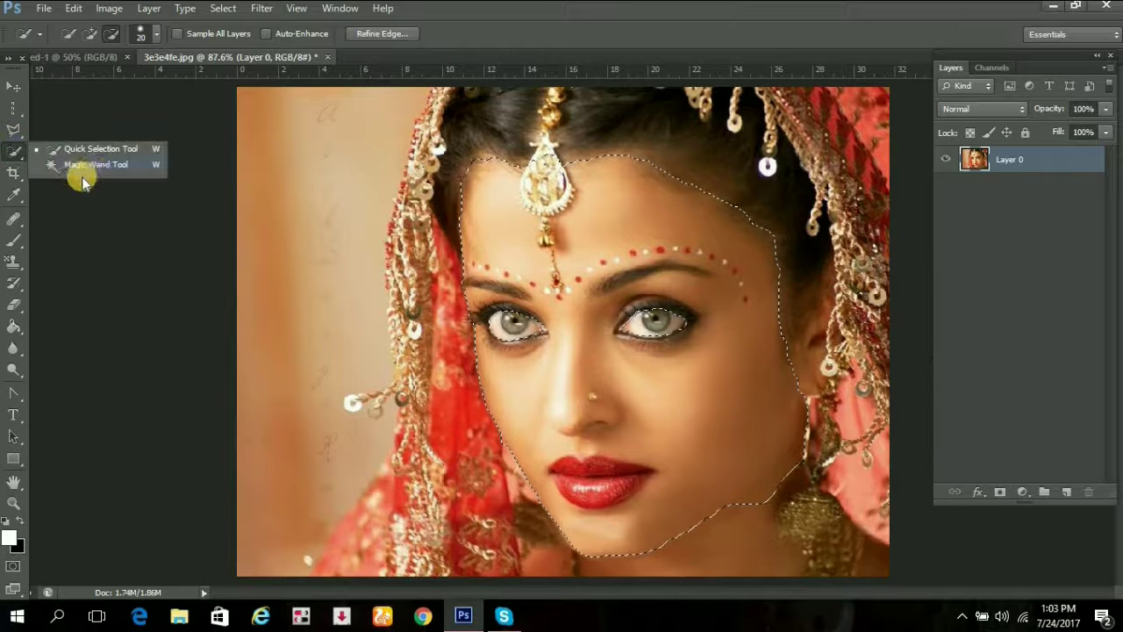
{"action": "left_click", "coordinate": [78, 166]}
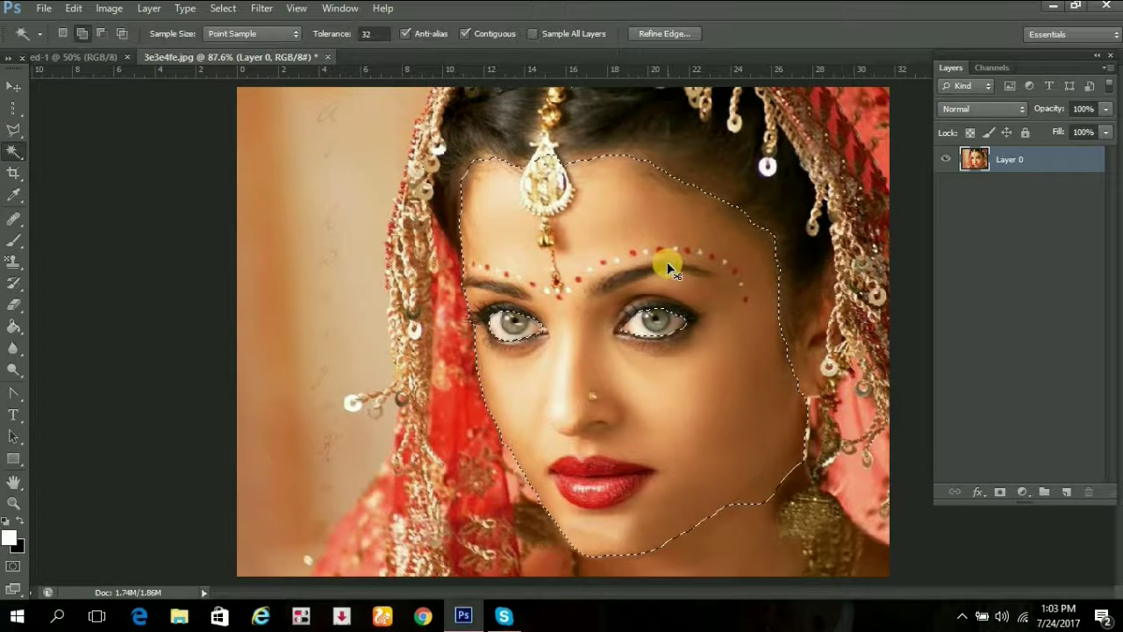
{"action": "key", "text": "ctrl+d"}
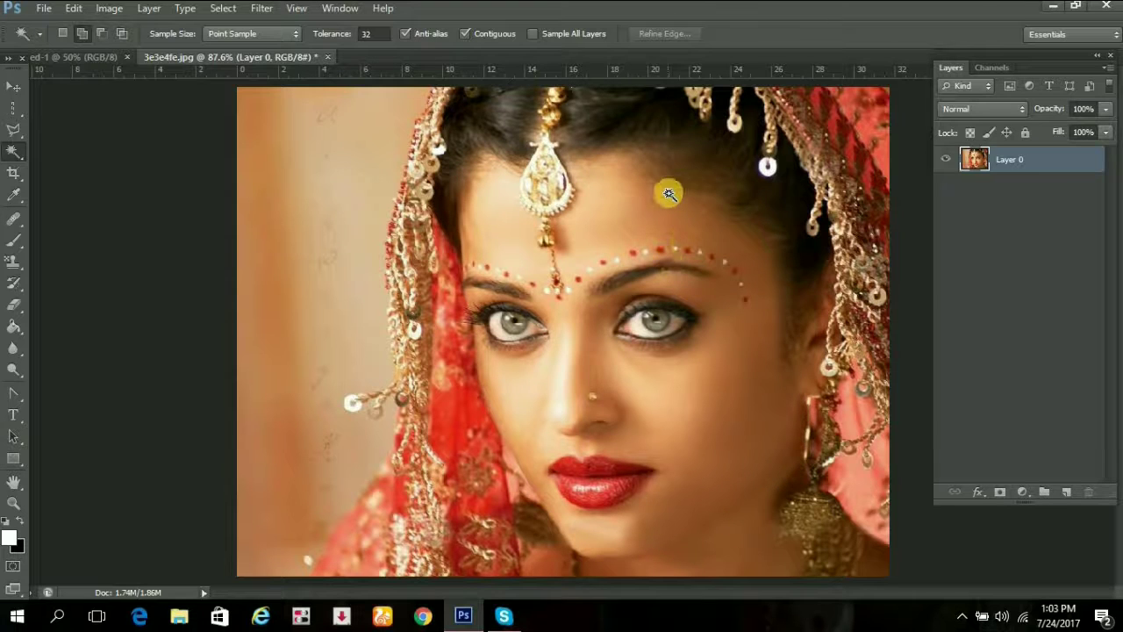
Step: At tolerance 32, select skin across forehead, nose, cheeks and both eye areas
{"action": "left_click", "coordinate": [627, 218]}
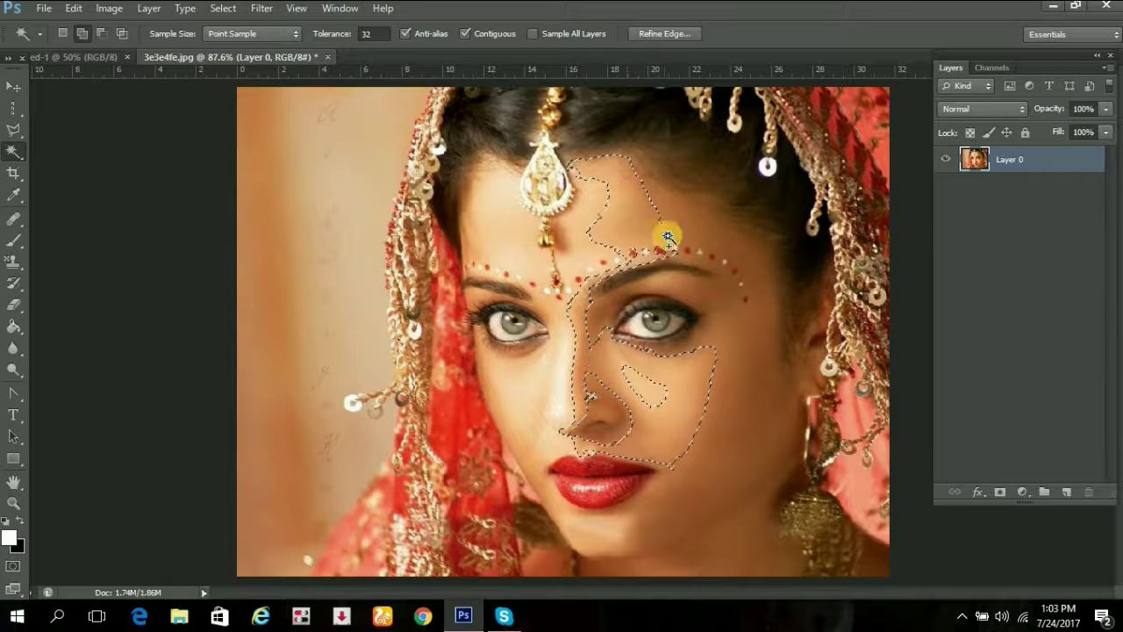
{"action": "left_click", "coordinate": [736, 312], "text": "shift"}
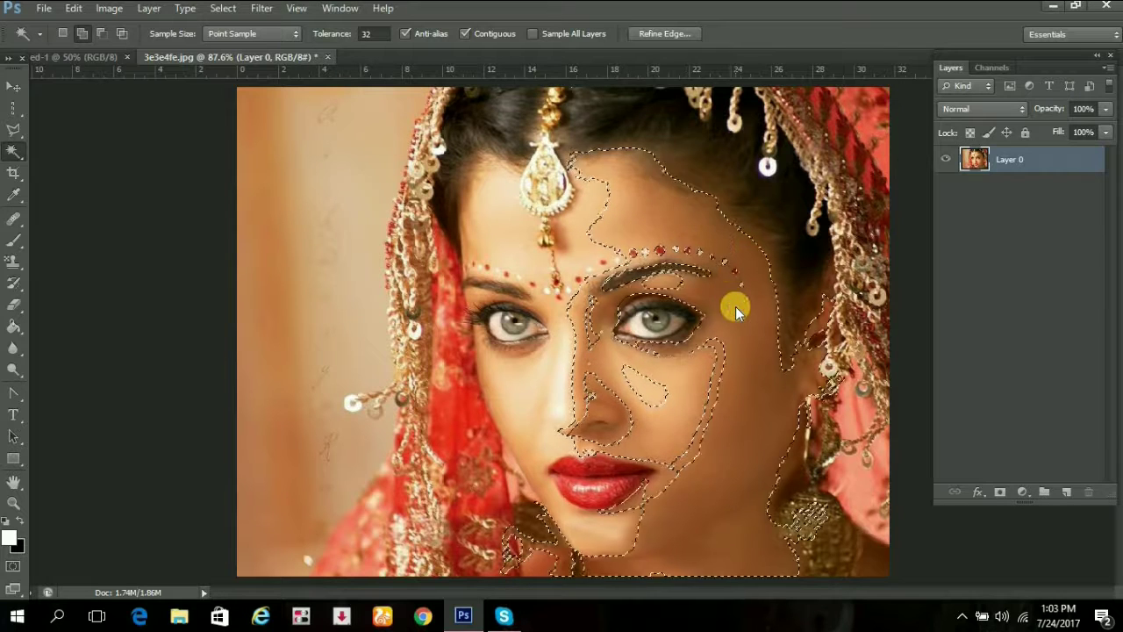
{"action": "left_click", "coordinate": [592, 409]}
{"action": "left_click", "coordinate": [513, 261]}
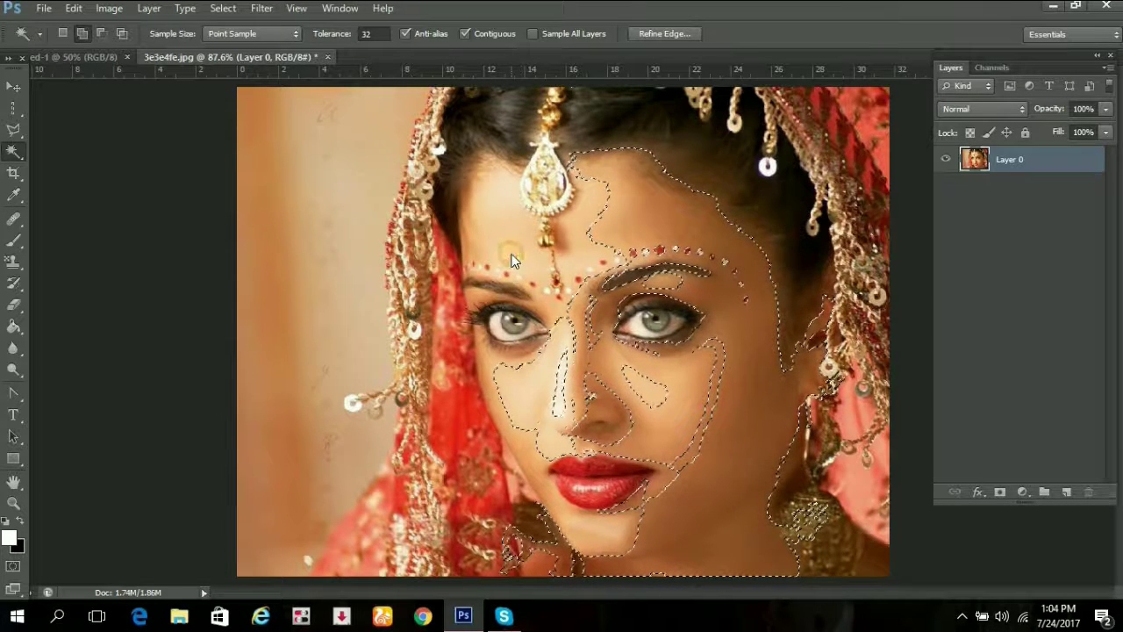
{"action": "left_click", "coordinate": [459, 184]}
{"action": "left_click", "coordinate": [474, 265]}
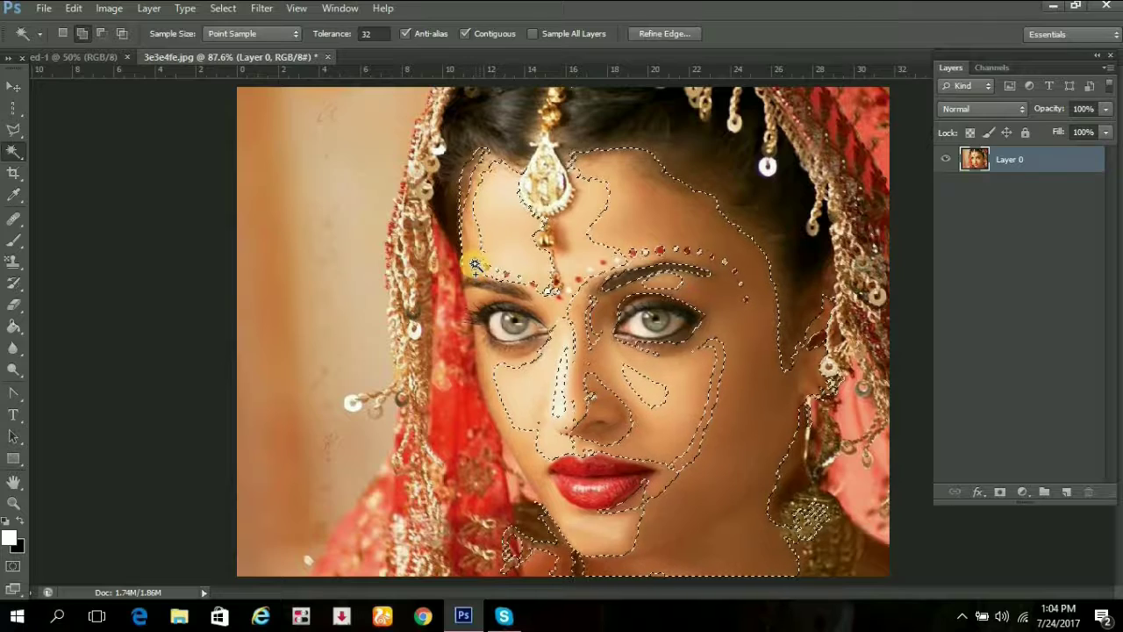
{"action": "left_click", "coordinate": [494, 321], "text": "alt"}
{"action": "left_click", "coordinate": [651, 330], "text": "alt"}
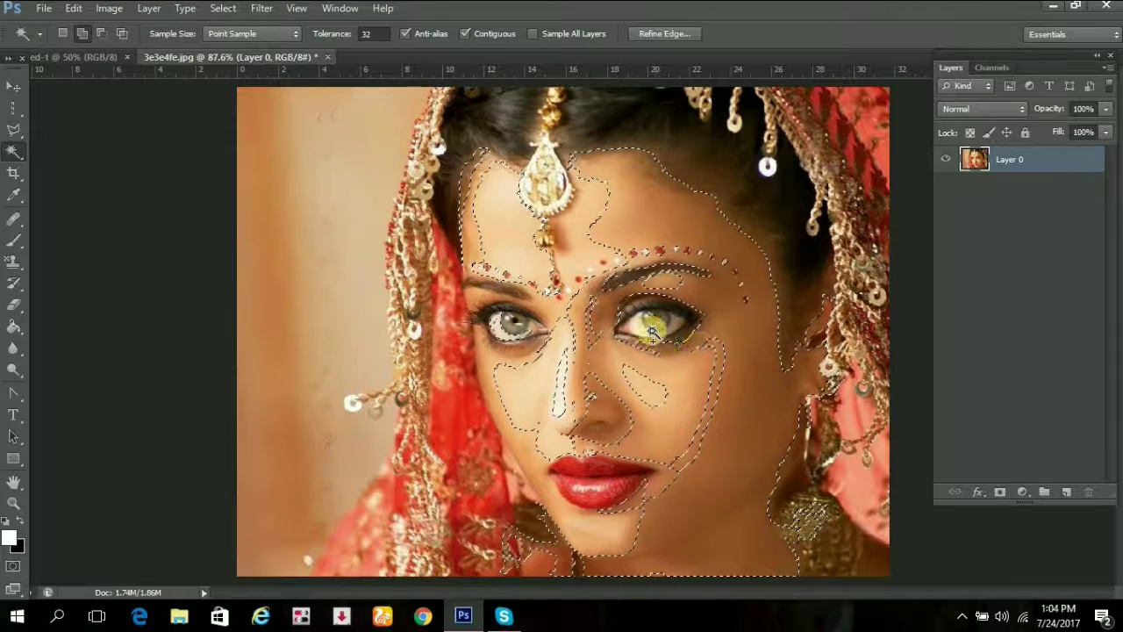
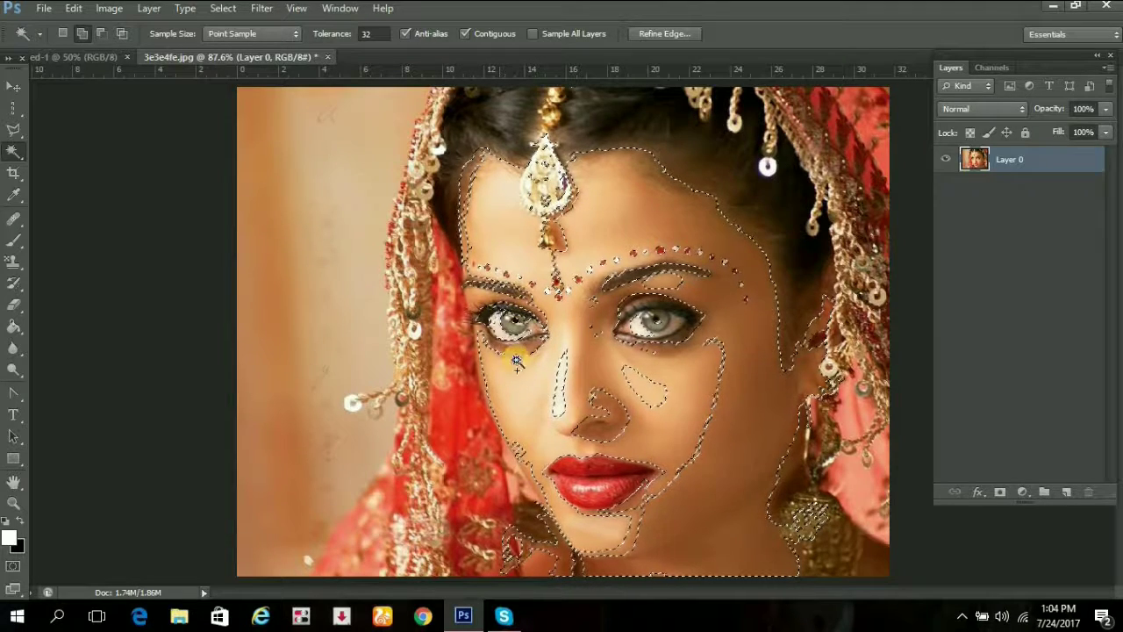
Step: Add the right cheek, nose tip and nose bridge to the face selection with the Magic Wand
{"action": "left_click", "coordinate": [622, 391]}
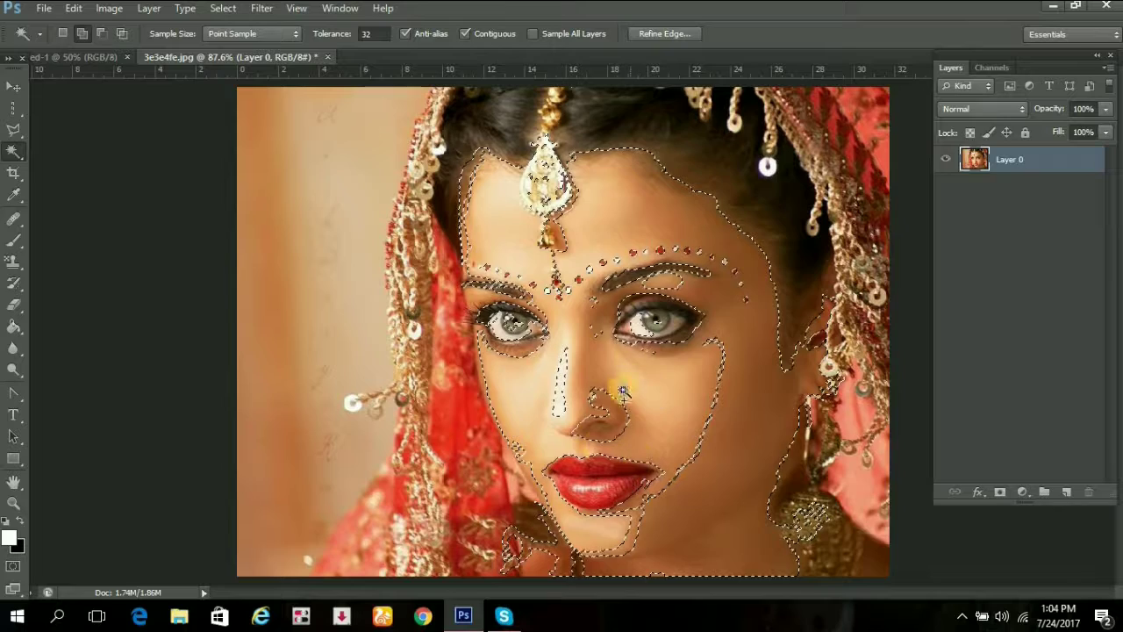
{"action": "left_click", "coordinate": [576, 415]}
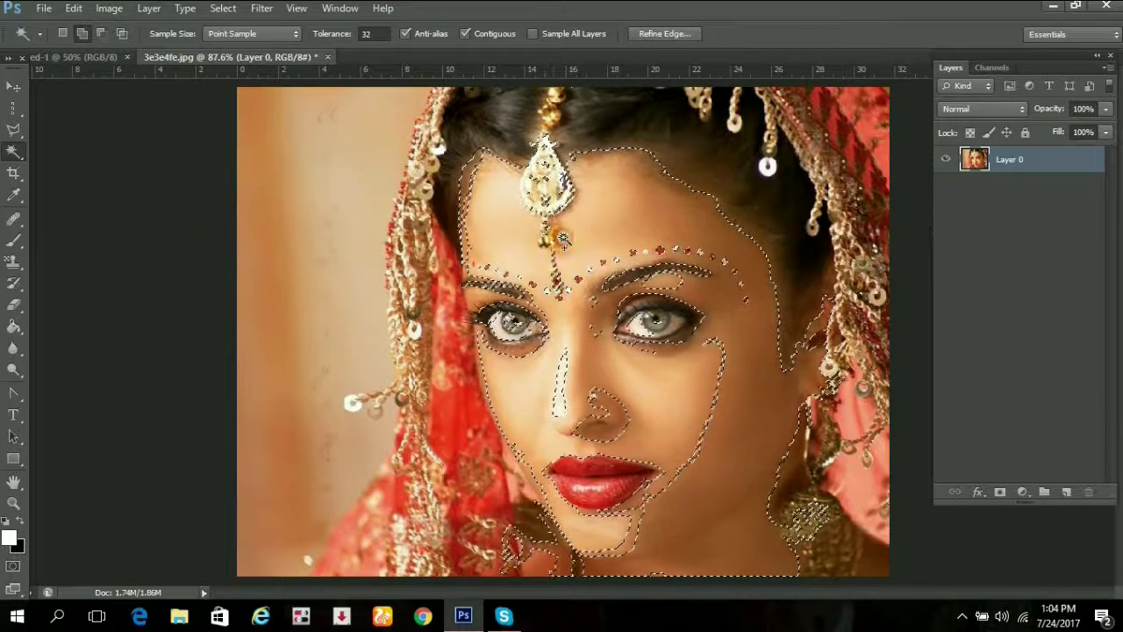
{"action": "left_click", "coordinate": [82, 33]}
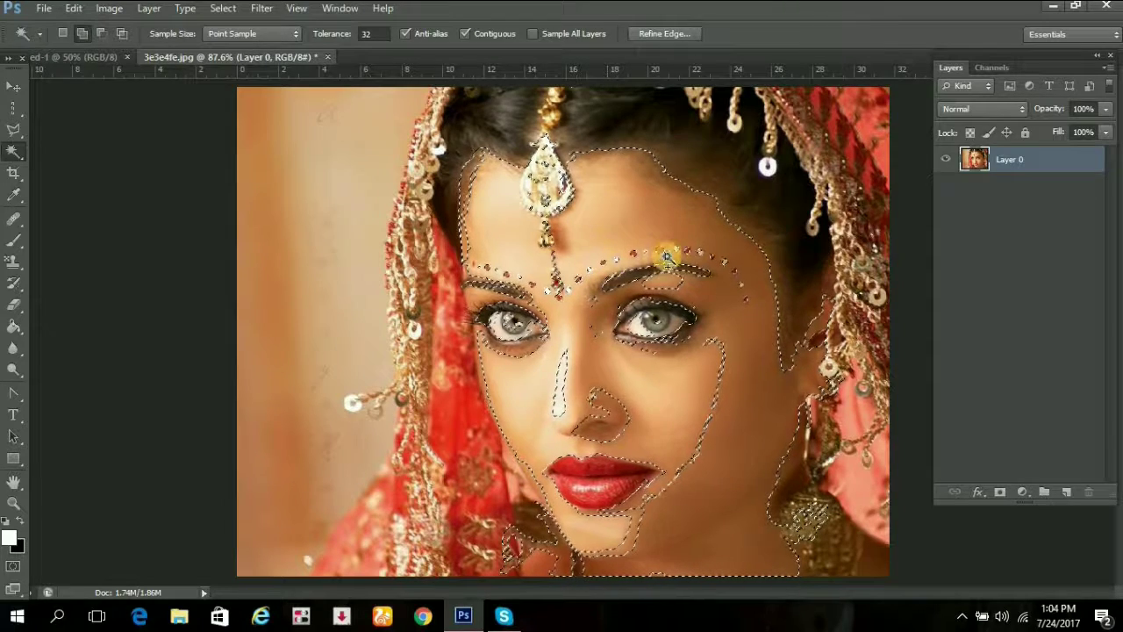
{"action": "left_click", "coordinate": [645, 438]}
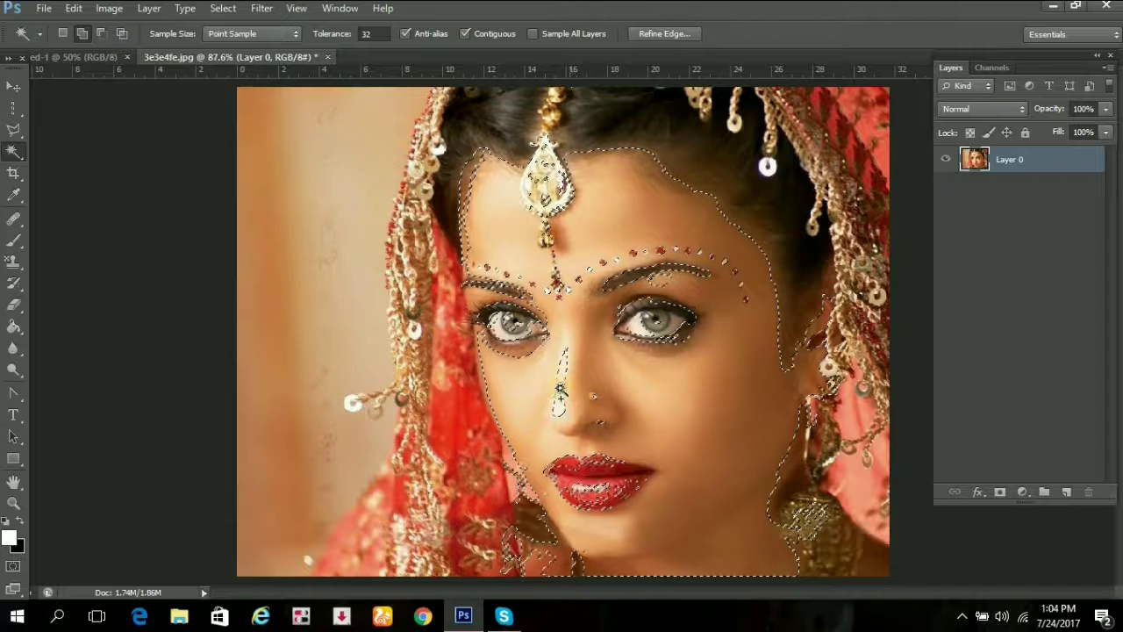
{"action": "left_click", "coordinate": [564, 378]}
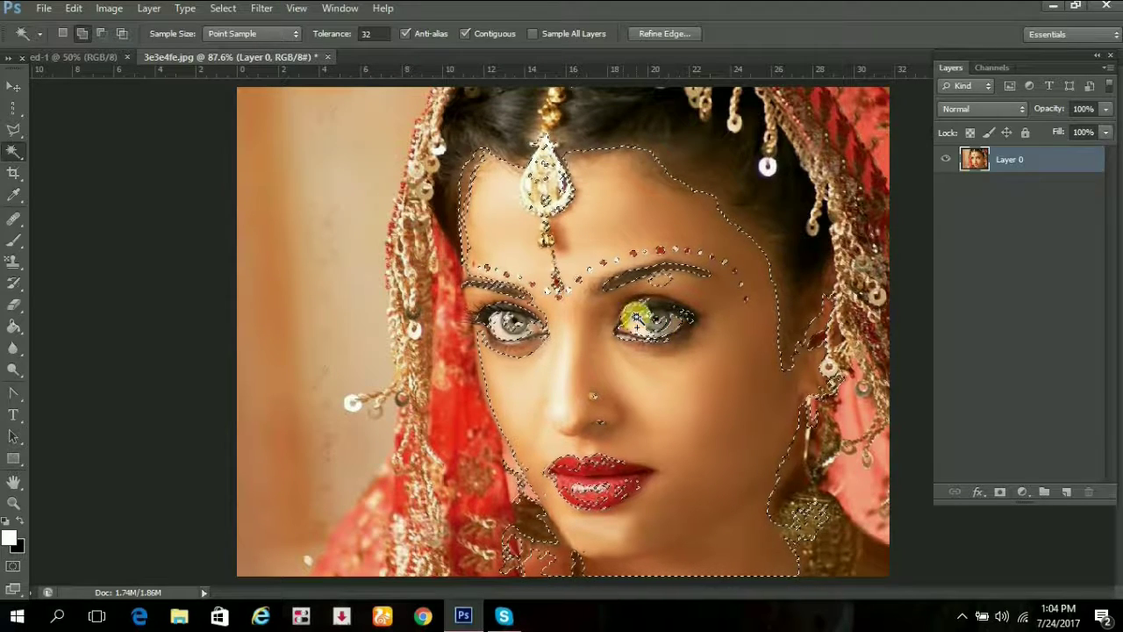
Step: Clear the face selection and switch to the Quick Selection Tool
{"action": "right_click", "coordinate": [11, 151]}
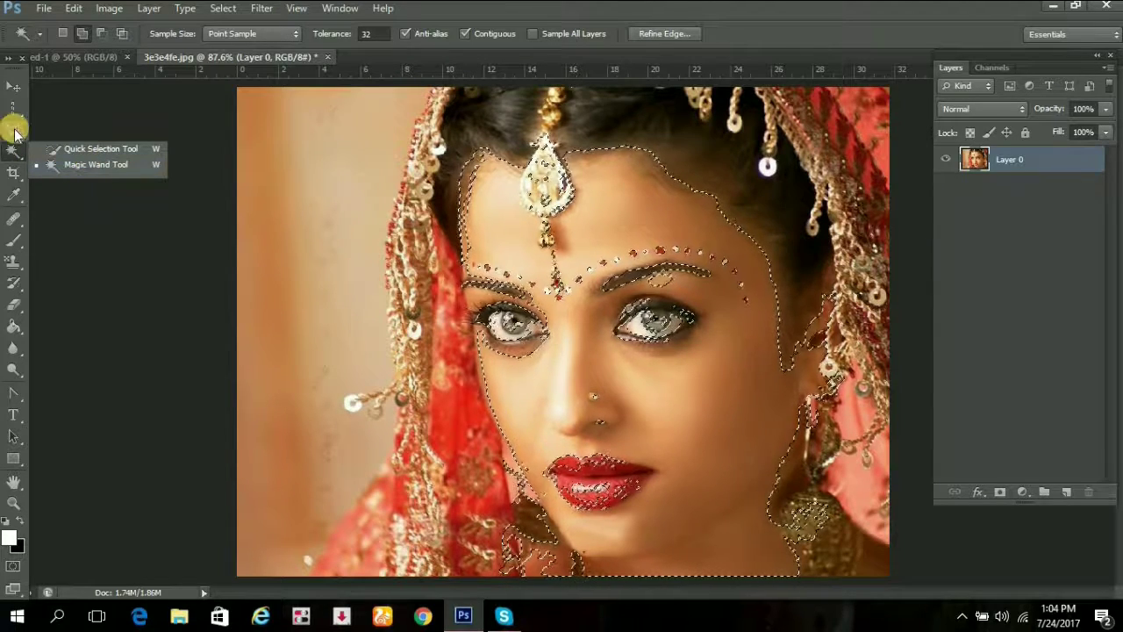
{"action": "left_click_drag", "start_coordinate": [15, 132], "coordinate": [123, 145]}
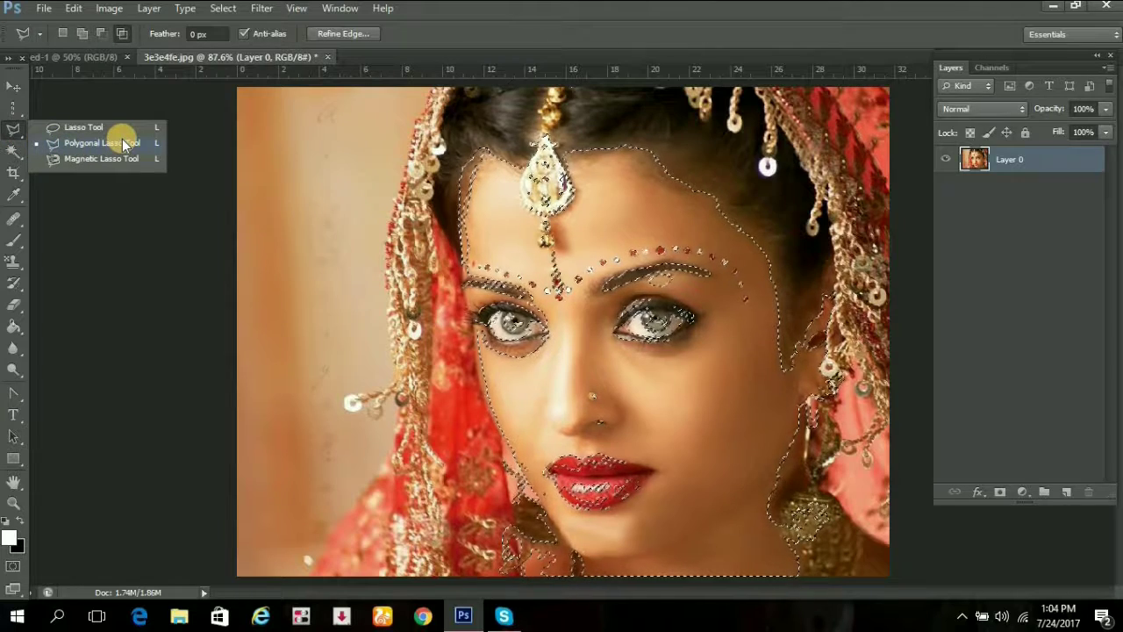
{"action": "left_click_drag", "start_coordinate": [12, 150], "coordinate": [87, 150]}
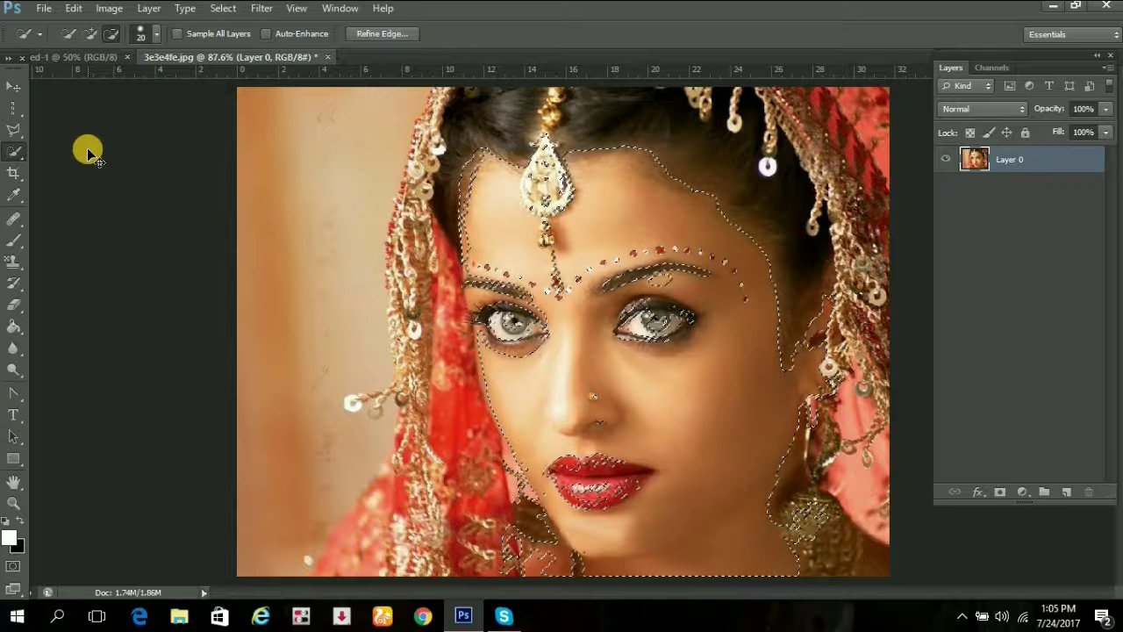
{"action": "key", "text": "ctrl+d"}
Step: Paint a selection over the bride's forehead, hairline, face, neck and right veil edge
{"action": "left_click_drag", "start_coordinate": [504, 226], "coordinate": [546, 200]}
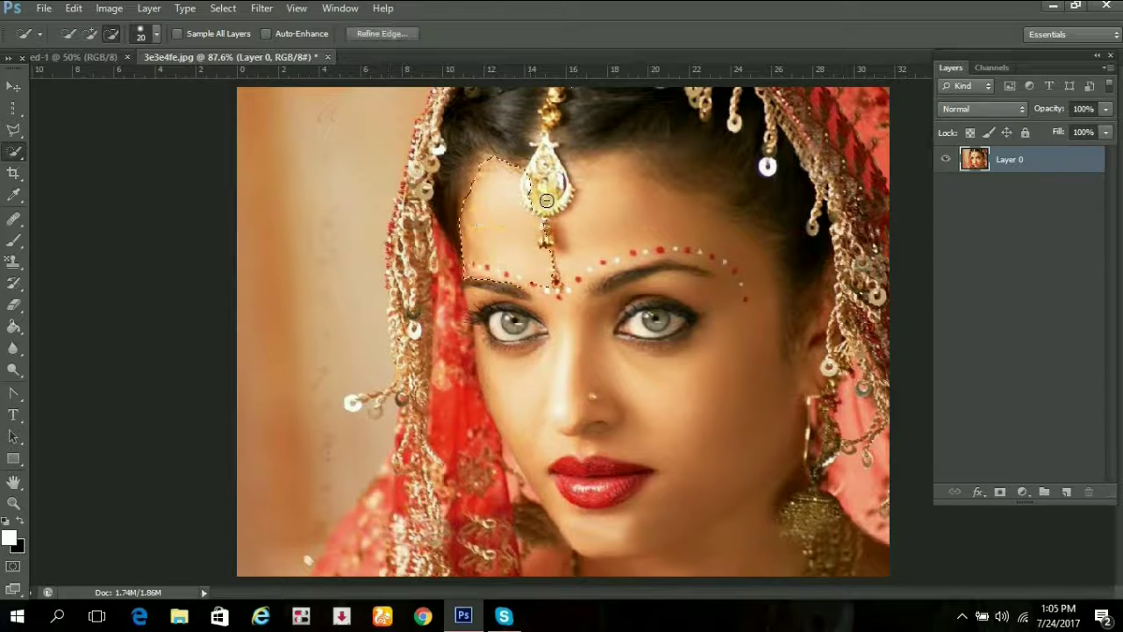
{"action": "left_click", "coordinate": [90, 34]}
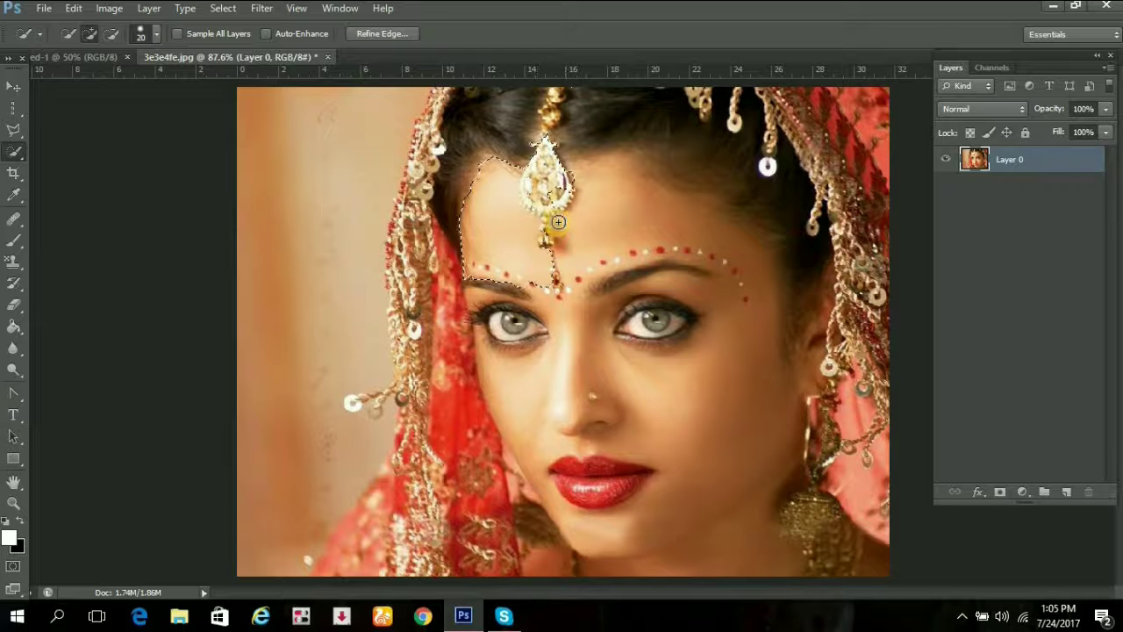
{"action": "mouse_move", "coordinate": [558, 222]}
{"action": "left_mouse_down"}
{"action": "mouse_move", "coordinate": [626, 195]}
{"action": "mouse_move", "coordinate": [728, 253]}
{"action": "mouse_move", "coordinate": [683, 216]}
{"action": "mouse_move", "coordinate": [745, 444]}
{"action": "mouse_move", "coordinate": [682, 416]}
{"action": "mouse_move", "coordinate": [556, 280]}
{"action": "mouse_move", "coordinate": [585, 296]}
{"action": "left_mouse_up"}
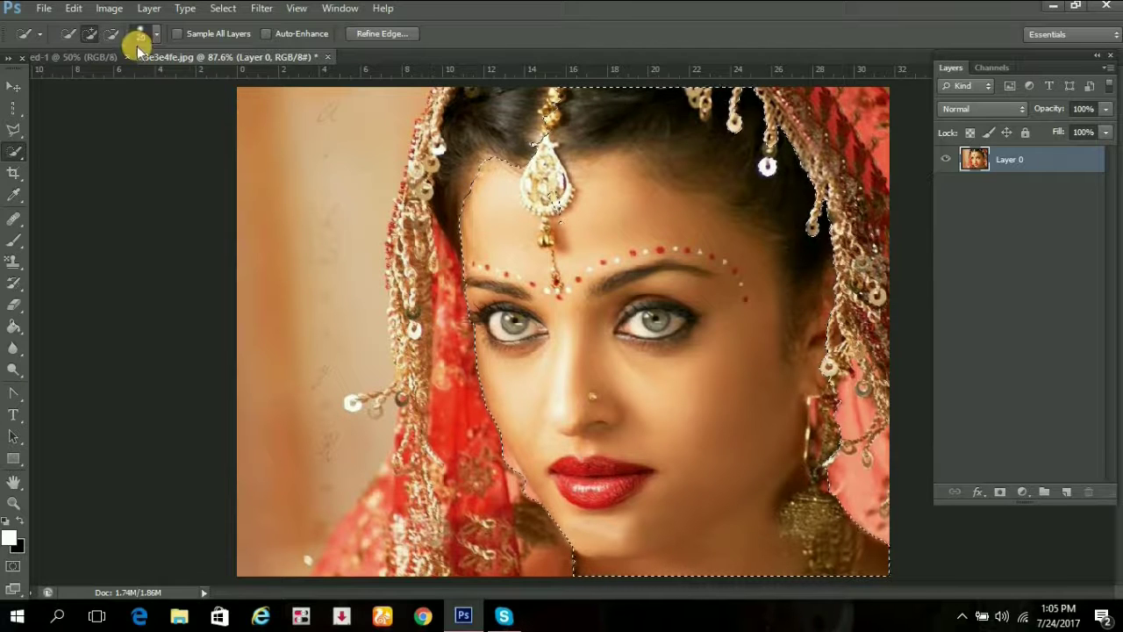
{"action": "mouse_move", "coordinate": [722, 431]}
{"action": "left_mouse_down"}
{"action": "mouse_move", "coordinate": [609, 491]}
{"action": "mouse_move", "coordinate": [509, 474]}
{"action": "mouse_move", "coordinate": [415, 523]}
{"action": "mouse_move", "coordinate": [395, 515]}
{"action": "mouse_move", "coordinate": [363, 547]}
{"action": "mouse_move", "coordinate": [377, 514]}
{"action": "mouse_move", "coordinate": [340, 545]}
{"action": "mouse_move", "coordinate": [429, 430]}
{"action": "mouse_move", "coordinate": [406, 213]}
{"action": "mouse_move", "coordinate": [433, 143]}
{"action": "mouse_move", "coordinate": [405, 250]}
{"action": "mouse_move", "coordinate": [409, 401]}
{"action": "mouse_move", "coordinate": [431, 165]}
{"action": "mouse_move", "coordinate": [418, 188]}
{"action": "mouse_move", "coordinate": [454, 83]}
{"action": "mouse_move", "coordinate": [426, 131]}
{"action": "mouse_move", "coordinate": [437, 109]}
{"action": "left_mouse_up"}
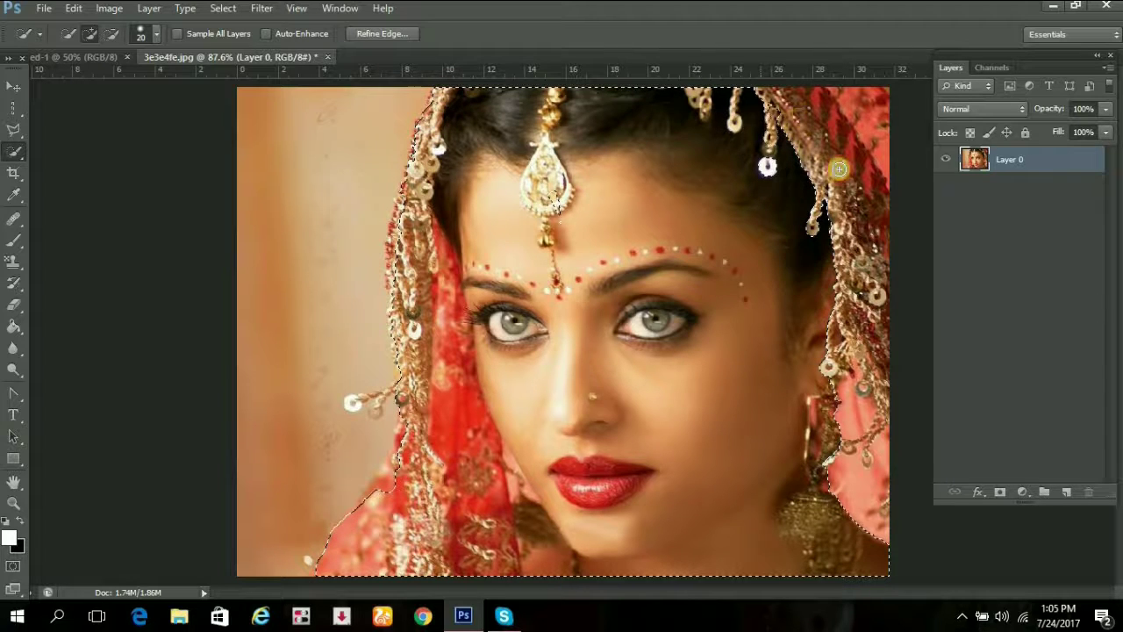
{"action": "mouse_move", "coordinate": [839, 168]}
{"action": "left_mouse_down"}
{"action": "mouse_move", "coordinate": [830, 105]}
{"action": "mouse_move", "coordinate": [869, 353]}
{"action": "mouse_move", "coordinate": [859, 474]}
{"action": "mouse_move", "coordinate": [865, 395]}
{"action": "left_mouse_up"}
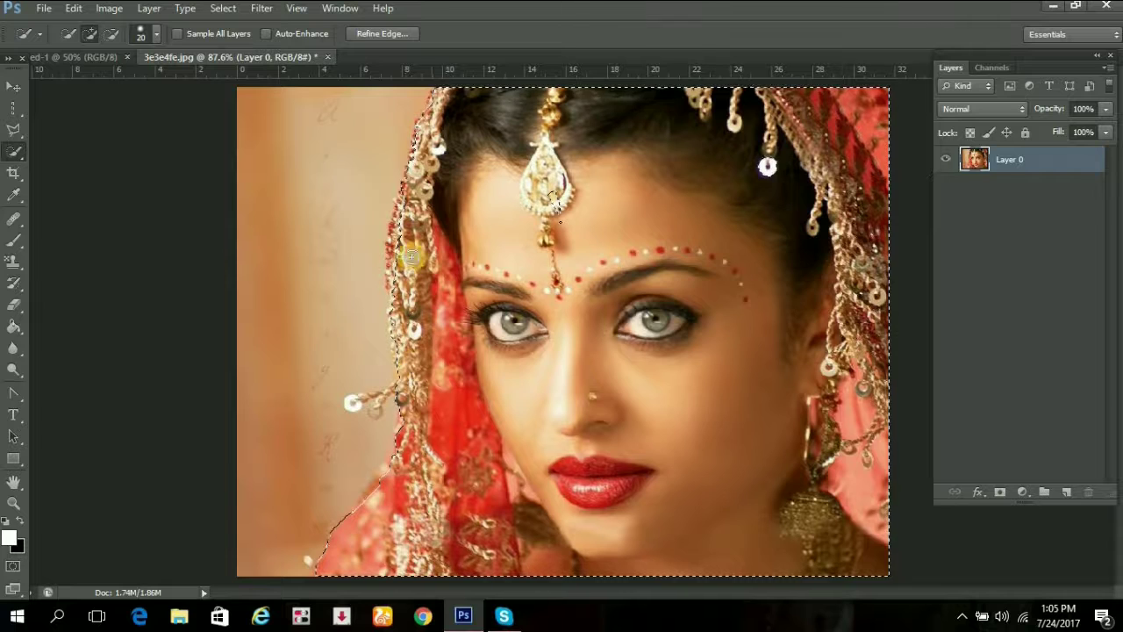
Step: Refine the left jewellery edge, then subtract the pale left background from the selection
{"action": "left_click", "coordinate": [410, 216]}
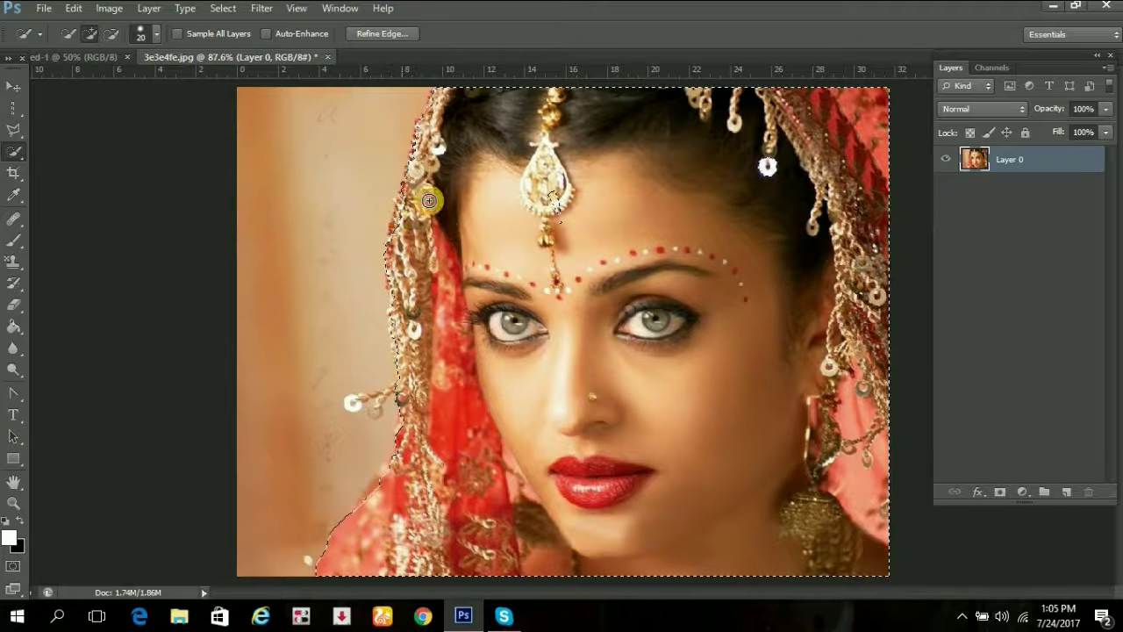
{"action": "left_click", "coordinate": [397, 199]}
{"action": "left_click_drag", "start_coordinate": [426, 178], "coordinate": [439, 144]}
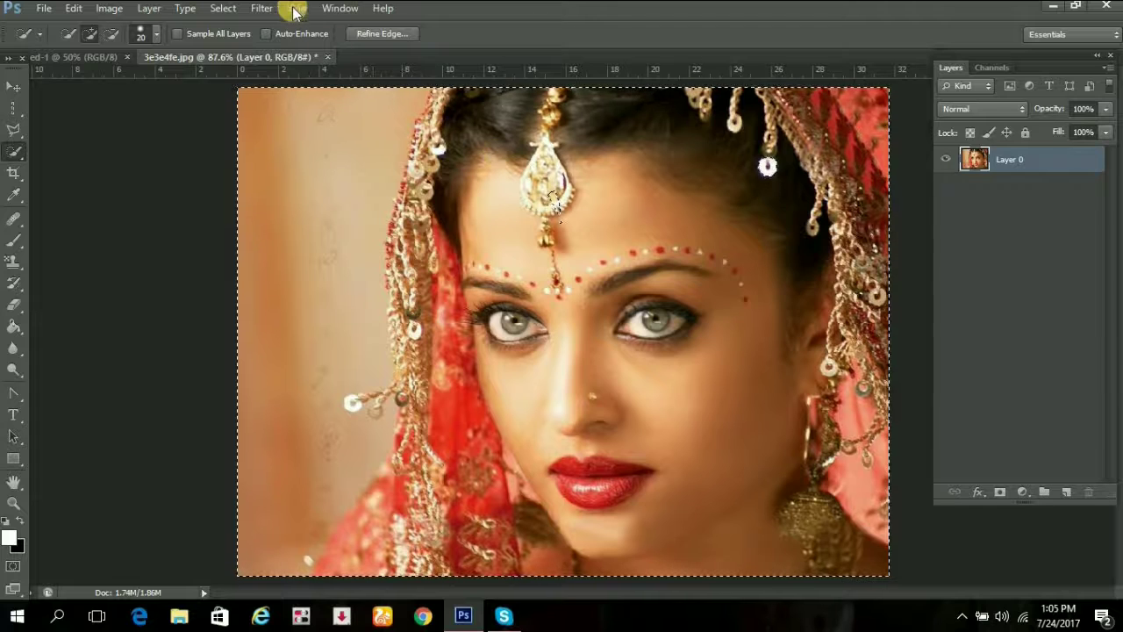
{"action": "left_click", "coordinate": [111, 33]}
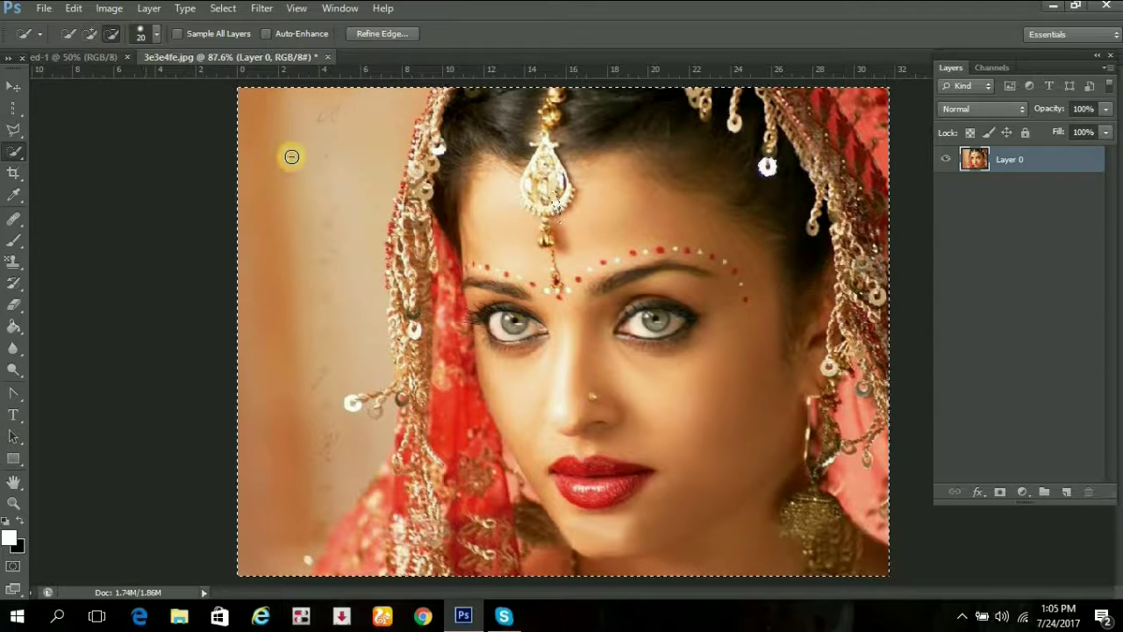
{"action": "mouse_move", "coordinate": [292, 156]}
{"action": "left_mouse_down"}
{"action": "mouse_move", "coordinate": [243, 288]}
{"action": "mouse_move", "coordinate": [356, 158]}
{"action": "mouse_move", "coordinate": [343, 254]}
{"action": "mouse_move", "coordinate": [246, 520]}
{"action": "mouse_move", "coordinate": [255, 476]}
{"action": "left_mouse_up"}
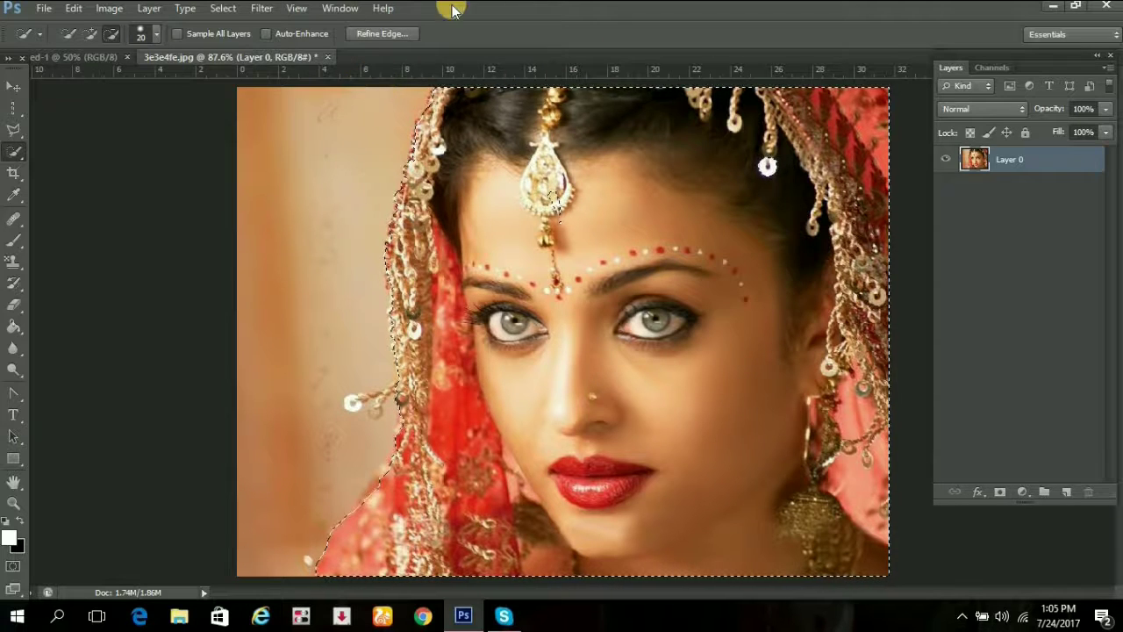
Step: Test-move the selected bride slightly up with the Move tool, nudge it down, then deselect
{"action": "right_click", "coordinate": [6, 153]}
{"action": "left_click", "coordinate": [6, 154]}
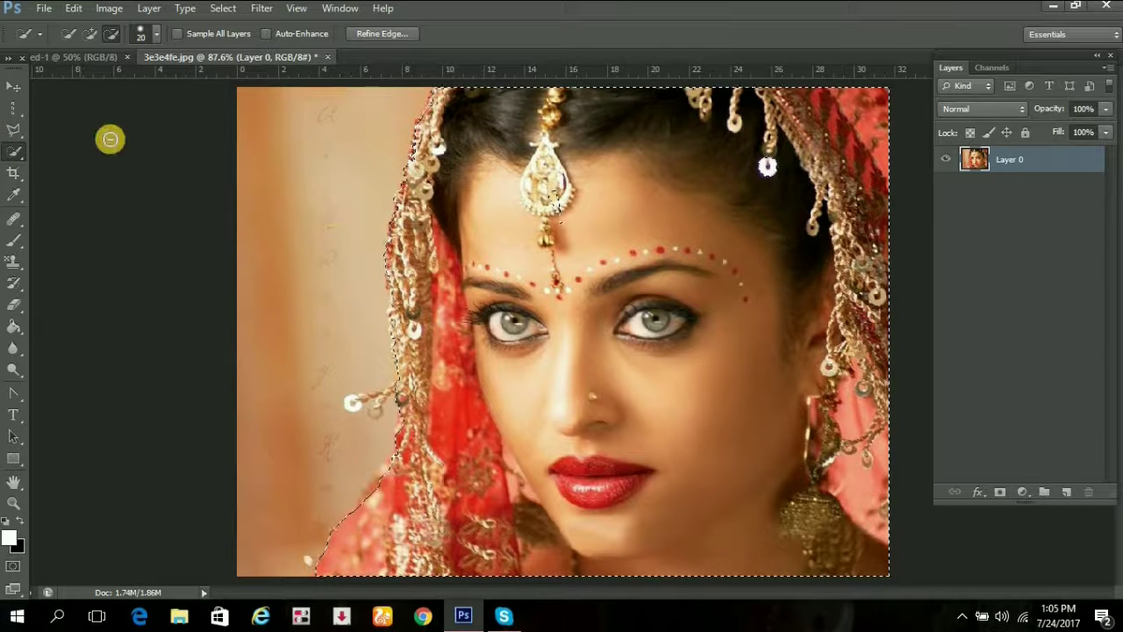
{"action": "left_click", "coordinate": [13, 86]}
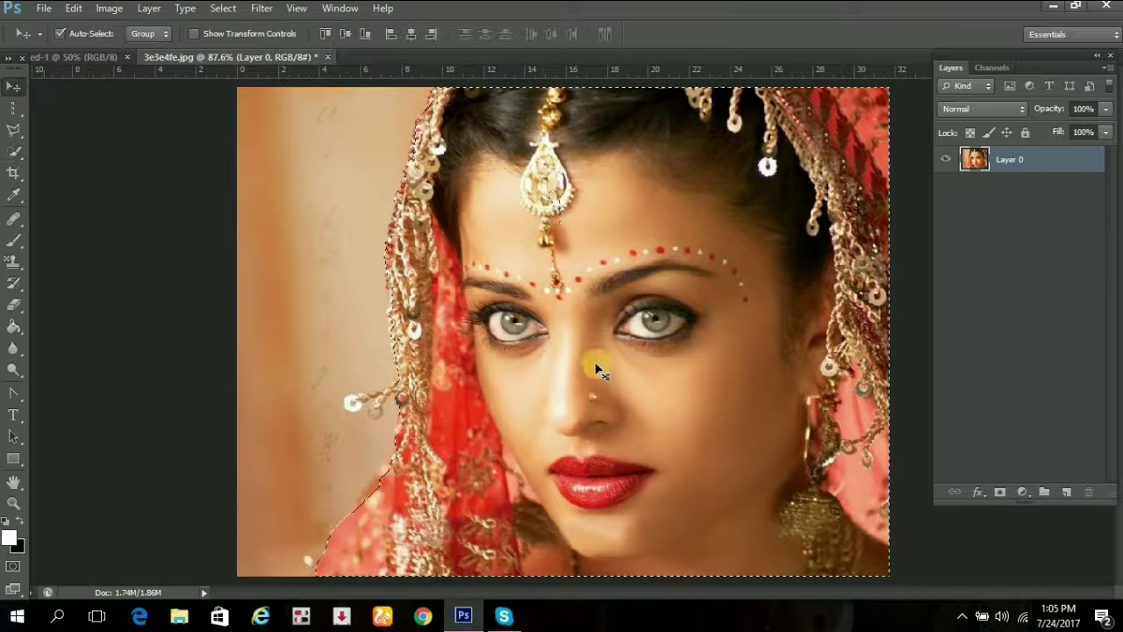
{"action": "mouse_move", "coordinate": [632, 347]}
{"action": "left_mouse_down"}
{"action": "mouse_move", "coordinate": [832, 374]}
{"action": "mouse_move", "coordinate": [191, 400]}
{"action": "mouse_move", "coordinate": [672, 356]}
{"action": "mouse_move", "coordinate": [672, 464]}
{"action": "mouse_move", "coordinate": [657, 368]}
{"action": "mouse_move", "coordinate": [633, 326]}
{"action": "left_mouse_up"}
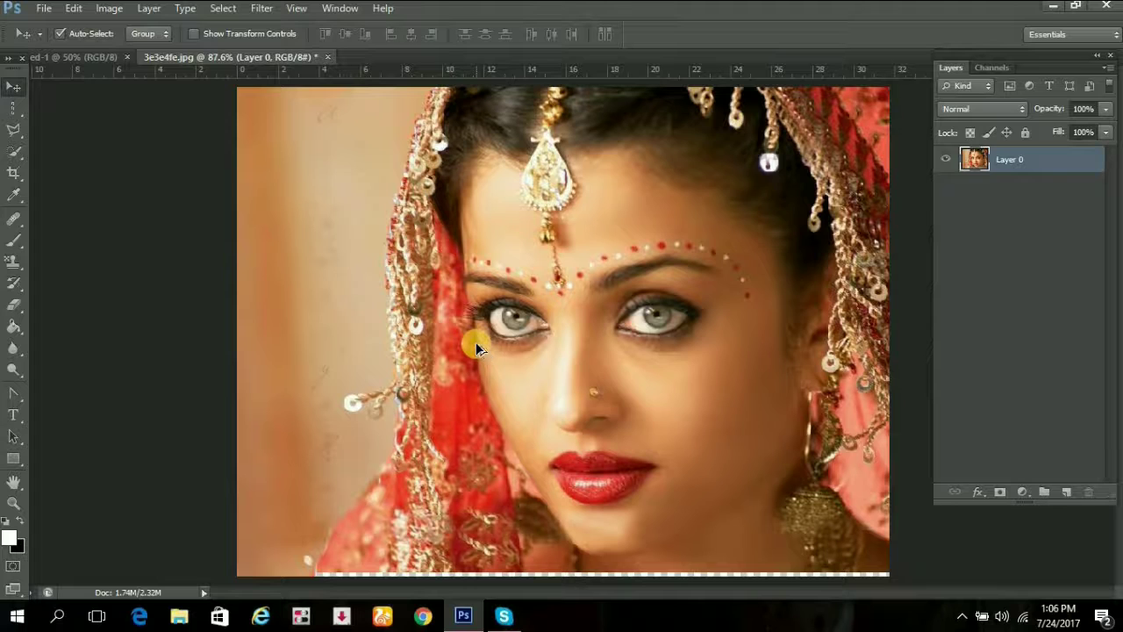
{"action": "key", "text": "Down"}
{"action": "key", "text": "Down"}
{"action": "key", "text": "Down"}
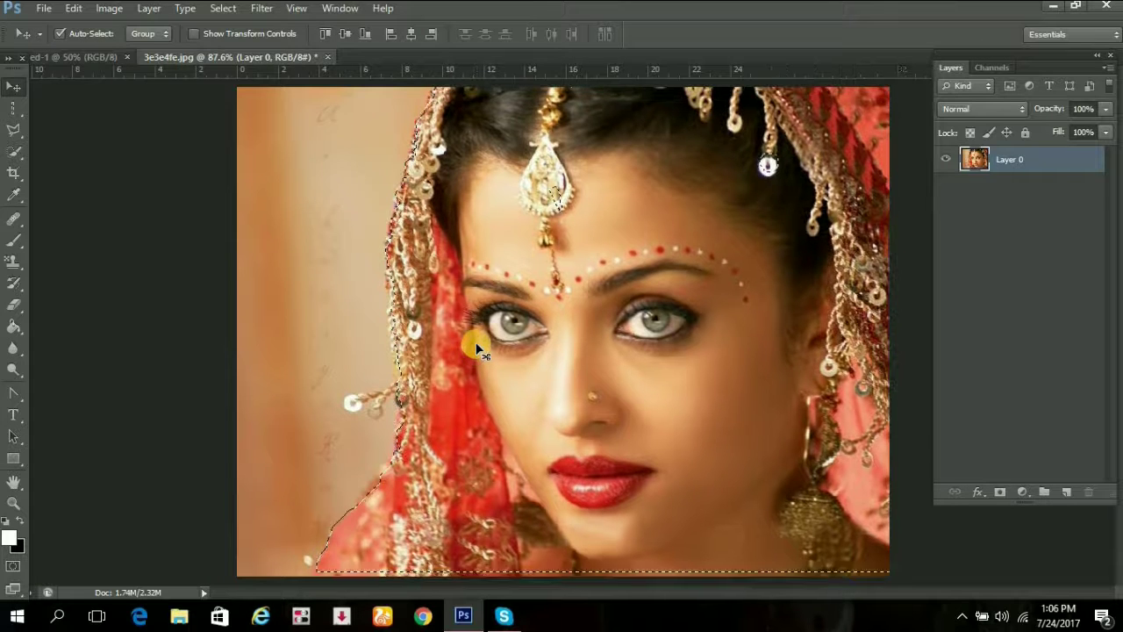
{"action": "key", "text": "ctrl+d"}
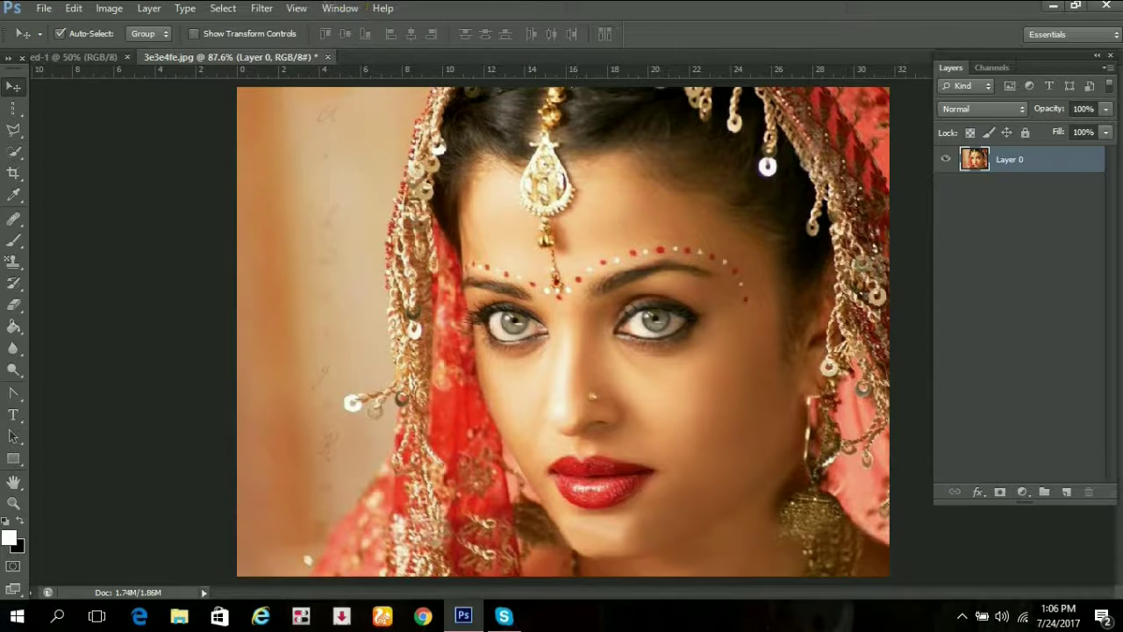
{"action": "left_click", "coordinate": [341, 8]}
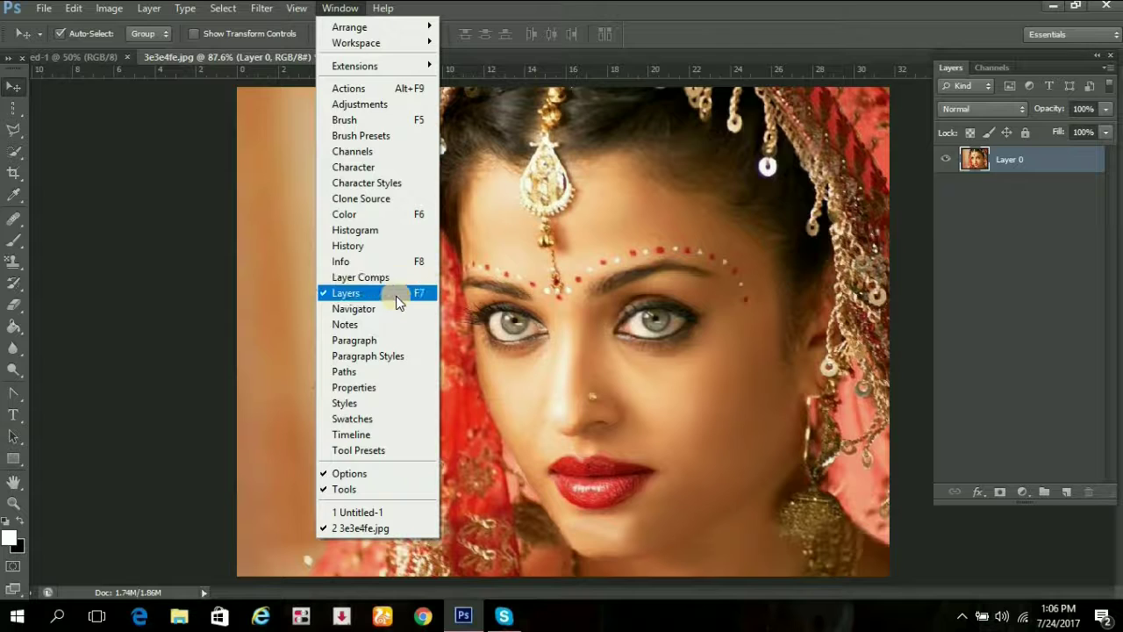
{"action": "left_click", "coordinate": [1072, 264]}
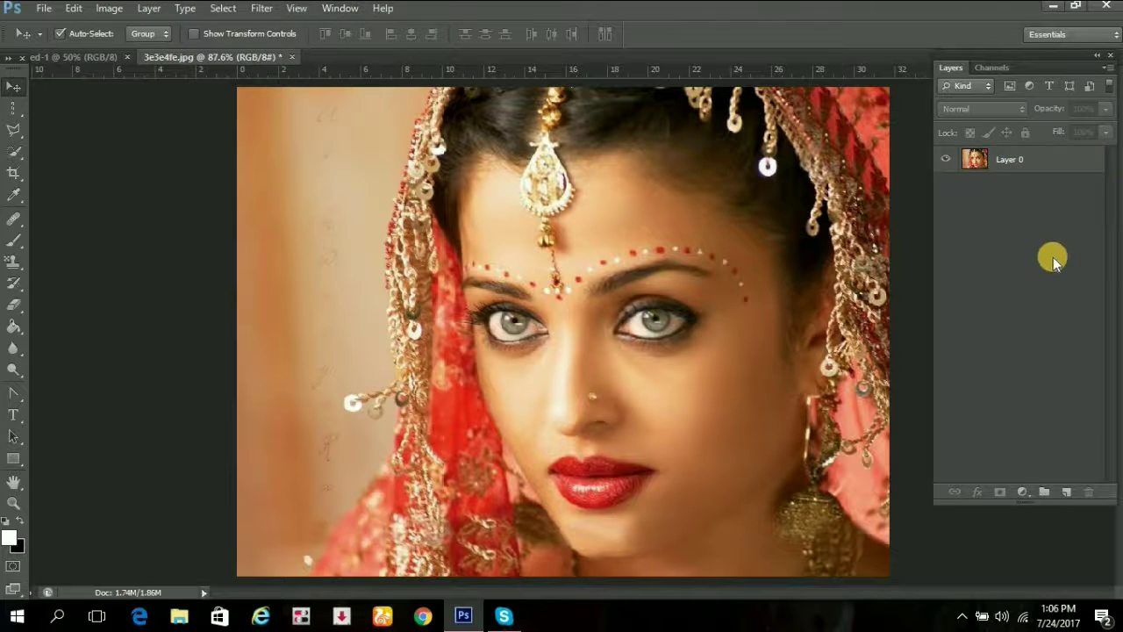
{"action": "left_click", "coordinate": [50, 11]}
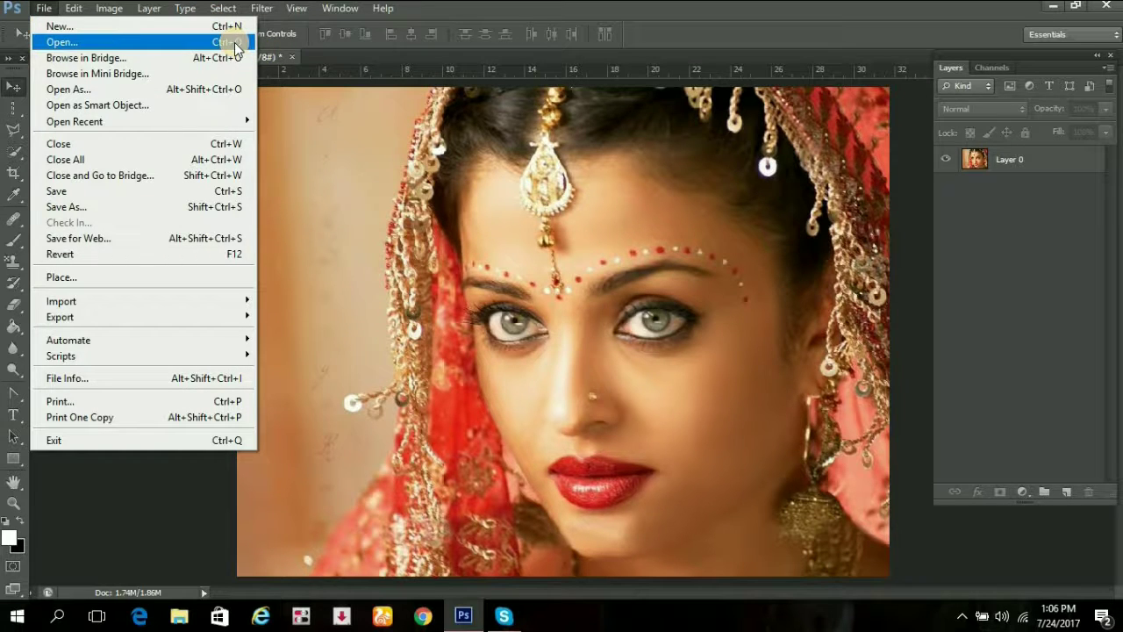
{"action": "left_click", "coordinate": [387, 172]}
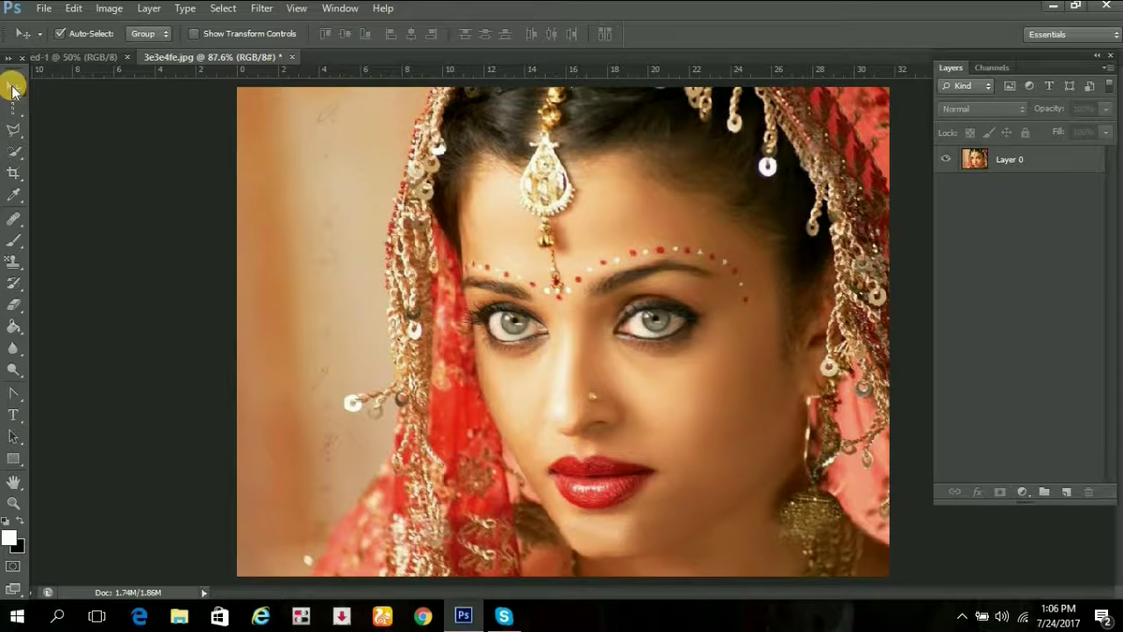
Step: Select a one-pixel column through the left background with Single Column Marquee, then deselect
{"action": "left_click", "coordinate": [13, 129]}
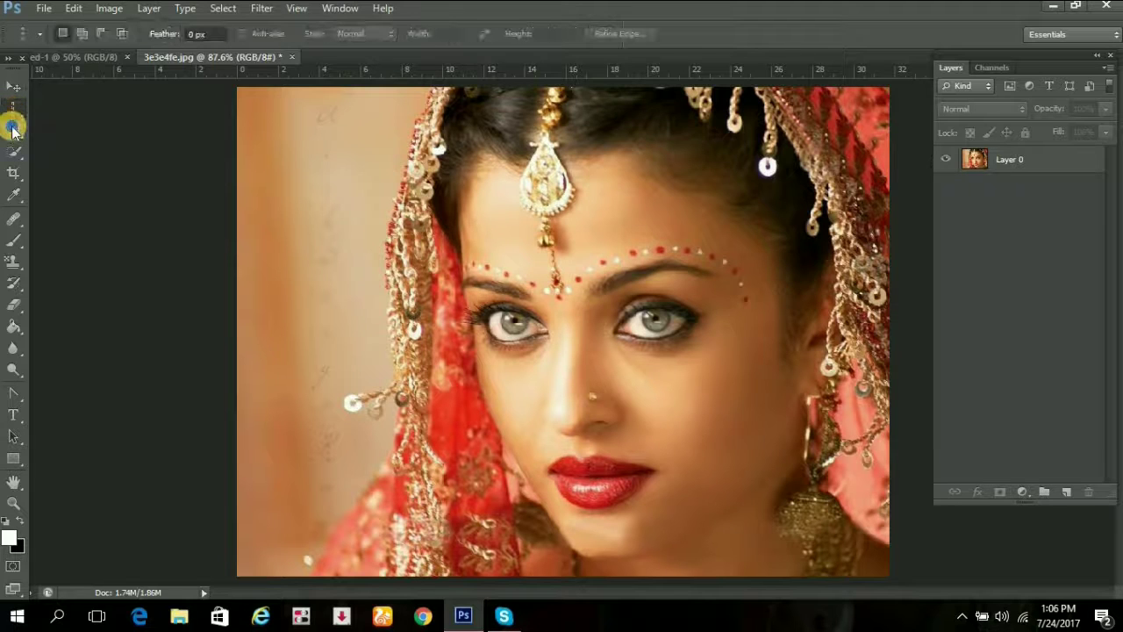
{"action": "right_click", "coordinate": [12, 130]}
{"action": "left_click", "coordinate": [7, 156]}
{"action": "right_click", "coordinate": [7, 156]}
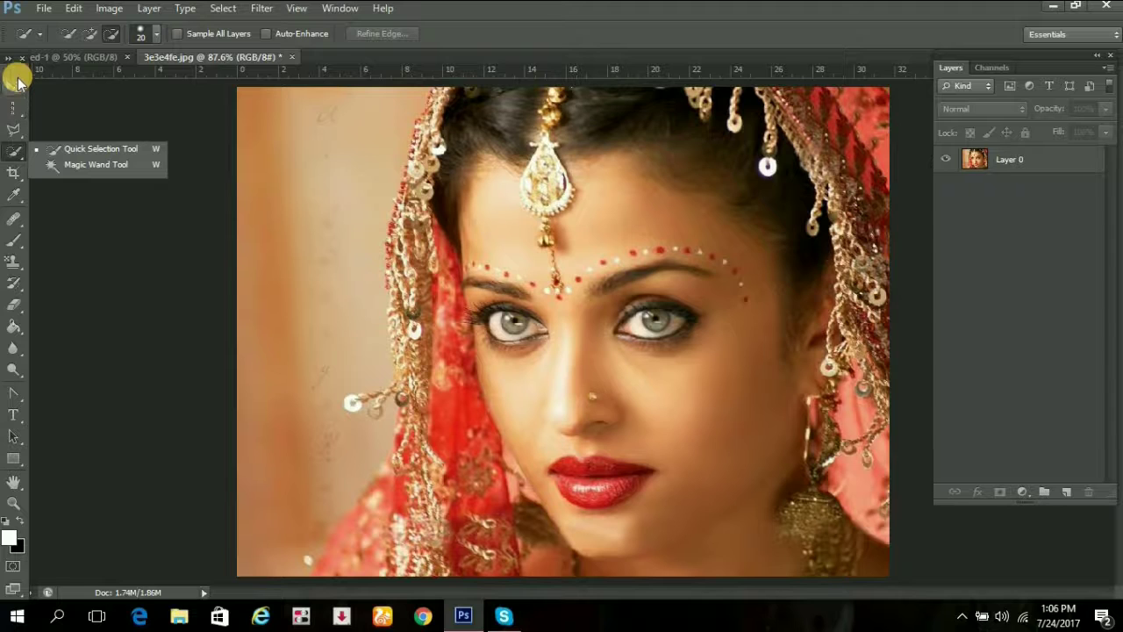
{"action": "left_click", "coordinate": [13, 80]}
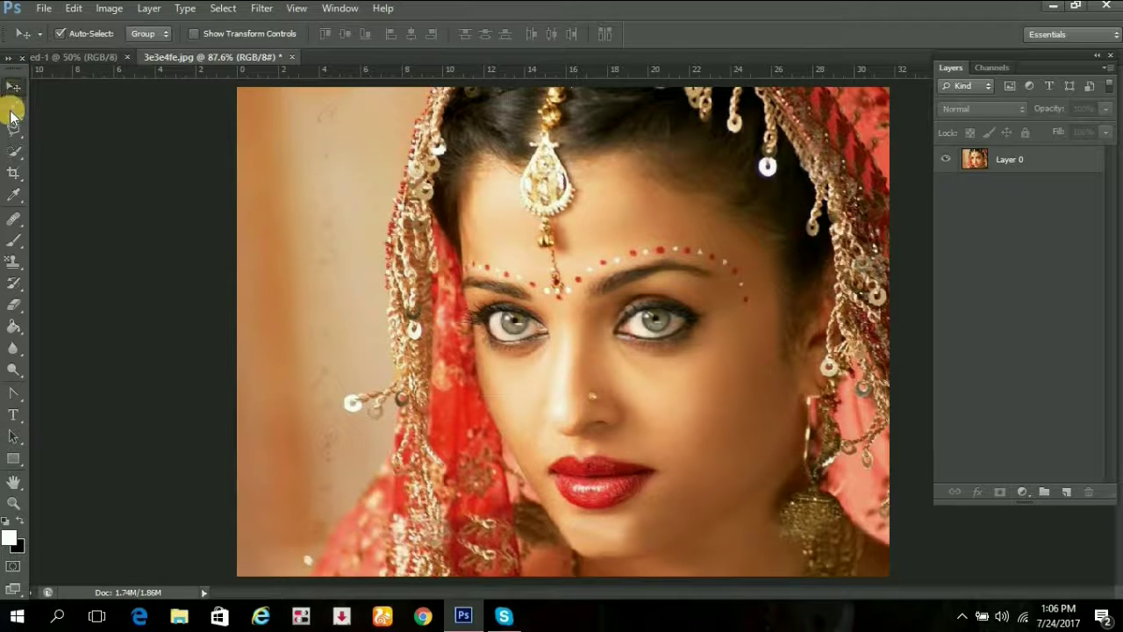
{"action": "left_click", "coordinate": [13, 107]}
{"action": "right_click", "coordinate": [12, 107]}
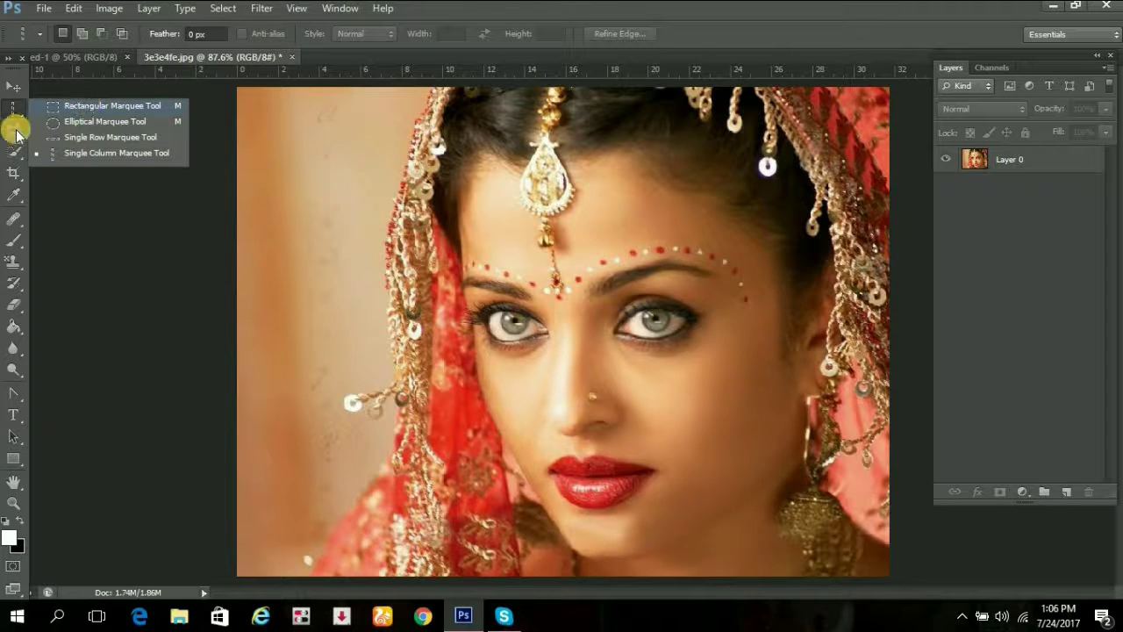
{"action": "left_click", "coordinate": [321, 158]}
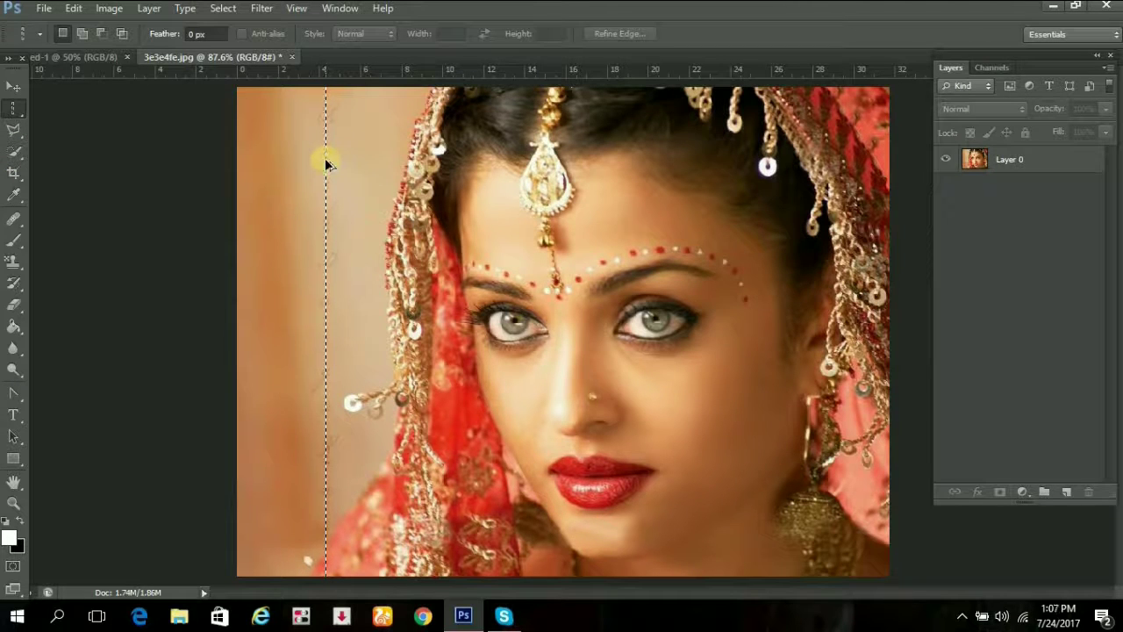
{"action": "key", "text": "ctrl+d"}
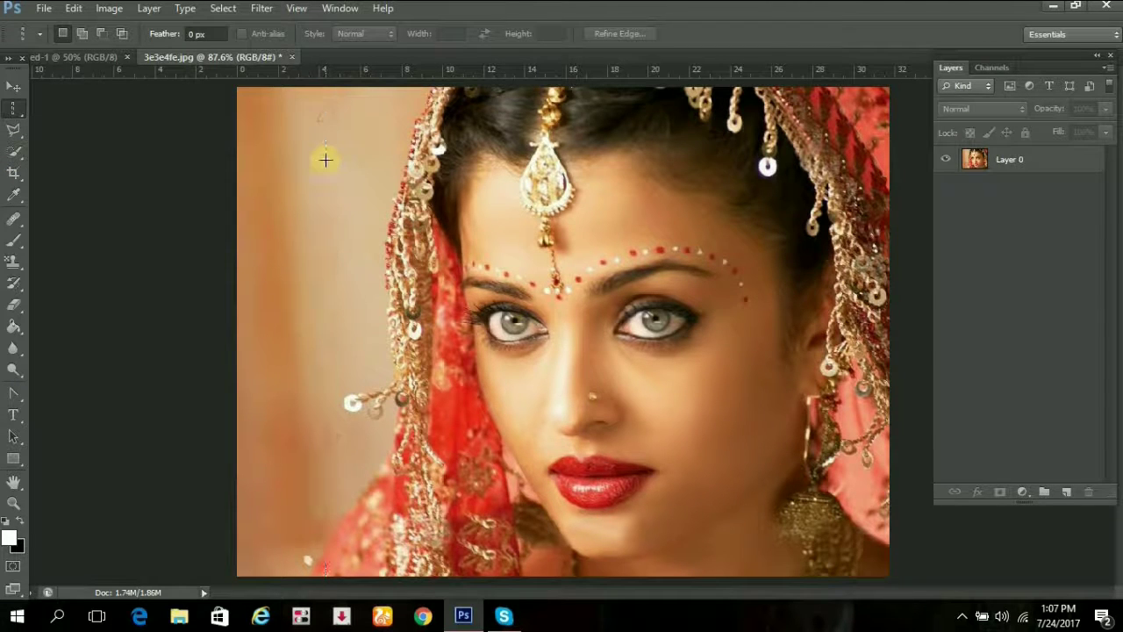